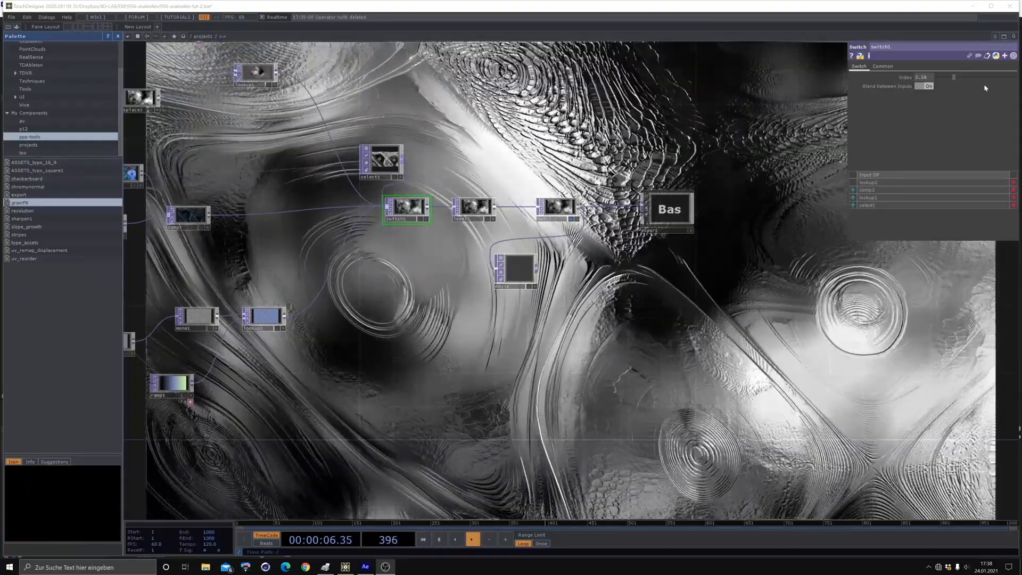
- Sweep the Index of switch1 across its inputs to preview the texture variants and look over the finished network
{"action": "left_click", "coordinate": [995, 76]}
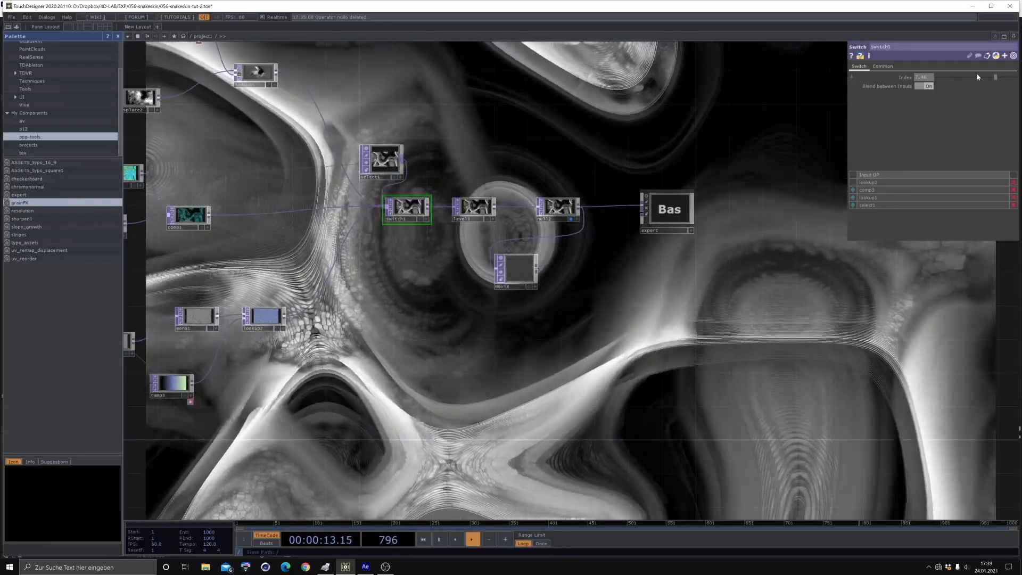
{"action": "left_click_drag", "start_coordinate": [995, 78], "coordinate": [923, 82]}
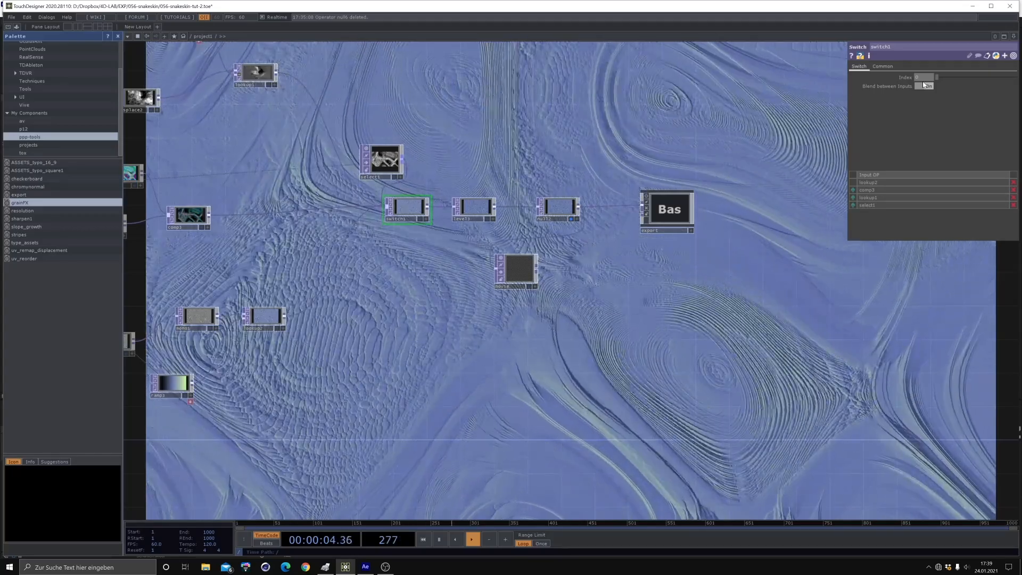
{"action": "left_click_drag", "start_coordinate": [923, 82], "coordinate": [933, 83]}
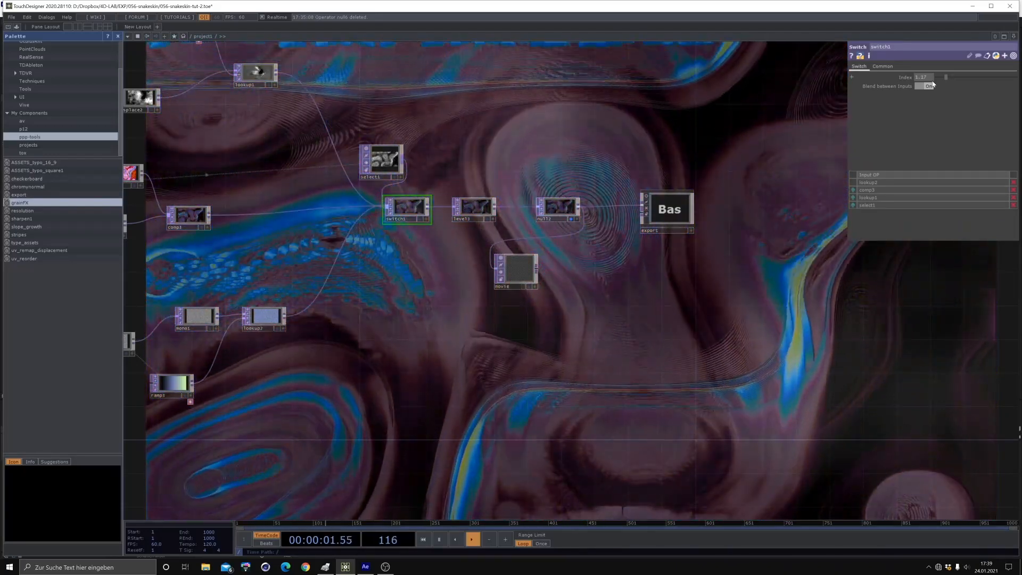
{"action": "left_click_drag", "start_coordinate": [942, 78], "coordinate": [955, 79]}
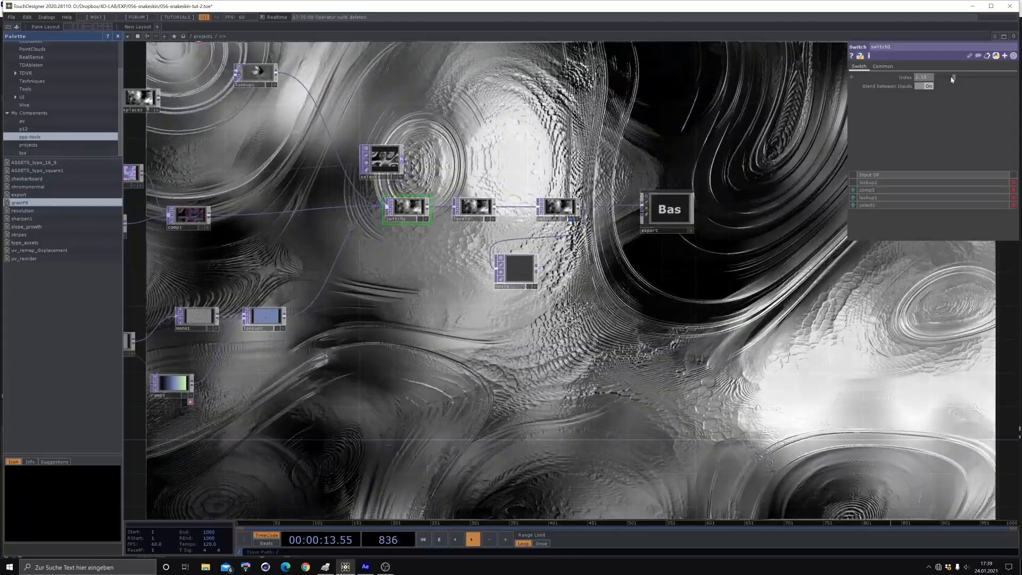
{"action": "mouse_move", "coordinate": [952, 77]}
{"action": "left_mouse_down"}
{"action": "mouse_move", "coordinate": [938, 92]}
{"action": "mouse_move", "coordinate": [951, 85]}
{"action": "left_mouse_up"}
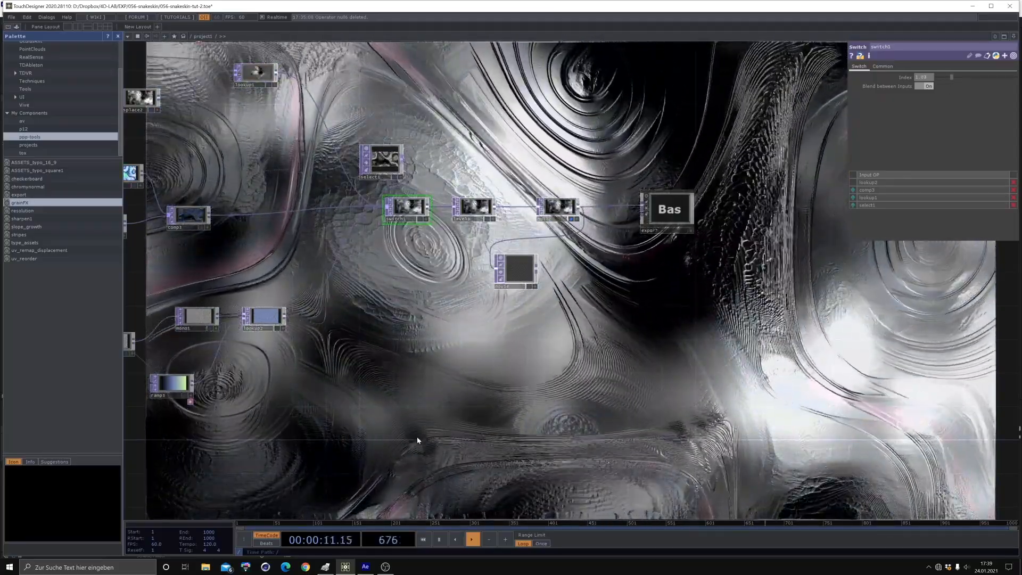
{"action": "left_click_drag", "start_coordinate": [465, 333], "coordinate": [565, 355]}
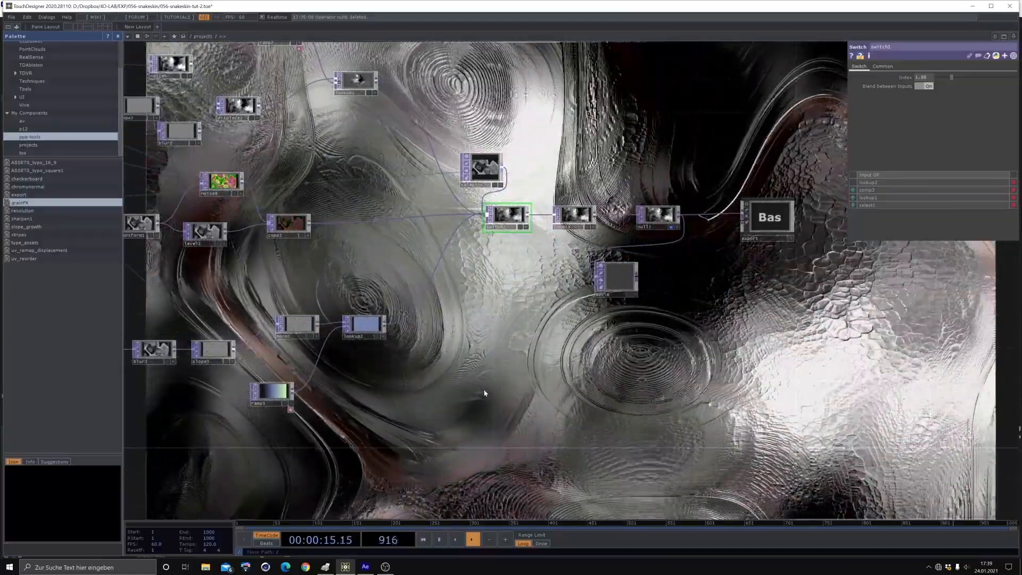
{"action": "left_click_drag", "start_coordinate": [484, 399], "coordinate": [729, 392]}
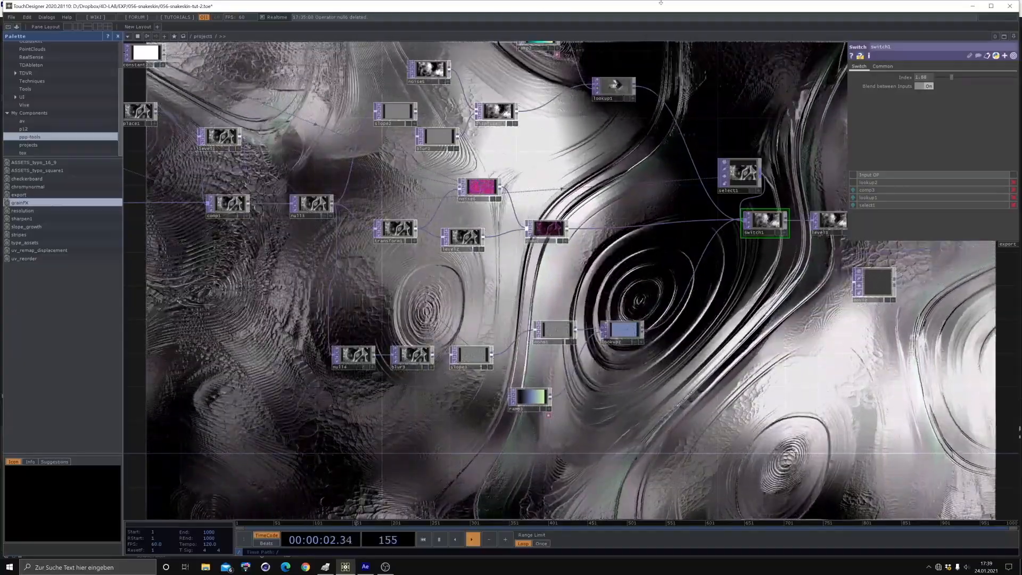
{"action": "scroll", "coordinate": [651, 253], "scroll_direction": "down", "scroll_amount": 2}
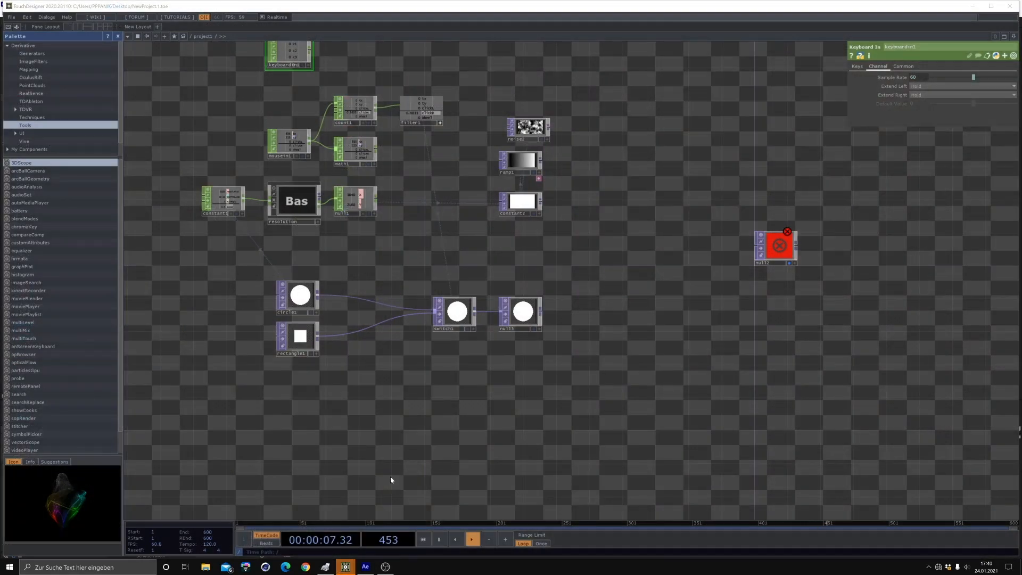
- Reposition the null2 node slightly in the NewProject network
{"action": "left_click_drag", "start_coordinate": [408, 362], "coordinate": [429, 395]}
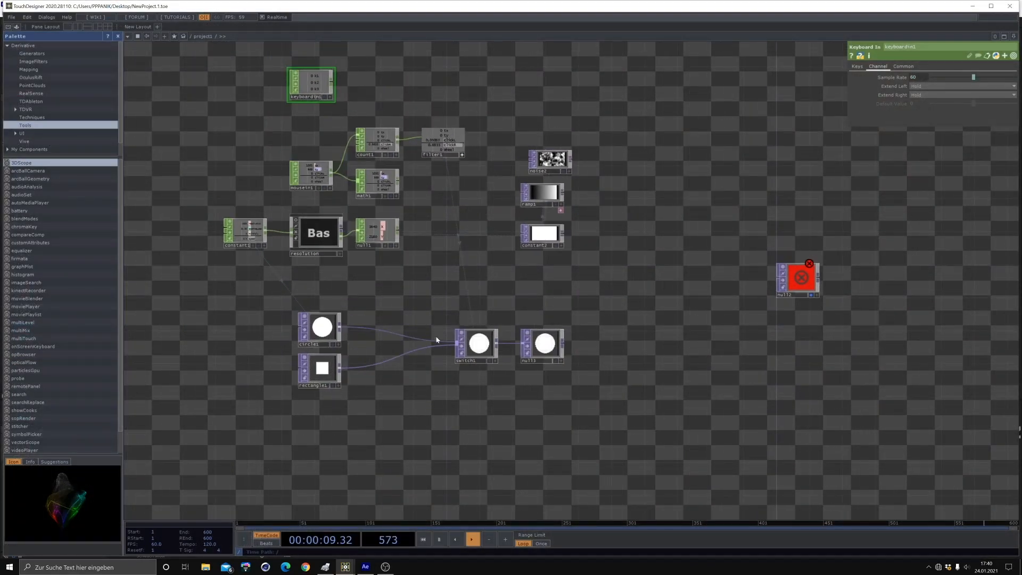
{"action": "left_click_drag", "start_coordinate": [801, 293], "coordinate": [834, 342]}
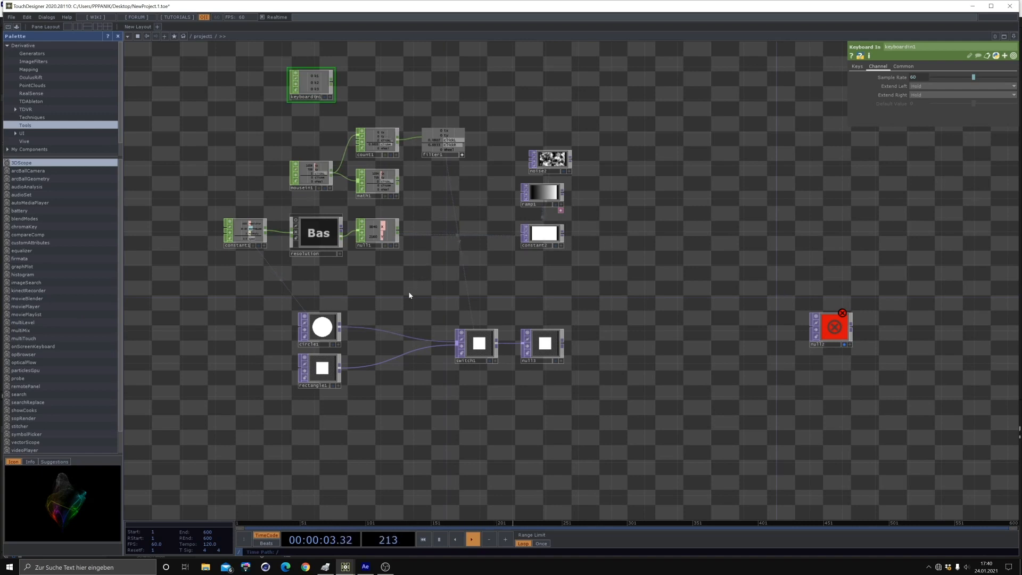
{"action": "left_click_drag", "start_coordinate": [409, 296], "coordinate": [498, 297]}
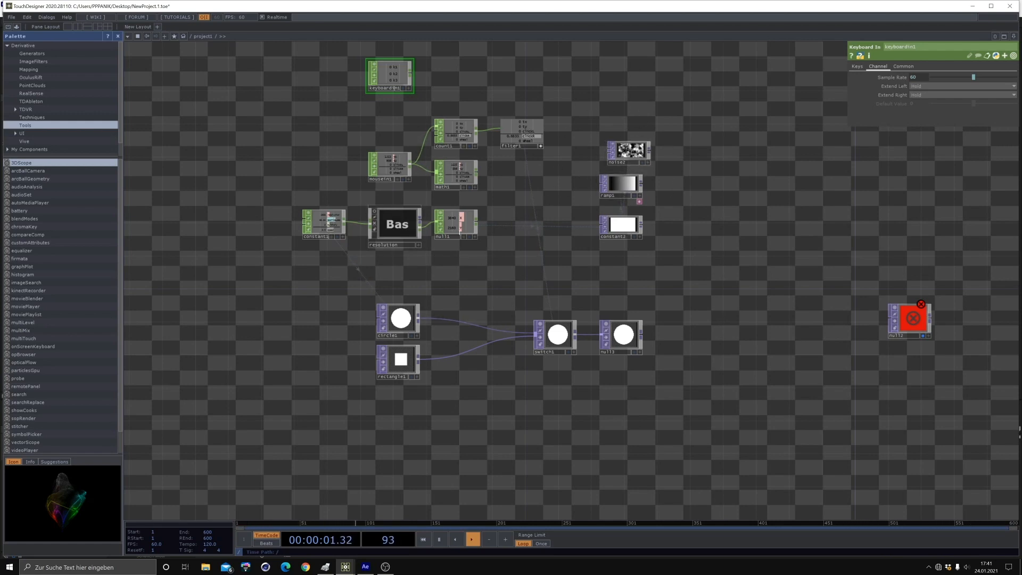
- Test the Index of the resolution component, return it to 0, and check the Common settings of noise2
{"action": "left_click", "coordinate": [391, 235]}
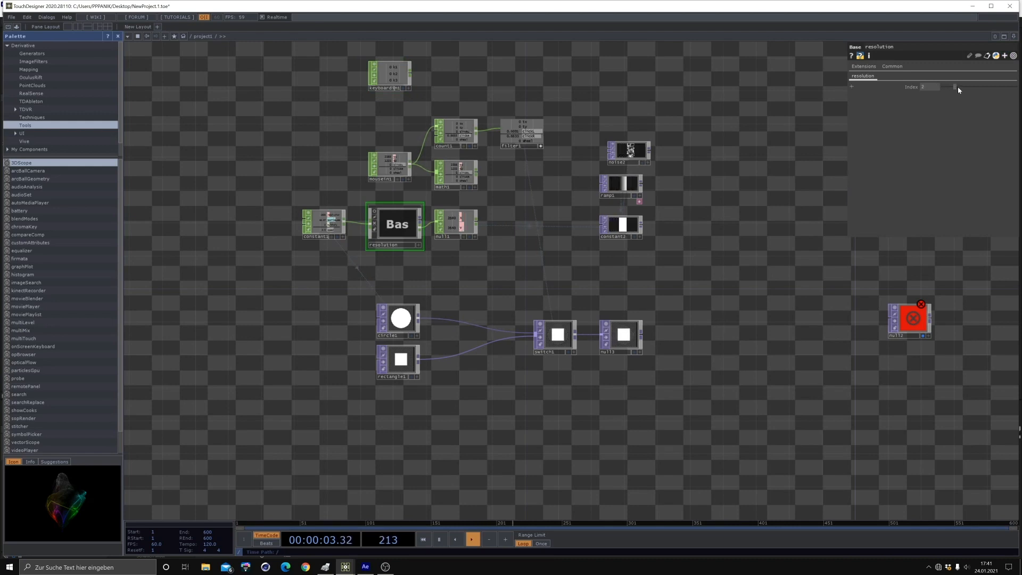
{"action": "left_click_drag", "start_coordinate": [948, 89], "coordinate": [947, 88]}
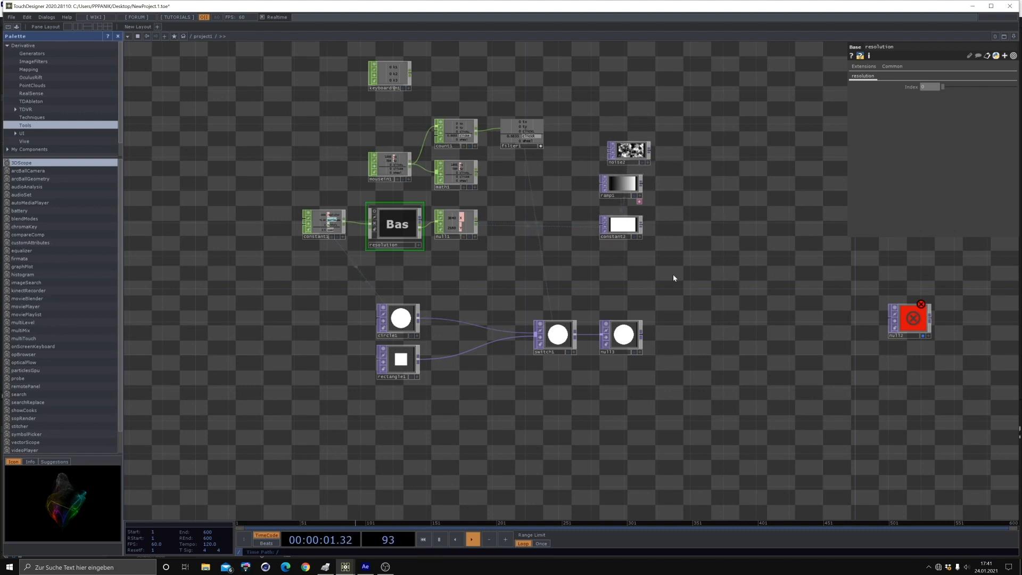
{"action": "left_click", "coordinate": [628, 152]}
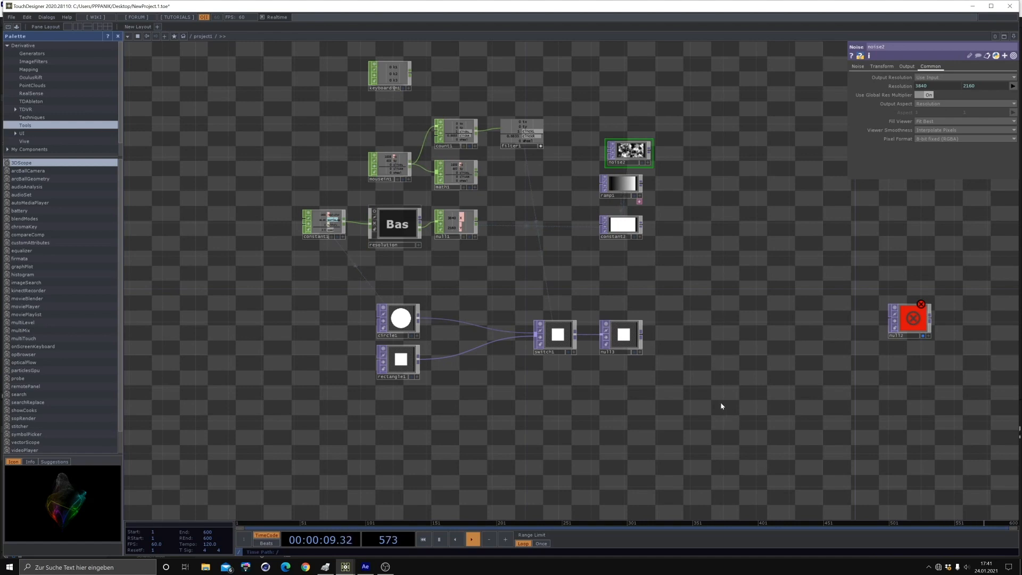
- Examine the channels of the constant1 node feeding the resolution component
{"action": "left_click_drag", "start_coordinate": [293, 223], "coordinate": [380, 282]}
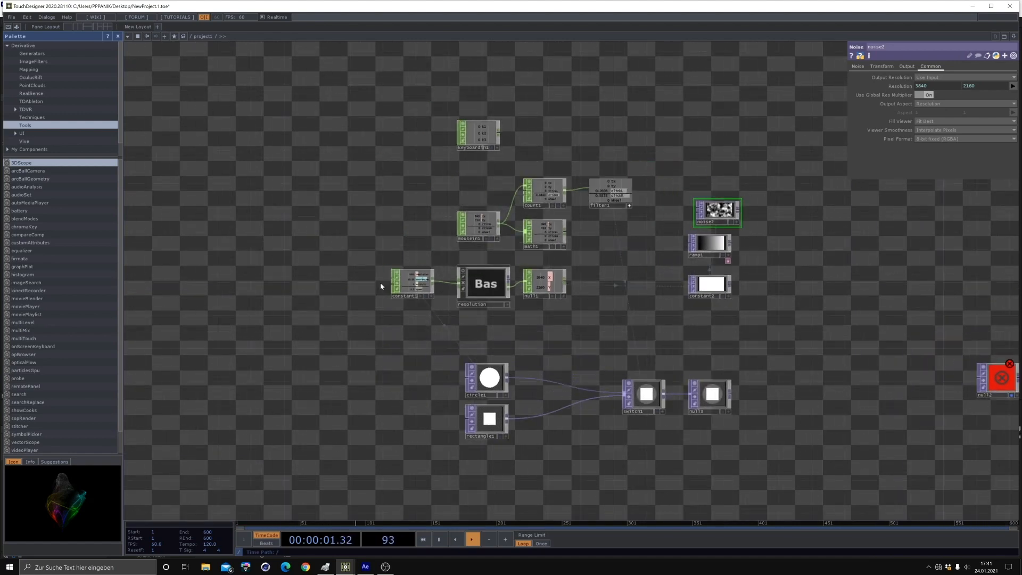
{"action": "scroll", "coordinate": [379, 282], "scroll_direction": "up", "scroll_amount": 6}
{"action": "left_click", "coordinate": [566, 330]}
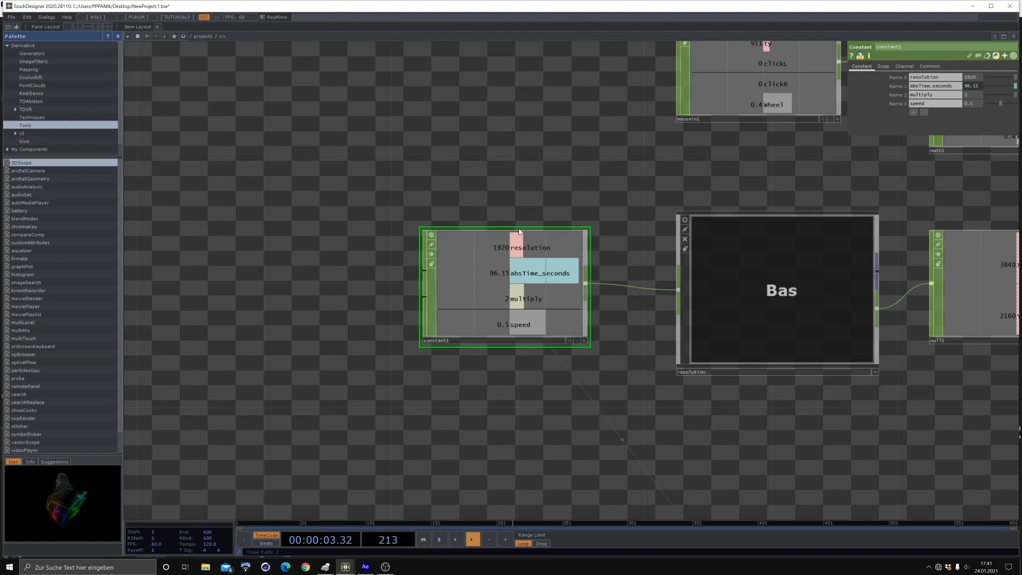
- Delete the circle1, rectangle1, switch1 and connected null nodes below the resolution component
{"action": "scroll", "coordinate": [575, 408], "scroll_direction": "down", "scroll_amount": 3}
{"action": "left_click_drag", "start_coordinate": [638, 401], "coordinate": [513, 304]}
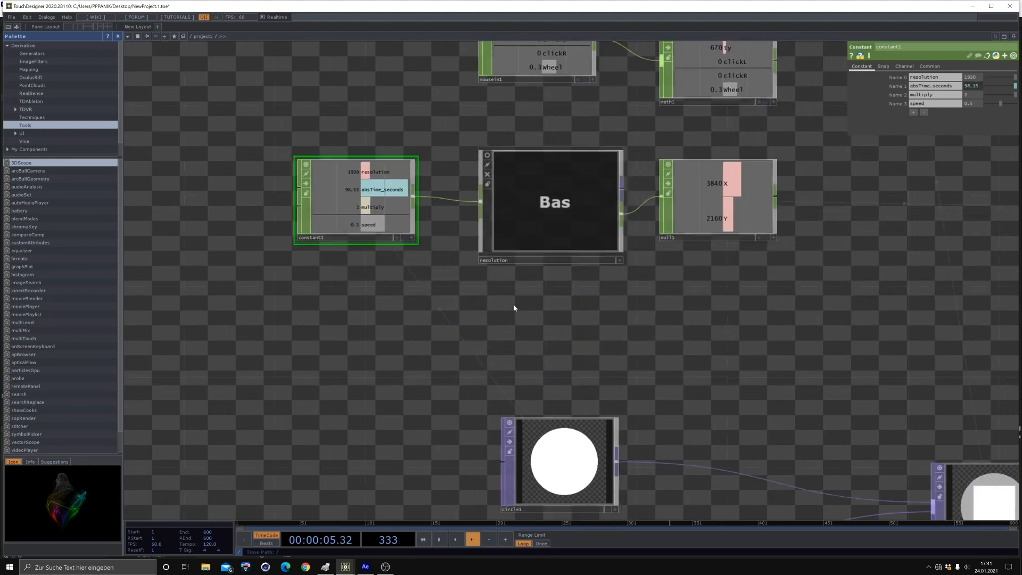
{"action": "scroll", "coordinate": [713, 343], "scroll_direction": "down", "scroll_amount": 2}
{"action": "left_click_drag", "start_coordinate": [730, 349], "coordinate": [530, 245]}
{"action": "scroll", "coordinate": [537, 242], "scroll_direction": "down", "scroll_amount": 2}
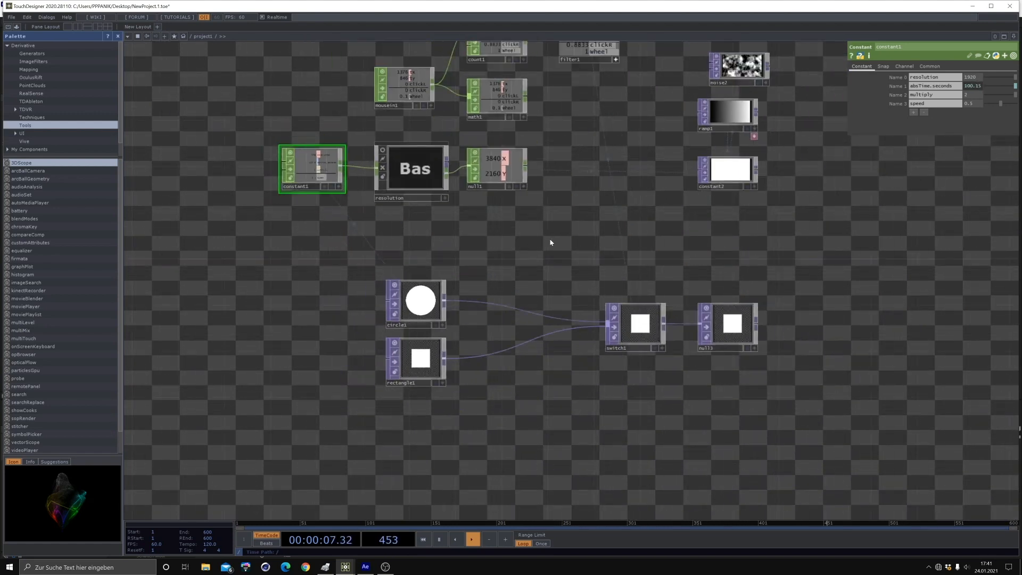
{"action": "left_click_drag", "start_coordinate": [789, 415], "coordinate": [362, 266]}
{"action": "key", "text": "Delete"}
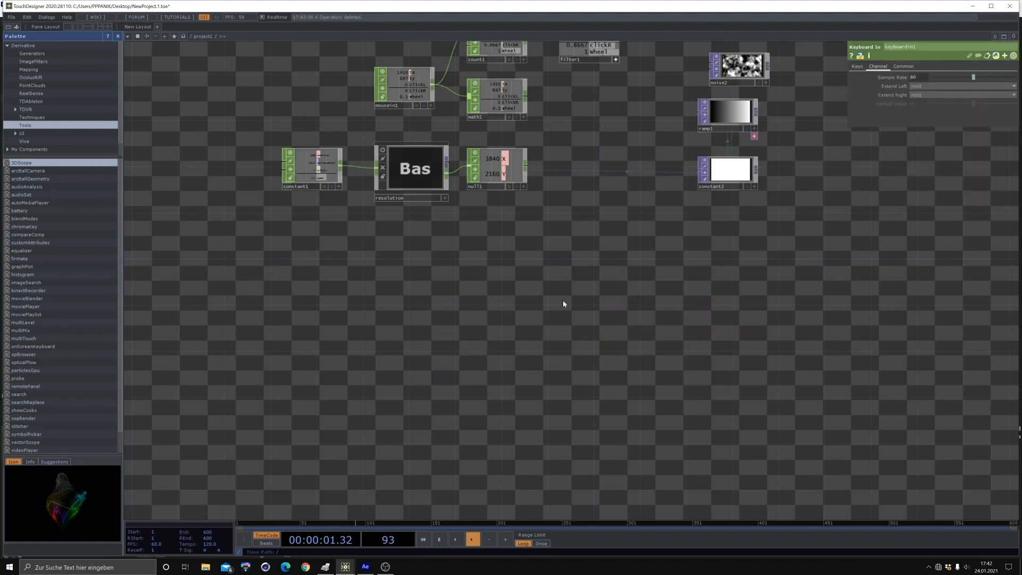
- Move the null2 node closer to the other nodes, into the free area below constant2
{"action": "left_click_drag", "start_coordinate": [543, 303], "coordinate": [445, 319]}
{"action": "scroll", "coordinate": [444, 319], "scroll_direction": "down", "scroll_amount": 2}
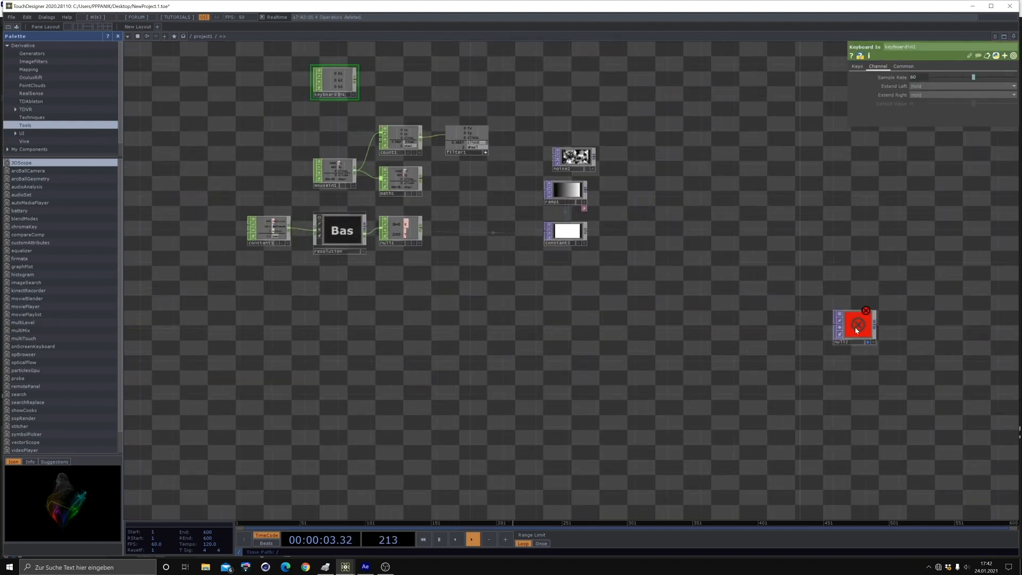
{"action": "left_click_drag", "start_coordinate": [855, 327], "coordinate": [616, 335]}
{"action": "left_click_drag", "start_coordinate": [553, 346], "coordinate": [633, 235]}
{"action": "left_click_drag", "start_coordinate": [694, 225], "coordinate": [729, 272]}
{"action": "left_click_drag", "start_coordinate": [644, 173], "coordinate": [657, 209]}
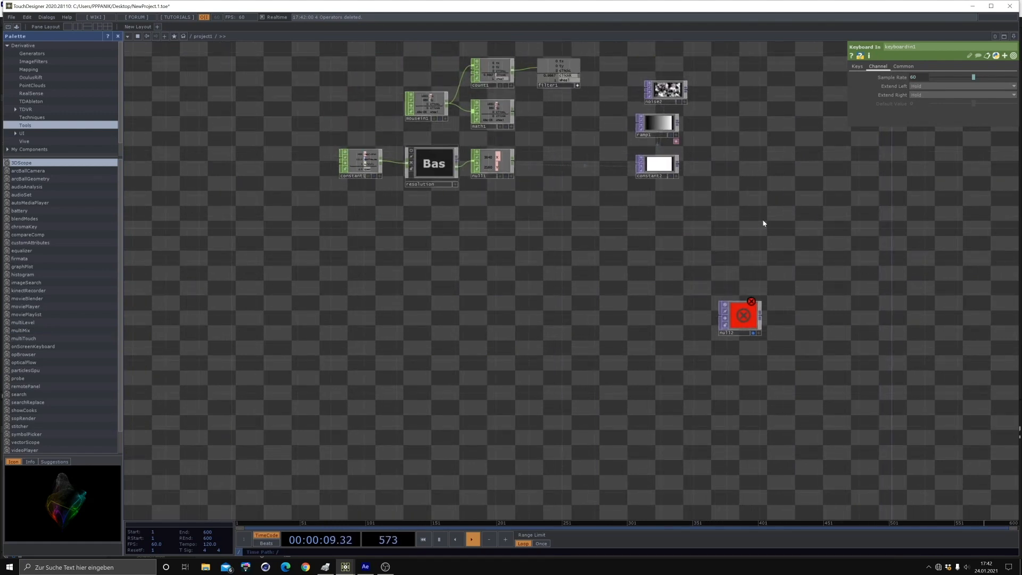
- Duplicate the noise2 node and place the copy in the free area below constant1
{"action": "left_click", "coordinate": [667, 102]}
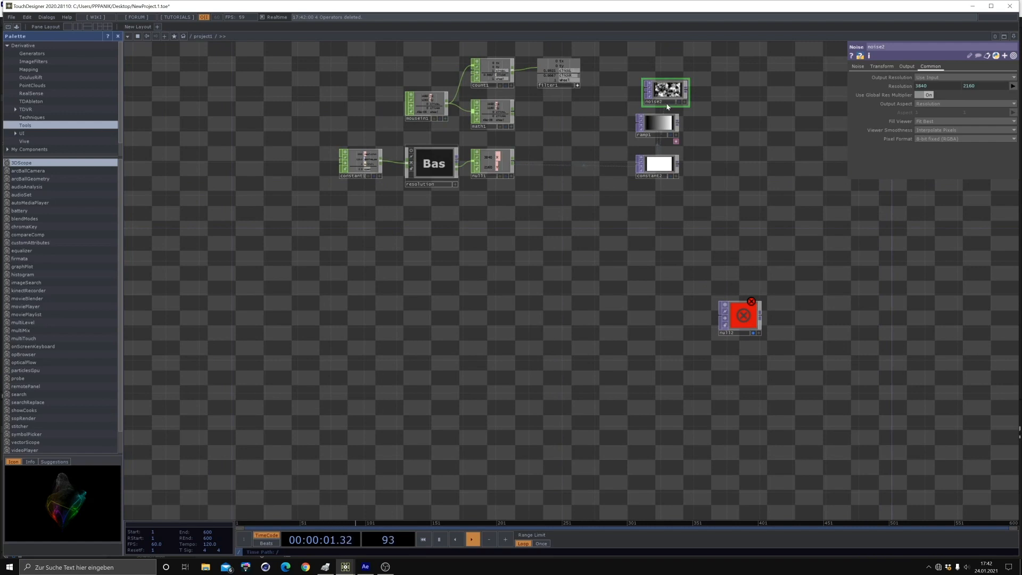
{"action": "key", "text": "ctrl+v"}
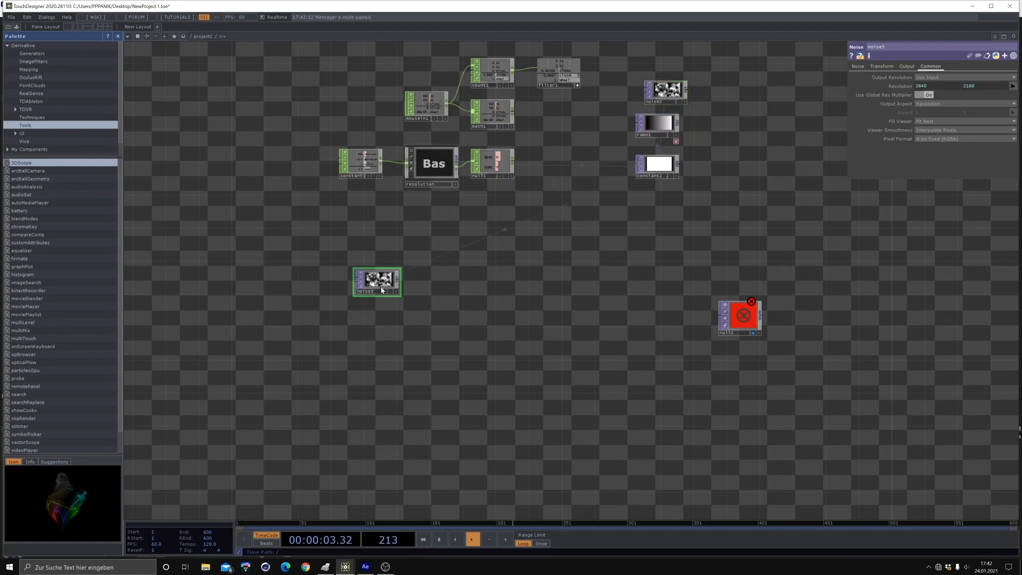
{"action": "left_click", "coordinate": [378, 278]}
{"action": "left_click_drag", "start_coordinate": [471, 309], "coordinate": [483, 326]}
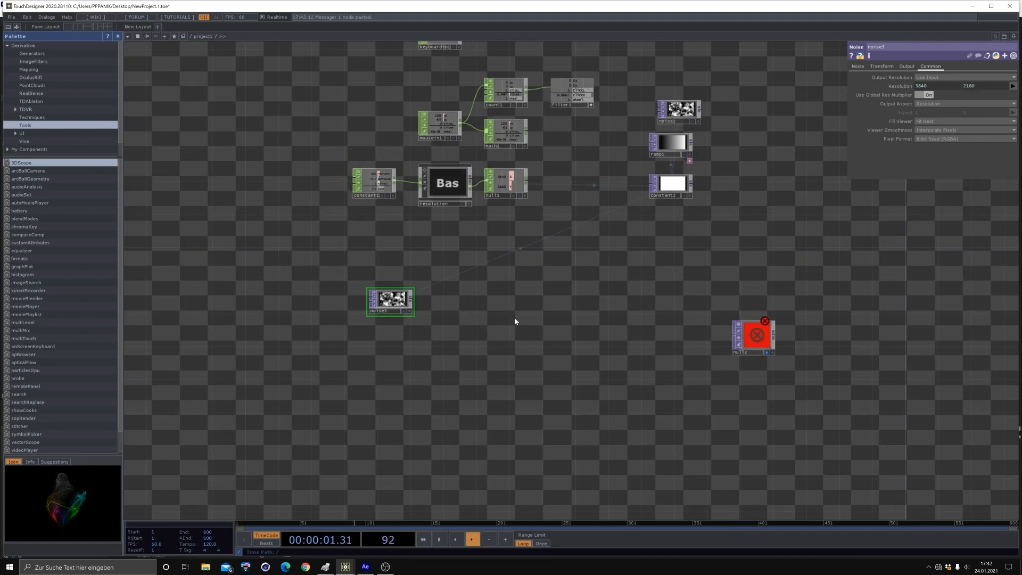
- Add a default Noise TOP to compare its Common settings, and delete it again
{"action": "key", "text": "Tab"}
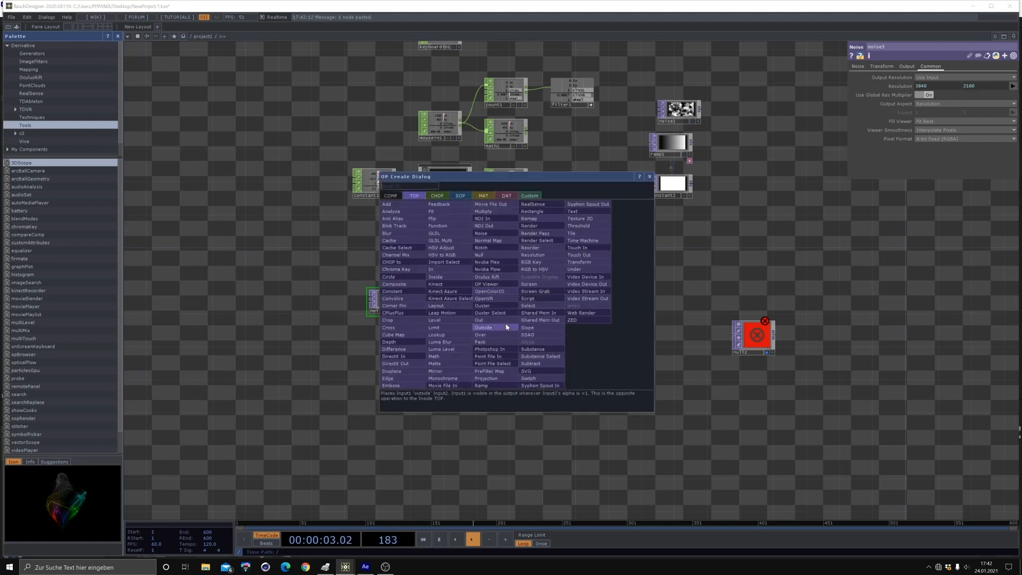
{"action": "left_click", "coordinate": [480, 236]}
{"action": "left_click", "coordinate": [415, 362]}
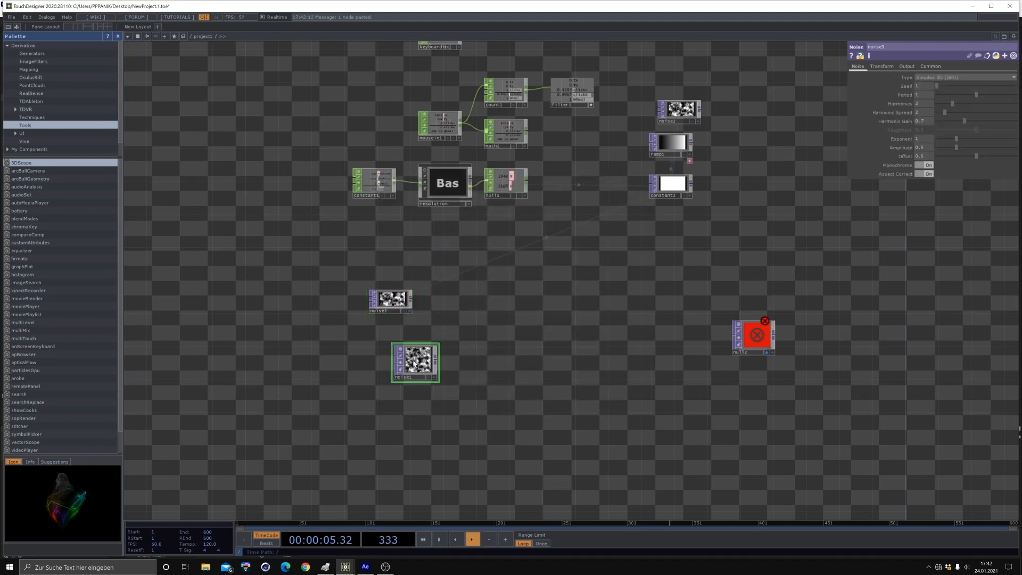
{"action": "left_click", "coordinate": [931, 66]}
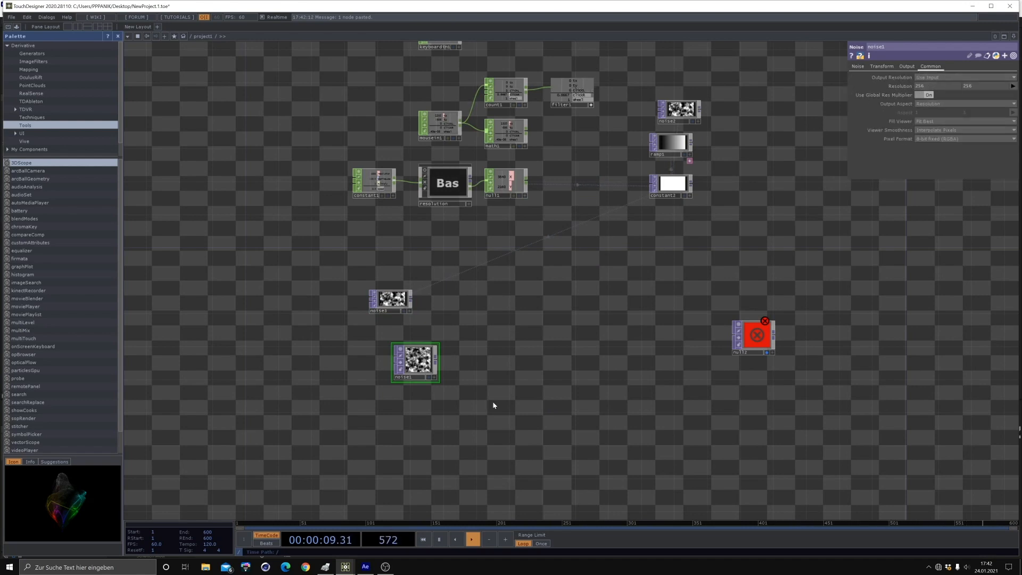
{"action": "key", "text": "Delete"}
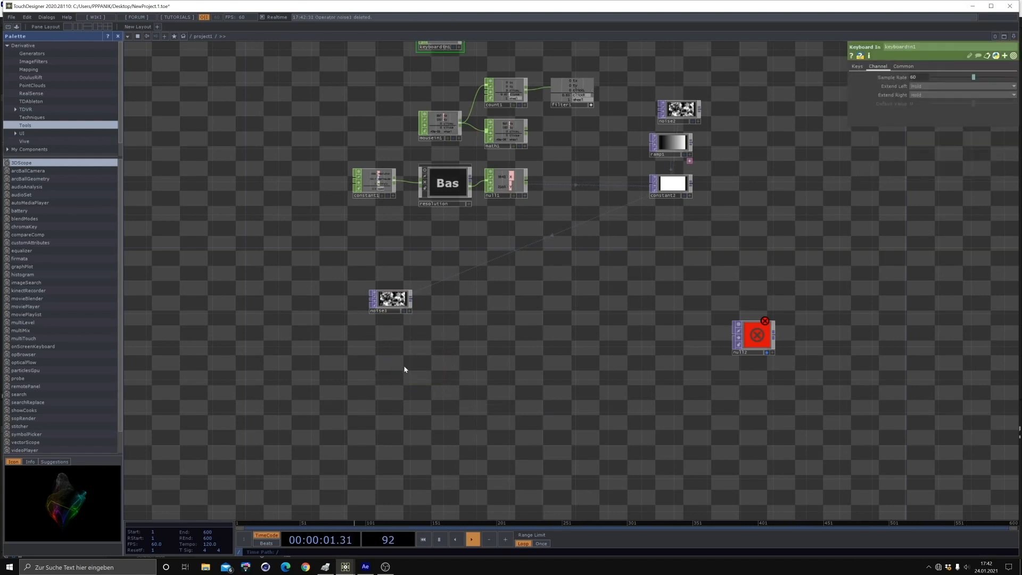
- Connect the output of noise3 to the input of null2
{"action": "middle_click_drag", "start_coordinate": [404, 367], "coordinate": [421, 373]}
{"action": "left_click_drag", "start_coordinate": [421, 374], "coordinate": [424, 374]}
{"action": "left_click_drag", "start_coordinate": [419, 315], "coordinate": [746, 349]}
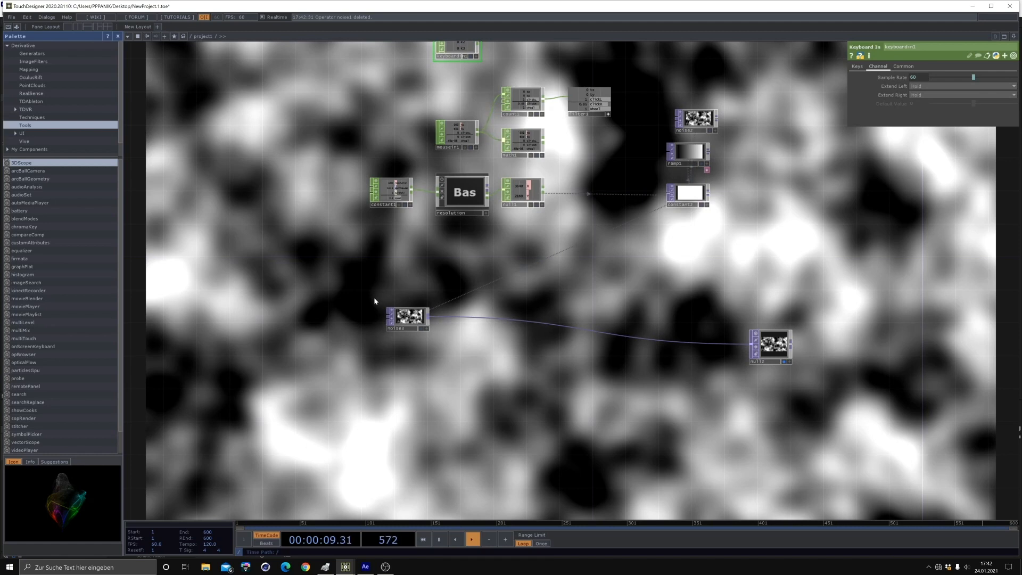
- Check the Transform settings of noise3 and make the viewer of constant1 active to access its channels
{"action": "scroll", "coordinate": [404, 213], "scroll_direction": "up", "scroll_amount": 5}
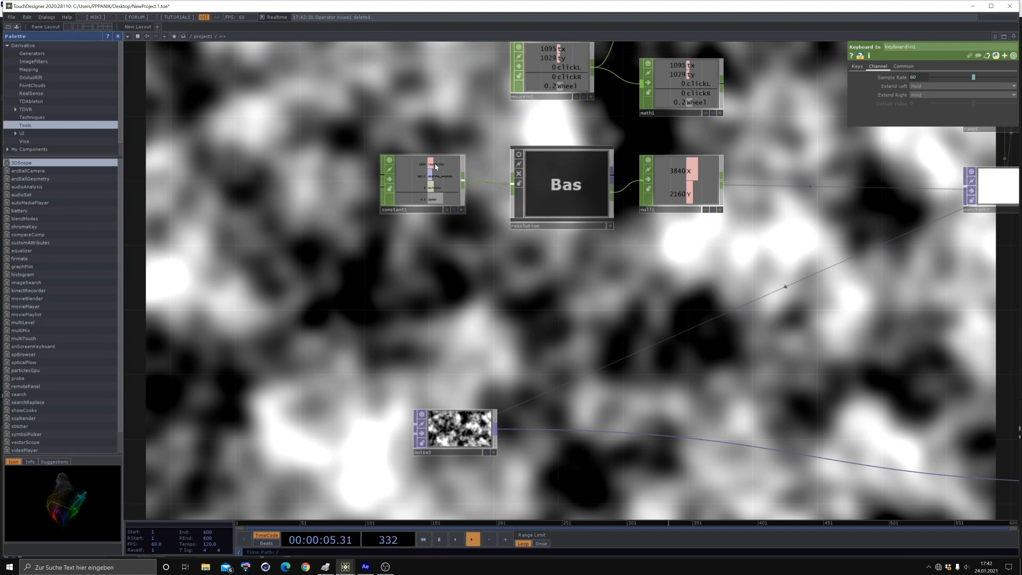
{"action": "left_click", "coordinate": [465, 441]}
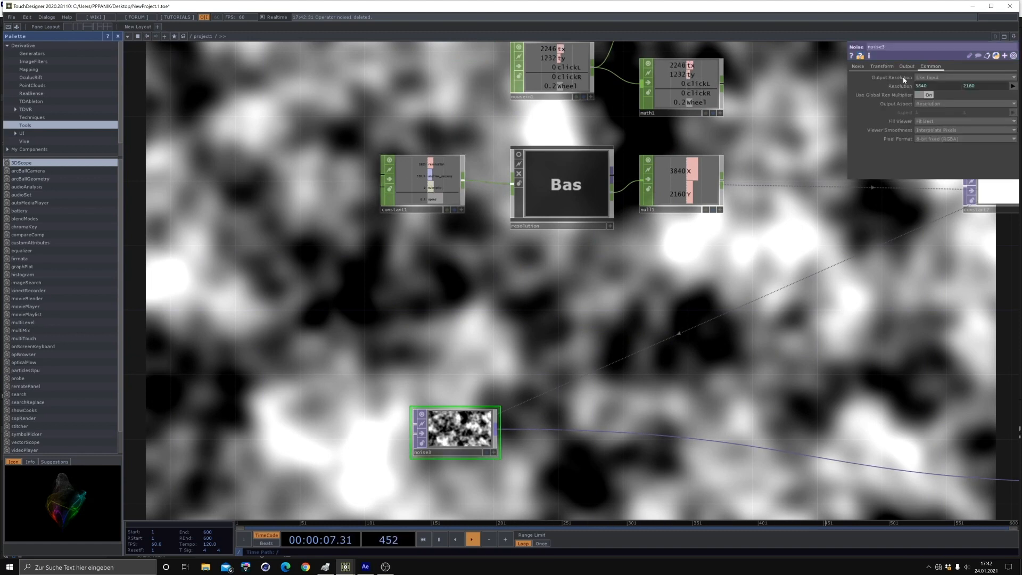
{"action": "left_click", "coordinate": [880, 67]}
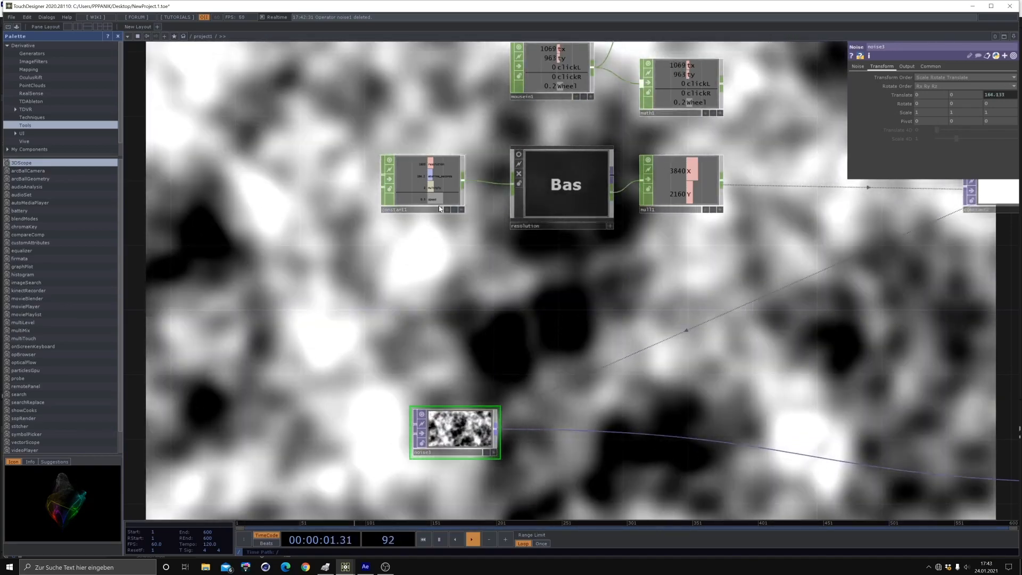
{"action": "left_click", "coordinate": [461, 209]}
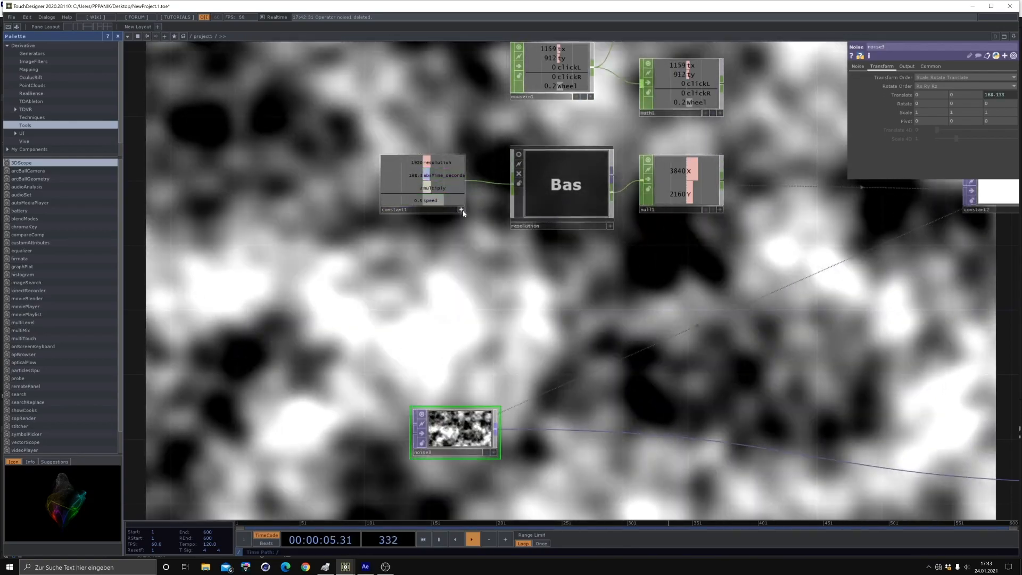
{"action": "left_click", "coordinate": [460, 209]}
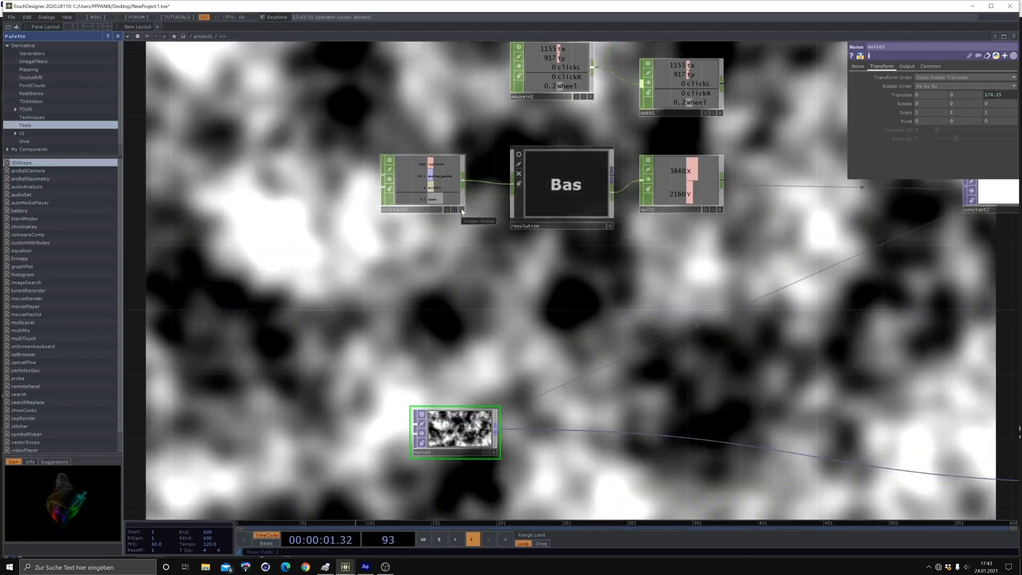
{"action": "left_click", "coordinate": [461, 209]}
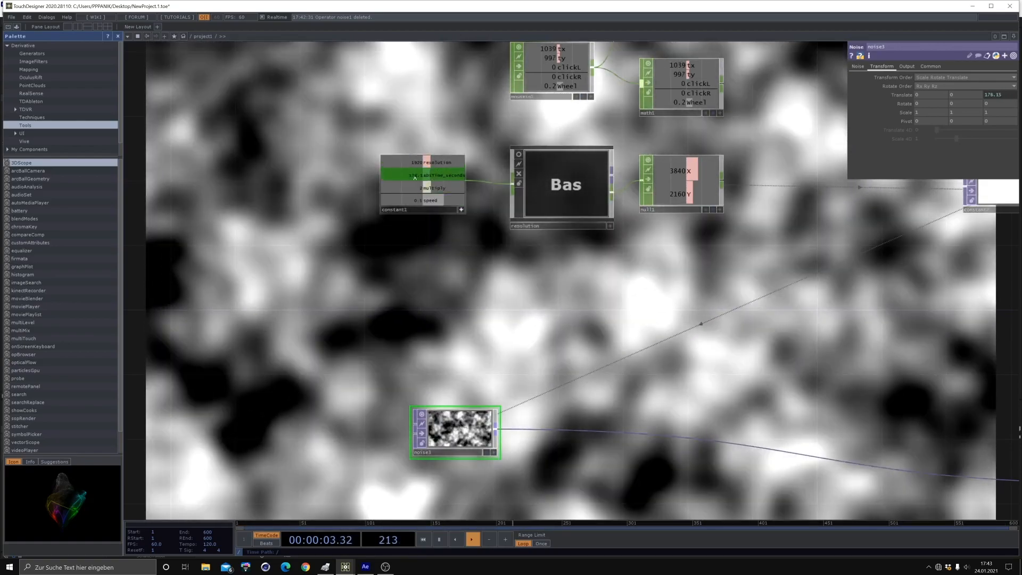
- Reference constant1's absTime_seconds channel in the Z Translate parameter of noise3
{"action": "left_click_drag", "start_coordinate": [415, 178], "coordinate": [998, 94]}
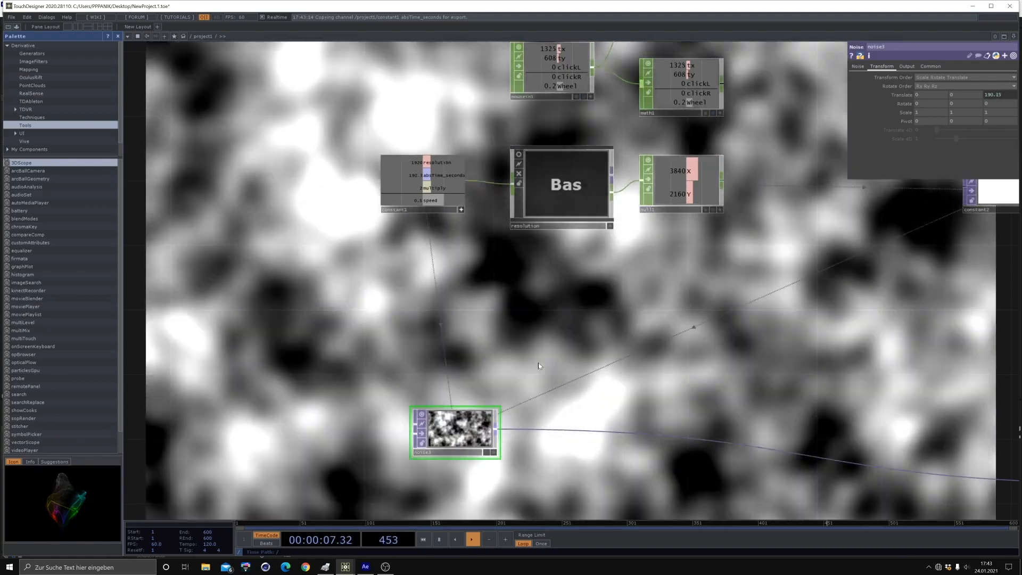
{"action": "left_click_drag", "start_coordinate": [489, 218], "coordinate": [448, 168]}
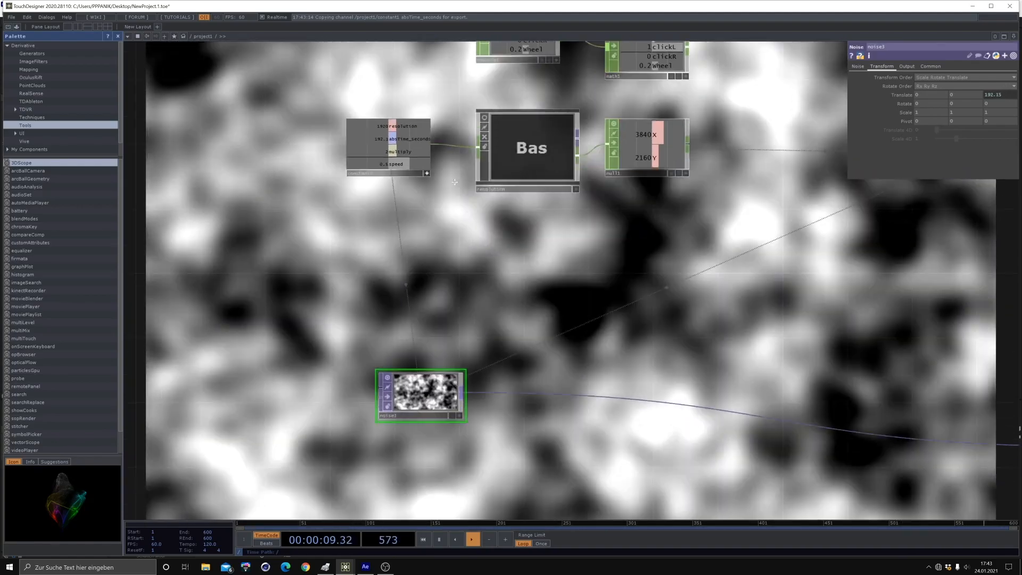
{"action": "scroll", "coordinate": [448, 167], "scroll_direction": "down", "scroll_amount": 4}
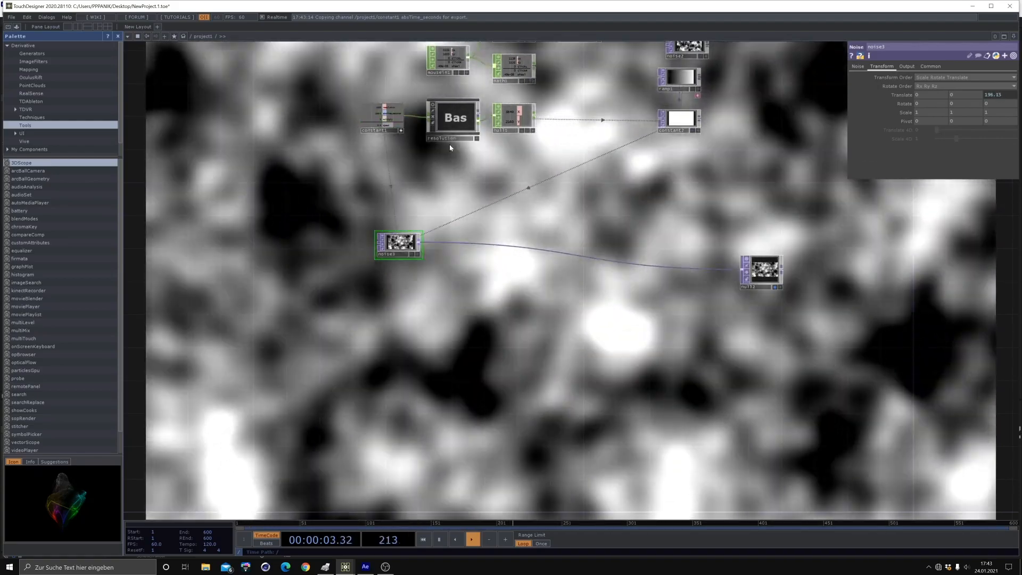
{"action": "left_click_drag", "start_coordinate": [460, 189], "coordinate": [482, 223]}
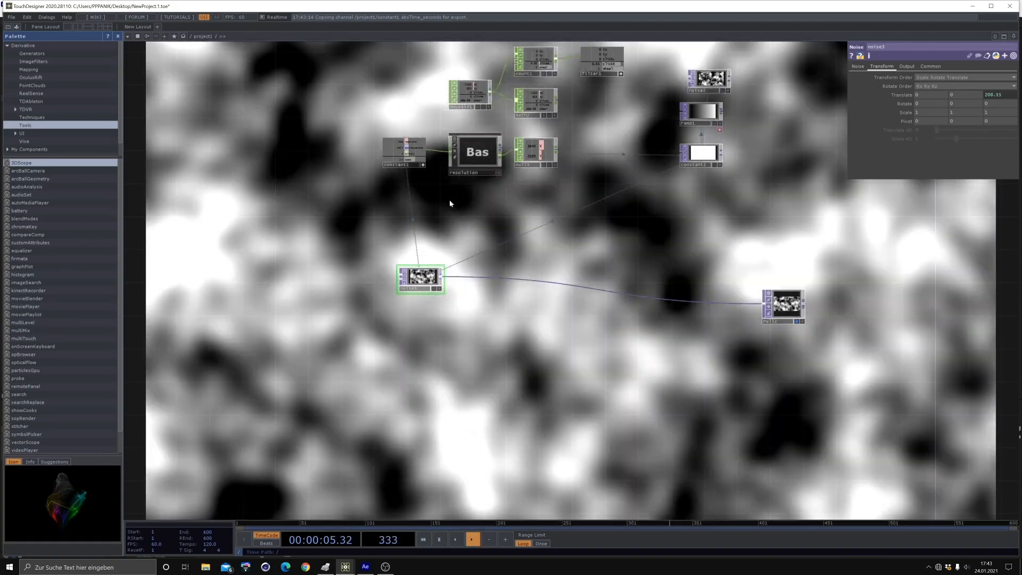
{"action": "left_click_drag", "start_coordinate": [450, 200], "coordinate": [456, 214]}
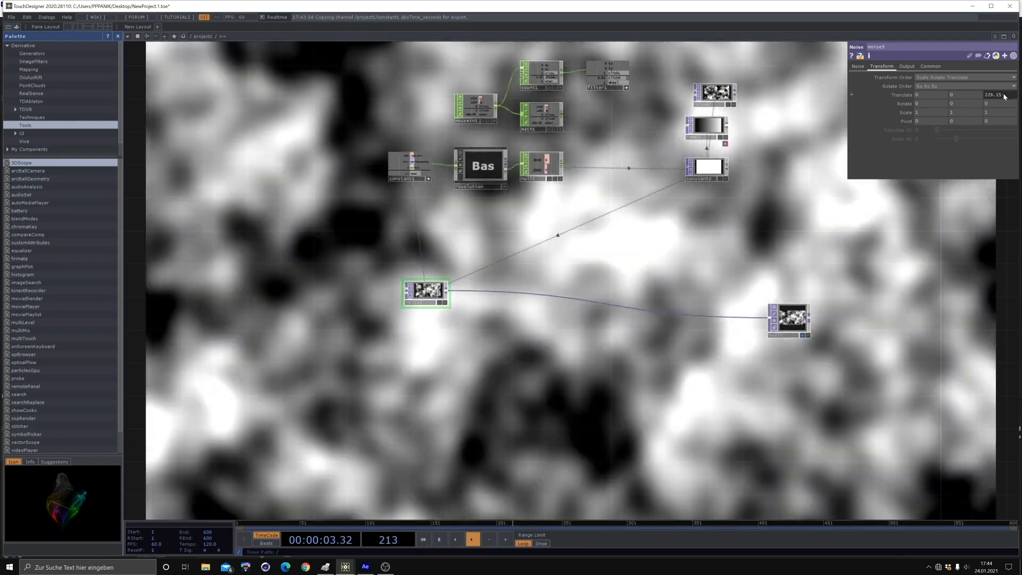
- Slow noise3's Z translation by dividing its absTime_seconds expression by 10, and finally by 5
{"action": "left_click", "coordinate": [1006, 96]}
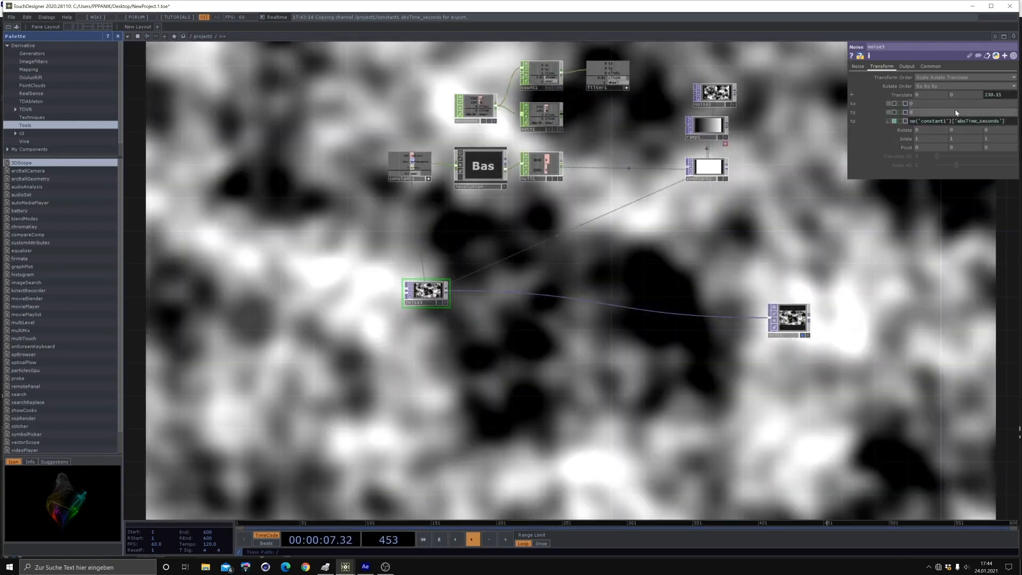
{"action": "type", "text": "/"}
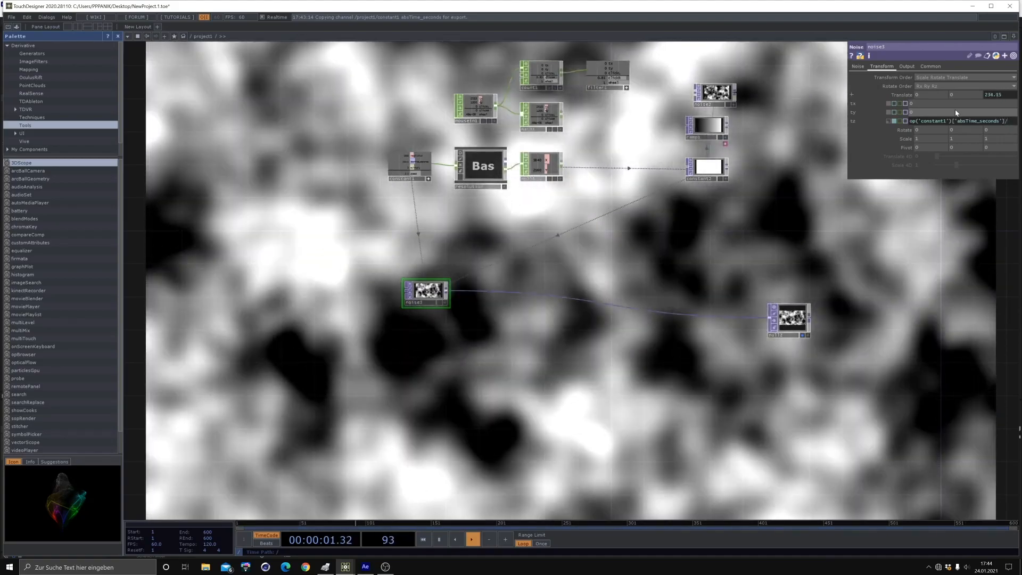
{"action": "type", "text": "10"}
{"action": "key", "text": "Return"}
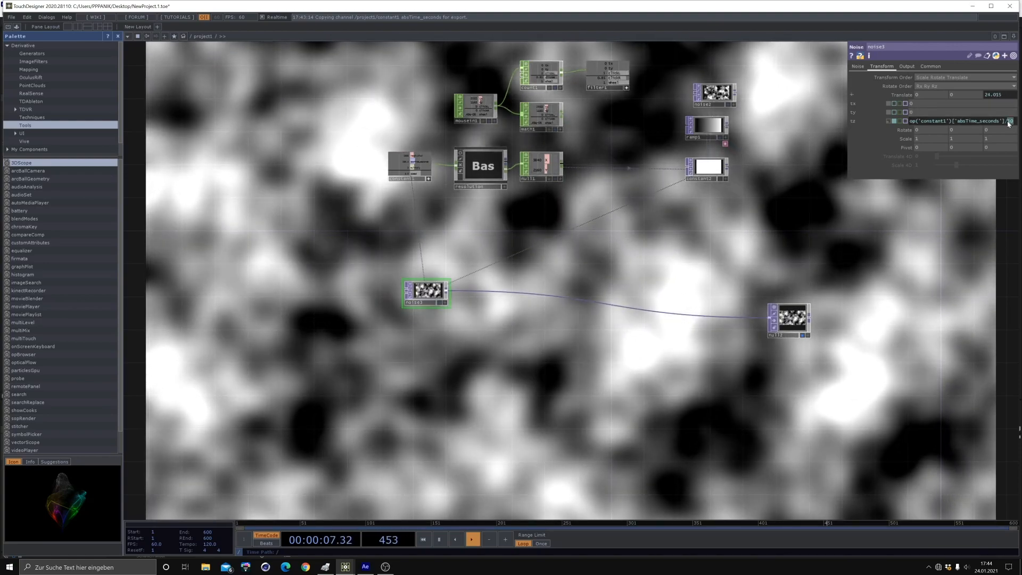
{"action": "left_click", "coordinate": [951, 282]}
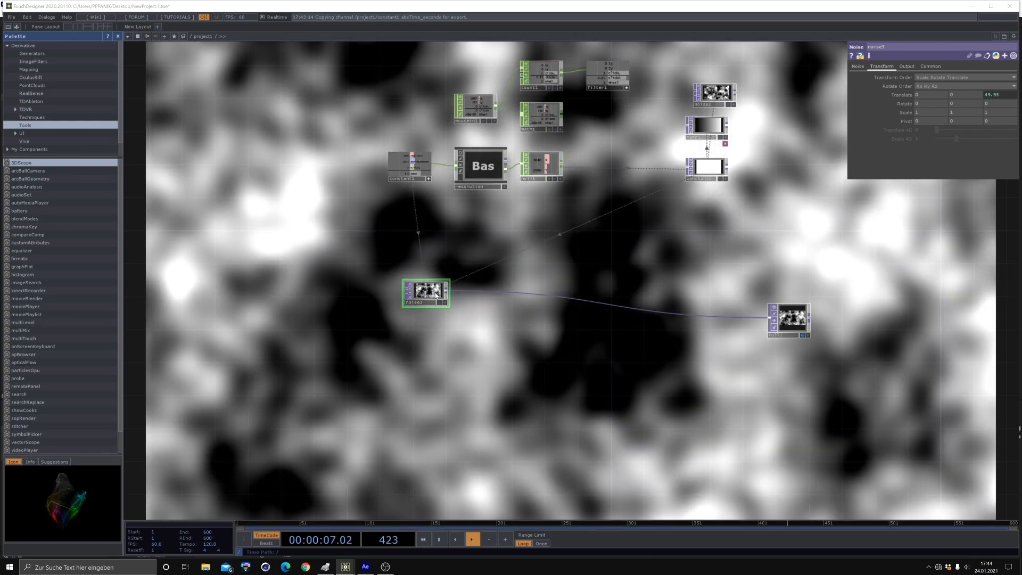
- Align noise3 with null2 and set its Period to 2, Harmonics to 0 and Exponent to about 1.18
{"action": "left_click_drag", "start_coordinate": [436, 296], "coordinate": [428, 321]}
{"action": "left_click", "coordinate": [857, 66]}
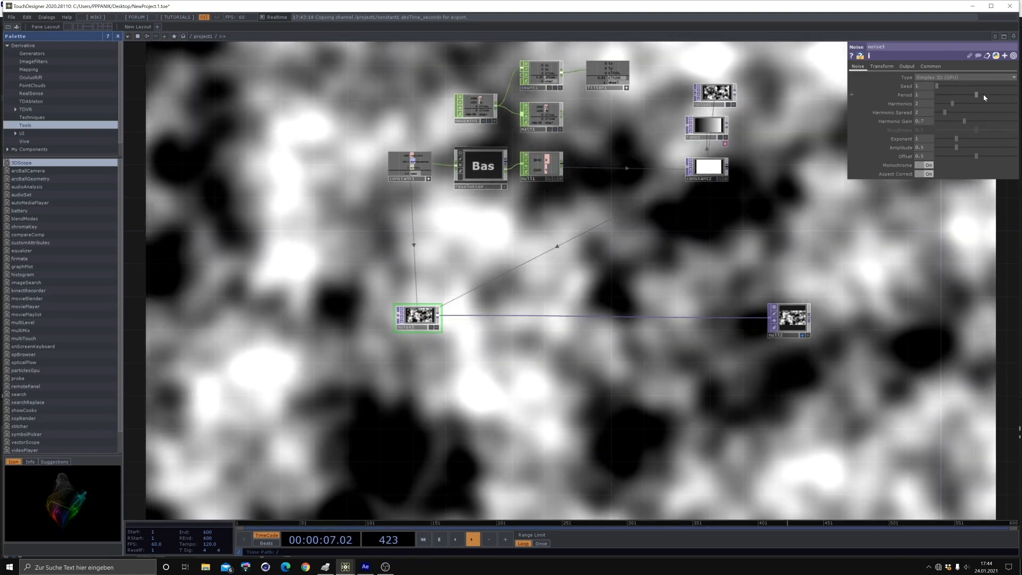
{"action": "left_click_drag", "start_coordinate": [982, 94], "coordinate": [1015, 95]}
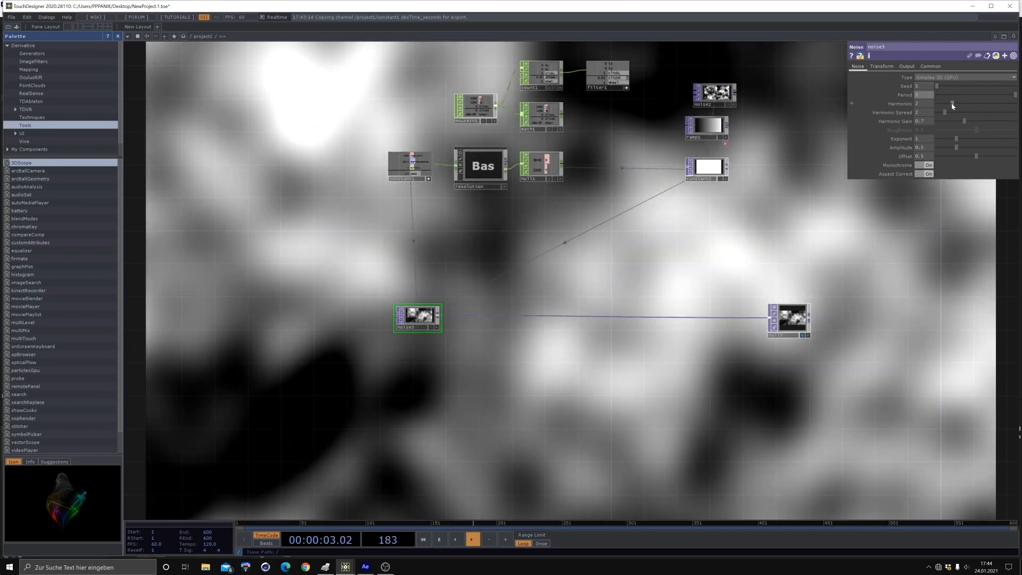
{"action": "left_click_drag", "start_coordinate": [952, 106], "coordinate": [911, 109]}
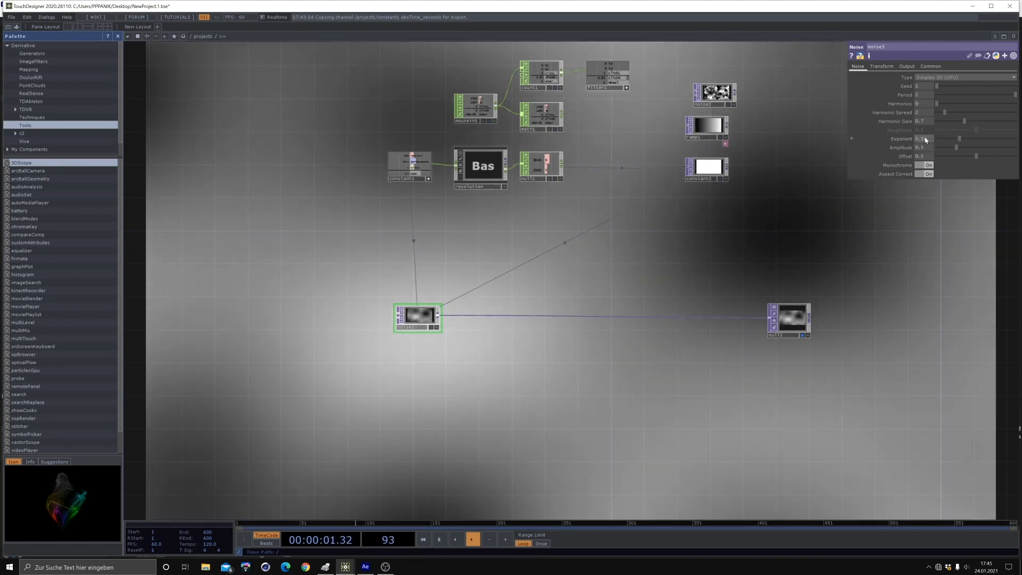
{"action": "mouse_move", "coordinate": [953, 137]}
{"action": "left_mouse_down"}
{"action": "mouse_move", "coordinate": [930, 140]}
{"action": "mouse_move", "coordinate": [950, 138]}
{"action": "left_mouse_up"}
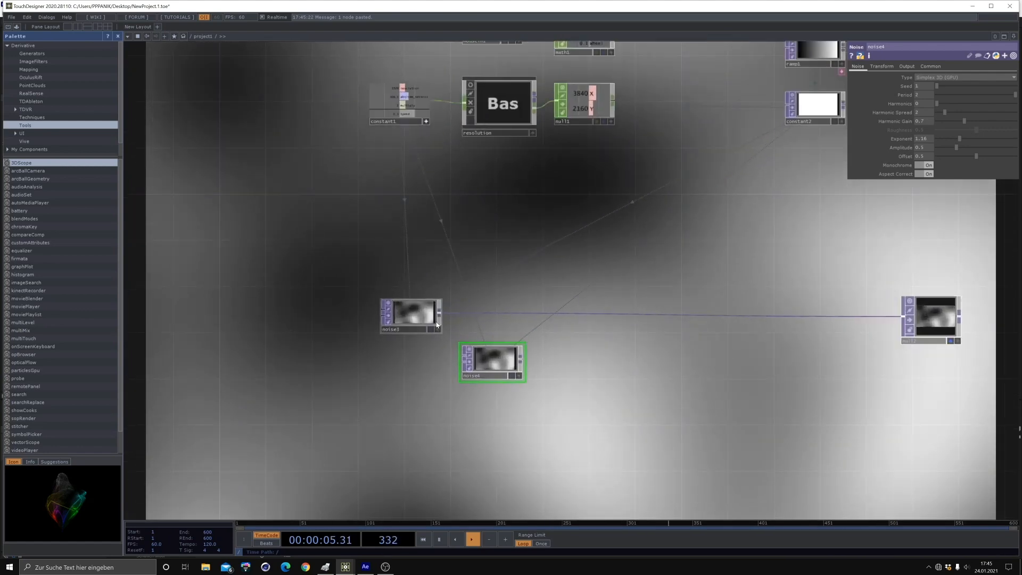
- Duplicate noise3 as noise4, connect noise3's output to its input, and place noise4 in the chain before null2
{"action": "left_click_drag", "start_coordinate": [440, 311], "coordinate": [464, 385]}
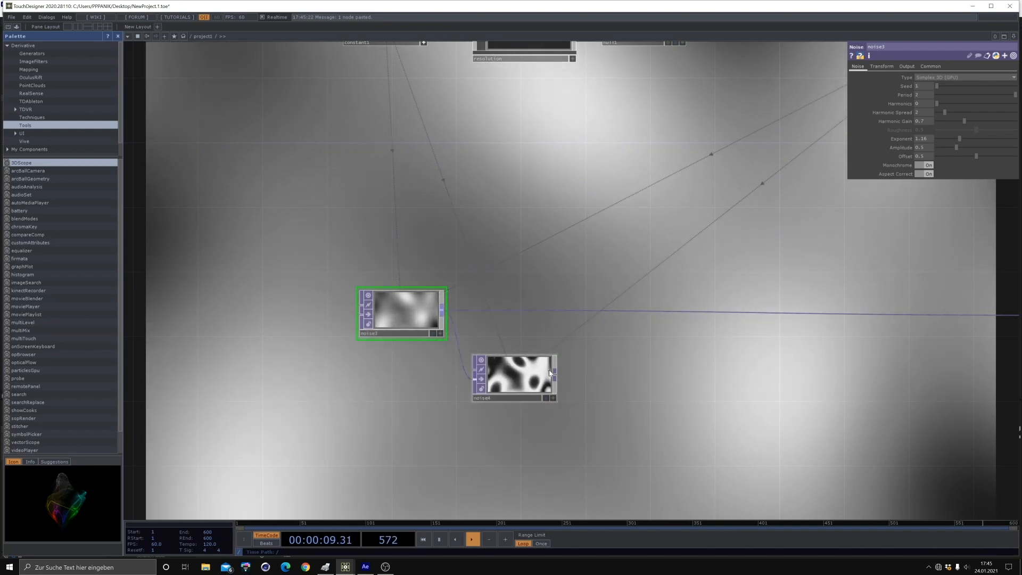
{"action": "left_click_drag", "start_coordinate": [555, 376], "coordinate": [532, 299]}
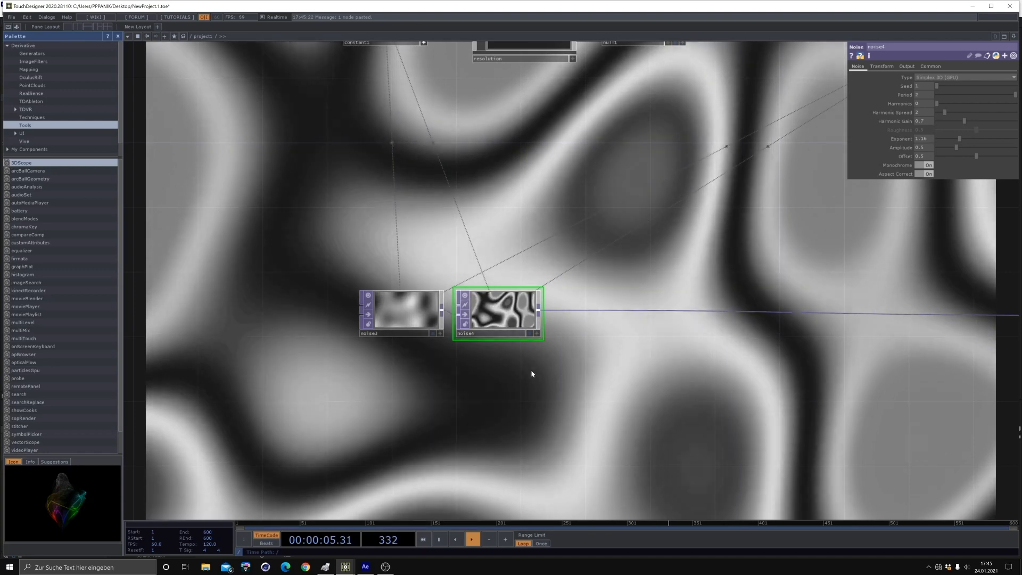
- Switch noise4's Z Translate from the time expression back to a constant value of 0
{"action": "scroll", "coordinate": [531, 374], "scroll_direction": "up", "scroll_amount": 2}
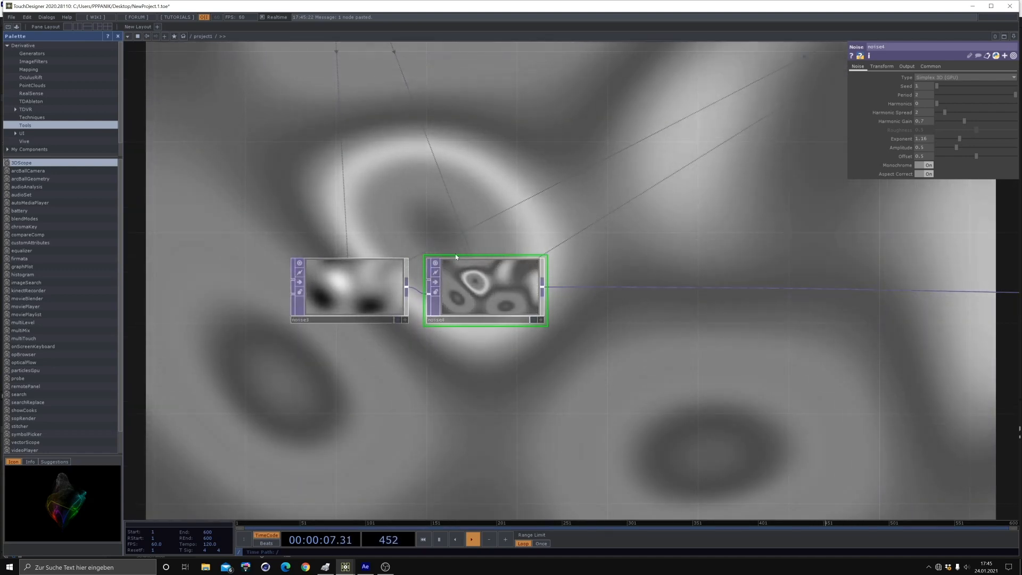
{"action": "left_click", "coordinate": [882, 67]}
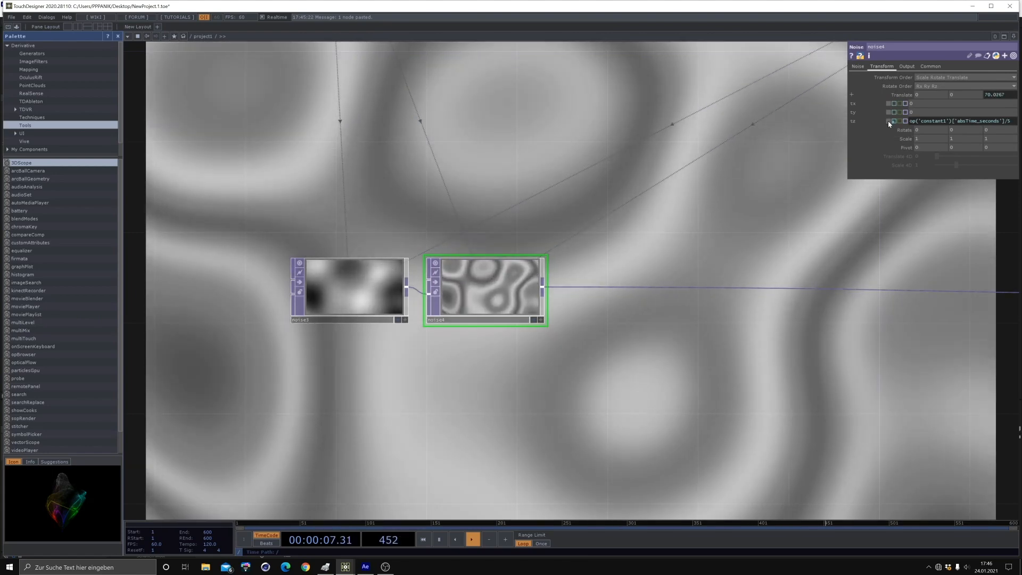
{"action": "left_click", "coordinate": [889, 122]}
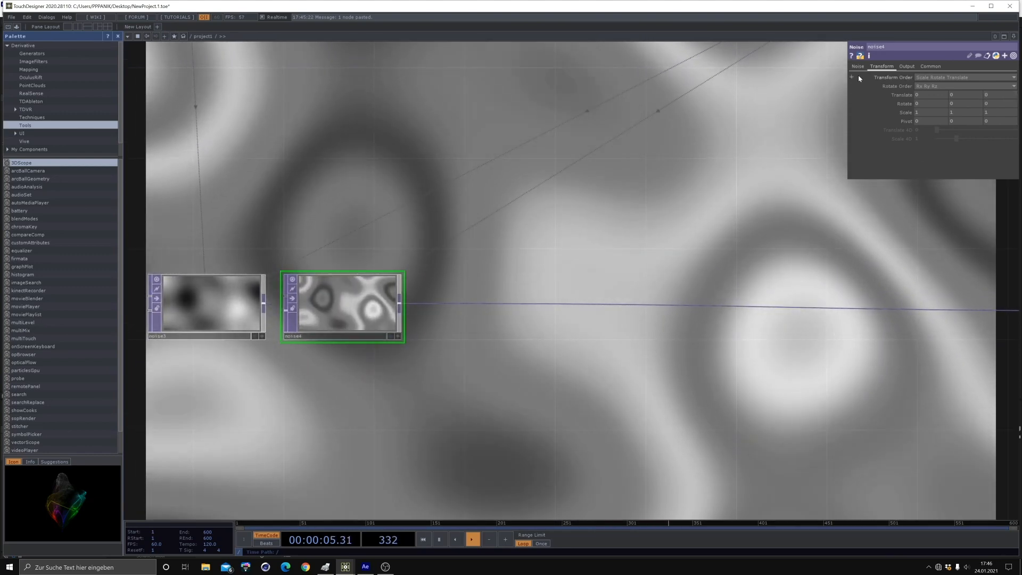
- Set noise4's Harmonics to 2 and raise its Exponent to about 1.8
{"action": "left_click", "coordinate": [858, 67]}
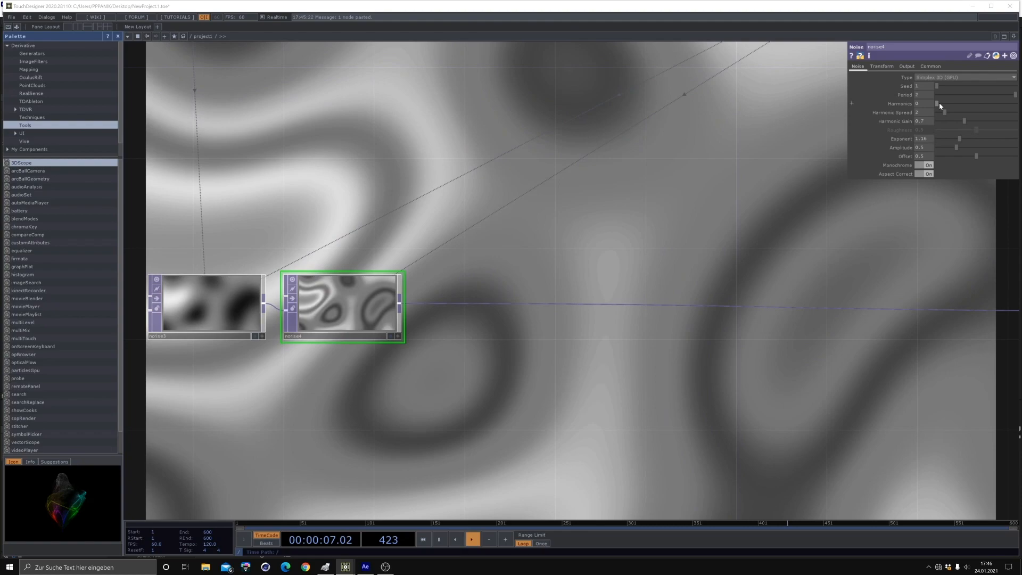
{"action": "left_click_drag", "start_coordinate": [940, 106], "coordinate": [956, 106]}
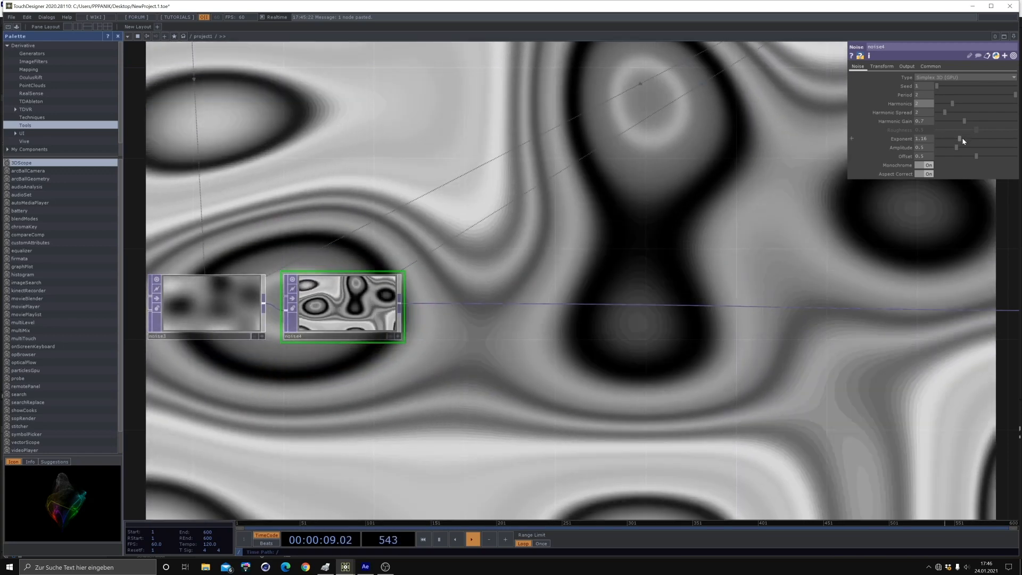
{"action": "left_click_drag", "start_coordinate": [962, 138], "coordinate": [973, 139]}
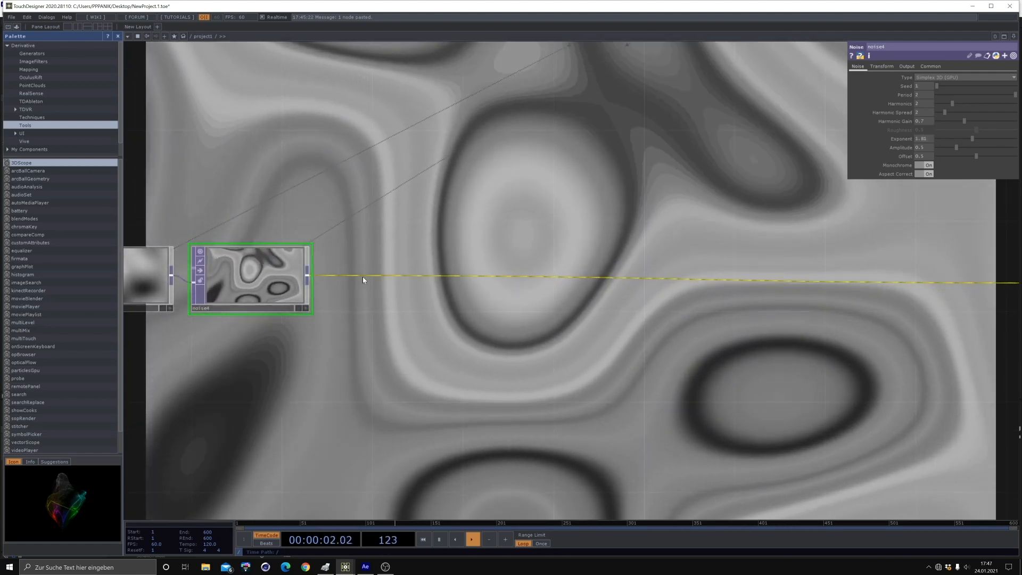
- Insert an Edge TOP on the wire between noise4 and null2
{"action": "right_click", "coordinate": [362, 276]}
{"action": "left_click", "coordinate": [372, 270]}
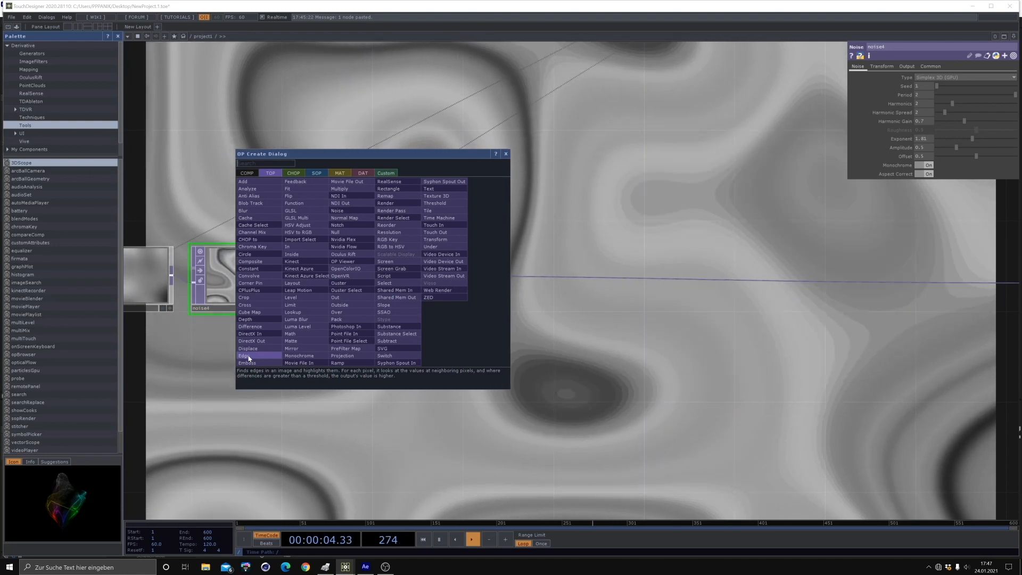
{"action": "left_click", "coordinate": [248, 356]}
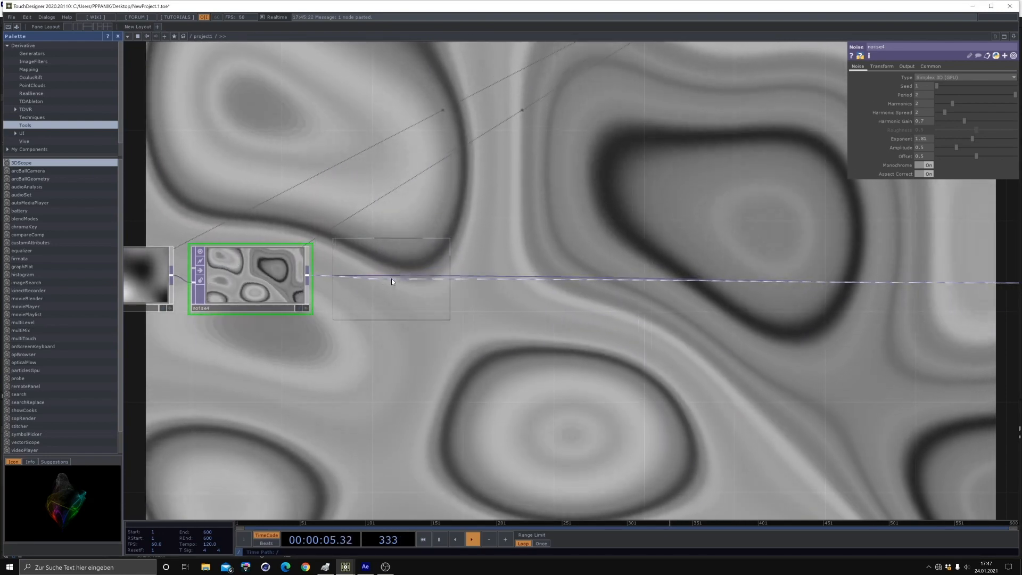
{"action": "left_click", "coordinate": [391, 279]}
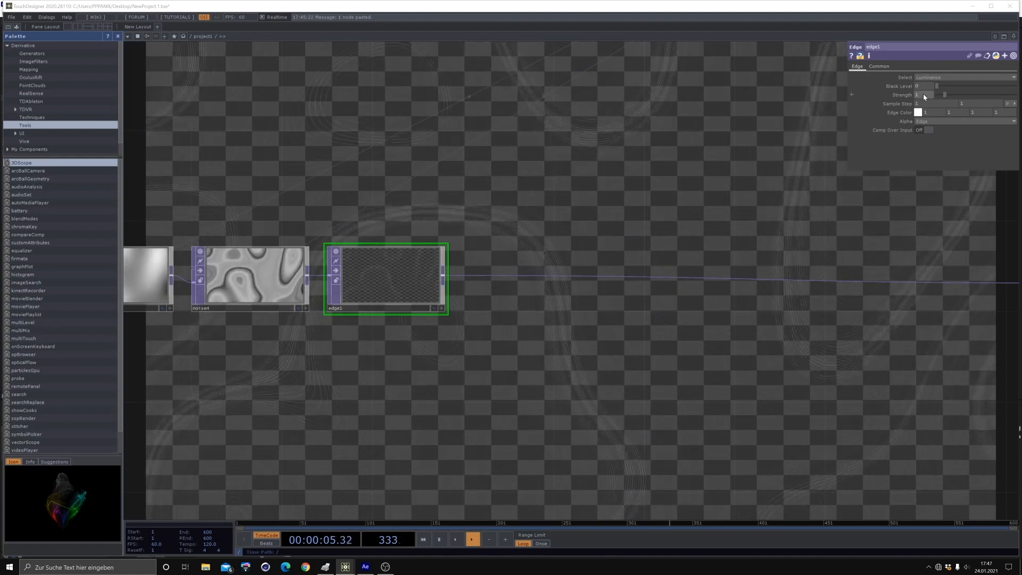
- Set the Strength of edge1 to 3.5 and its Black Level to about 0.041
{"action": "left_click_drag", "start_coordinate": [944, 94], "coordinate": [963, 94]}
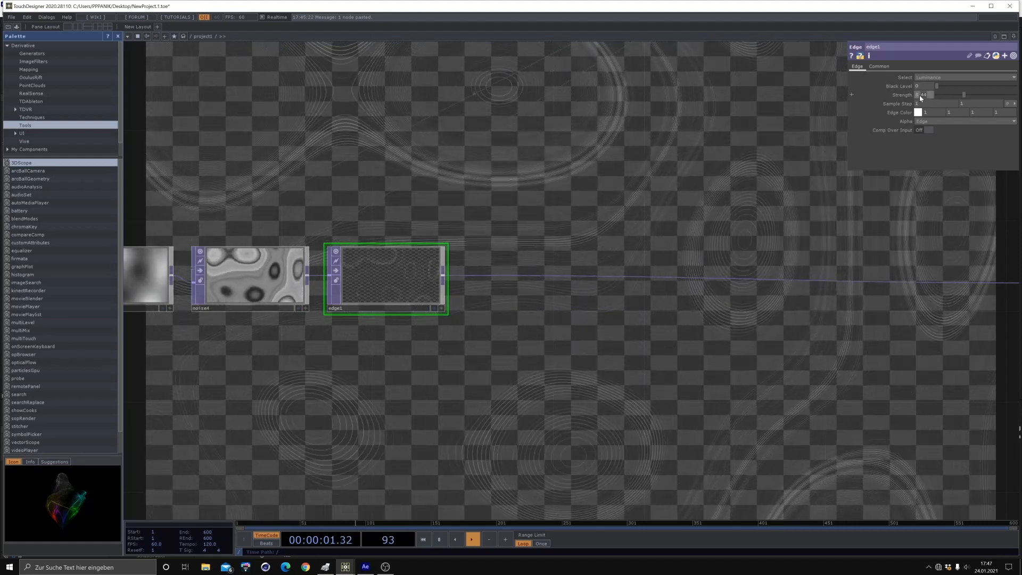
{"action": "type", "text": "3.5"}
{"action": "key", "text": "Return"}
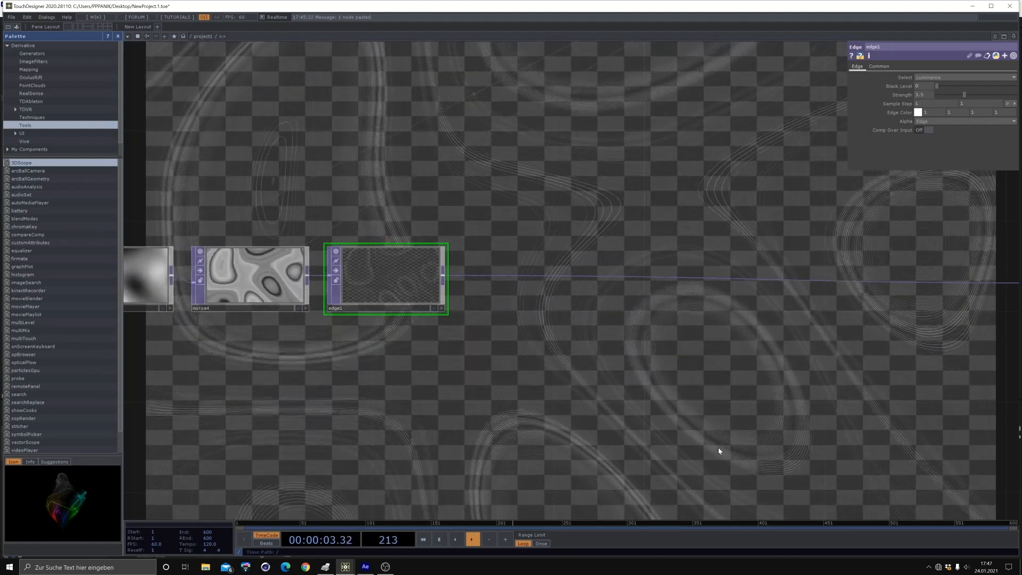
{"action": "scroll", "coordinate": [724, 427], "scroll_direction": "down", "scroll_amount": 3}
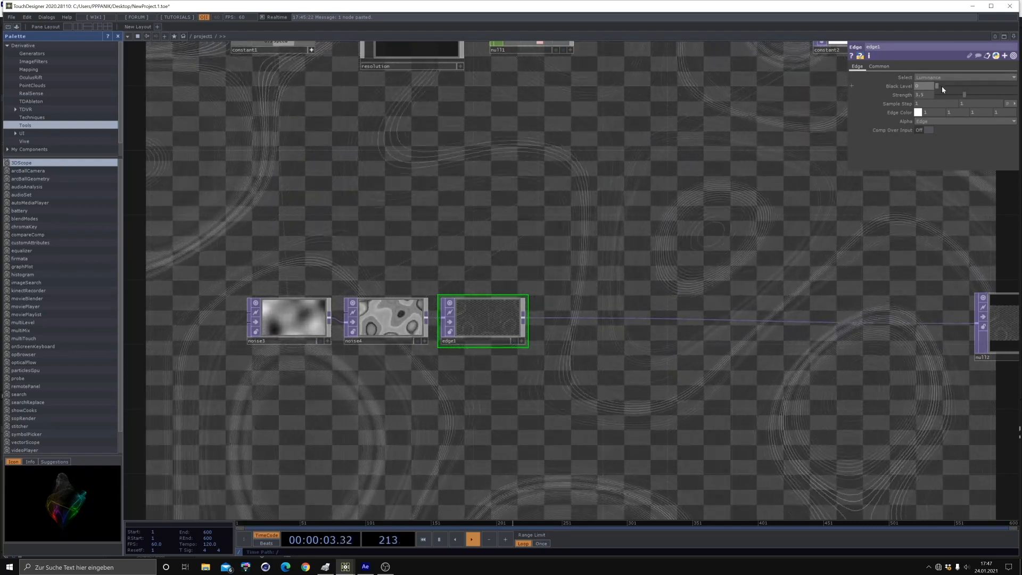
{"action": "left_click_drag", "start_coordinate": [941, 87], "coordinate": [940, 86]}
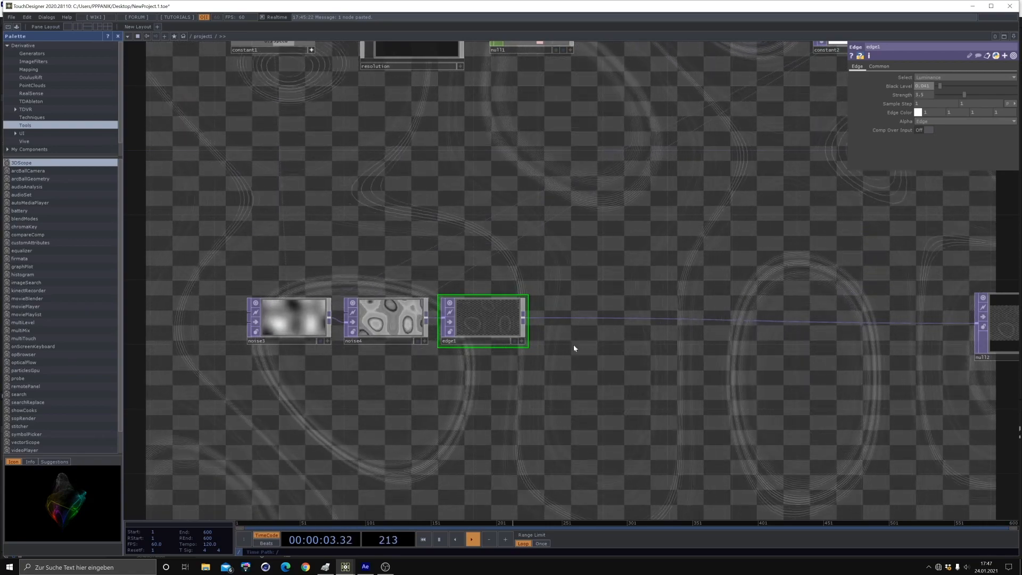
- Insert a Null TOP on the wire between edge1 and null2
{"action": "left_click_drag", "start_coordinate": [502, 353], "coordinate": [265, 305]}
{"action": "mouse_move", "coordinate": [549, 369]}
{"action": "left_mouse_down"}
{"action": "mouse_move", "coordinate": [752, 366]}
{"action": "mouse_move", "coordinate": [541, 382]}
{"action": "left_mouse_up"}
{"action": "left_click_drag", "start_coordinate": [751, 279], "coordinate": [880, 262]}
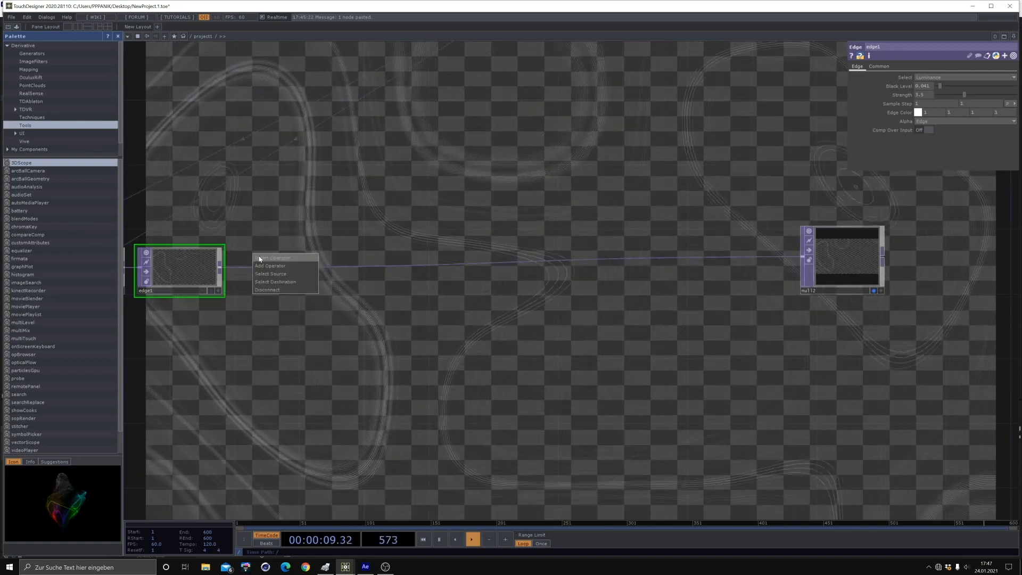
{"action": "left_click", "coordinate": [259, 259]}
{"action": "key", "text": "Escape"}
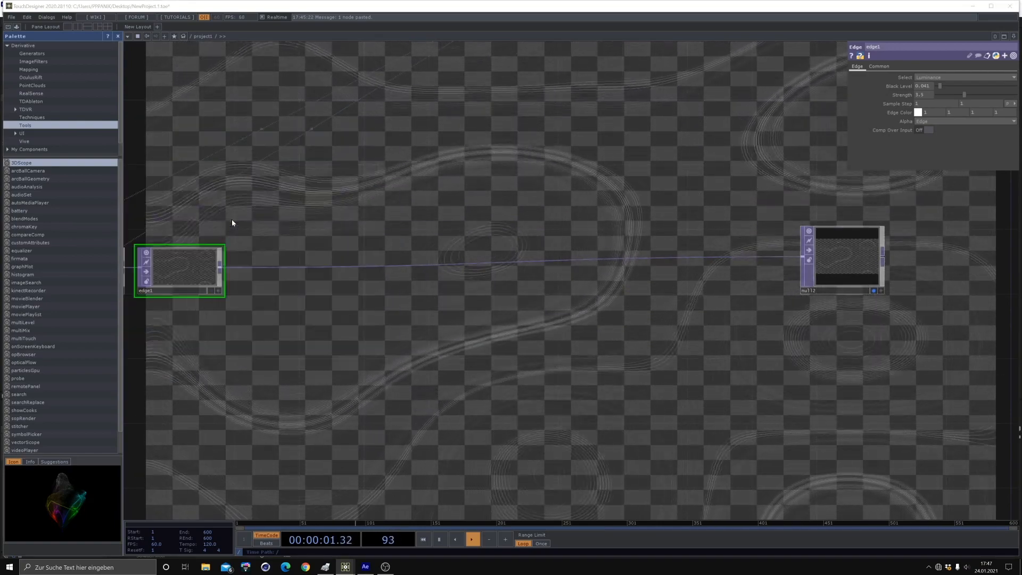
{"action": "left_click", "coordinate": [295, 270]}
- Move the new null away from edge1 towards null2, leaving a wide gap in the chain
{"action": "left_click_drag", "start_coordinate": [397, 380], "coordinate": [598, 348]}
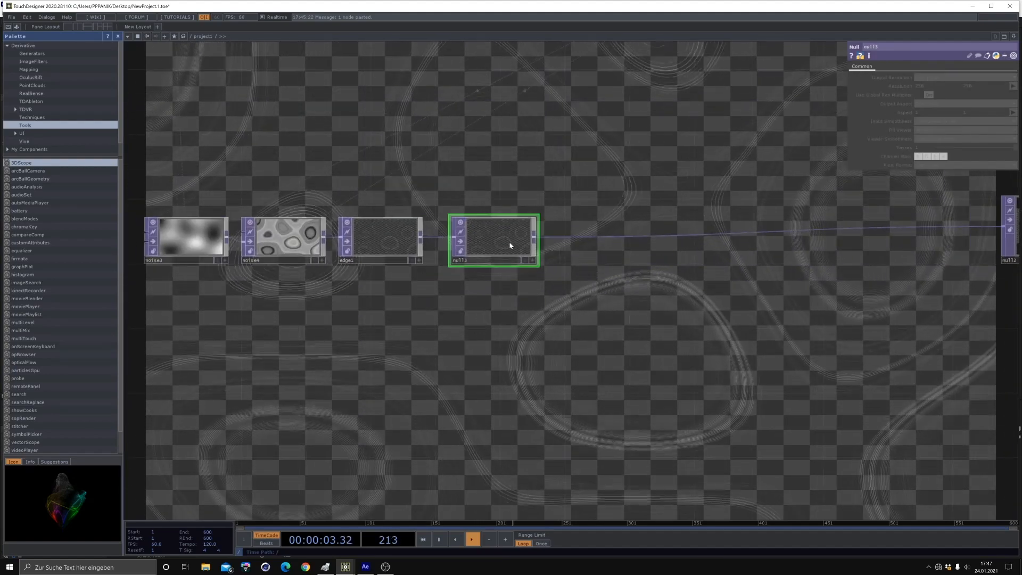
{"action": "left_click_drag", "start_coordinate": [493, 245], "coordinate": [655, 245]}
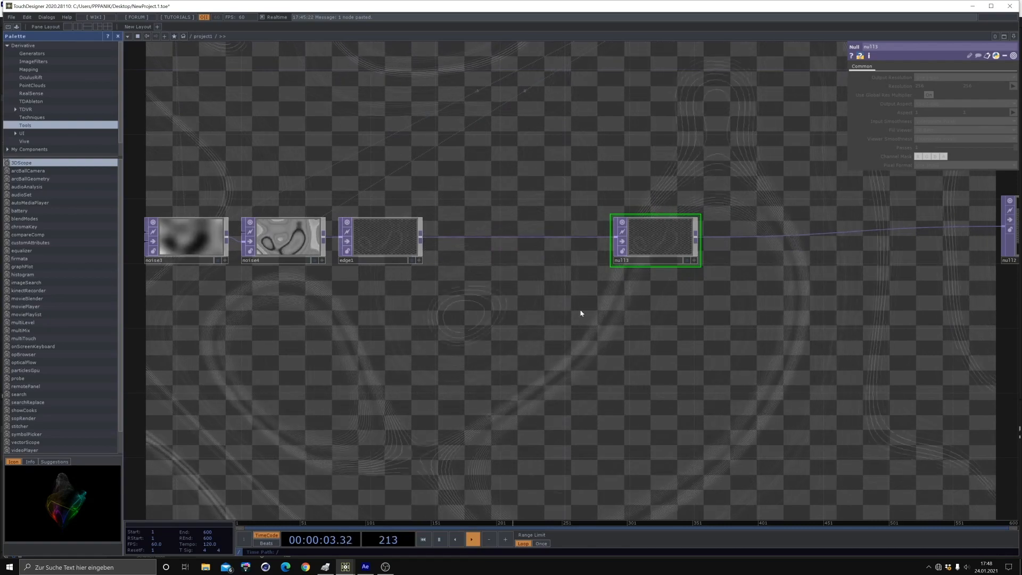
{"action": "left_click_drag", "start_coordinate": [491, 364], "coordinate": [293, 409]}
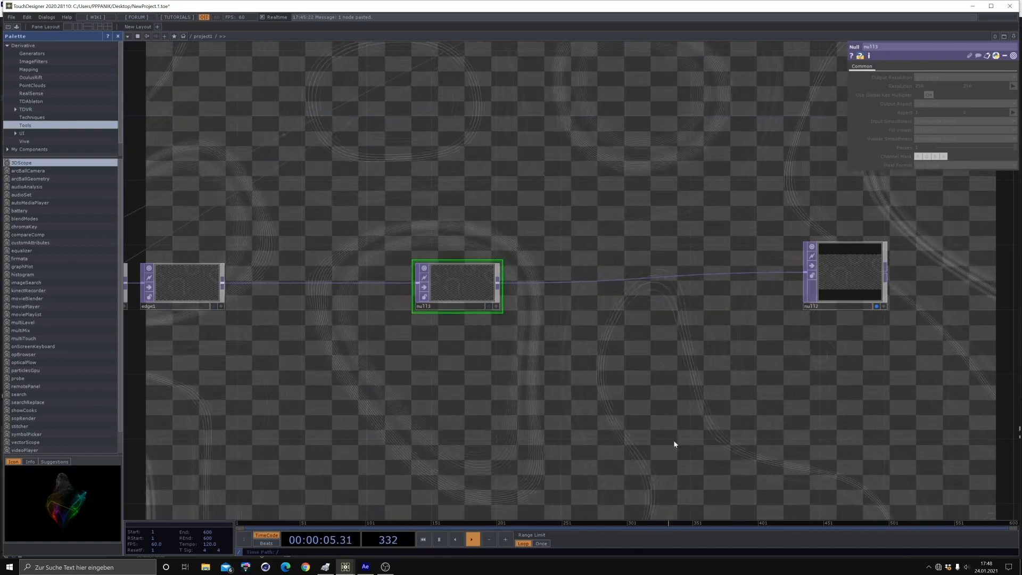
{"action": "left_click_drag", "start_coordinate": [595, 359], "coordinate": [473, 297]}
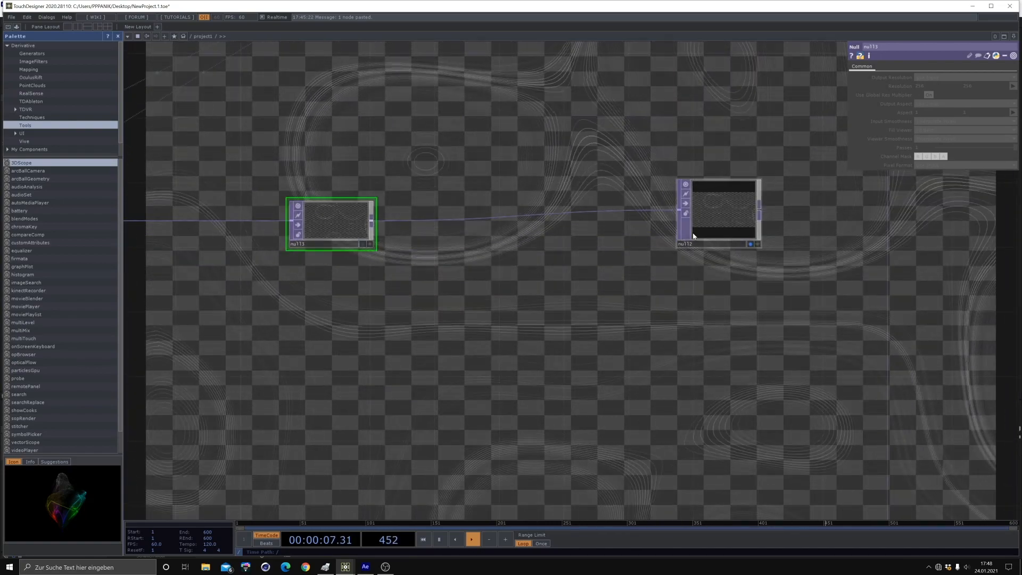
{"action": "left_click_drag", "start_coordinate": [333, 287], "coordinate": [474, 255]}
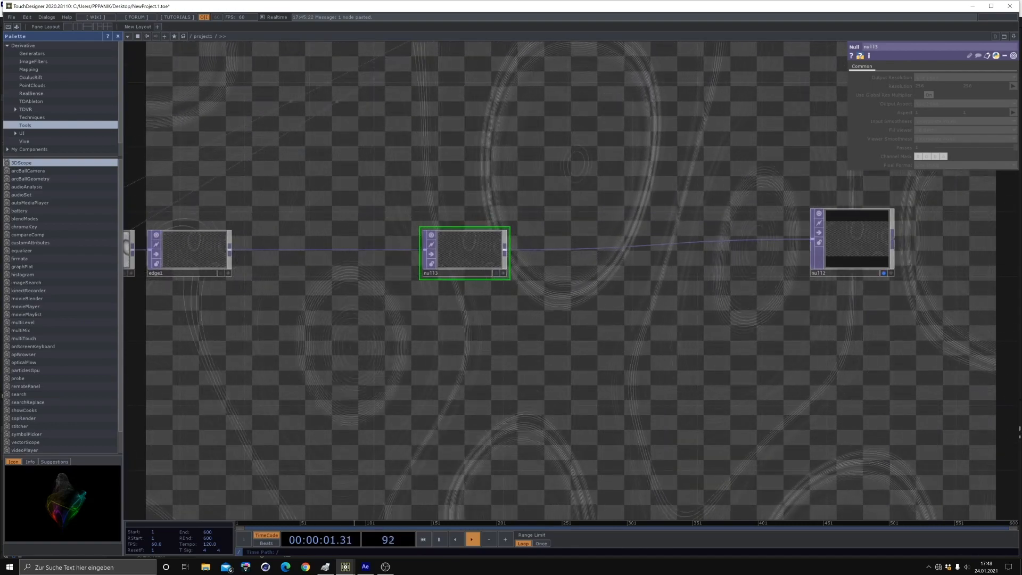
- Add the slope_growth component from the ppp-tools folder of My Components below null3 and inspect its internal network
{"action": "left_click", "coordinate": [5, 150]}
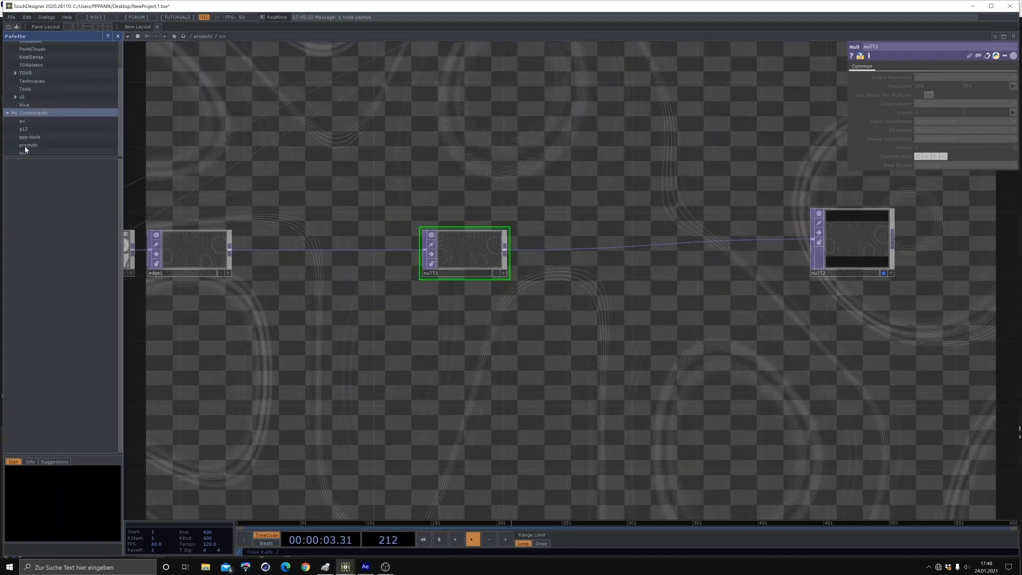
{"action": "left_click", "coordinate": [36, 136]}
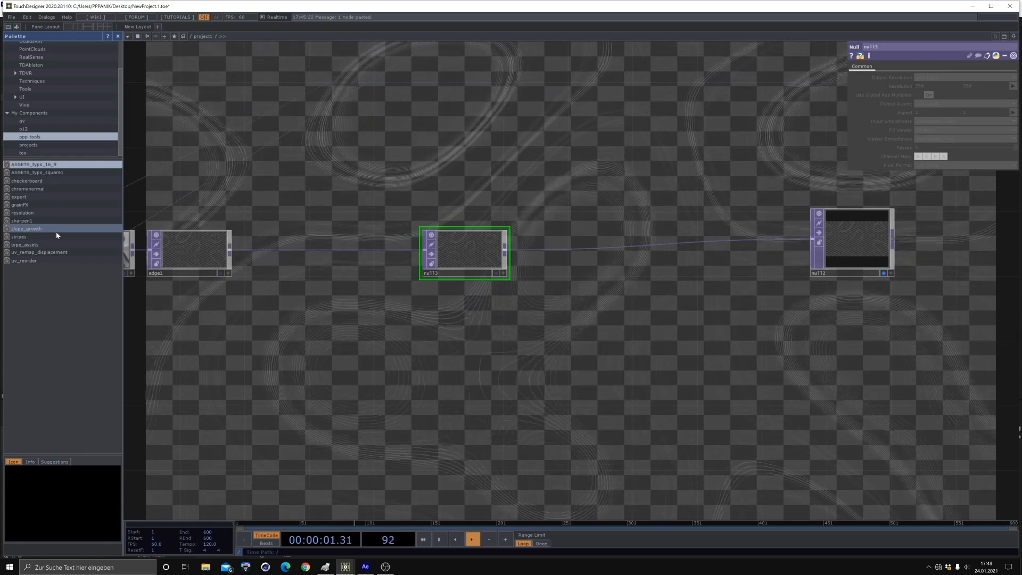
{"action": "left_click_drag", "start_coordinate": [27, 229], "coordinate": [381, 435]}
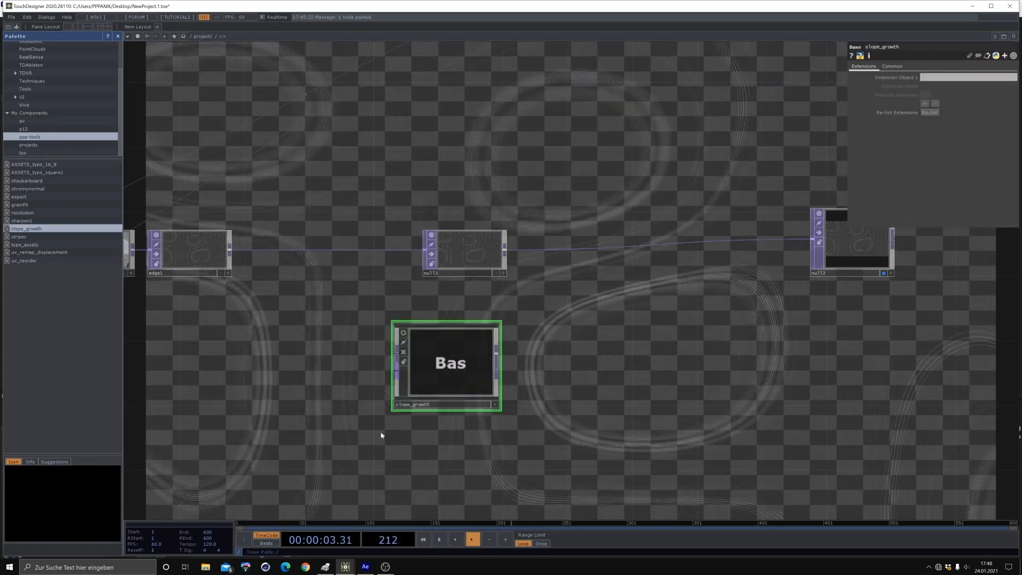
{"action": "scroll", "coordinate": [421, 383], "scroll_direction": "up", "scroll_amount": 5}
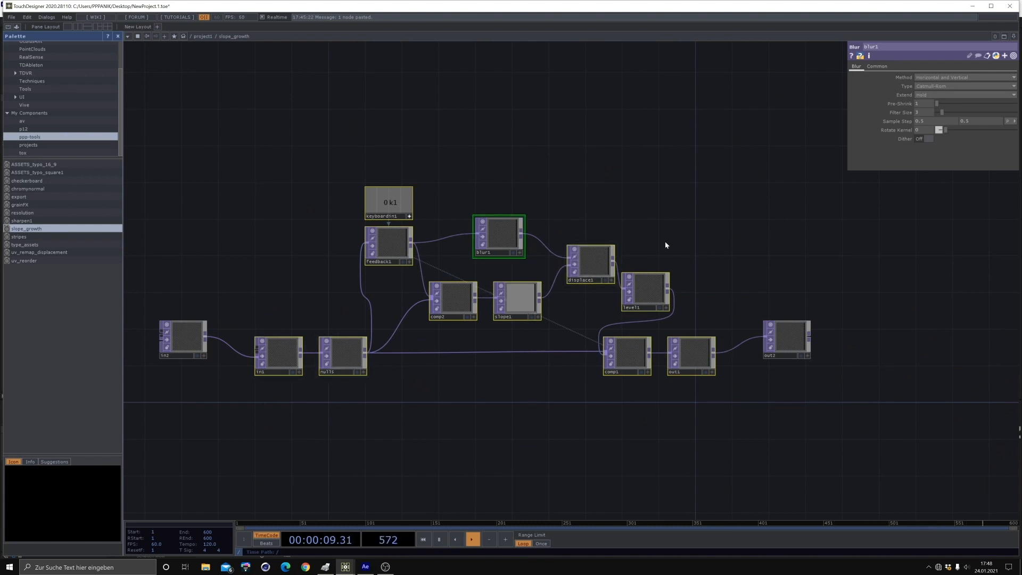
{"action": "scroll", "coordinate": [665, 245], "scroll_direction": "down", "scroll_amount": 8}
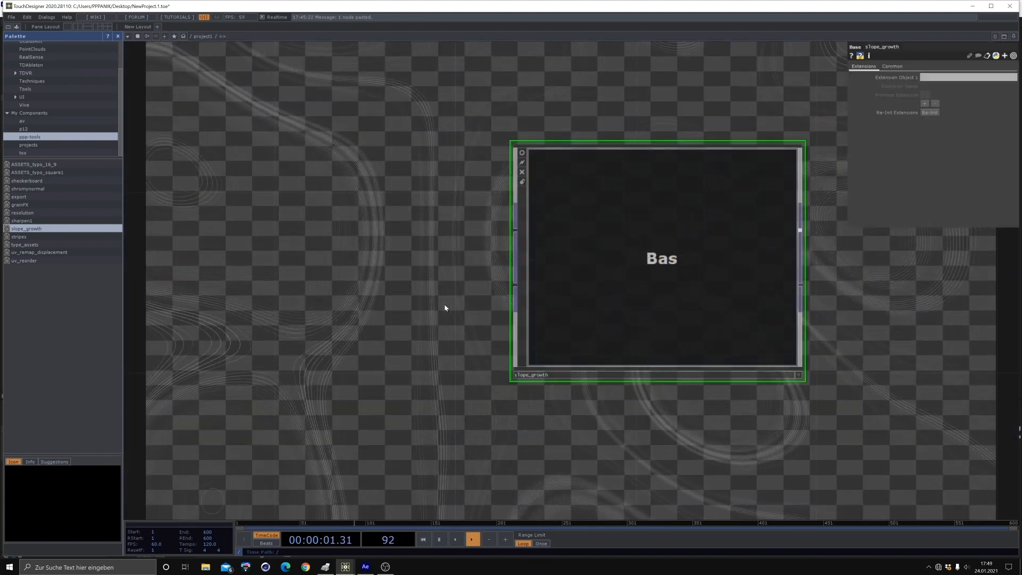
{"action": "scroll", "coordinate": [445, 308], "scroll_direction": "down", "scroll_amount": 3}
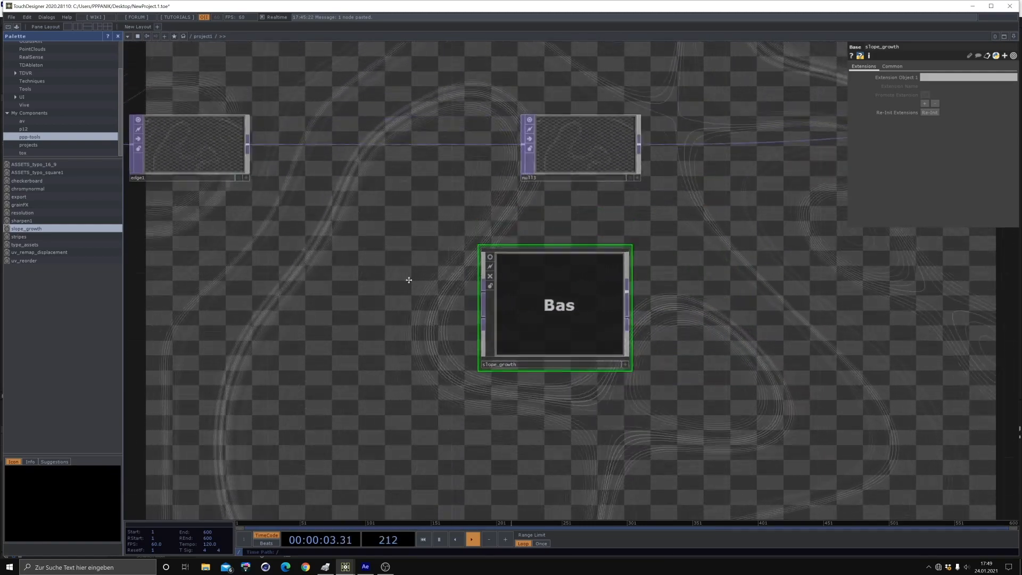
{"action": "scroll", "coordinate": [446, 289], "scroll_direction": "down", "scroll_amount": 3}
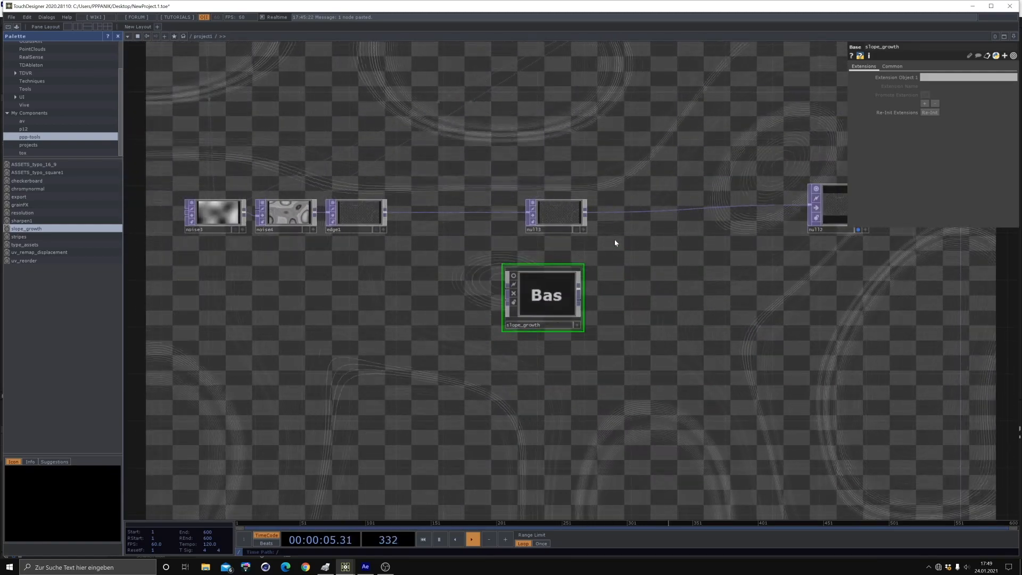
- Move slope_growth well below the chain, null3 back towards edge1 and null2 further away, widening the gap between the nulls
{"action": "left_click_drag", "start_coordinate": [517, 294], "coordinate": [455, 398]}
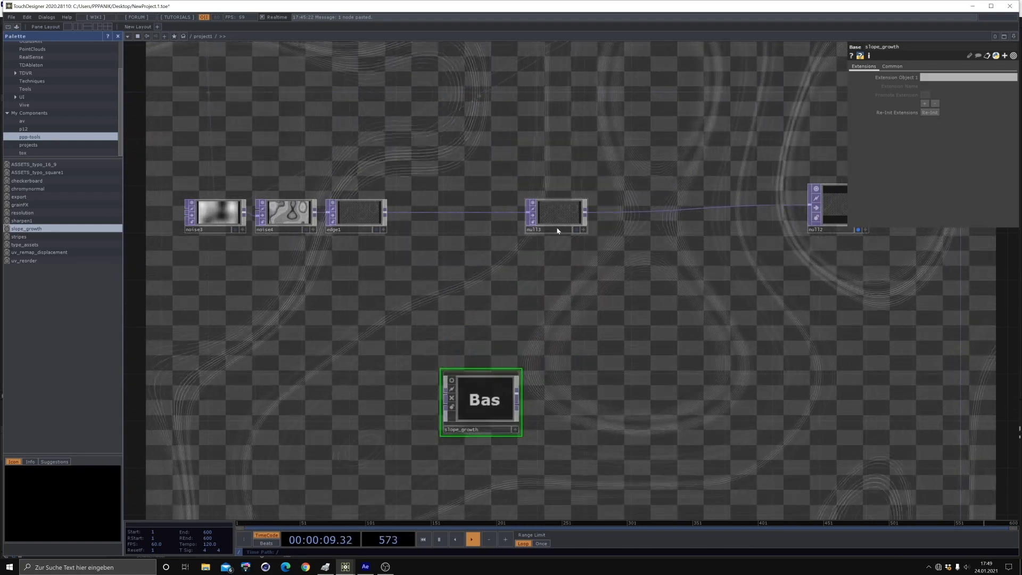
{"action": "left_click_drag", "start_coordinate": [555, 217], "coordinate": [451, 218]}
{"action": "left_click_drag", "start_coordinate": [613, 326], "coordinate": [504, 413]}
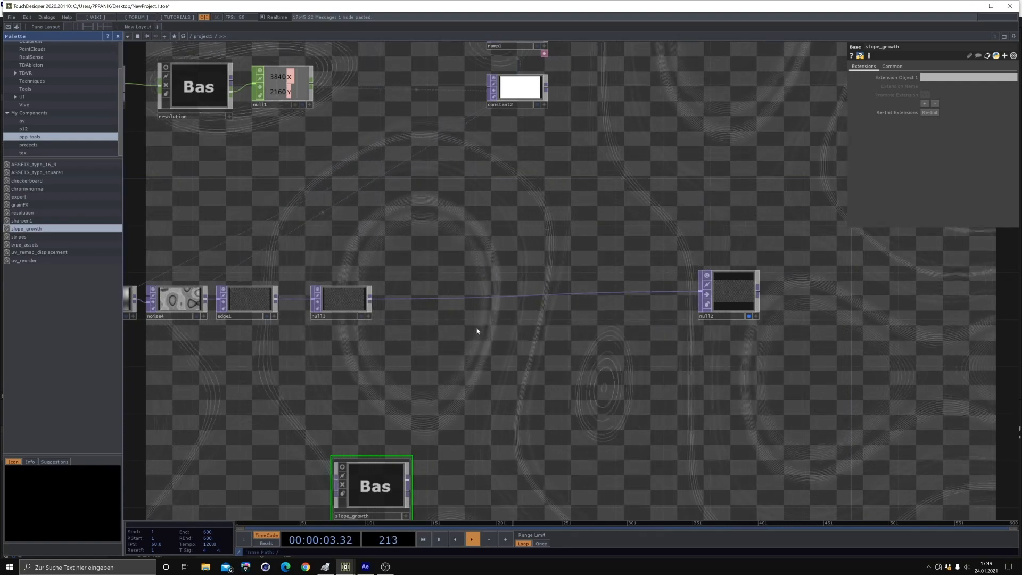
{"action": "left_click", "coordinate": [700, 292]}
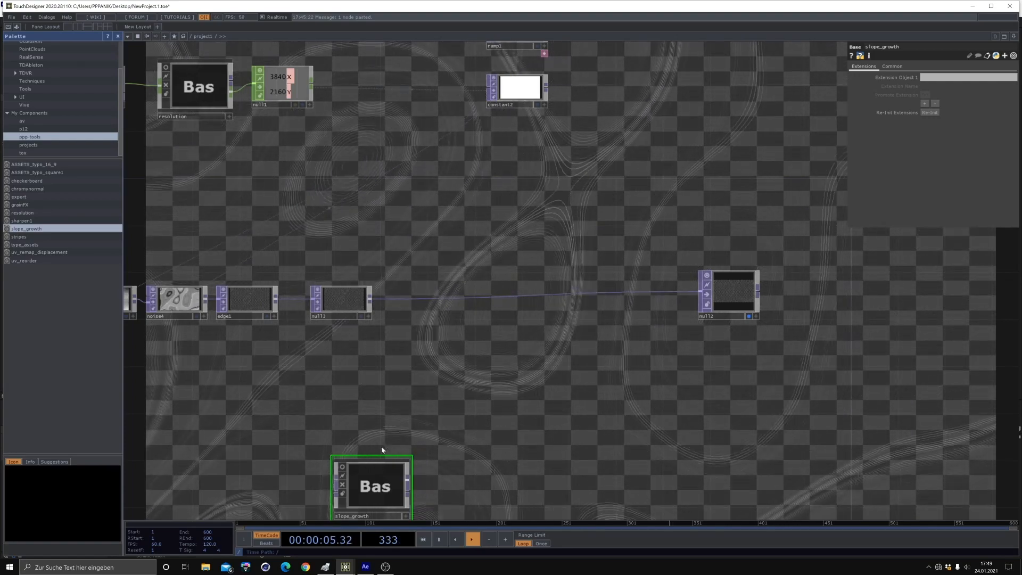
{"action": "left_click_drag", "start_coordinate": [751, 293], "coordinate": [798, 294]}
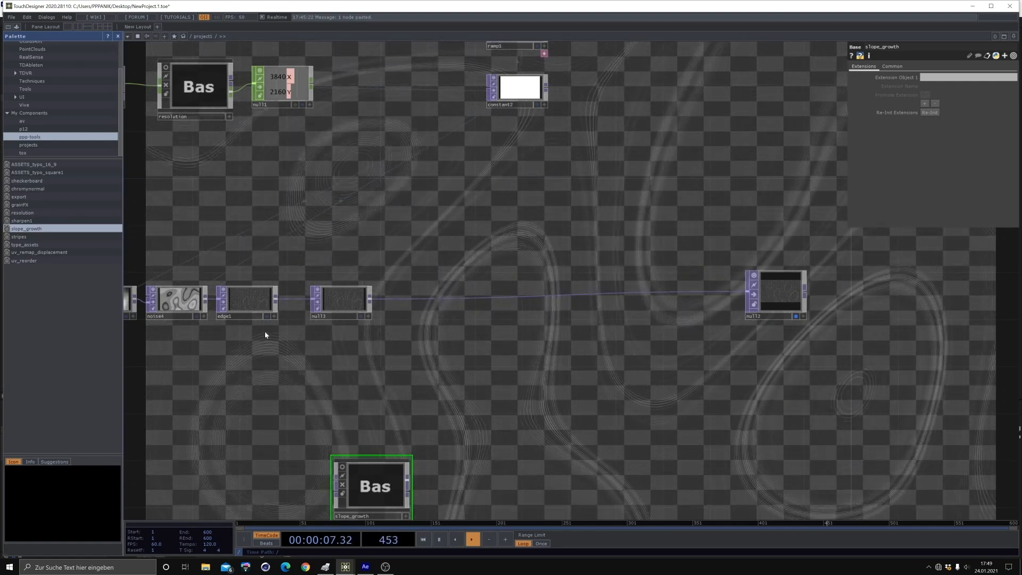
- Connect null3 to slope_growth's upper input and preview out2 inside the component as the network background
{"action": "left_click", "coordinate": [371, 300]}
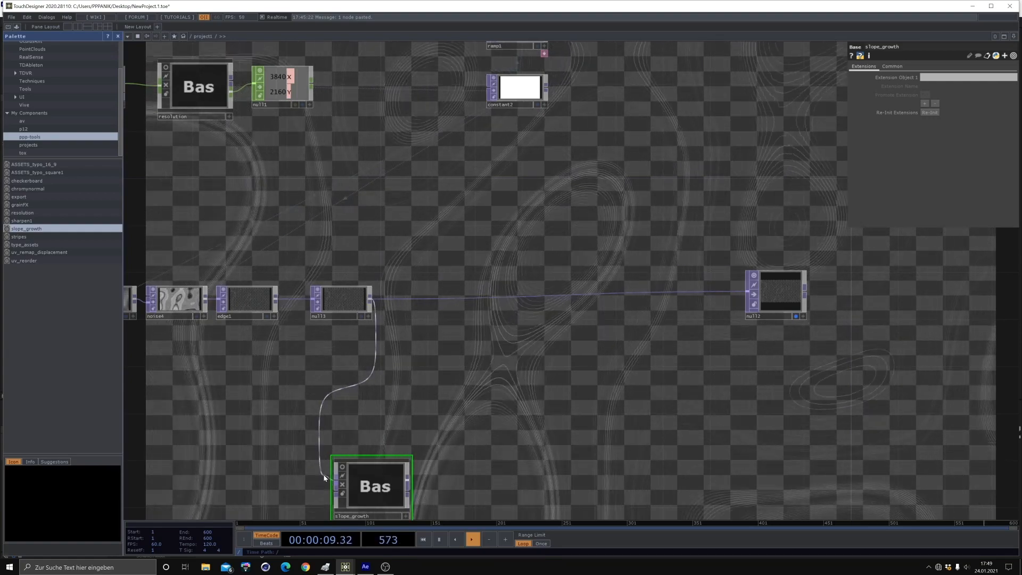
{"action": "left_click", "coordinate": [335, 484]}
{"action": "left_click_drag", "start_coordinate": [538, 397], "coordinate": [686, 290]}
{"action": "scroll", "coordinate": [585, 389], "scroll_direction": "up", "scroll_amount": 8}
{"action": "scroll", "coordinate": [840, 382], "scroll_direction": "up", "scroll_amount": 6}
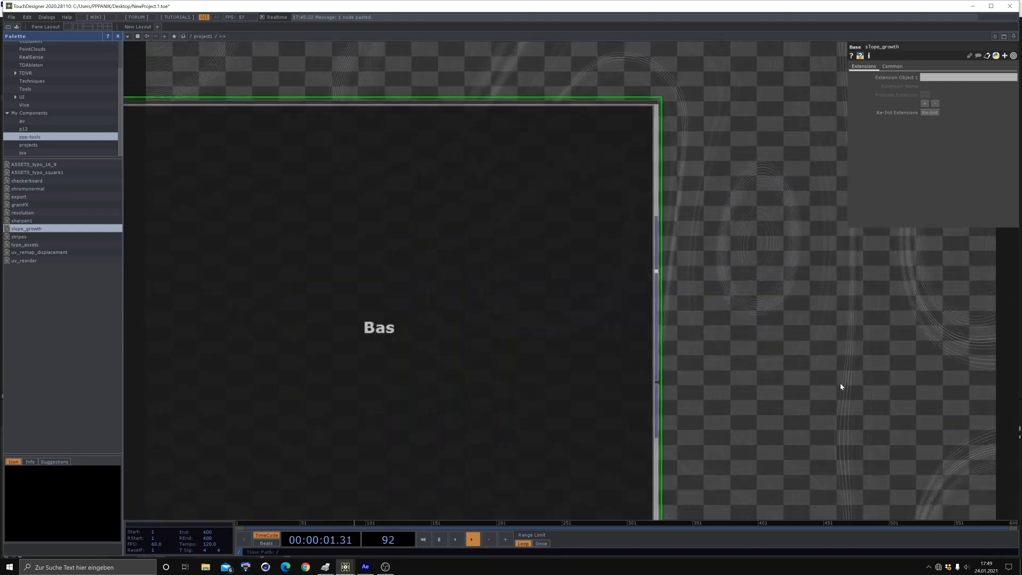
{"action": "left_click", "coordinate": [801, 355]}
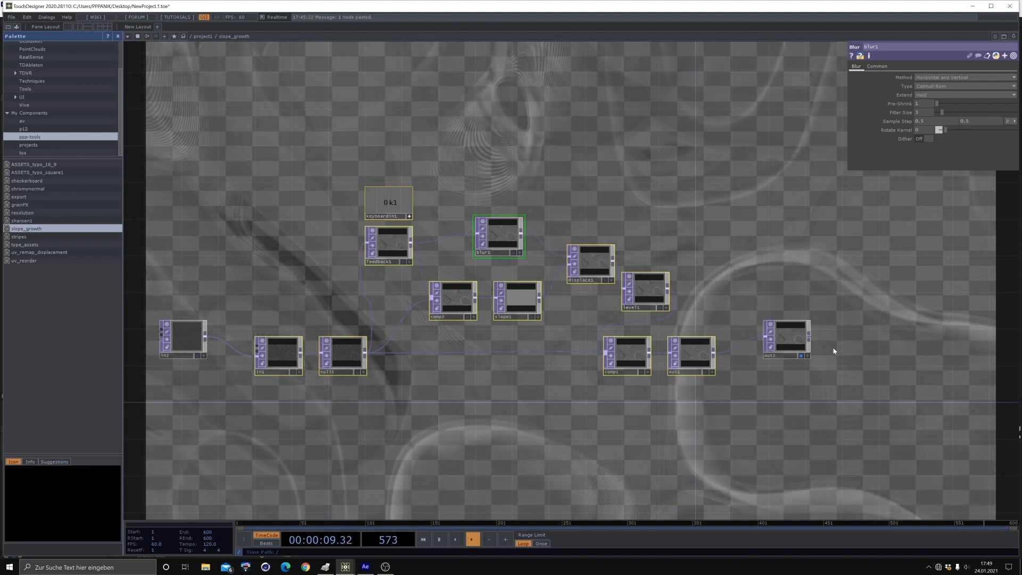
{"action": "left_click", "coordinate": [801, 355]}
{"action": "scroll", "coordinate": [509, 406], "scroll_direction": "down", "scroll_amount": 5}
{"action": "scroll", "coordinate": [503, 366], "scroll_direction": "down", "scroll_amount": 5}
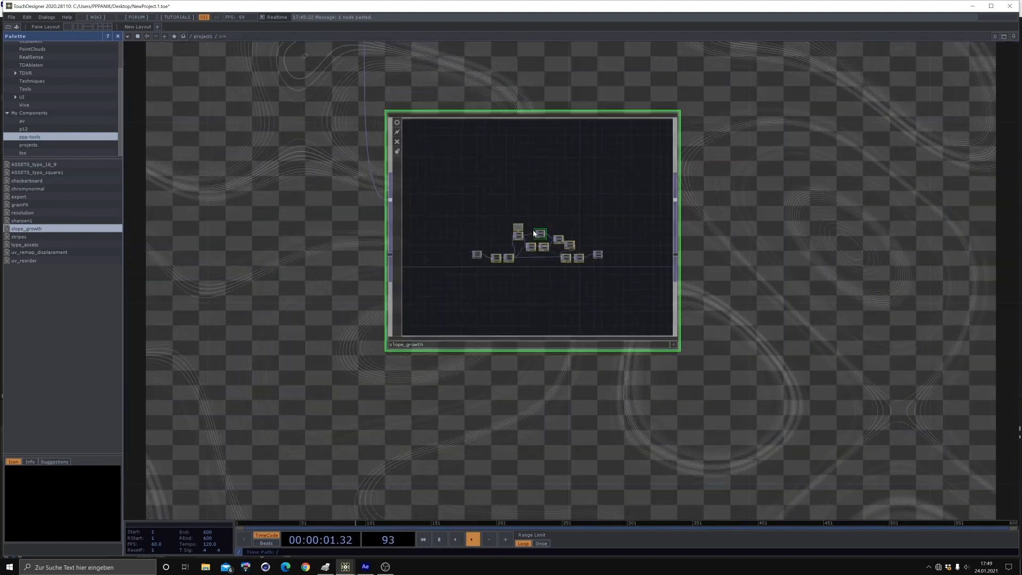
- Branch a Feedback TOP off null3's output and place it above the main wire
{"action": "left_click_drag", "start_coordinate": [512, 381], "coordinate": [497, 505]}
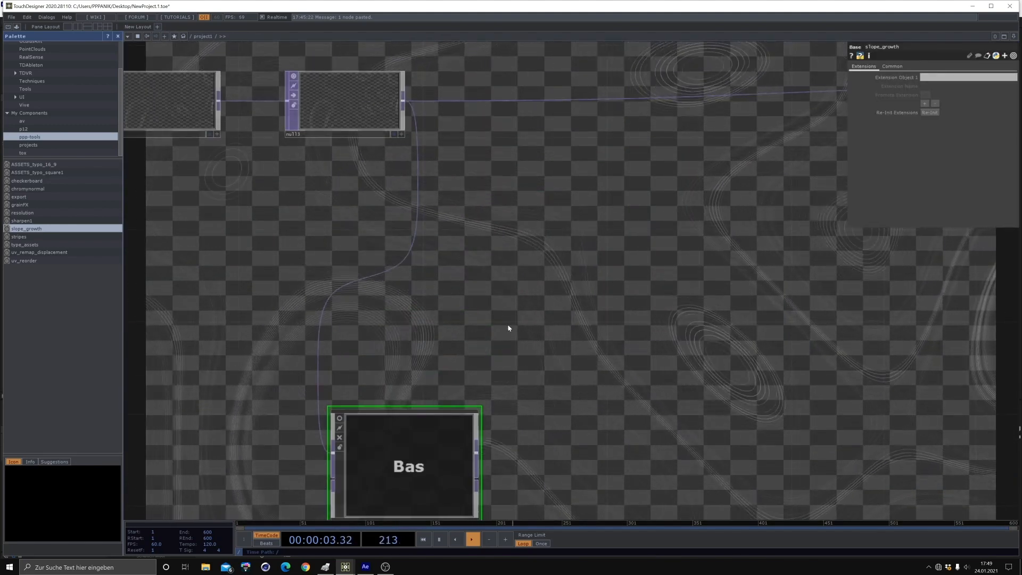
{"action": "left_click_drag", "start_coordinate": [520, 296], "coordinate": [423, 494]}
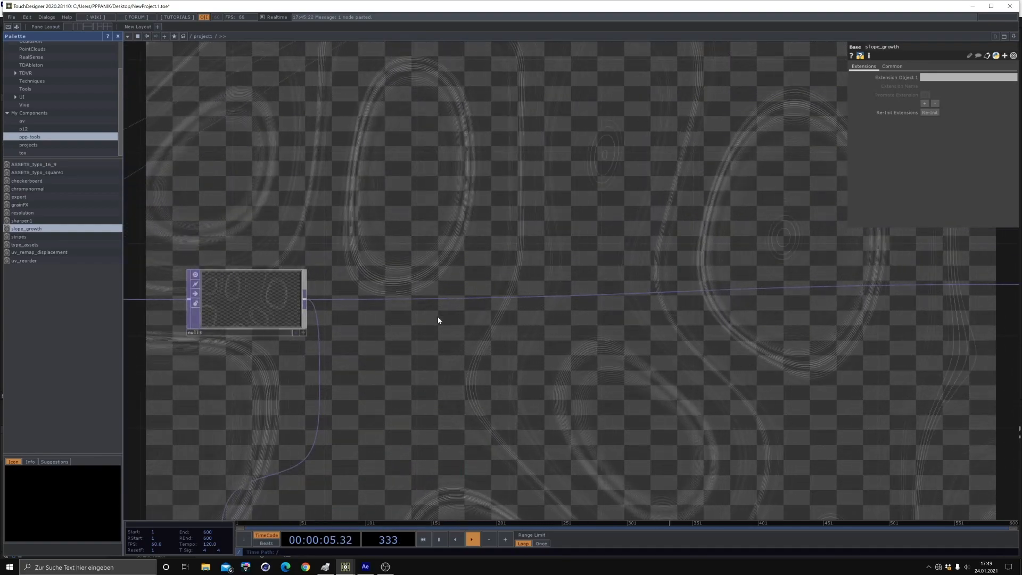
{"action": "left_click_drag", "start_coordinate": [509, 330], "coordinate": [385, 333]}
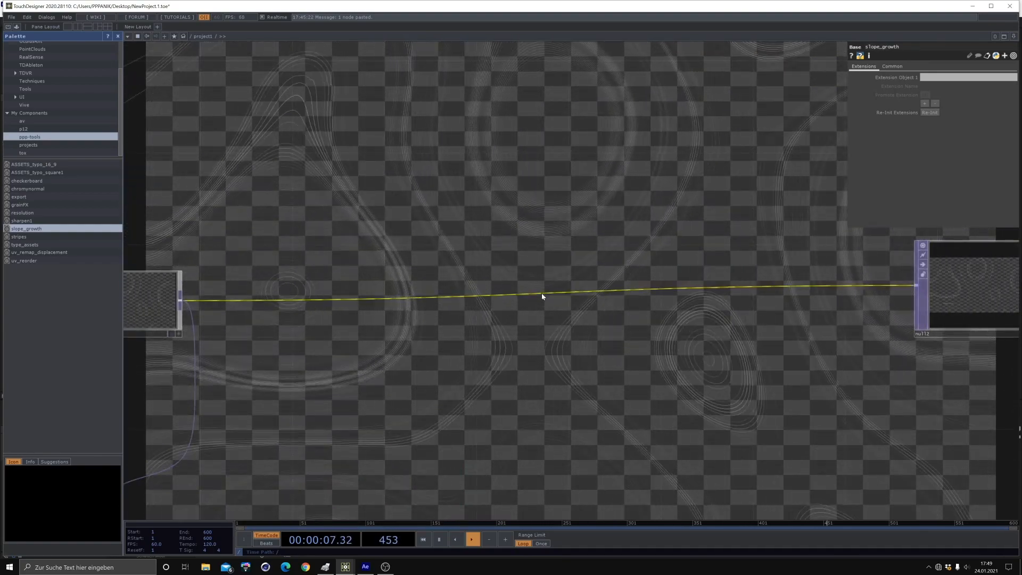
{"action": "left_click_drag", "start_coordinate": [365, 381], "coordinate": [476, 412]}
{"action": "left_click_drag", "start_coordinate": [289, 334], "coordinate": [337, 212]}
{"action": "left_click", "coordinate": [261, 121]}
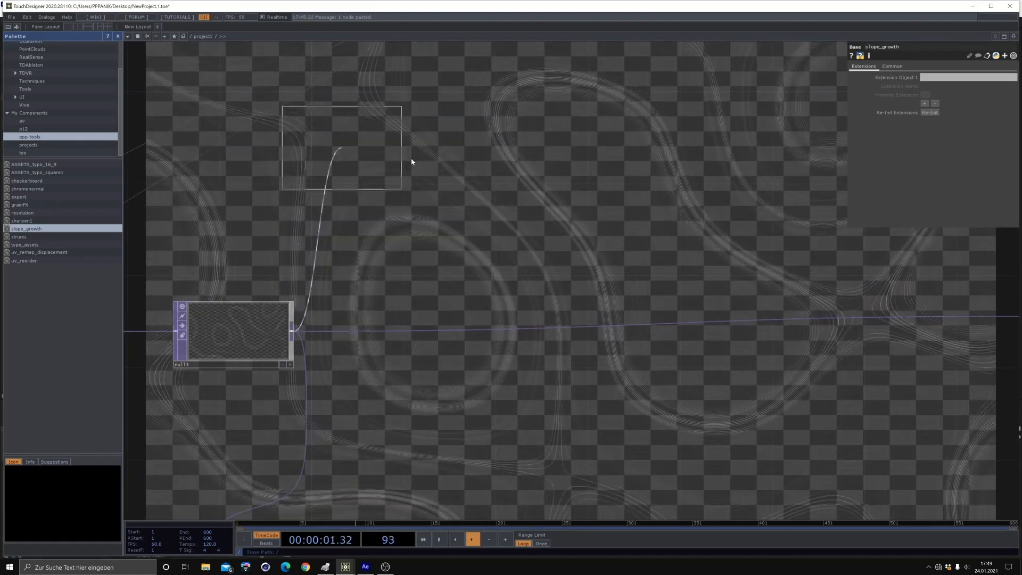
{"action": "left_click", "coordinate": [387, 149]}
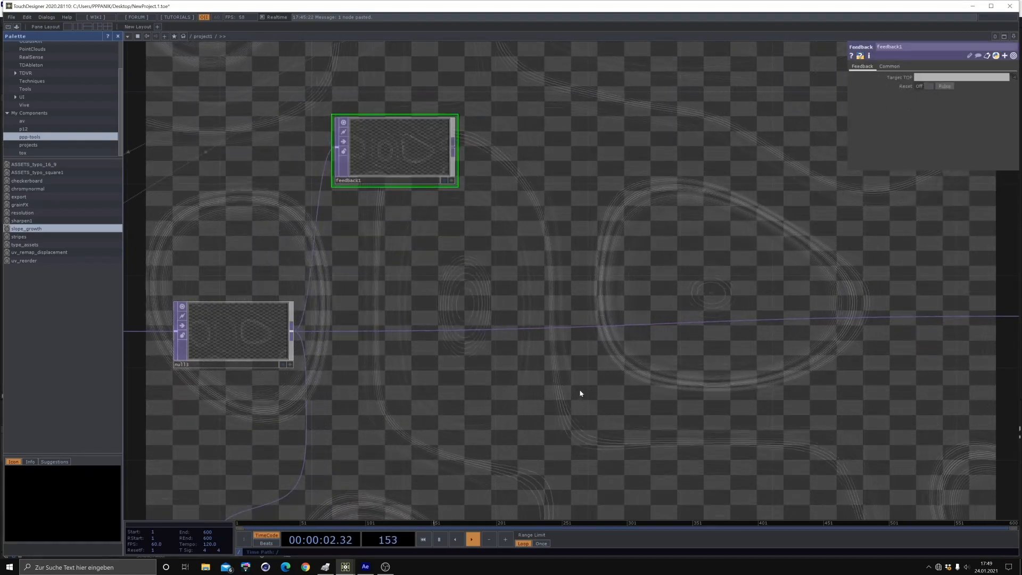
- Insert a Composite TOP on the wire between null3 and null2 and connect feedback1 as its second input
{"action": "right_click", "coordinate": [604, 324]}
{"action": "left_click", "coordinate": [624, 316]}
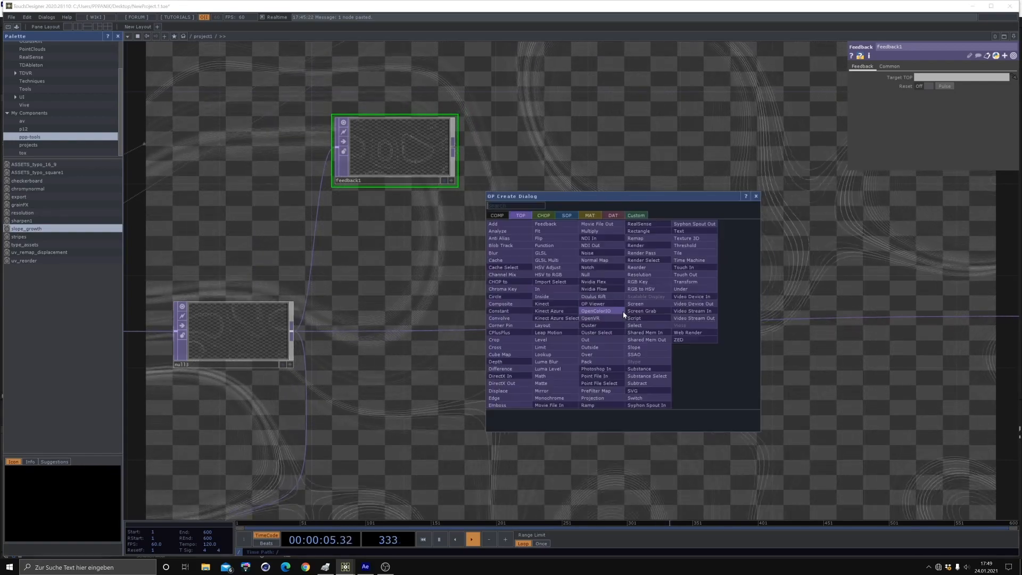
{"action": "left_click", "coordinate": [580, 321]}
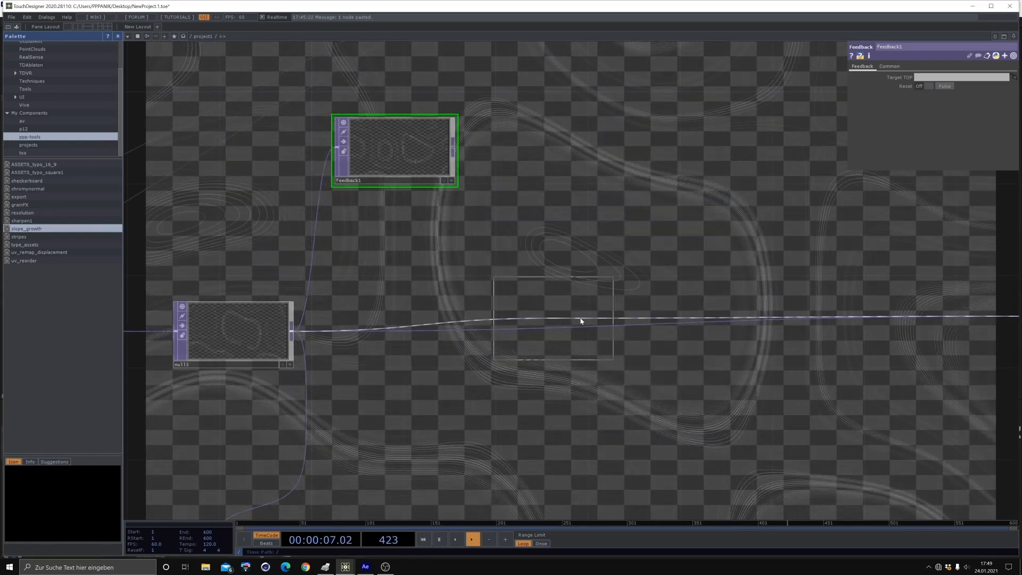
{"action": "left_click", "coordinate": [700, 325]}
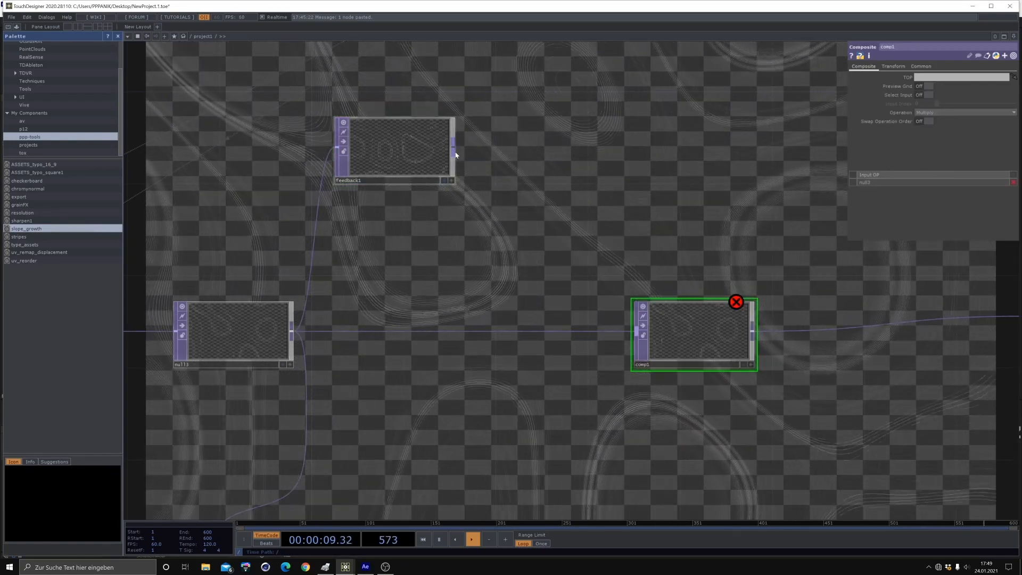
{"action": "left_click_drag", "start_coordinate": [454, 151], "coordinate": [628, 337]}
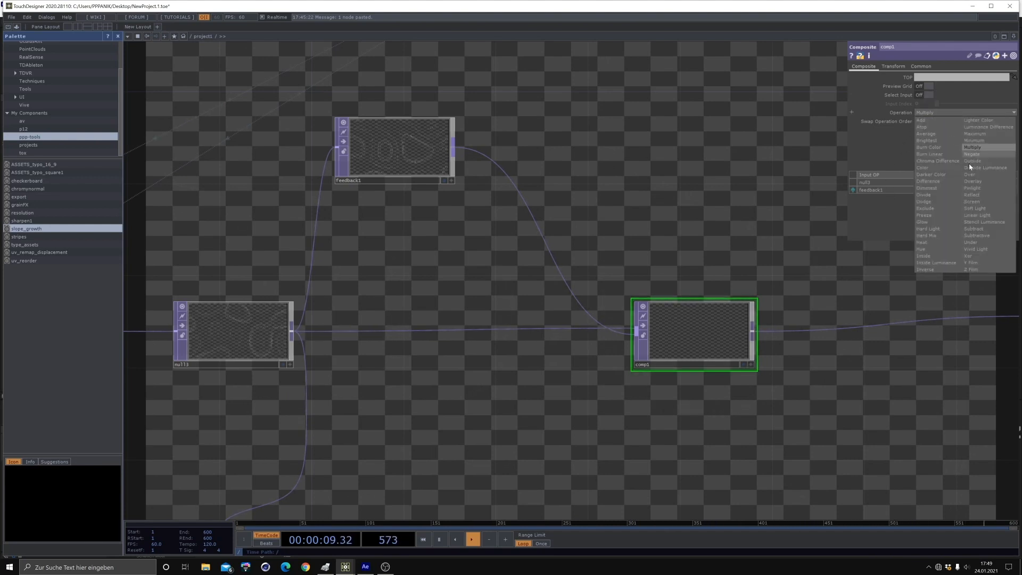
- Set comp1's Operation to Maximum and assign comp1 as the Target TOP of feedback1
{"action": "left_click", "coordinate": [973, 135]}
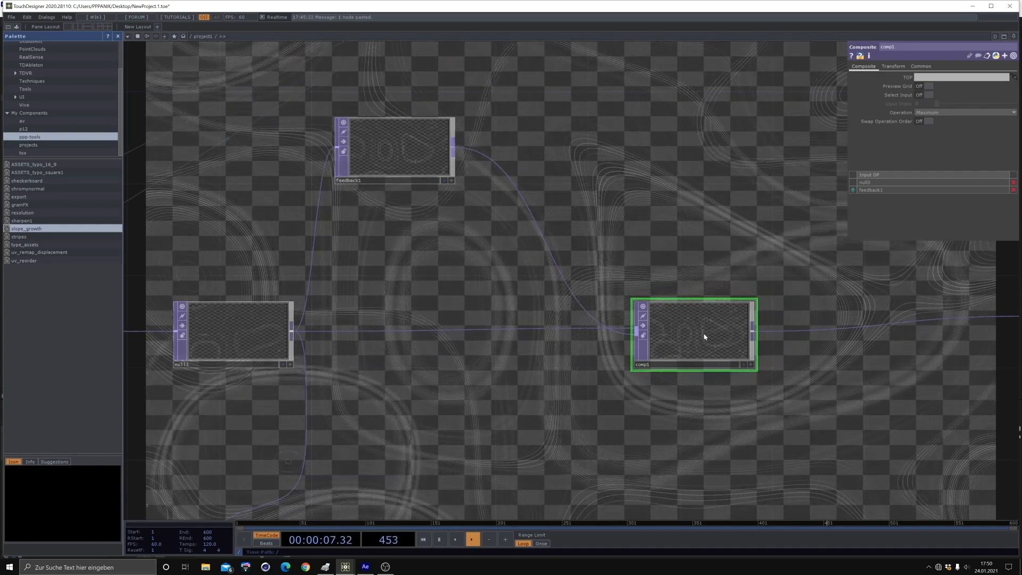
{"action": "left_click_drag", "start_coordinate": [704, 337], "coordinate": [402, 139]}
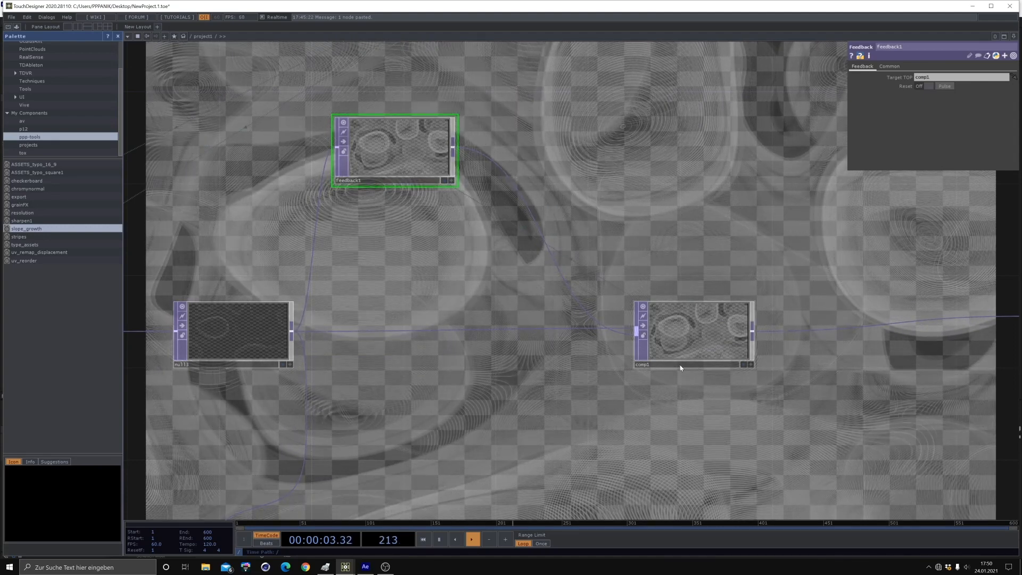
- Shift comp1 towards null2 and insert a Level TOP on the wire between feedback1 and comp1
{"action": "left_click_drag", "start_coordinate": [695, 323], "coordinate": [742, 326]}
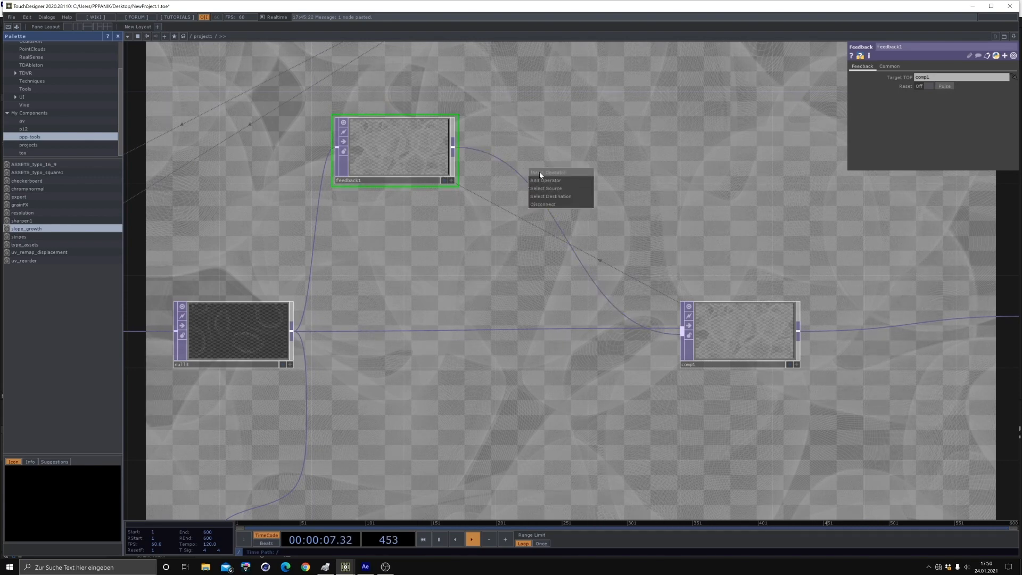
{"action": "left_click", "coordinate": [540, 173]}
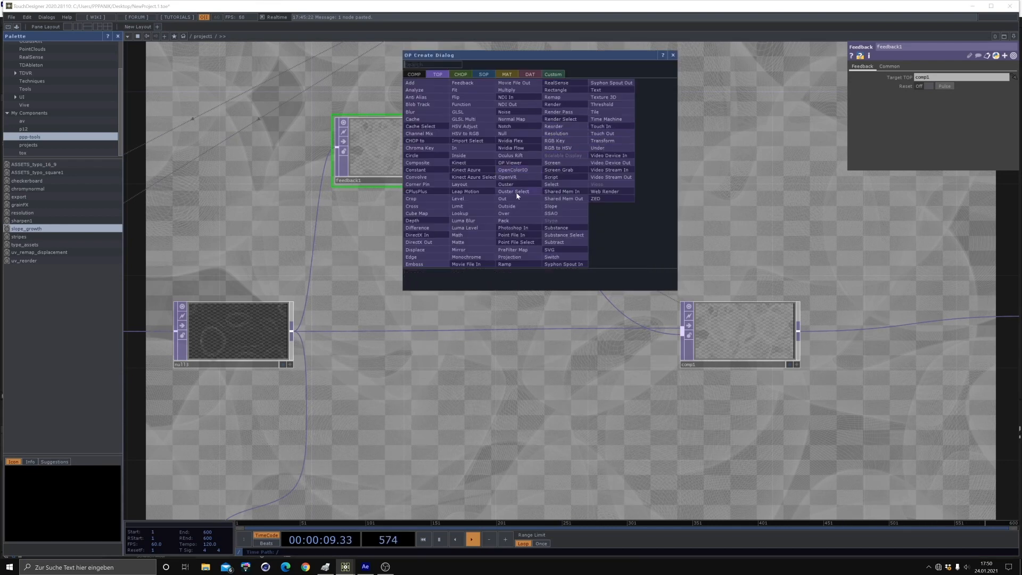
{"action": "left_click", "coordinate": [465, 200]}
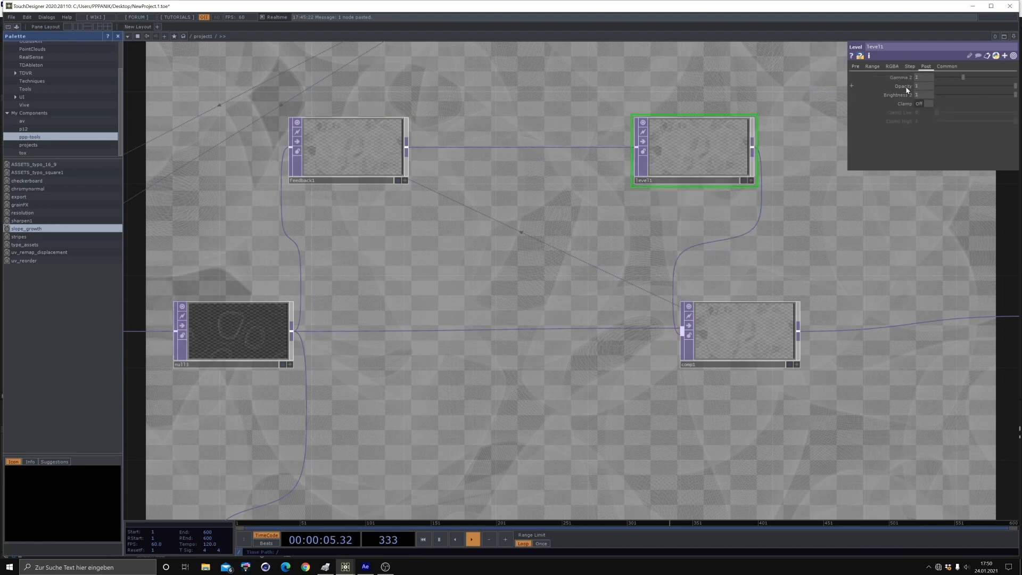
- Try an Opacity of 0.98 on level1, undo it, and set its Black Level to 0.002
{"action": "middle_click_drag", "start_coordinate": [908, 96], "coordinate": [857, 95]}
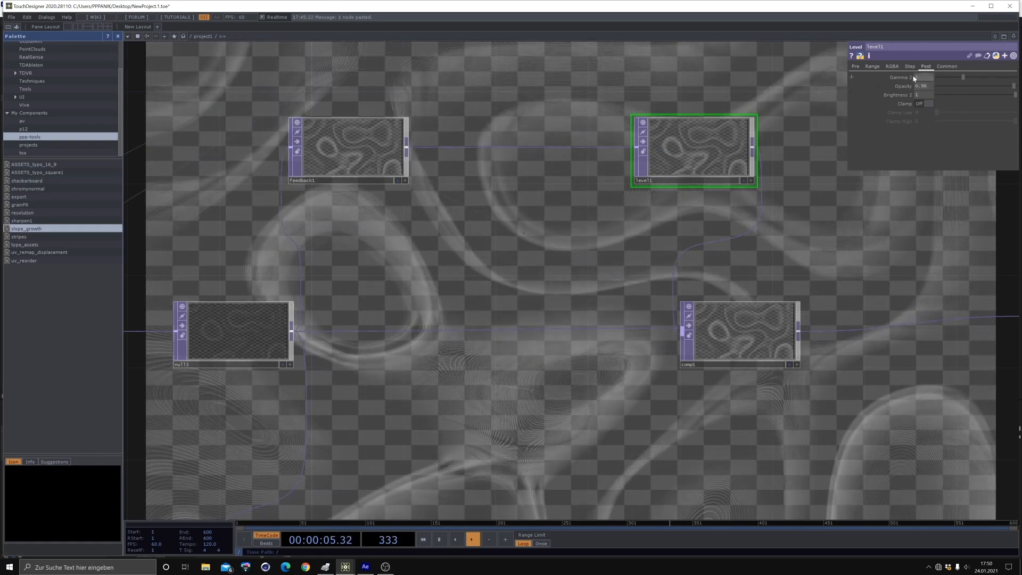
{"action": "key", "text": "ctrl+z"}
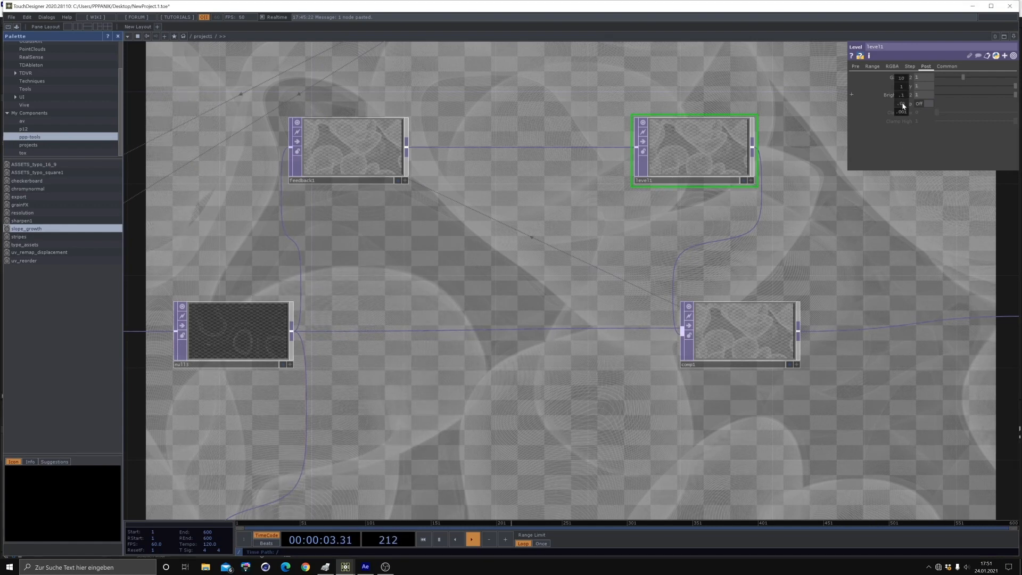
{"action": "middle_click_drag", "start_coordinate": [901, 86], "coordinate": [894, 86]}
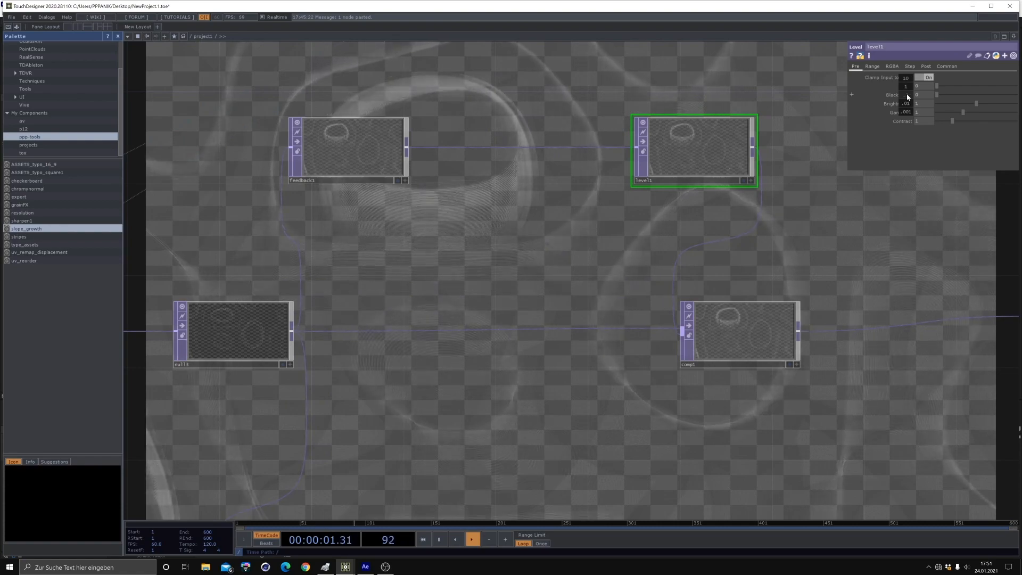
{"action": "mouse_move", "coordinate": [907, 97]}
{"action": "middle_mouse_down"}
{"action": "mouse_move", "coordinate": [908, 109]}
{"action": "mouse_move", "coordinate": [921, 111]}
{"action": "middle_mouse_up"}
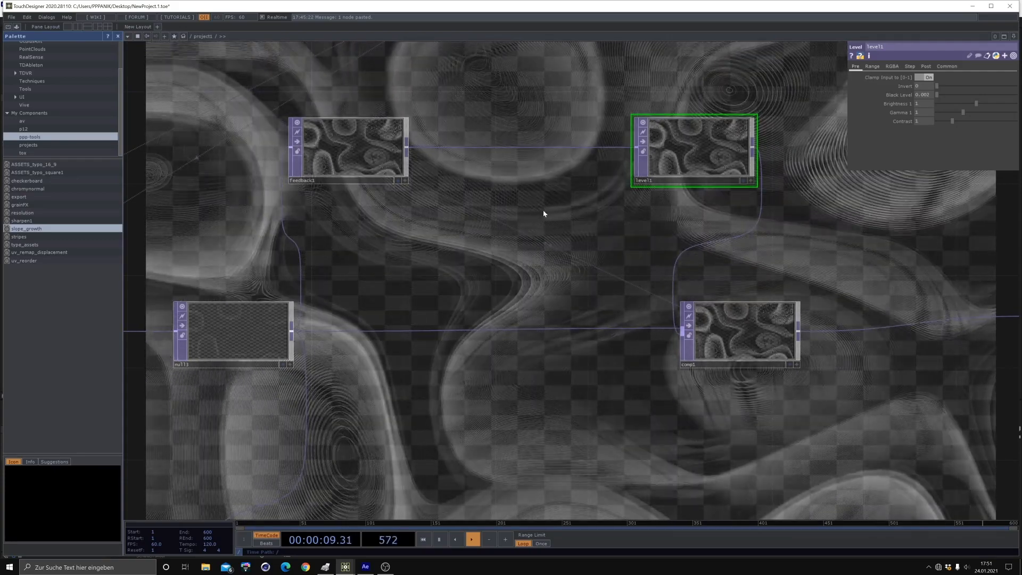
- Move comp1 closer to null2, leaving more room after level1 in the feedback loop
{"action": "left_click_drag", "start_coordinate": [842, 275], "coordinate": [701, 330]}
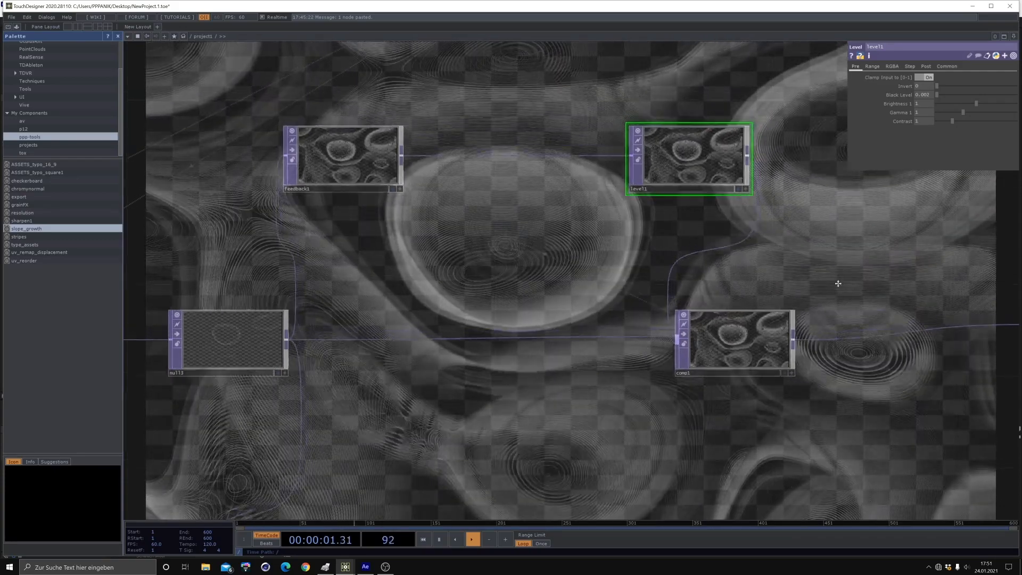
{"action": "left_click_drag", "start_coordinate": [637, 376], "coordinate": [730, 378]}
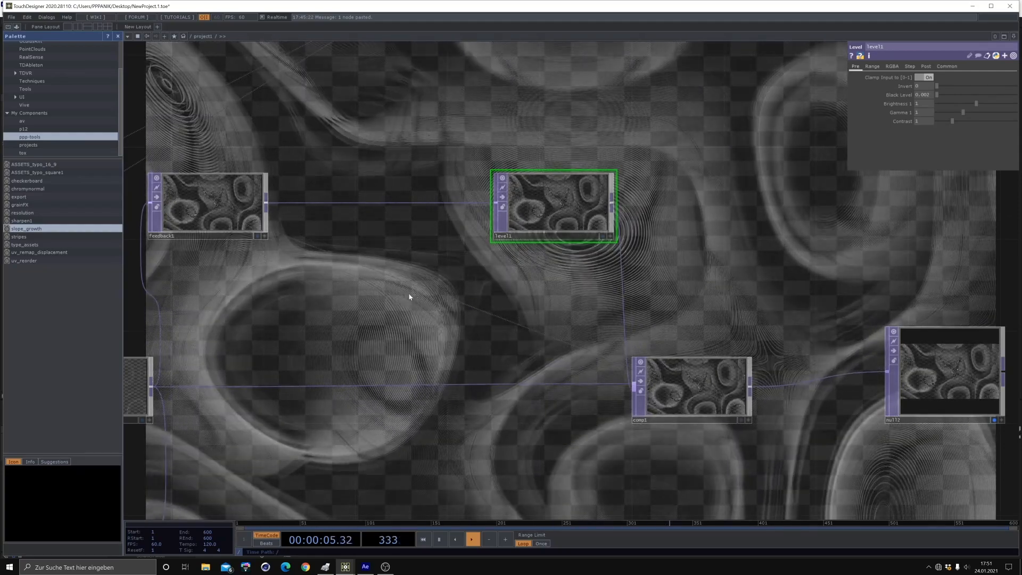
- Move level1 farther from feedback1 and insert a Blur TOP with Filter Size 3 between them
{"action": "left_click_drag", "start_coordinate": [409, 297], "coordinate": [508, 294]}
{"action": "left_click_drag", "start_coordinate": [298, 194], "coordinate": [298, 170]}
{"action": "left_click_drag", "start_coordinate": [647, 206], "coordinate": [715, 183]}
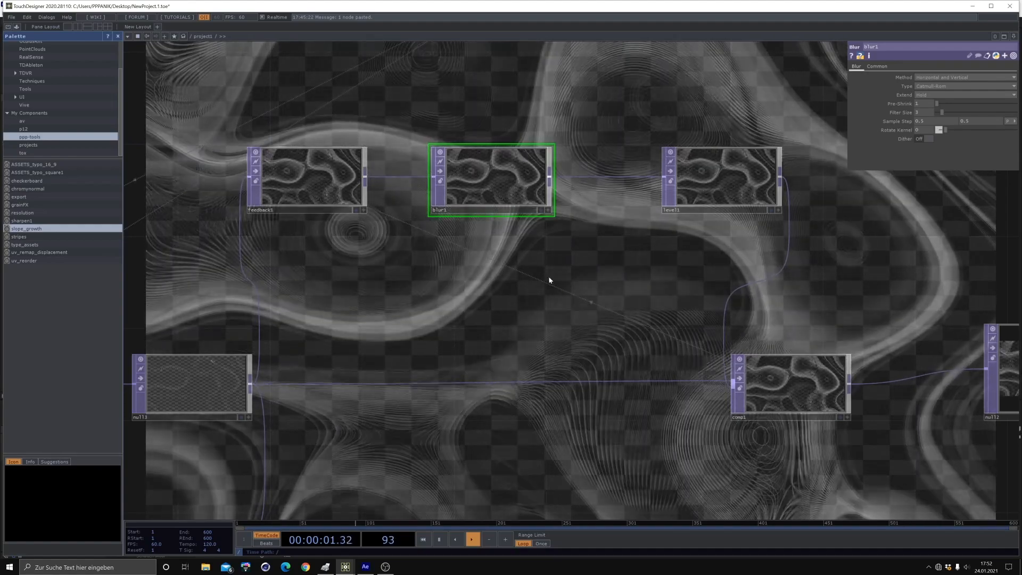
- Shift comp1 closer to null2 and add a Composite TOP below blur1, fed by feedback1's output
{"action": "left_click_drag", "start_coordinate": [472, 271], "coordinate": [473, 193]}
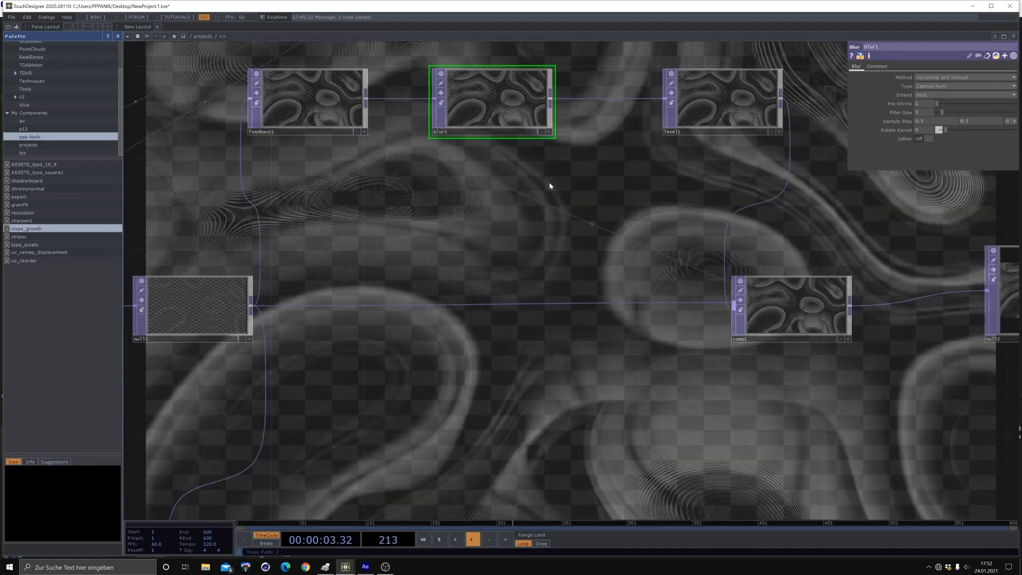
{"action": "left_click_drag", "start_coordinate": [839, 306], "coordinate": [901, 308]}
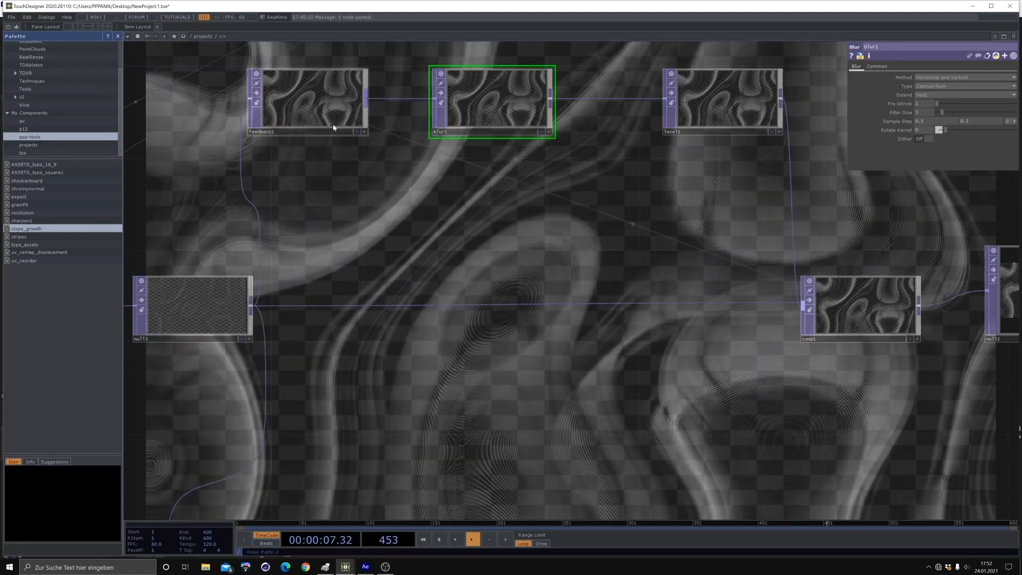
{"action": "left_click_drag", "start_coordinate": [366, 99], "coordinate": [420, 231]}
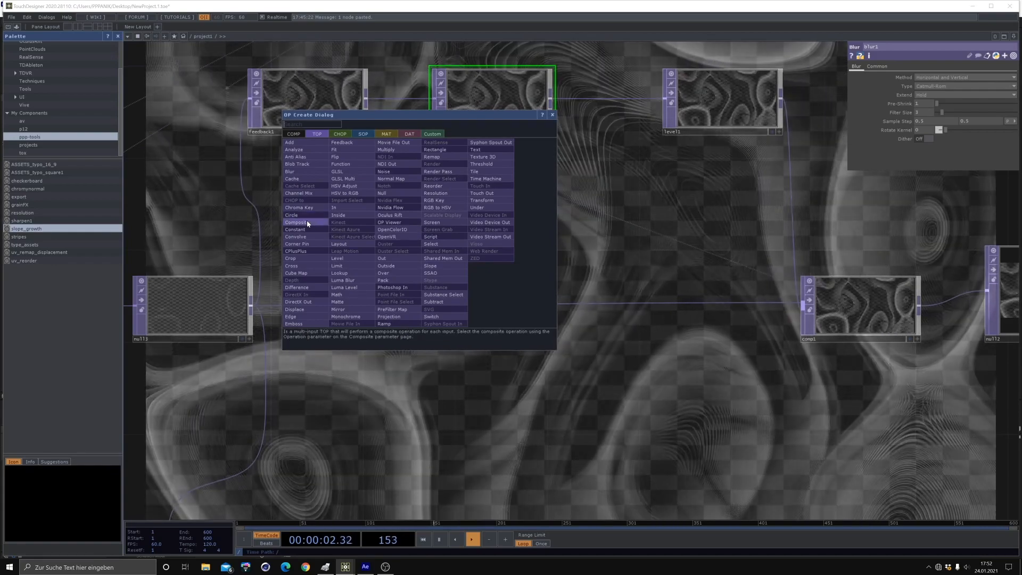
{"action": "left_click", "coordinate": [306, 223]}
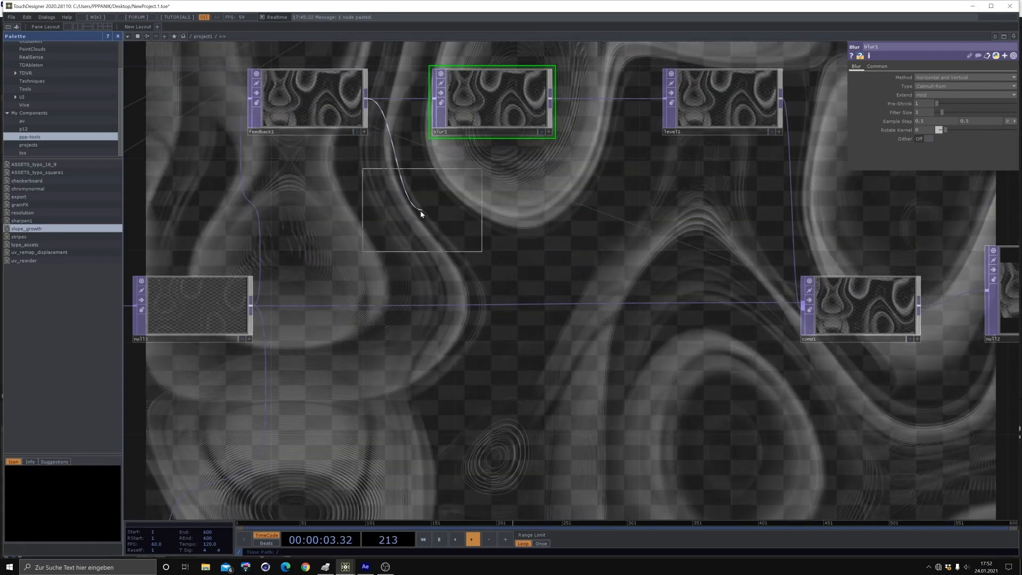
{"action": "left_click", "coordinate": [421, 218]}
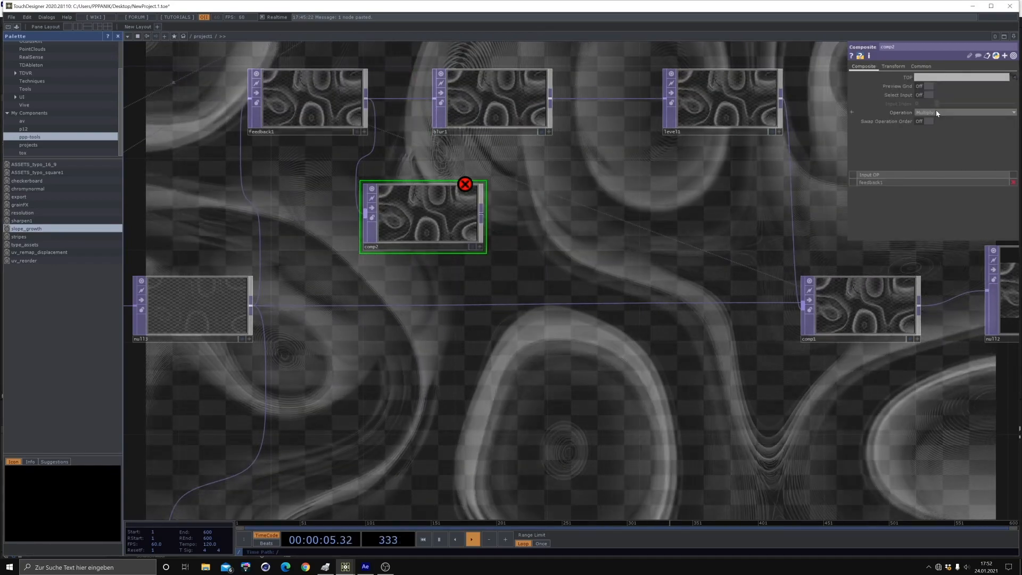
- Set comp2's Operation to Soft Light and connect null3 as its second input
{"action": "left_click", "coordinate": [937, 113]}
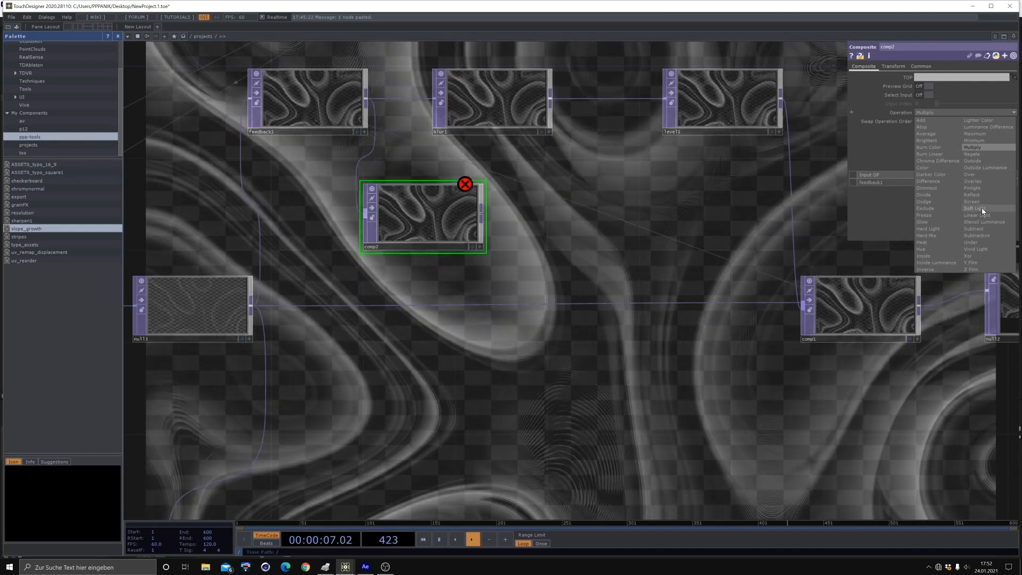
{"action": "left_click", "coordinate": [981, 208]}
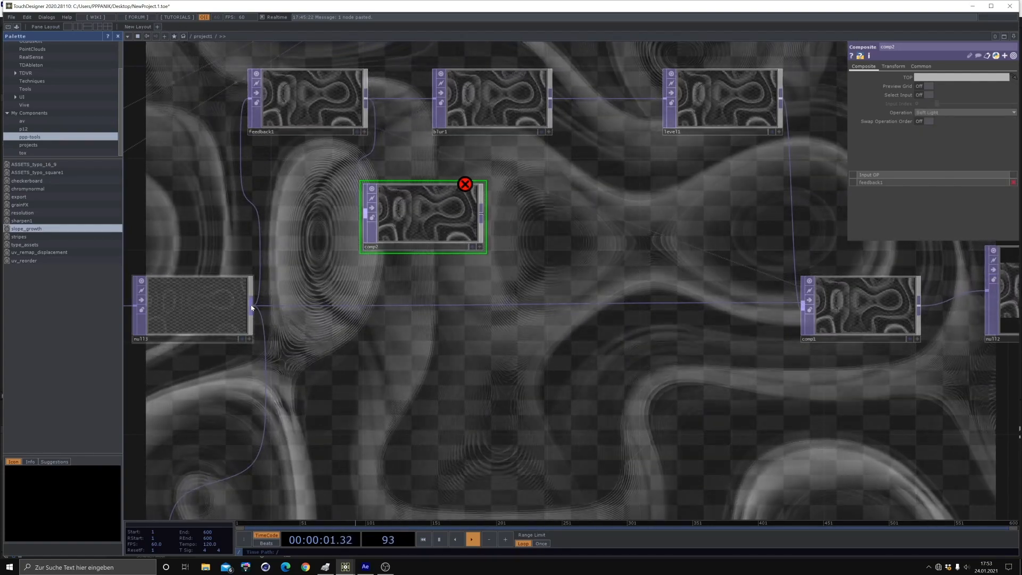
{"action": "left_click_drag", "start_coordinate": [252, 307], "coordinate": [365, 215]}
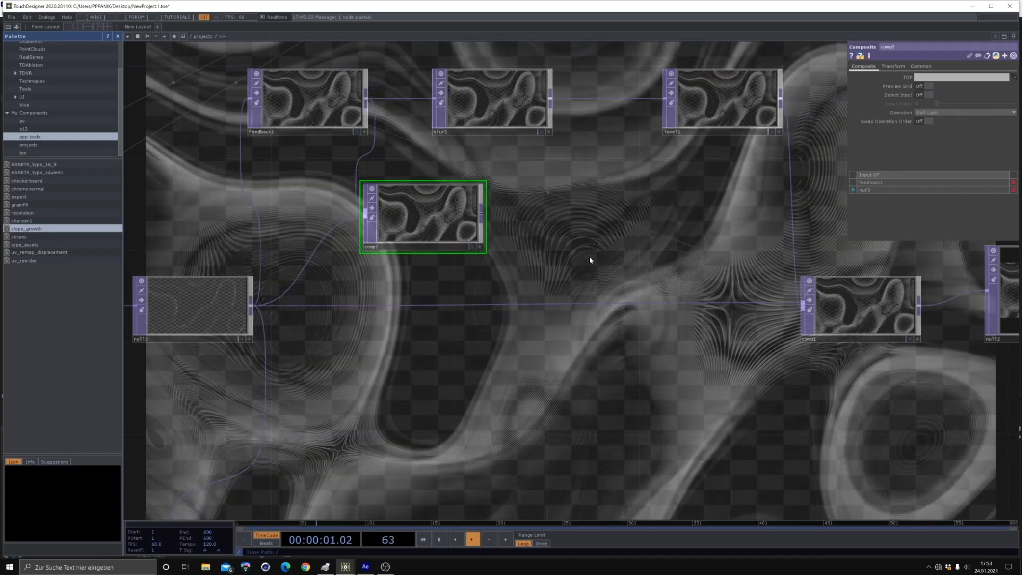
- Add a Slope TOP beside comp2, fed by comp2's output
{"action": "left_click_drag", "start_coordinate": [521, 254], "coordinate": [447, 272]}
{"action": "left_click_drag", "start_coordinate": [407, 232], "coordinate": [468, 232]}
{"action": "left_click", "coordinate": [479, 268]}
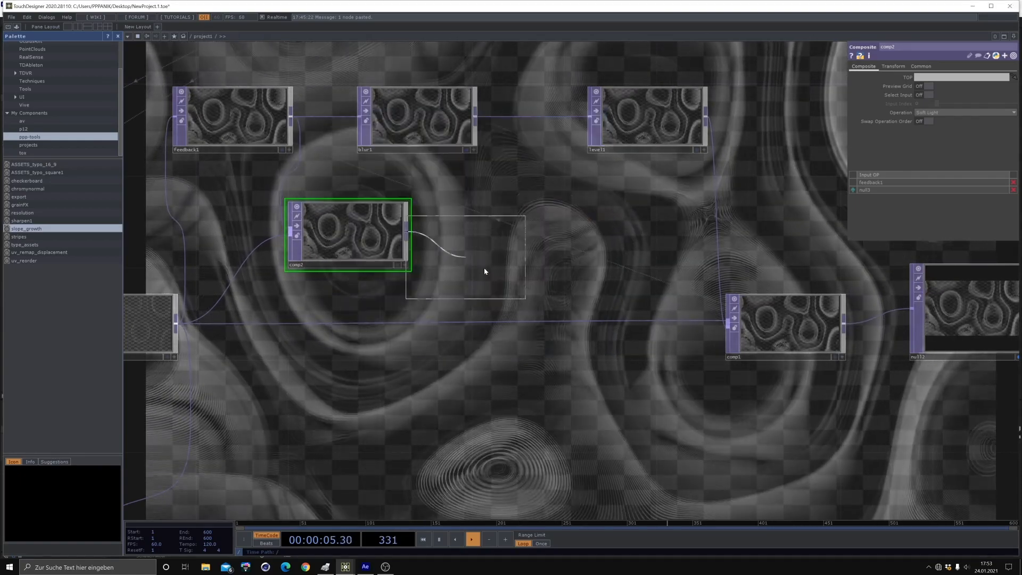
{"action": "left_click", "coordinate": [510, 234]}
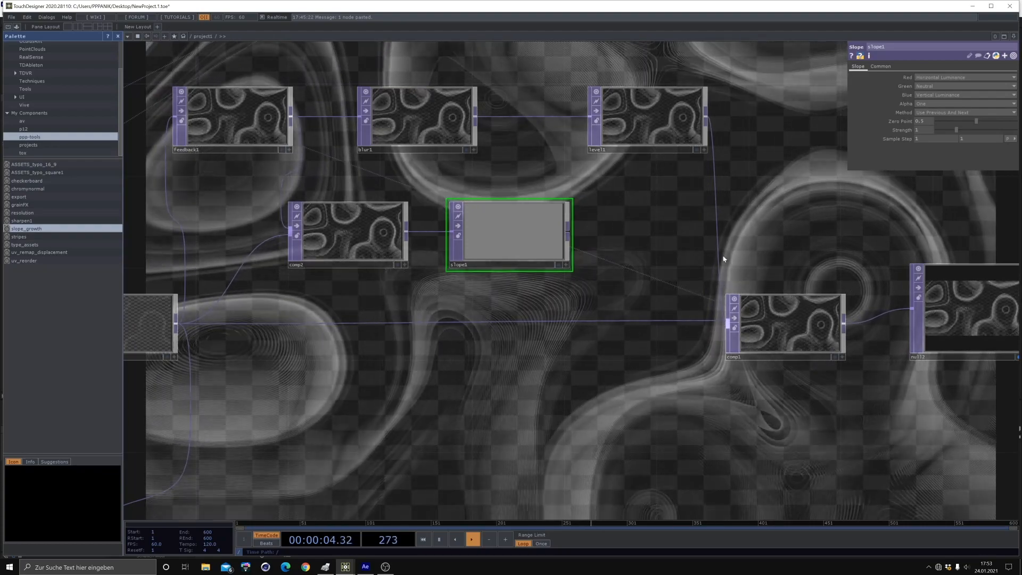
- Spread null2, comp1 and level1 out to make room in the loop, and set slope1's Strength to 10
{"action": "left_click_drag", "start_coordinate": [540, 371], "coordinate": [336, 402]}
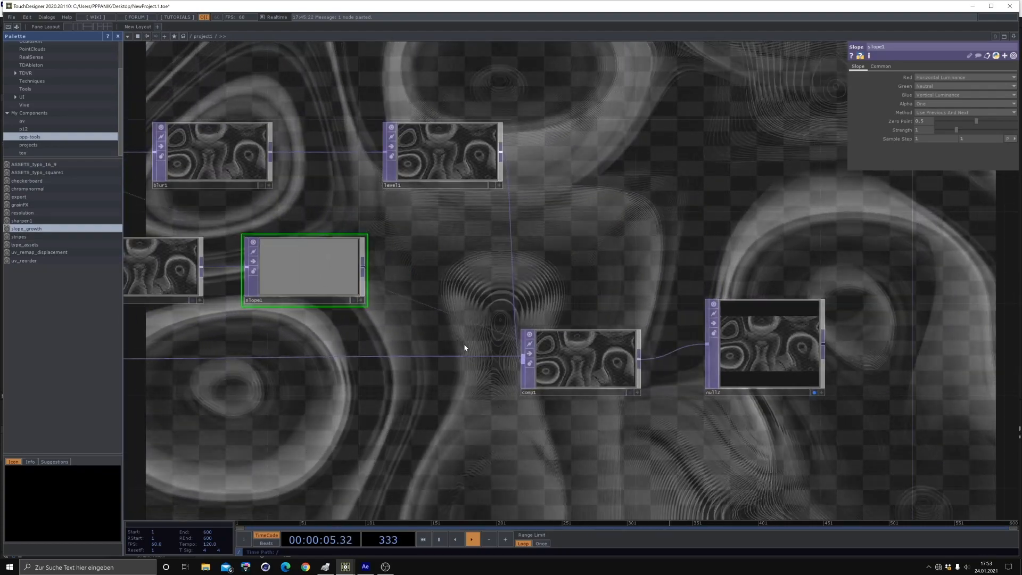
{"action": "scroll", "coordinate": [465, 347], "scroll_direction": "down", "scroll_amount": 3}
{"action": "left_click_drag", "start_coordinate": [719, 369], "coordinate": [916, 353]}
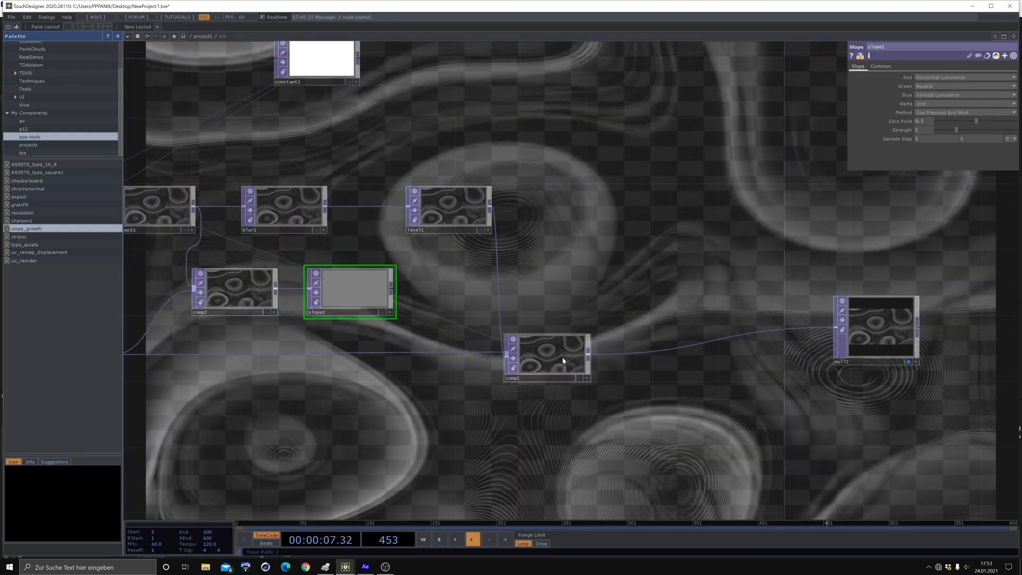
{"action": "left_click_drag", "start_coordinate": [549, 356], "coordinate": [681, 341]}
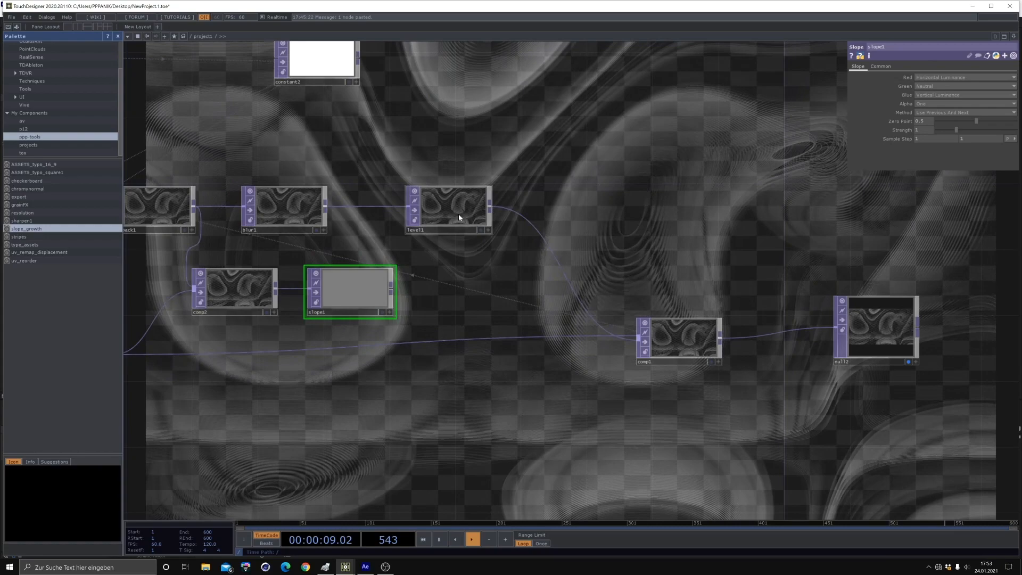
{"action": "left_click_drag", "start_coordinate": [462, 209], "coordinate": [512, 225]}
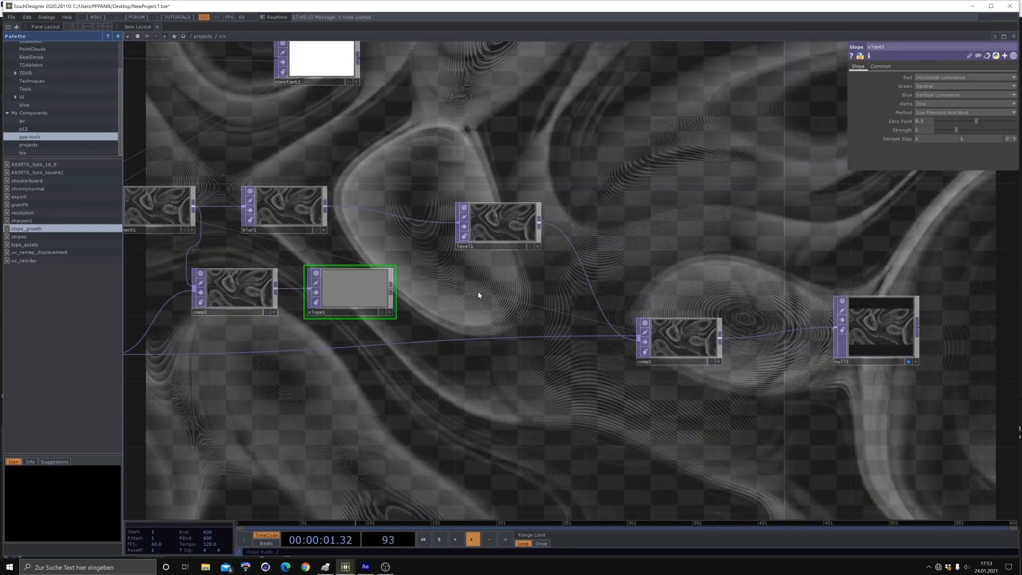
{"action": "left_click_drag", "start_coordinate": [363, 317], "coordinate": [451, 316]}
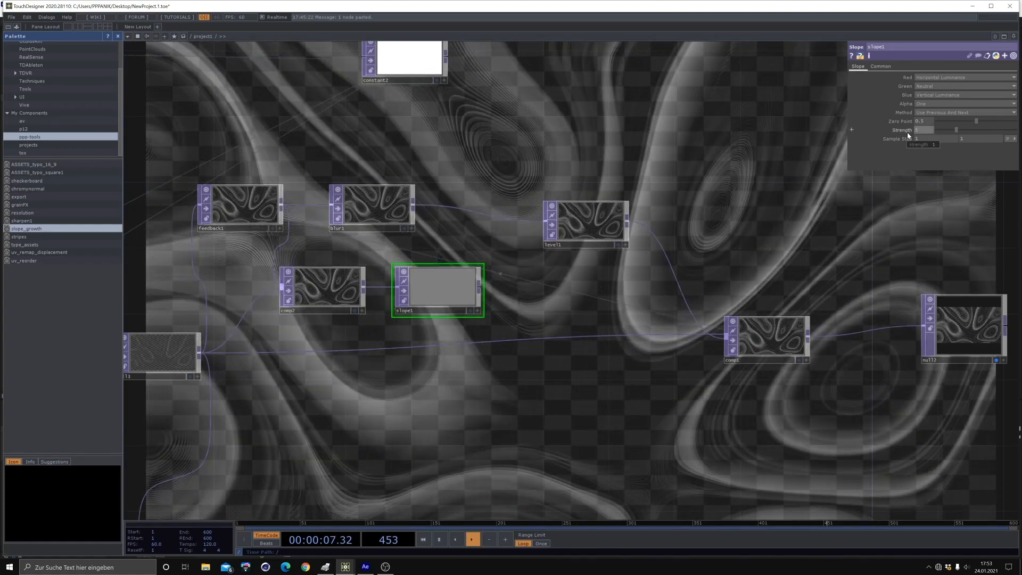
{"action": "type", "text": "5"}
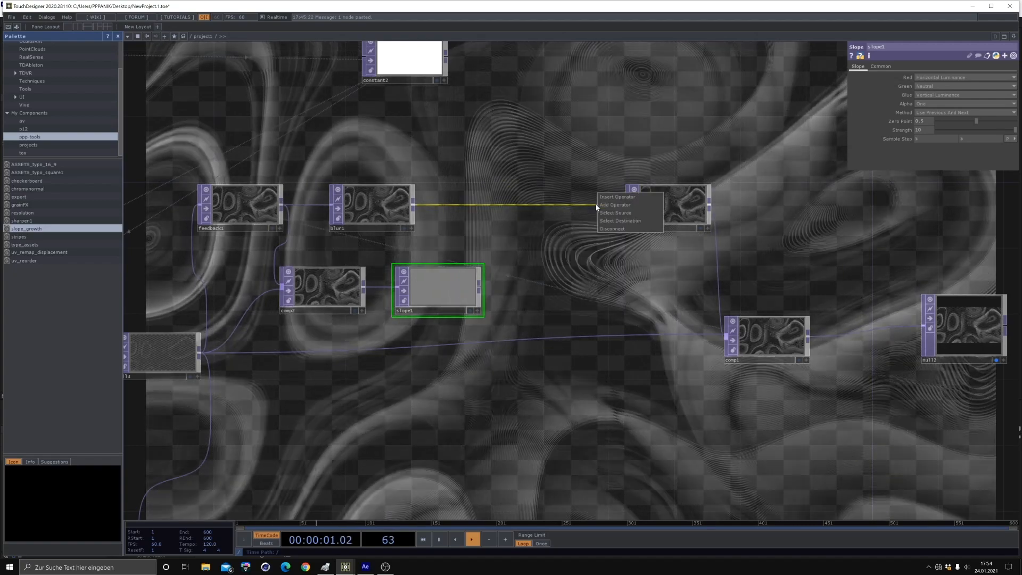
- Insert a Displace TOP between blur1 and level1, with both Displace Weights at 0.001 and slope1 as its second input
{"action": "right_click", "coordinate": [596, 204]}
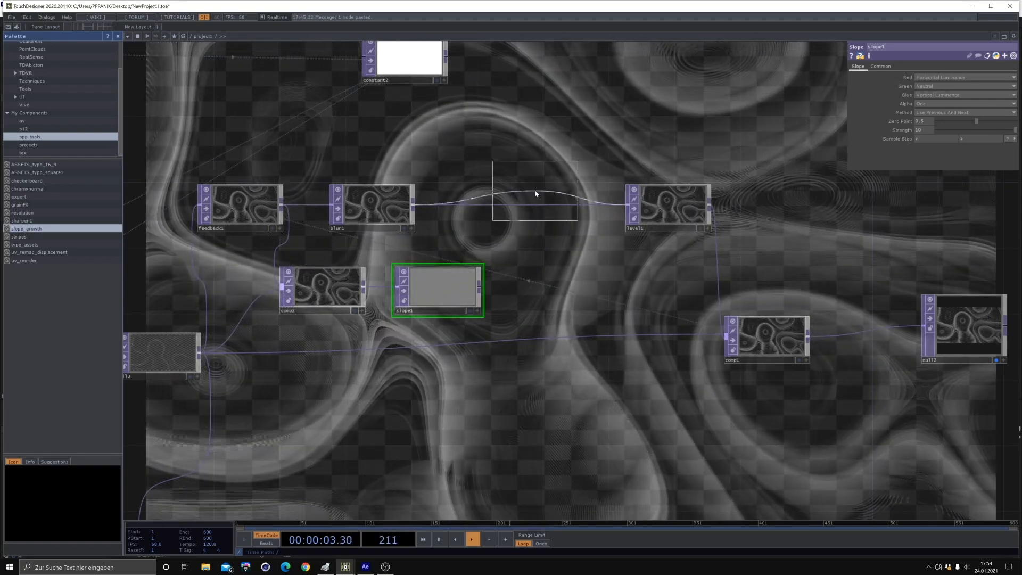
{"action": "left_click_drag", "start_coordinate": [536, 203], "coordinate": [536, 220]}
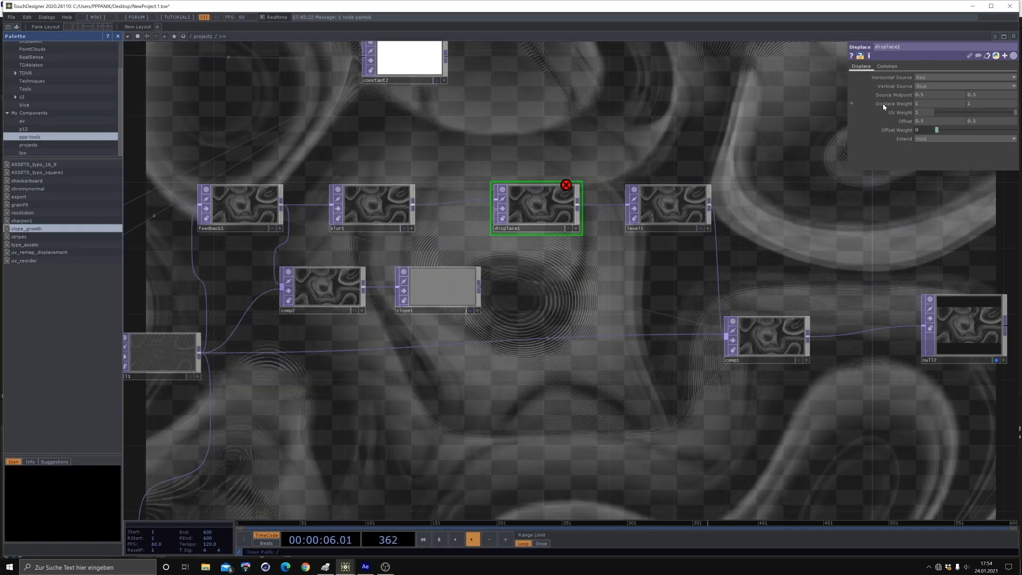
{"action": "middle_click_drag", "start_coordinate": [882, 103], "coordinate": [868, 96]}
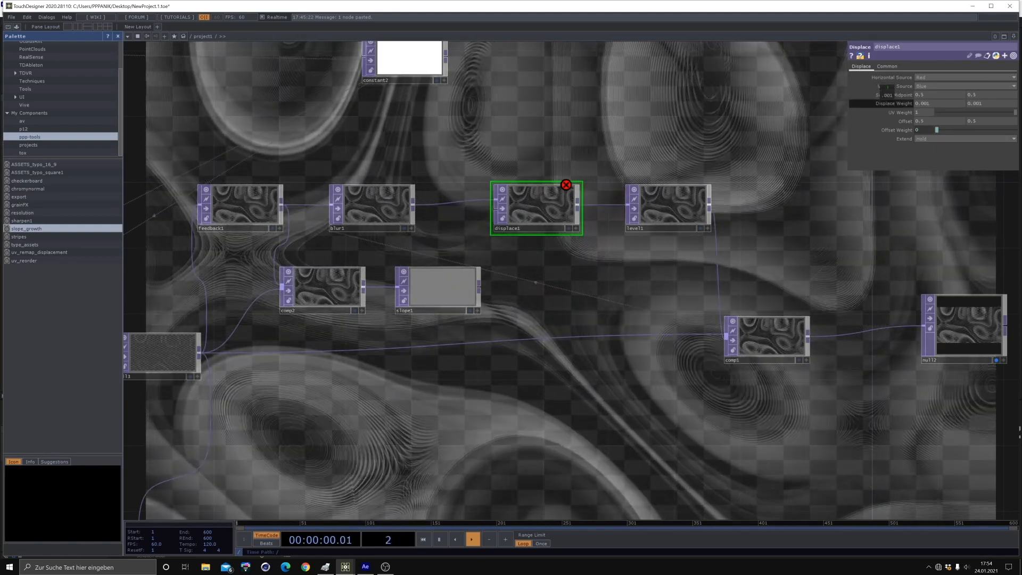
{"action": "middle_click_drag", "start_coordinate": [884, 96], "coordinate": [886, 104]}
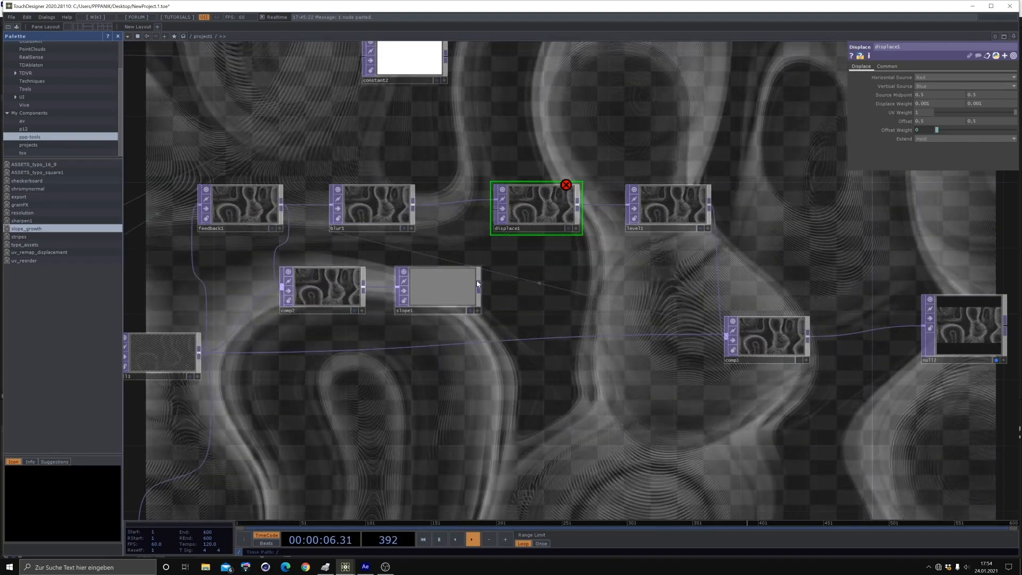
{"action": "left_click_drag", "start_coordinate": [479, 287], "coordinate": [494, 212]}
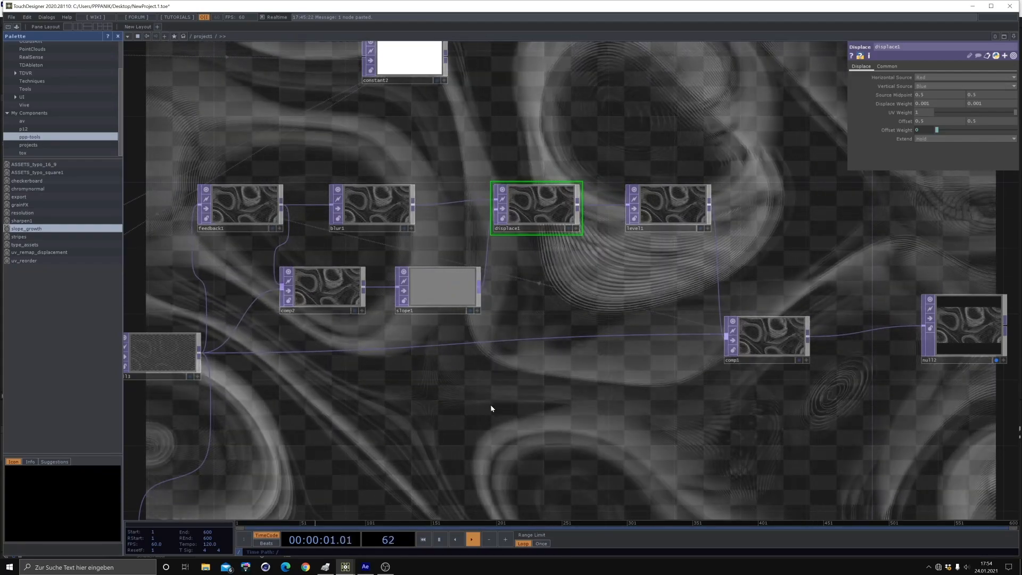
- Add a Keyboard In CHOP in the empty space directly above feedback1
{"action": "left_click_drag", "start_coordinate": [415, 160], "coordinate": [547, 208]}
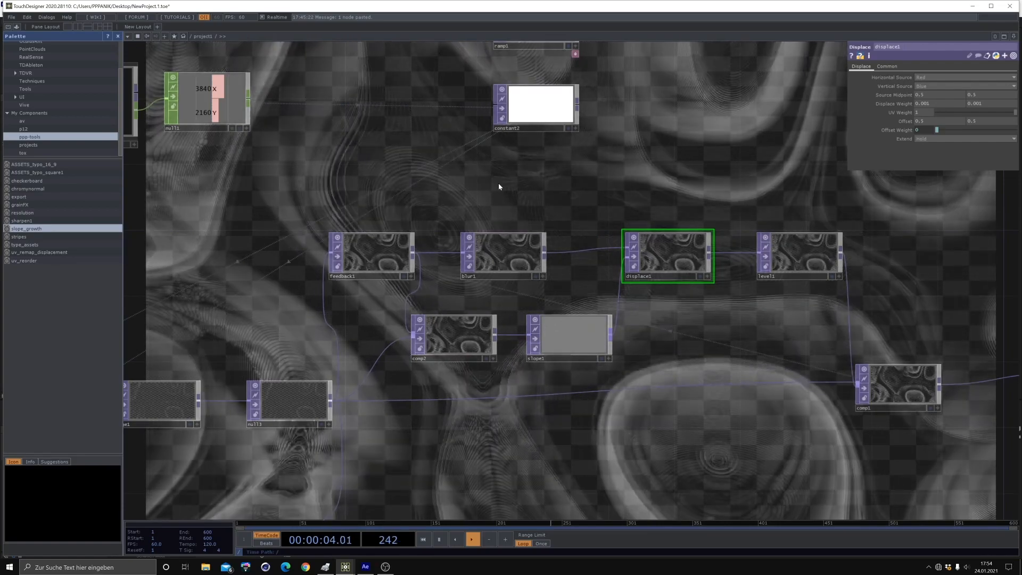
{"action": "left_click_drag", "start_coordinate": [648, 161], "coordinate": [732, 278]}
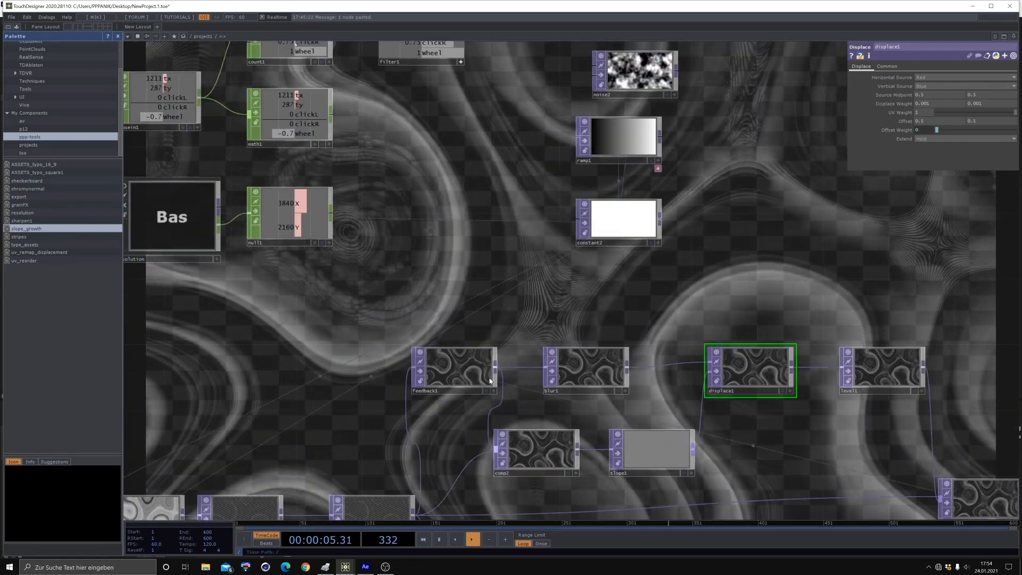
{"action": "left_click_drag", "start_coordinate": [462, 236], "coordinate": [482, 252]}
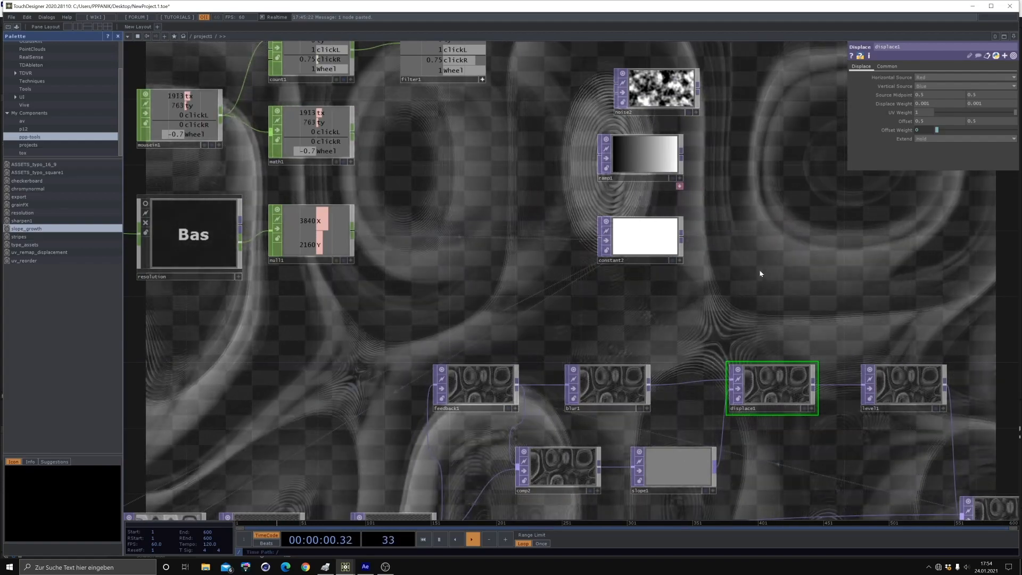
{"action": "left_click_drag", "start_coordinate": [744, 281], "coordinate": [751, 320]}
{"action": "left_click_drag", "start_coordinate": [442, 221], "coordinate": [540, 360]}
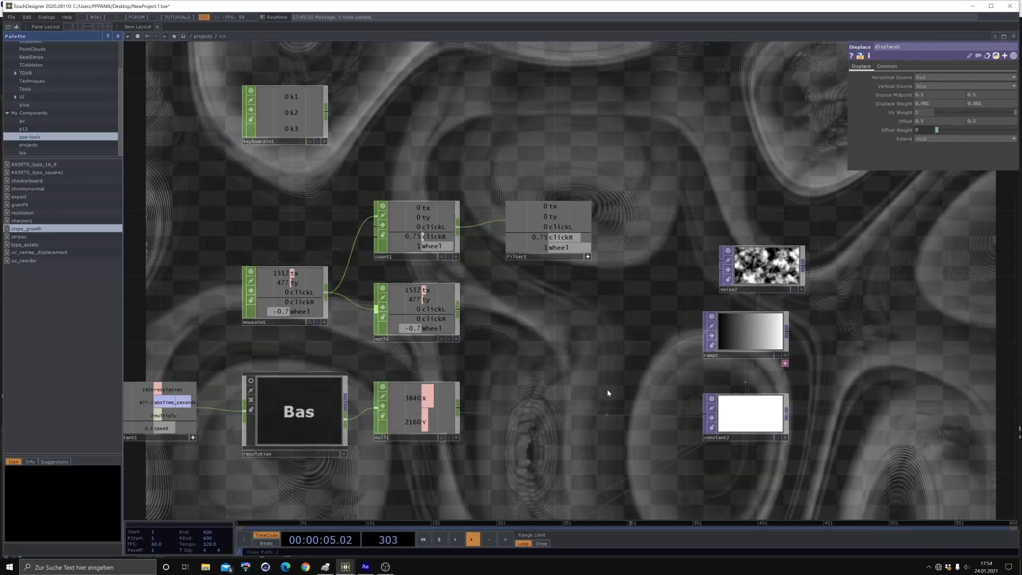
{"action": "left_click_drag", "start_coordinate": [608, 392], "coordinate": [510, 151]}
{"action": "key", "text": "Tab"}
{"action": "left_click", "coordinate": [431, 55]}
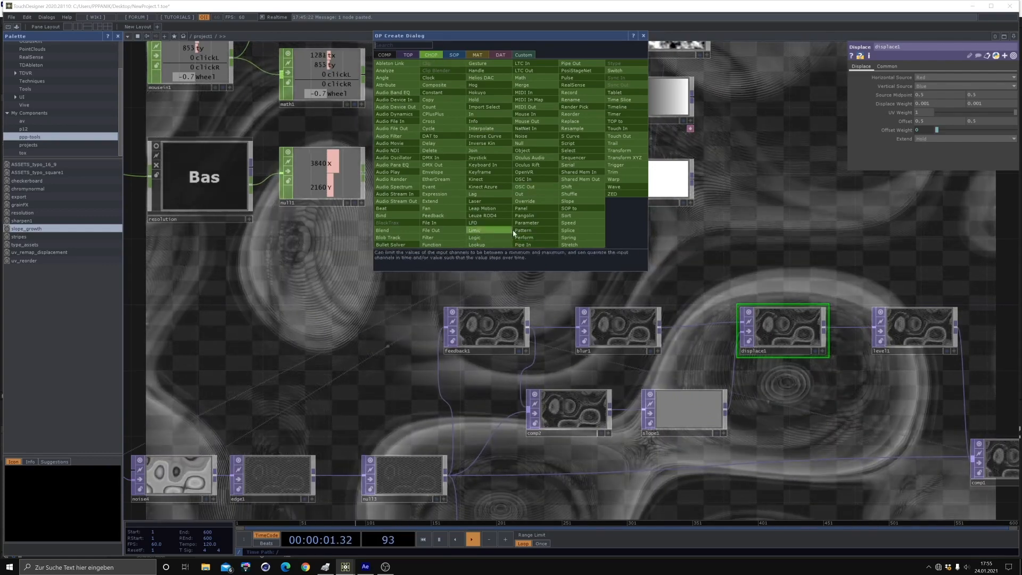
{"action": "left_click", "coordinate": [485, 166]}
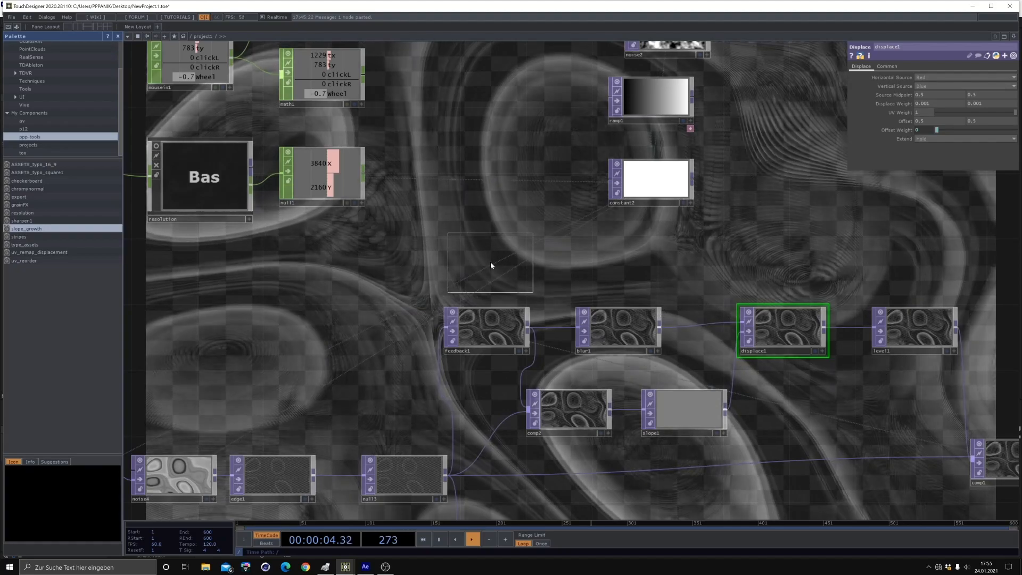
{"action": "left_click", "coordinate": [488, 262]}
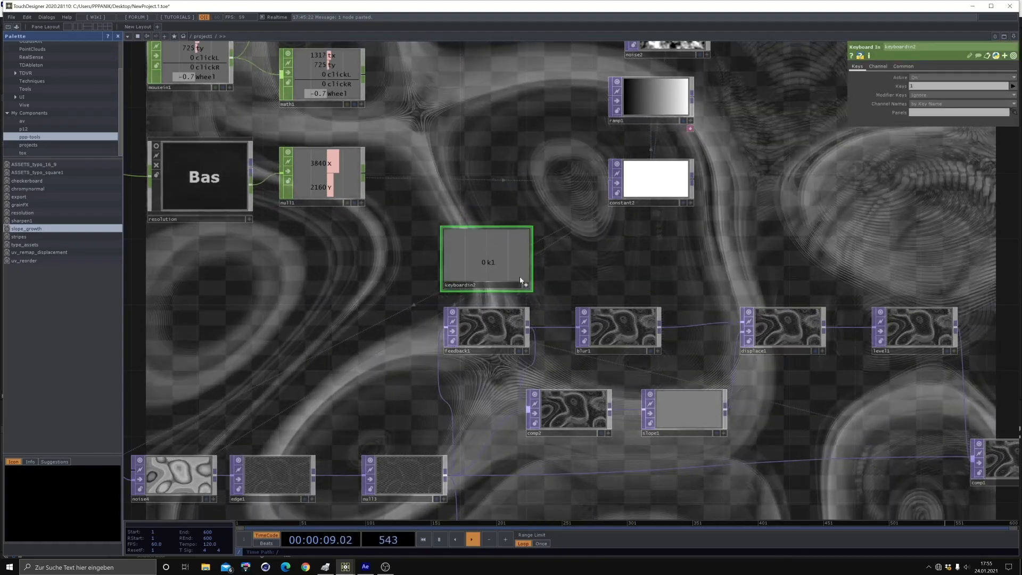
- Link keyboardin2's k1 channel to feedback1's reset as a CHOP reference and trigger the reset to test it
{"action": "left_click", "coordinate": [526, 285]}
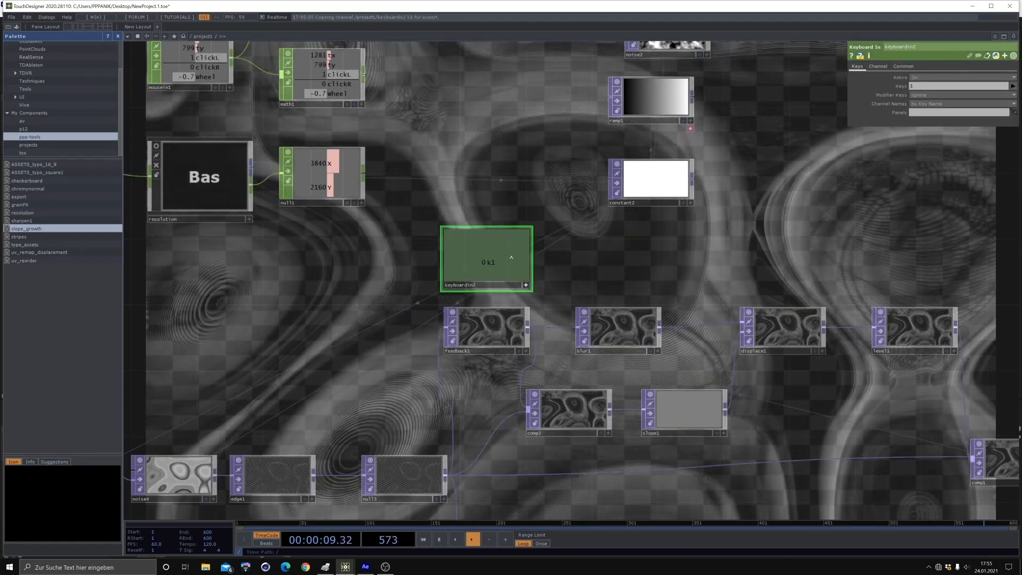
{"action": "left_click_drag", "start_coordinate": [513, 257], "coordinate": [511, 257]}
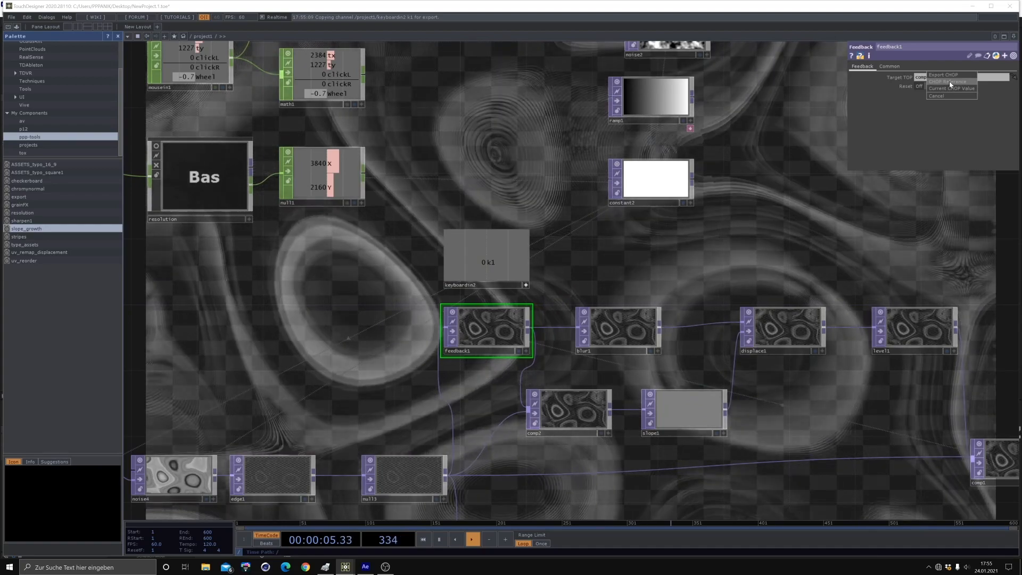
{"action": "key", "text": "1"}
{"action": "key", "text": "1"}
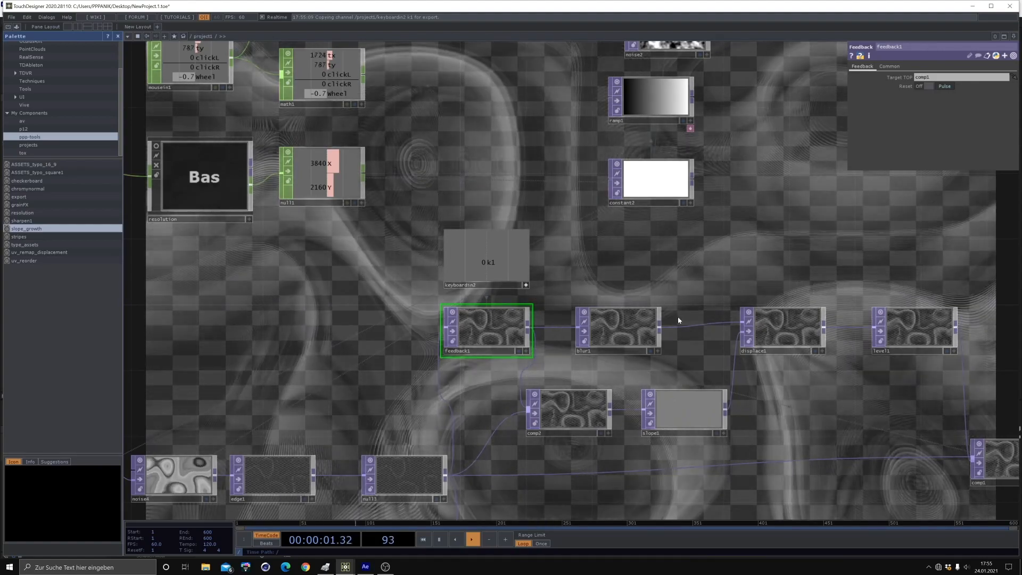
- Move null2 well away from comp1 to open up space between them
{"action": "left_click_drag", "start_coordinate": [777, 371], "coordinate": [516, 231]}
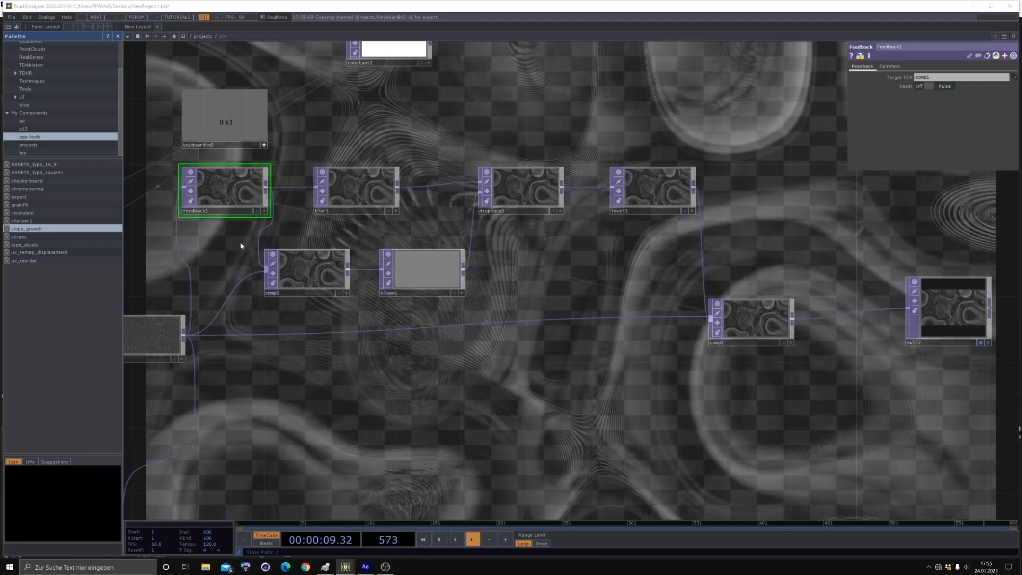
{"action": "left_click_drag", "start_coordinate": [702, 379], "coordinate": [425, 394]}
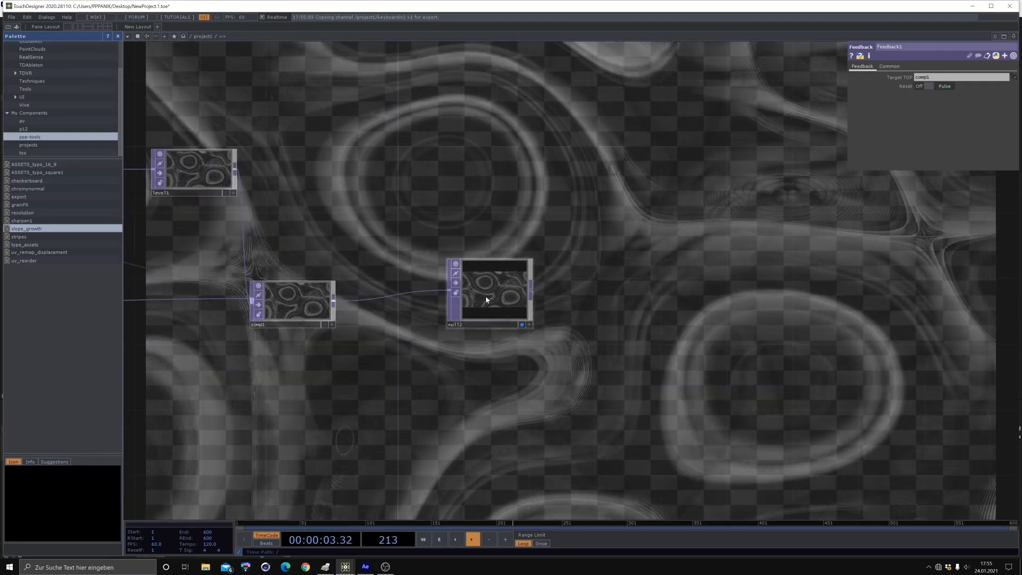
{"action": "left_click_drag", "start_coordinate": [486, 299], "coordinate": [816, 301]}
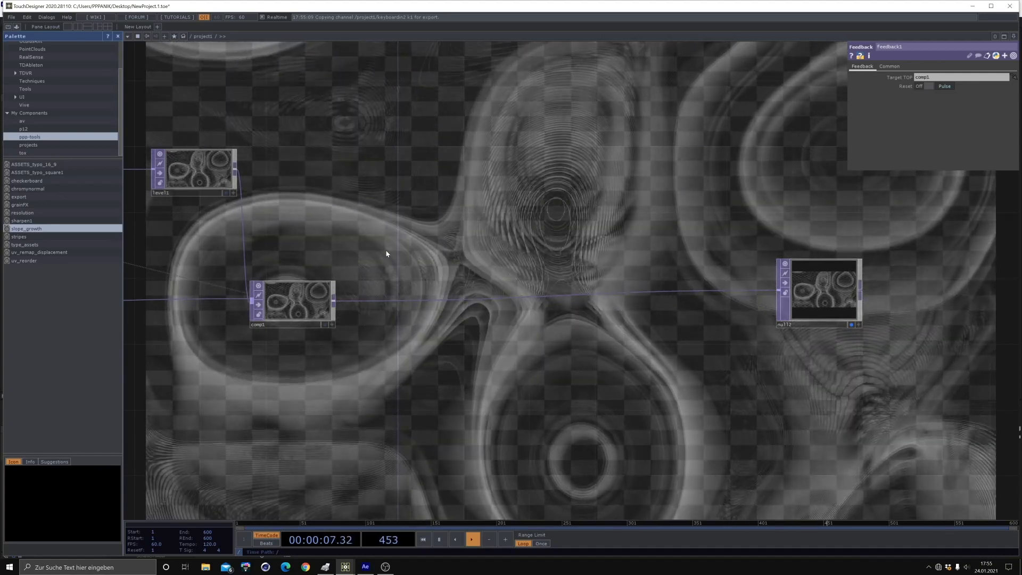
- Insert a Null TOP between comp1 and null2, and move null2 farther away to free up space
{"action": "right_click", "coordinate": [388, 292]}
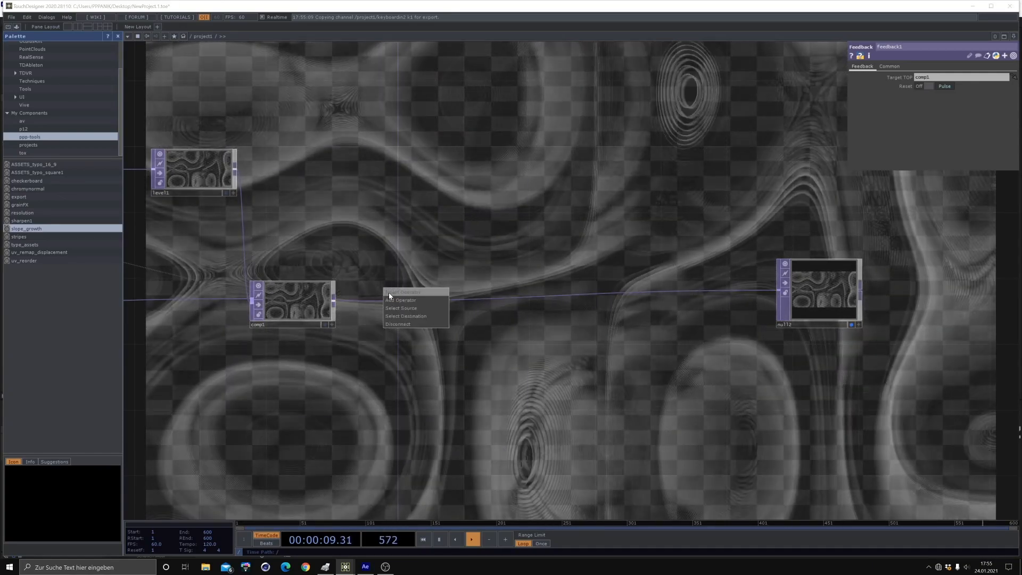
{"action": "left_click", "coordinate": [389, 292]}
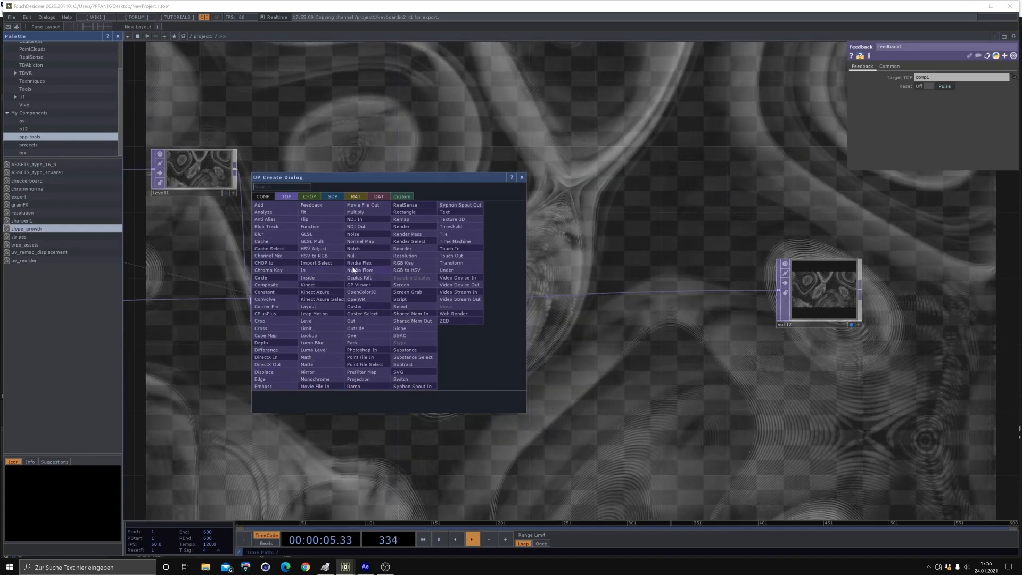
{"action": "left_click", "coordinate": [351, 256]}
{"action": "left_click", "coordinate": [406, 302]}
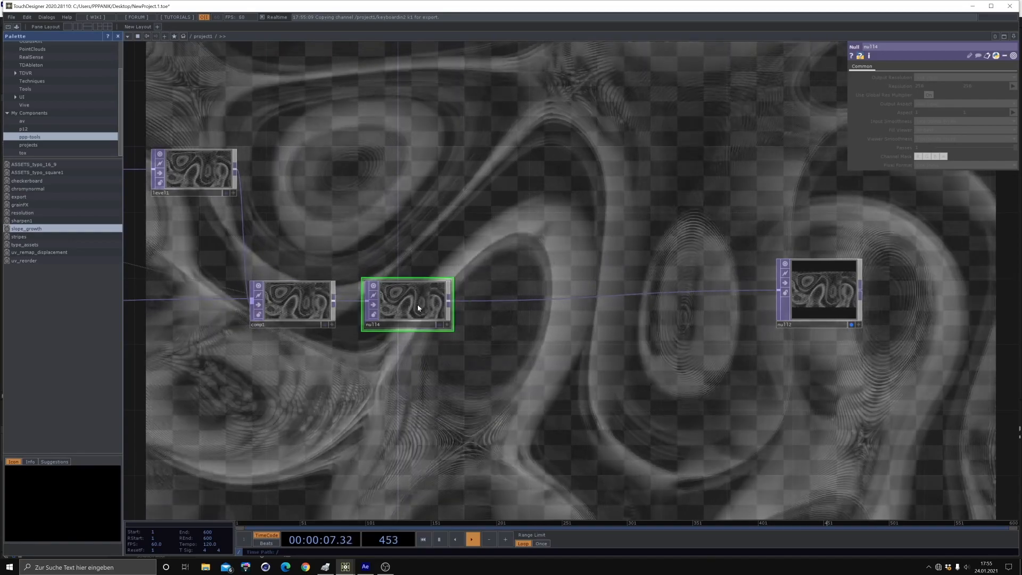
{"action": "left_click_drag", "start_coordinate": [413, 308], "coordinate": [446, 308]}
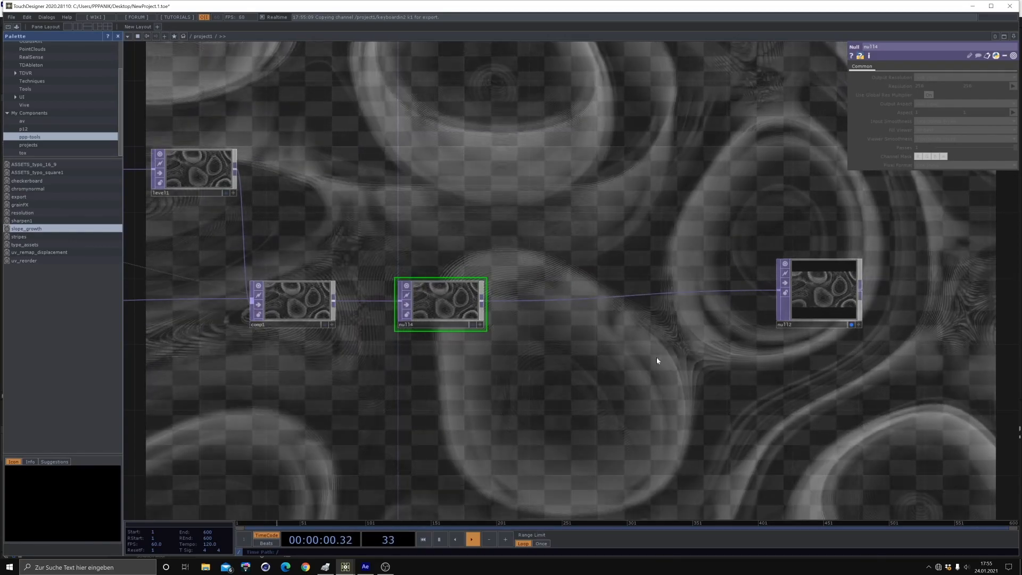
{"action": "left_click_drag", "start_coordinate": [656, 359], "coordinate": [442, 386]}
{"action": "left_click_drag", "start_coordinate": [621, 317], "coordinate": [716, 319]}
{"action": "left_click_drag", "start_coordinate": [235, 327], "coordinate": [251, 327]}
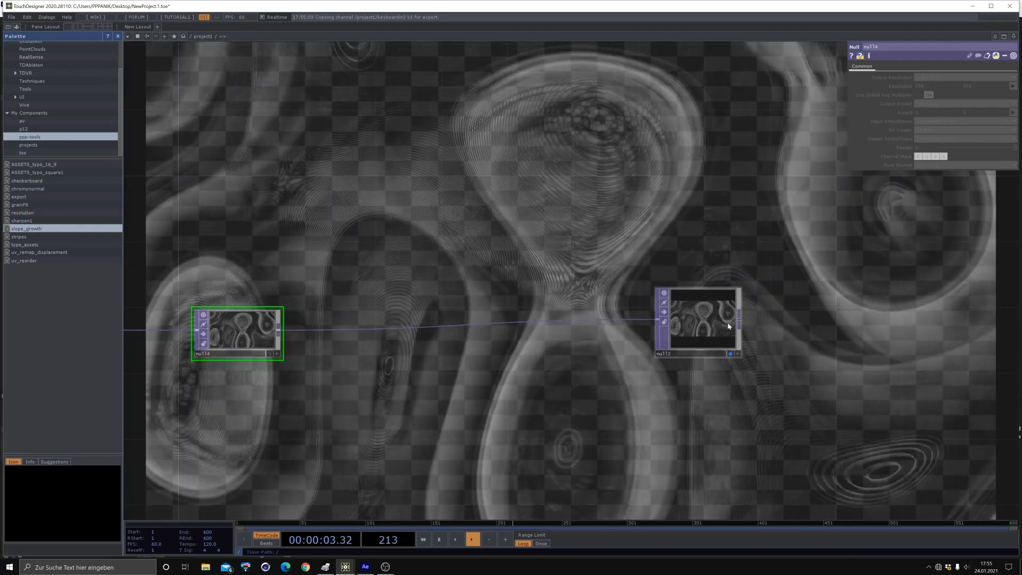
{"action": "left_click_drag", "start_coordinate": [727, 323], "coordinate": [744, 323]}
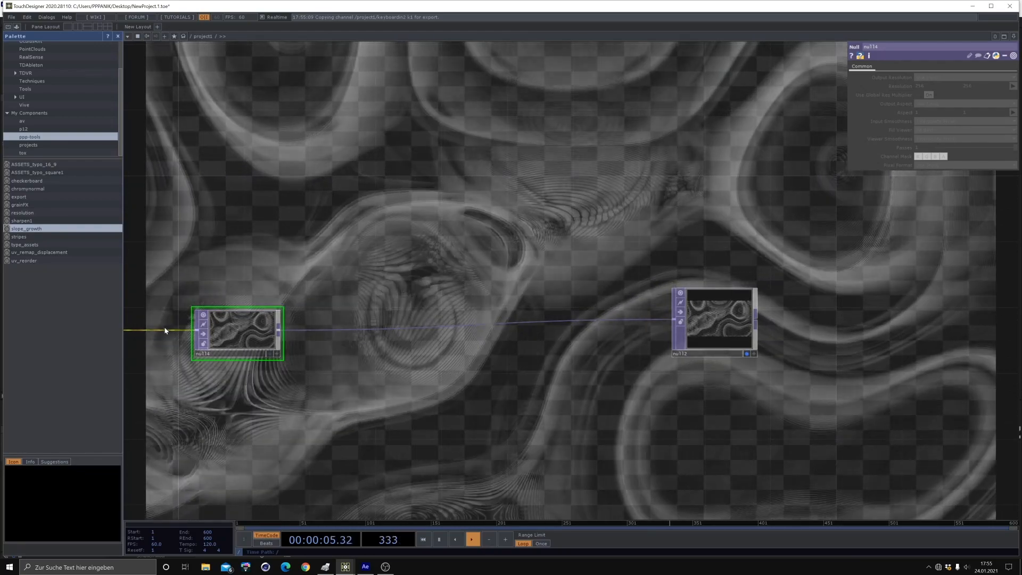
- Insert a Transform TOP between comp1 and null4 and space the three nodes evenly apart
{"action": "right_click", "coordinate": [164, 329]}
{"action": "left_click", "coordinate": [177, 322]}
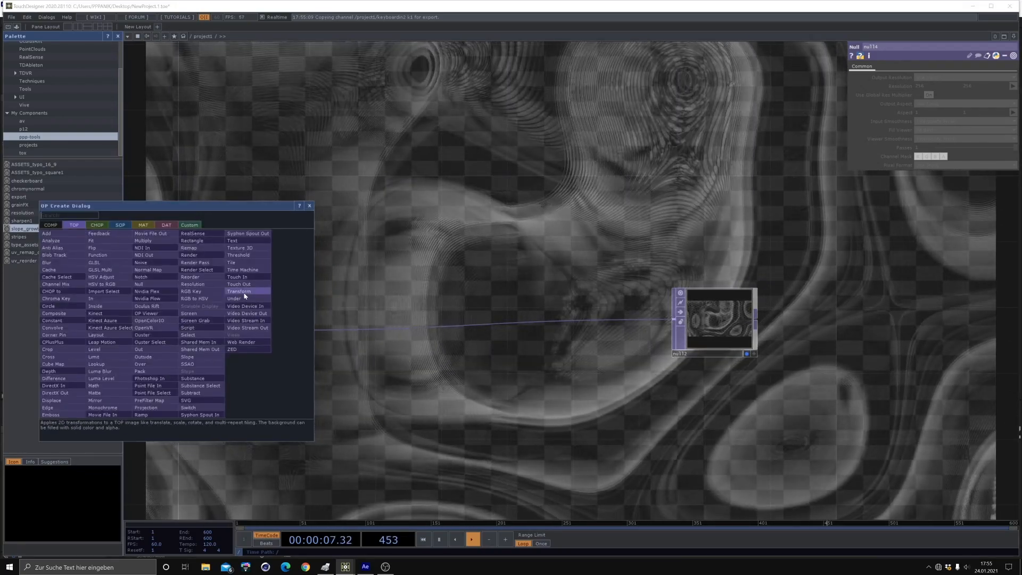
{"action": "left_click", "coordinate": [244, 292]}
{"action": "left_click", "coordinate": [155, 333]}
{"action": "left_click_drag", "start_coordinate": [219, 372], "coordinate": [405, 406]}
{"action": "left_click_drag", "start_coordinate": [418, 370], "coordinate": [484, 370]}
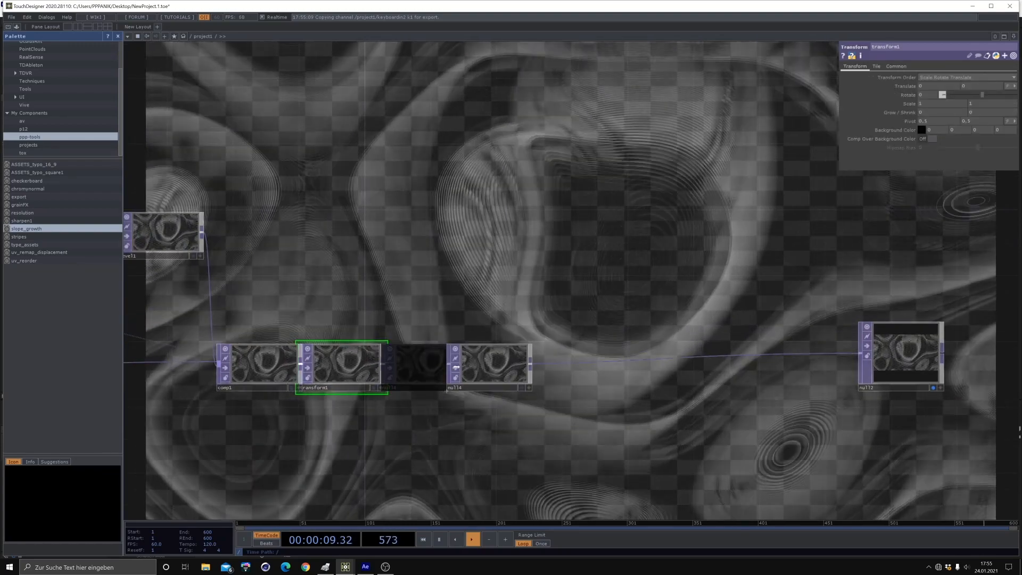
{"action": "left_click_drag", "start_coordinate": [353, 371], "coordinate": [386, 371]}
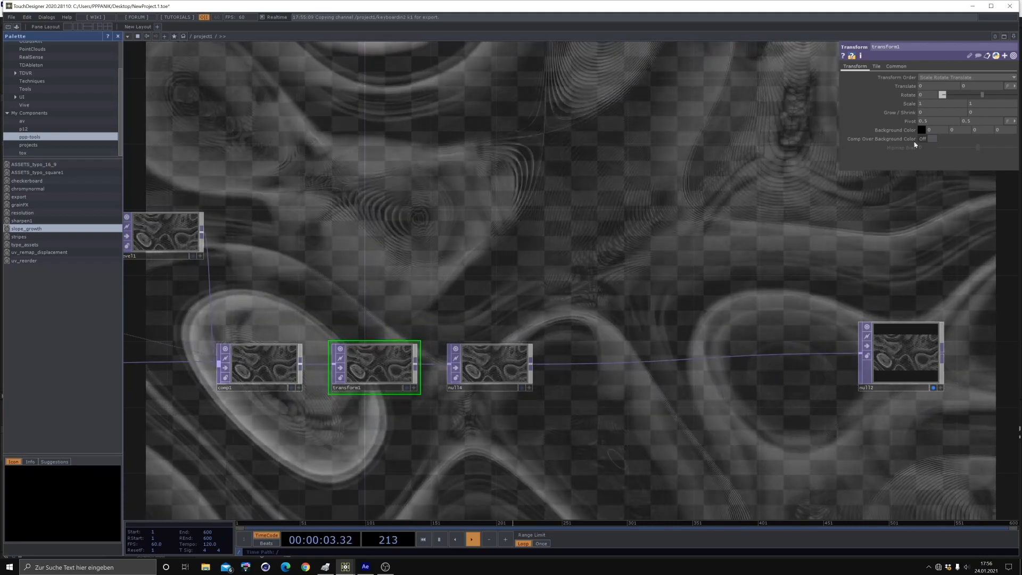
- Composite transform1 over its black background colour with alpha 1, and move null2 farther from null4
{"action": "type", "text": "1"}
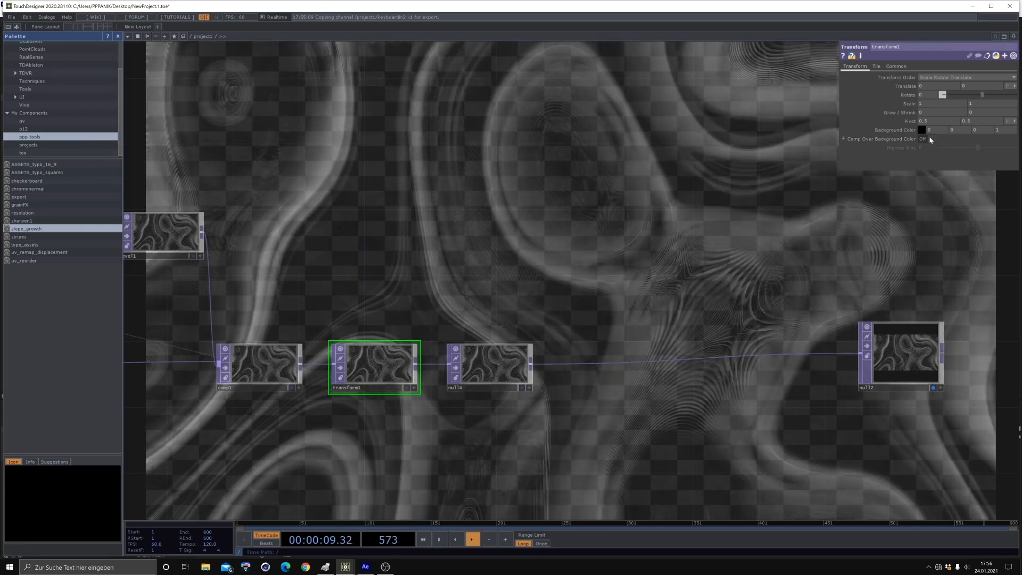
{"action": "left_click", "coordinate": [927, 139]}
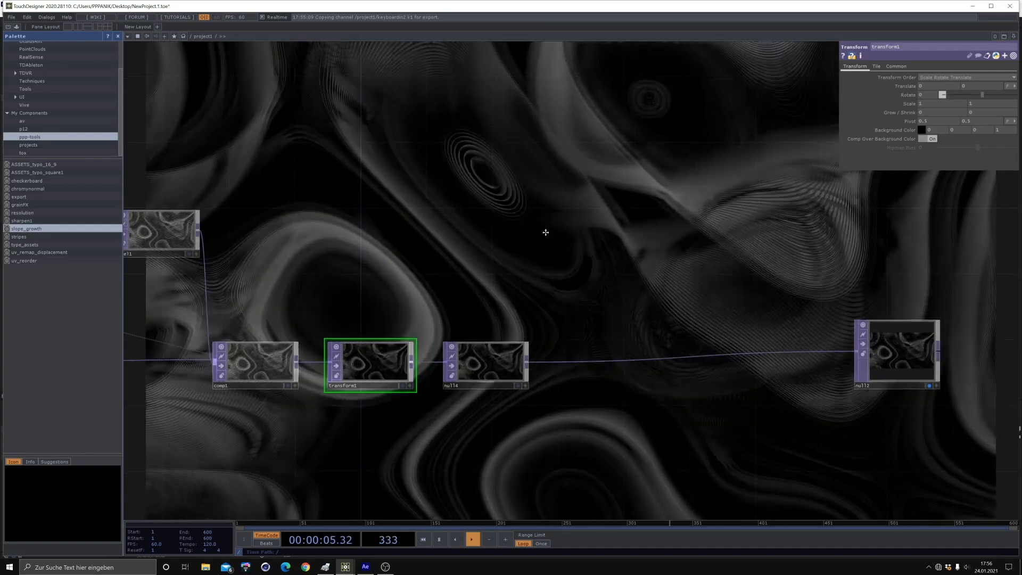
{"action": "left_click_drag", "start_coordinate": [545, 230], "coordinate": [320, 146]}
{"action": "left_click_drag", "start_coordinate": [640, 264], "coordinate": [756, 280]}
{"action": "left_click_drag", "start_coordinate": [376, 330], "coordinate": [464, 355]}
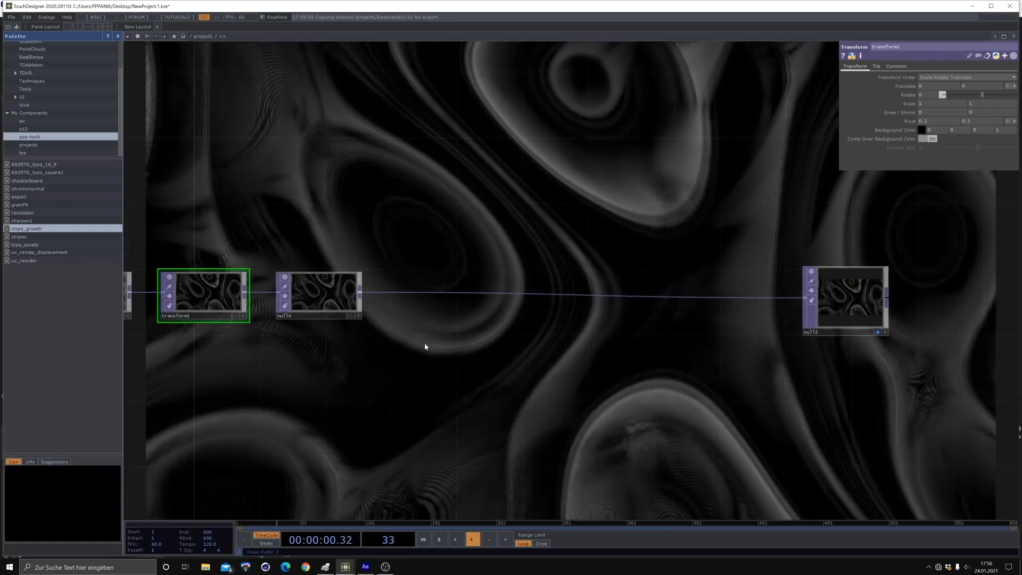
- Bypass the transform1 node between comp1 and null4
{"action": "left_click_drag", "start_coordinate": [415, 382], "coordinate": [343, 388]}
{"action": "left_click_drag", "start_coordinate": [277, 384], "coordinate": [380, 391]}
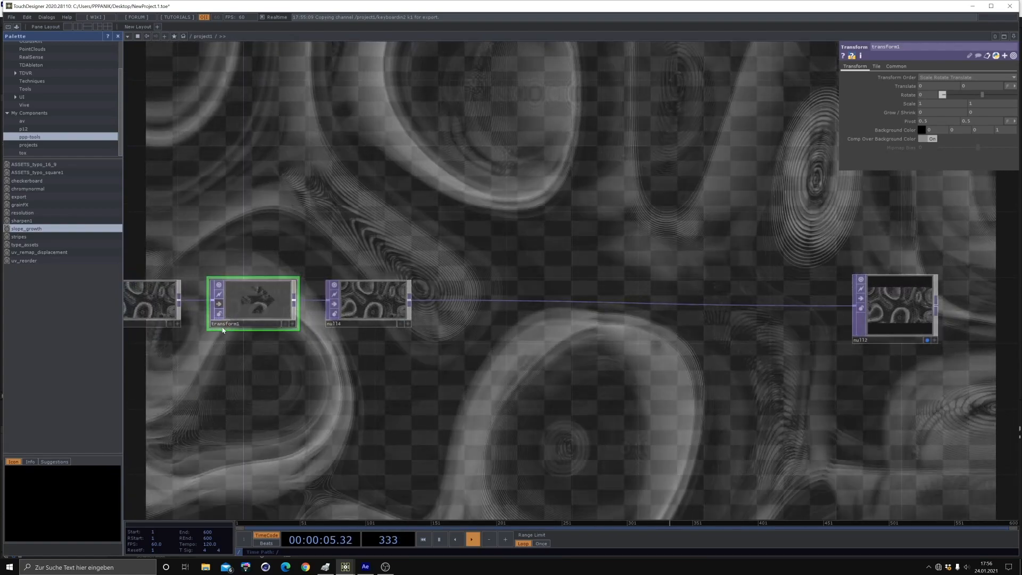
{"action": "left_click_drag", "start_coordinate": [218, 306], "coordinate": [285, 307]}
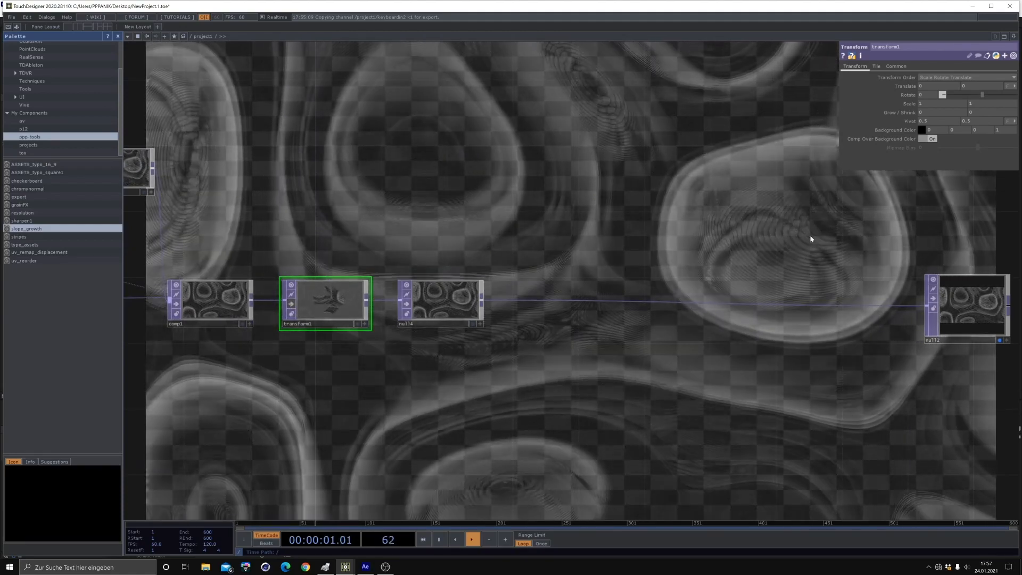
- Insert a Slope TOP between null4 and null2 and set its Strength to 74
{"action": "left_click_drag", "start_coordinate": [574, 216], "coordinate": [420, 269]}
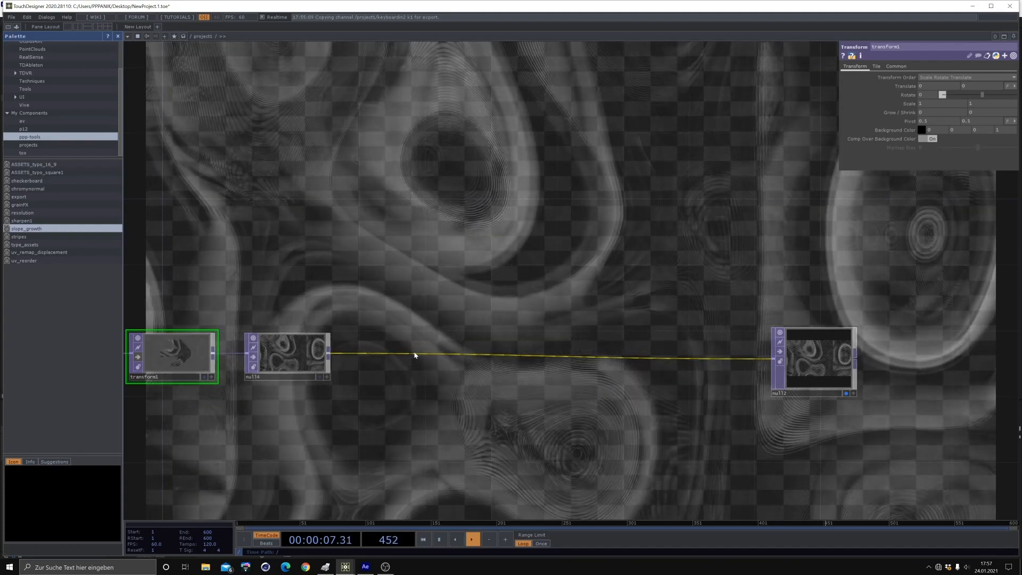
{"action": "right_click", "coordinate": [415, 355]}
{"action": "left_click", "coordinate": [425, 346]}
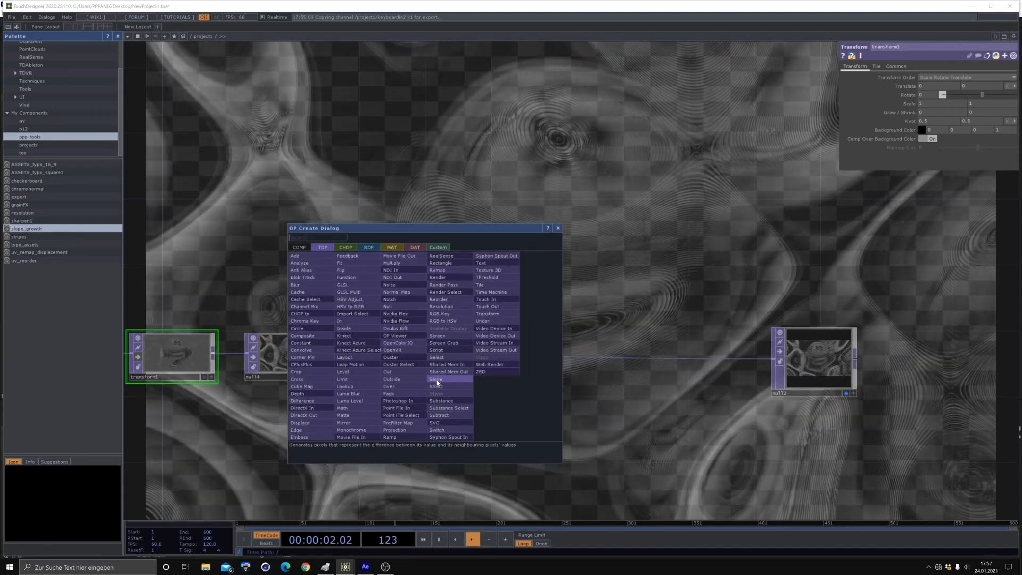
{"action": "left_click", "coordinate": [436, 380]}
{"action": "left_click", "coordinate": [422, 359]}
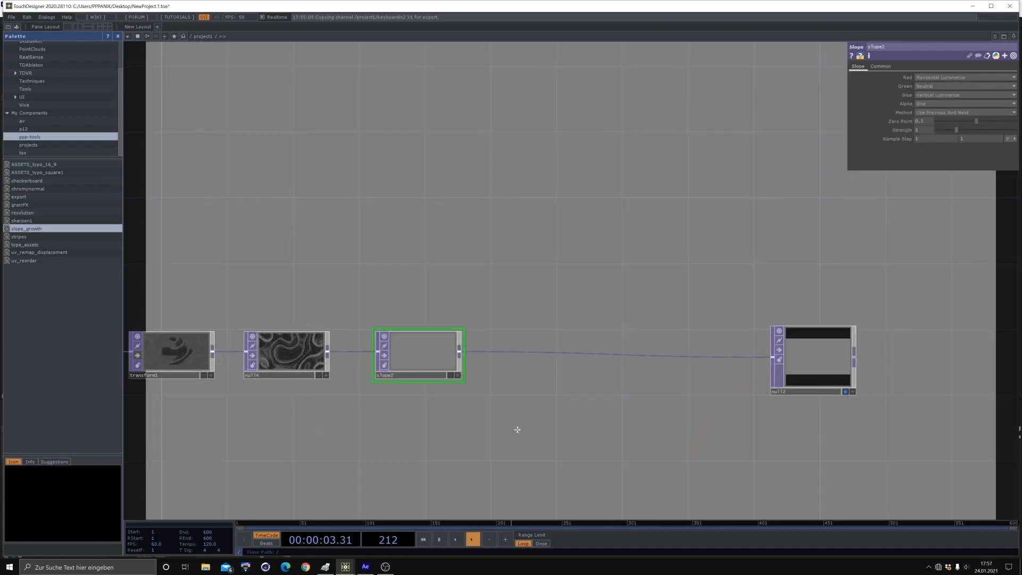
{"action": "left_click_drag", "start_coordinate": [517, 429], "coordinate": [511, 407]}
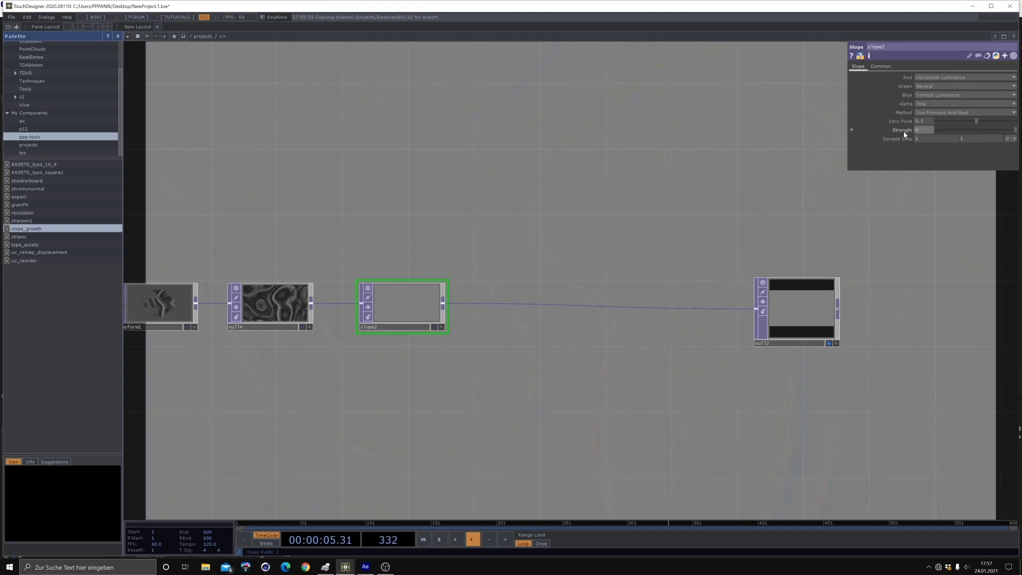
{"action": "middle_click_drag", "start_coordinate": [902, 131], "coordinate": [952, 122]}
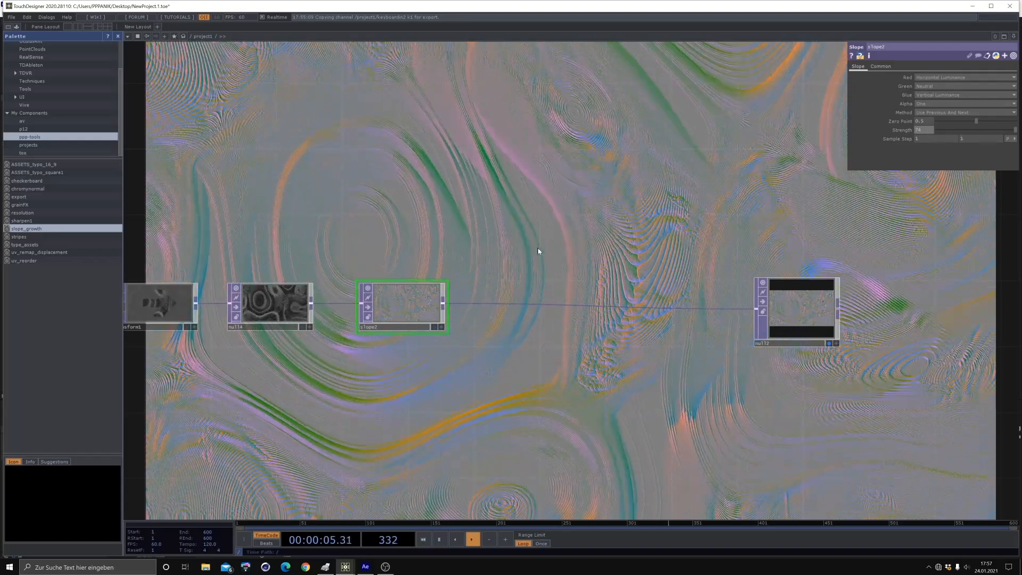
- Insert a Lookup TOP between slope2 and null2
{"action": "left_click_drag", "start_coordinate": [568, 160], "coordinate": [450, 114]}
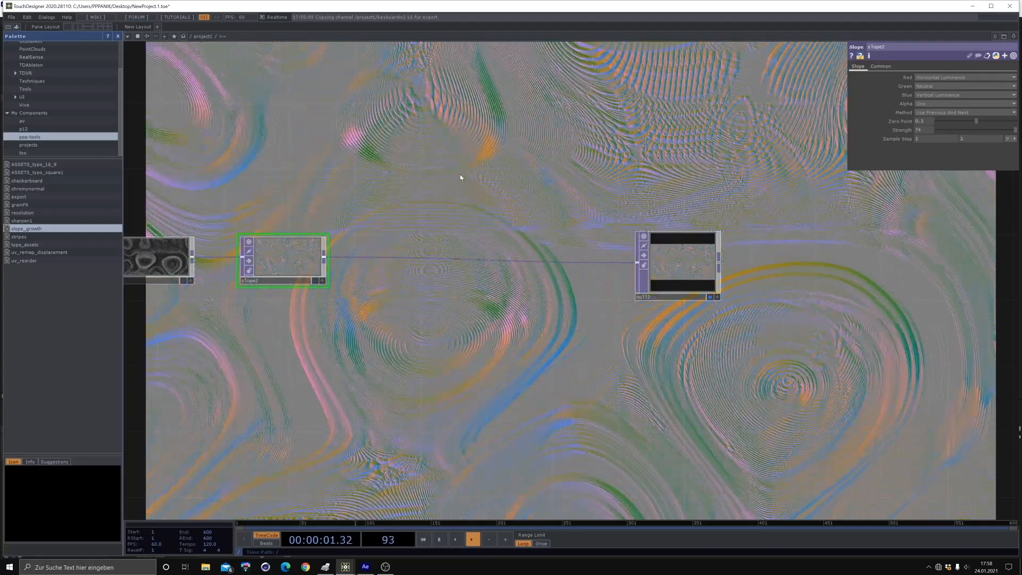
{"action": "mouse_move", "coordinate": [584, 346]}
{"action": "left_mouse_down"}
{"action": "mouse_move", "coordinate": [598, 263]}
{"action": "mouse_move", "coordinate": [592, 331]}
{"action": "left_mouse_up"}
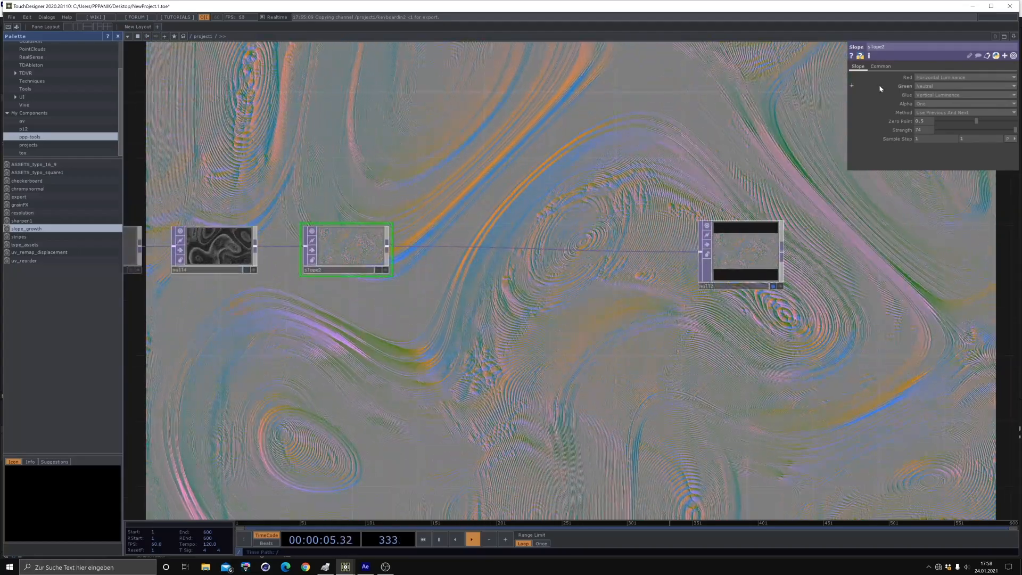
{"action": "right_click", "coordinate": [444, 250]}
{"action": "left_click", "coordinate": [459, 239]}
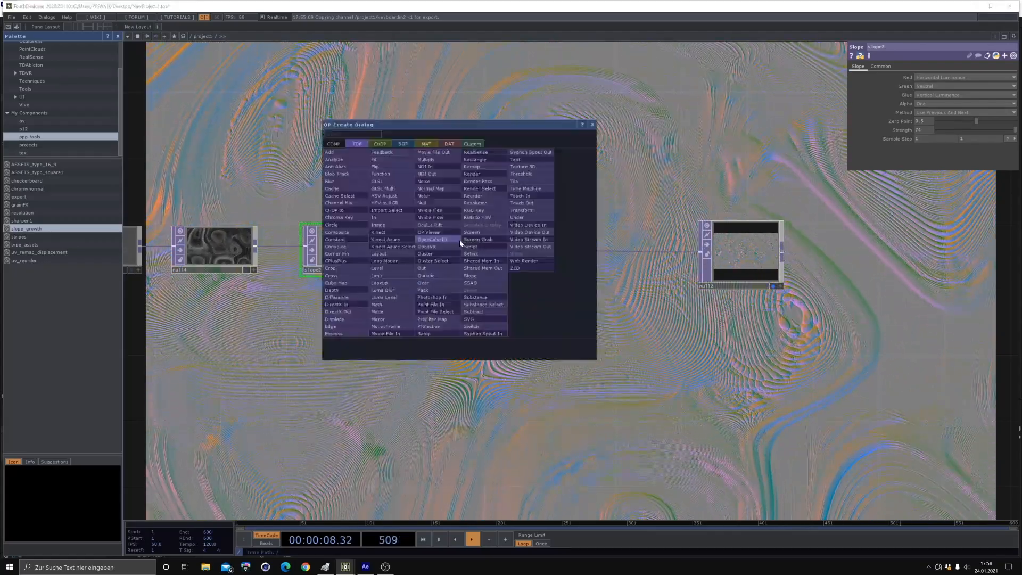
{"action": "left_click", "coordinate": [385, 284]}
{"action": "left_click", "coordinate": [484, 253]}
- Copy ramp1 to the space beneath slope2 and connect the copy as lookup1's second input
{"action": "left_click_drag", "start_coordinate": [510, 186], "coordinate": [588, 205]}
{"action": "scroll", "coordinate": [399, 168], "scroll_direction": "down", "scroll_amount": 1}
{"action": "left_click_drag", "start_coordinate": [399, 168], "coordinate": [903, 392]}
{"action": "scroll", "coordinate": [538, 191], "scroll_direction": "down", "scroll_amount": 1}
{"action": "left_click", "coordinate": [407, 209]}
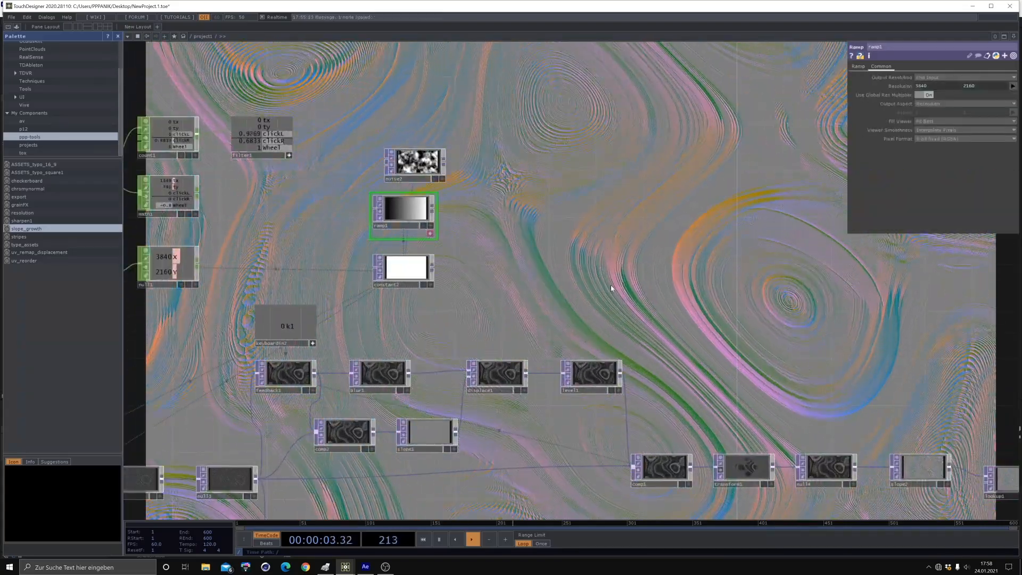
{"action": "left_click_drag", "start_coordinate": [628, 285], "coordinate": [489, 220]}
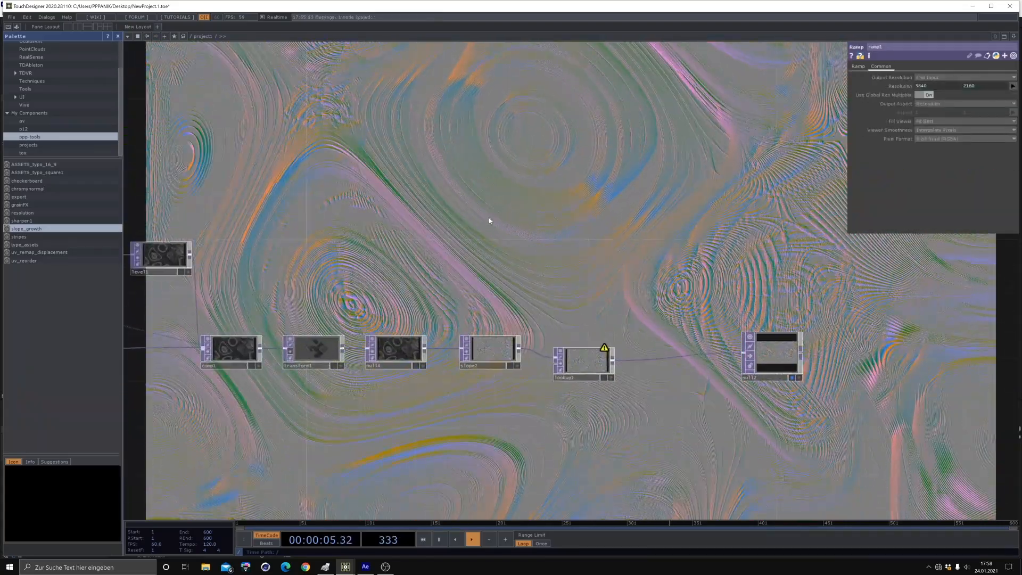
{"action": "left_click_drag", "start_coordinate": [650, 259], "coordinate": [475, 412]}
{"action": "left_click_drag", "start_coordinate": [573, 398], "coordinate": [532, 322]}
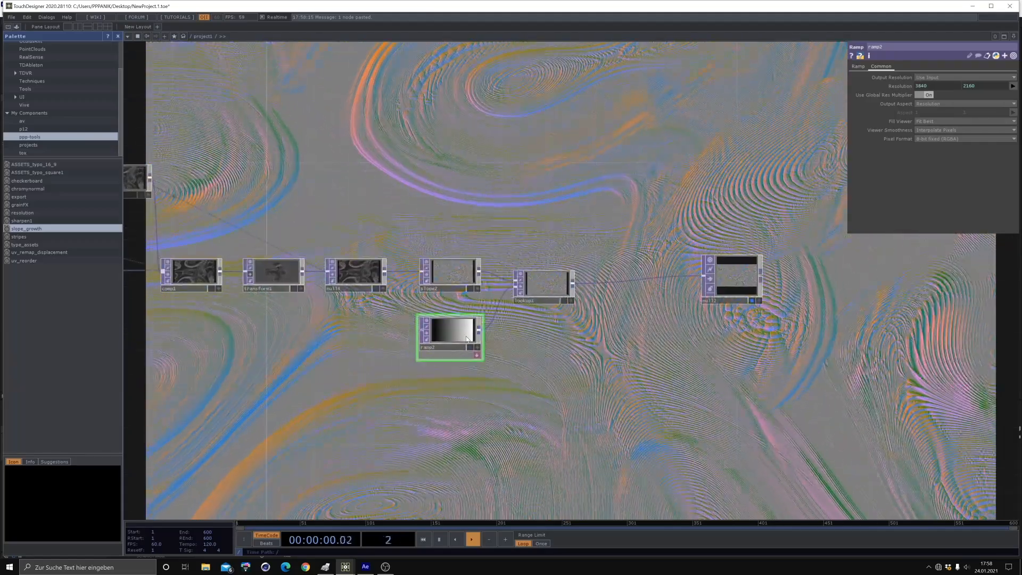
- Test a red tint on ramp2's white key with saturation about 0.63, and return the saturation to 0
{"action": "left_click", "coordinate": [858, 68]}
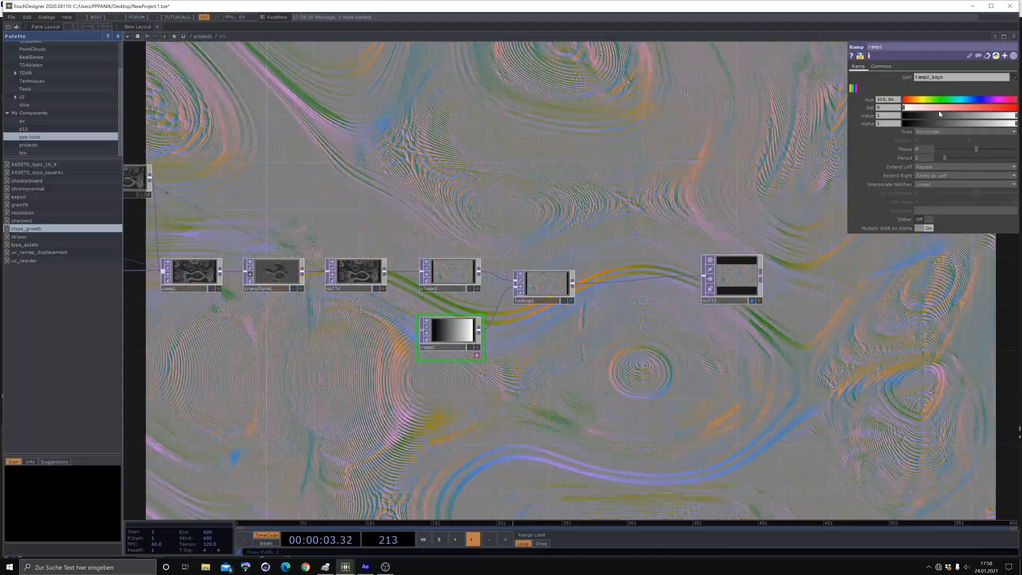
{"action": "mouse_move", "coordinate": [967, 107]}
{"action": "left_mouse_down"}
{"action": "mouse_move", "coordinate": [993, 108]}
{"action": "mouse_move", "coordinate": [868, 108]}
{"action": "mouse_move", "coordinate": [983, 107]}
{"action": "mouse_move", "coordinate": [861, 98]}
{"action": "mouse_move", "coordinate": [999, 99]}
{"action": "mouse_move", "coordinate": [864, 96]}
{"action": "mouse_move", "coordinate": [969, 95]}
{"action": "mouse_move", "coordinate": [892, 91]}
{"action": "mouse_move", "coordinate": [841, 104]}
{"action": "mouse_move", "coordinate": [937, 102]}
{"action": "mouse_move", "coordinate": [830, 107]}
{"action": "mouse_move", "coordinate": [878, 101]}
{"action": "left_mouse_up"}
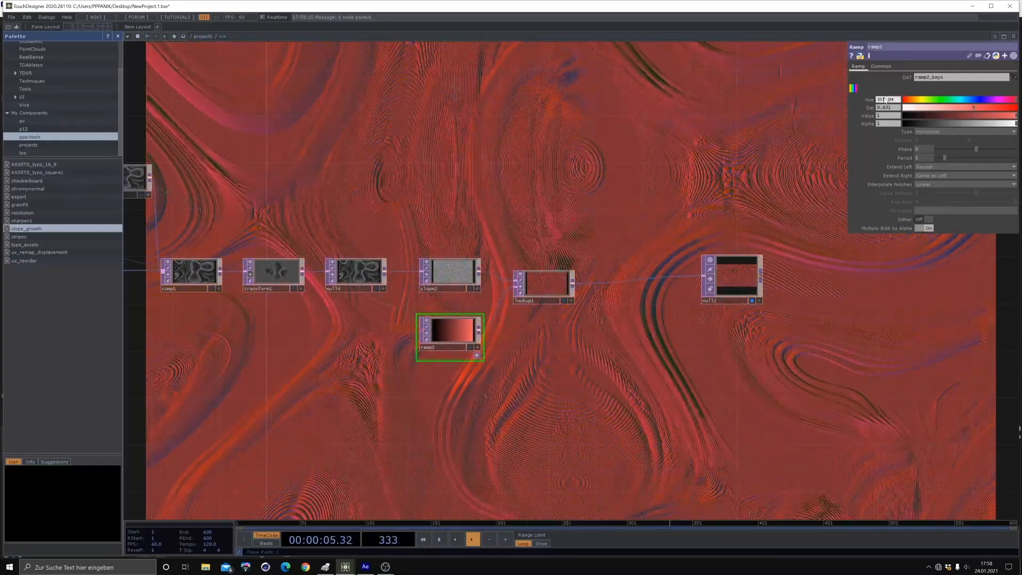
{"action": "left_click_drag", "start_coordinate": [557, 365], "coordinate": [582, 311]}
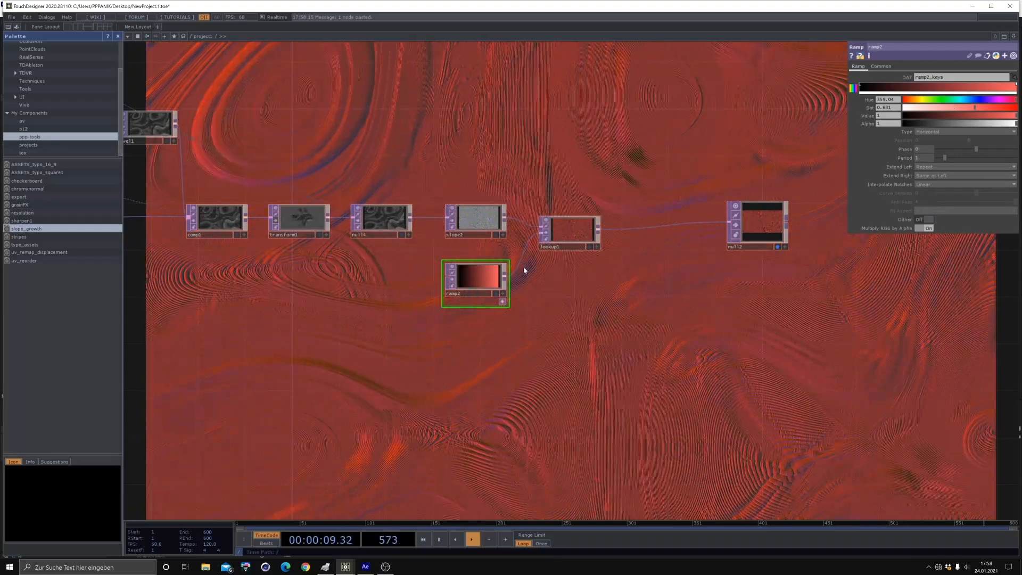
{"action": "scroll", "coordinate": [473, 182], "scroll_direction": "up", "scroll_amount": 2}
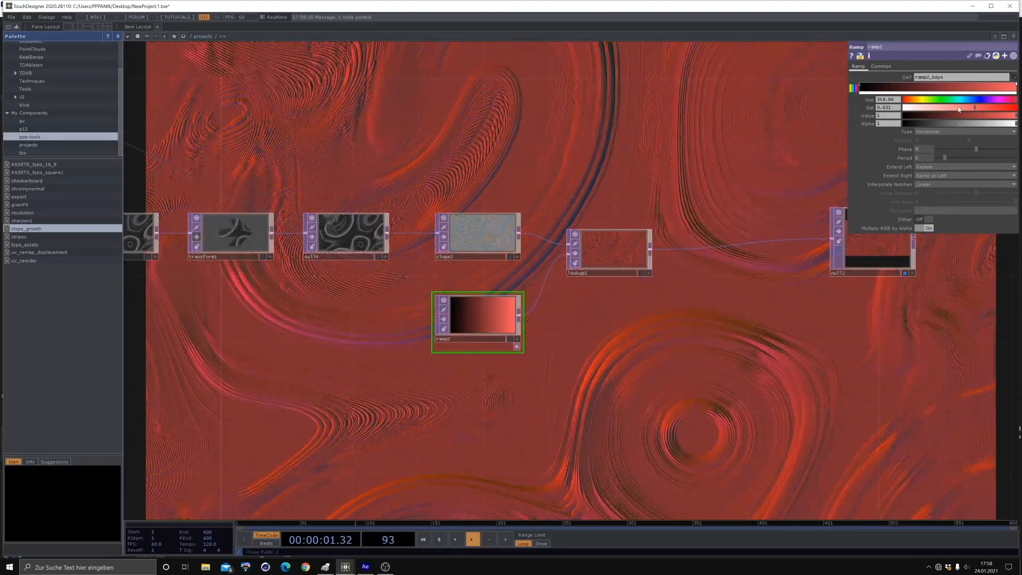
{"action": "left_click_drag", "start_coordinate": [959, 109], "coordinate": [859, 108]}
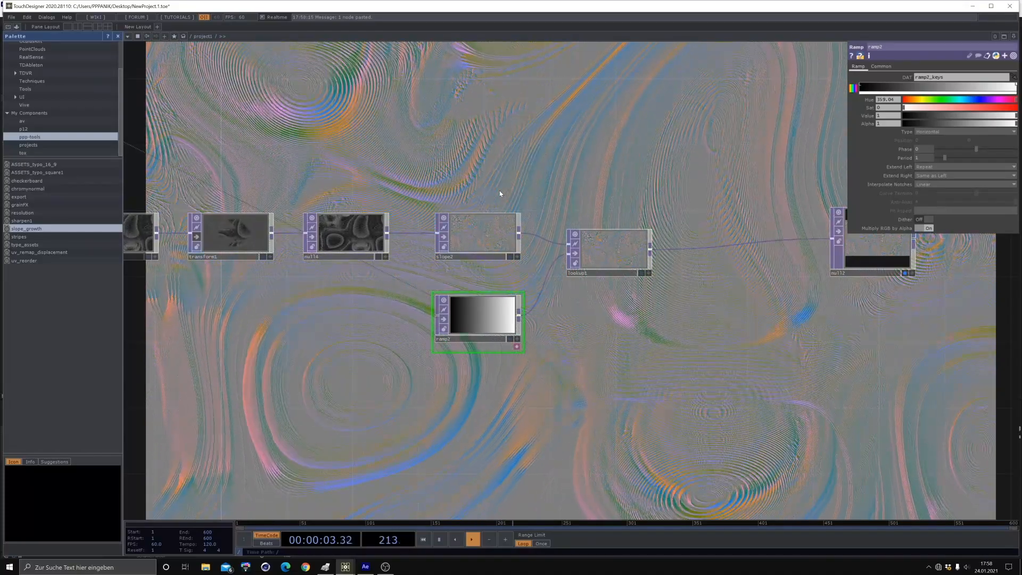
- Set slope2's Pixel Format to 32-bit float (Mono)
{"action": "left_click", "coordinate": [490, 248]}
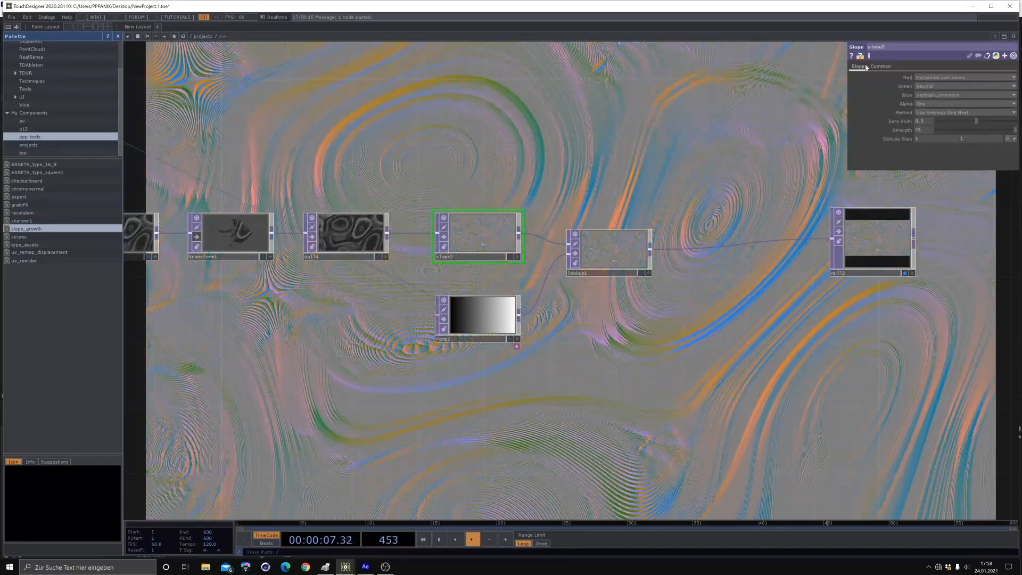
{"action": "left_click", "coordinate": [932, 165]}
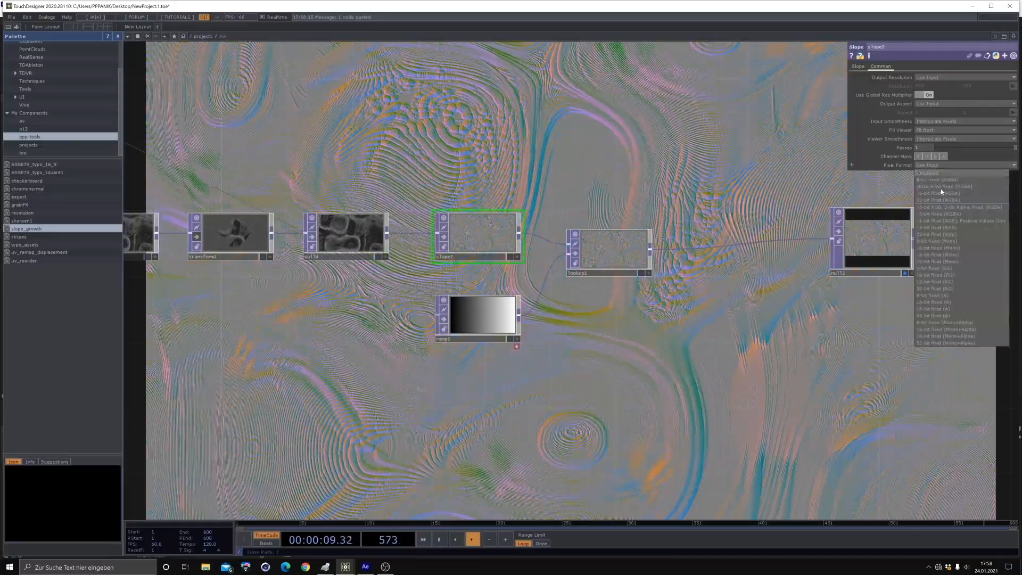
{"action": "left_click", "coordinate": [933, 262]}
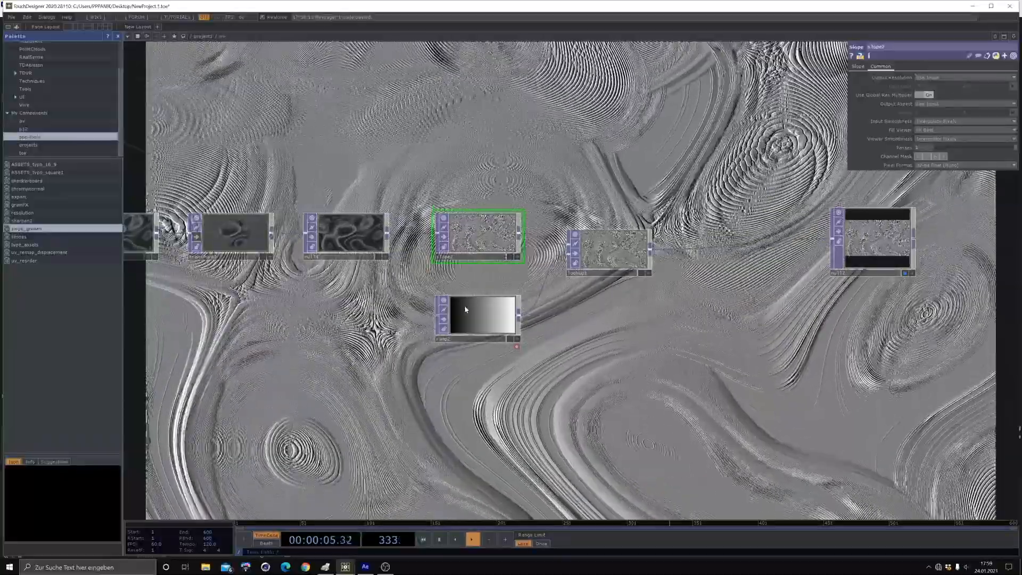
- Raise the saturation of ramp2's white key to 1 to turn it fully red
{"action": "left_click", "coordinate": [464, 305]}
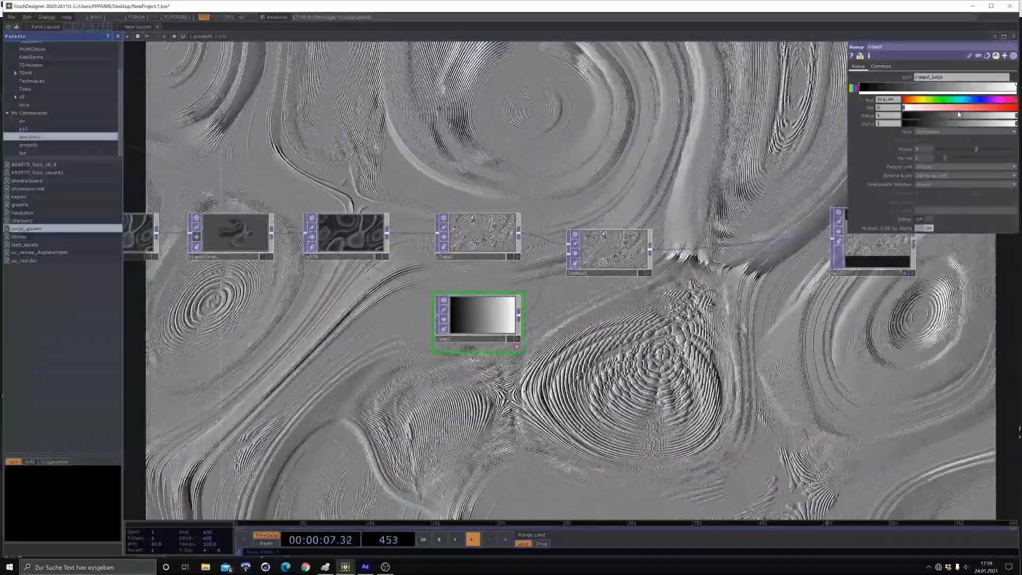
{"action": "left_click_drag", "start_coordinate": [959, 107], "coordinate": [1016, 108]}
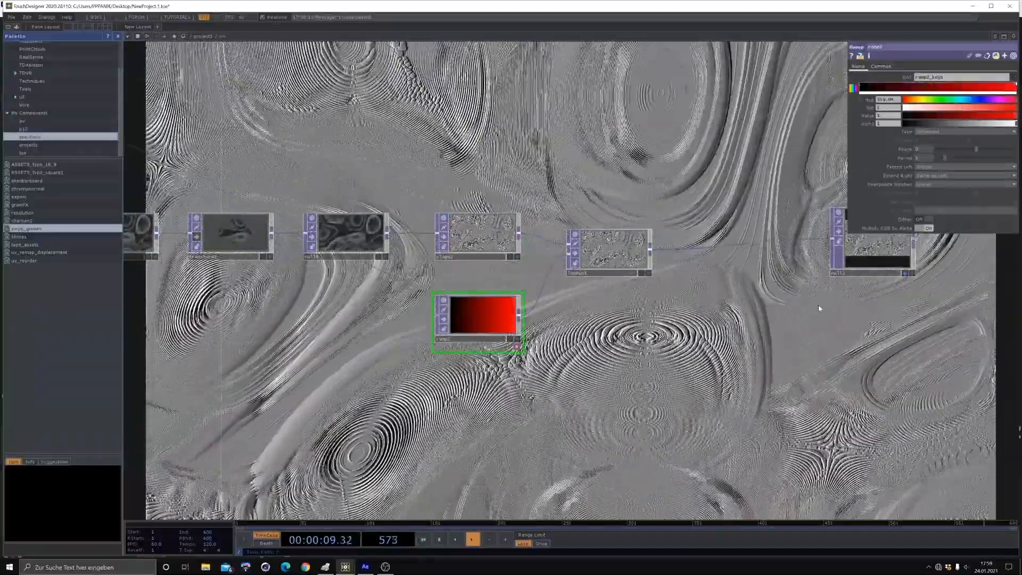
- Set the Pixel Format of lookup1 to 32-bit float (RGBA) and that of slope2 to 16-bit float (RGBA)
{"action": "left_click", "coordinate": [474, 237]}
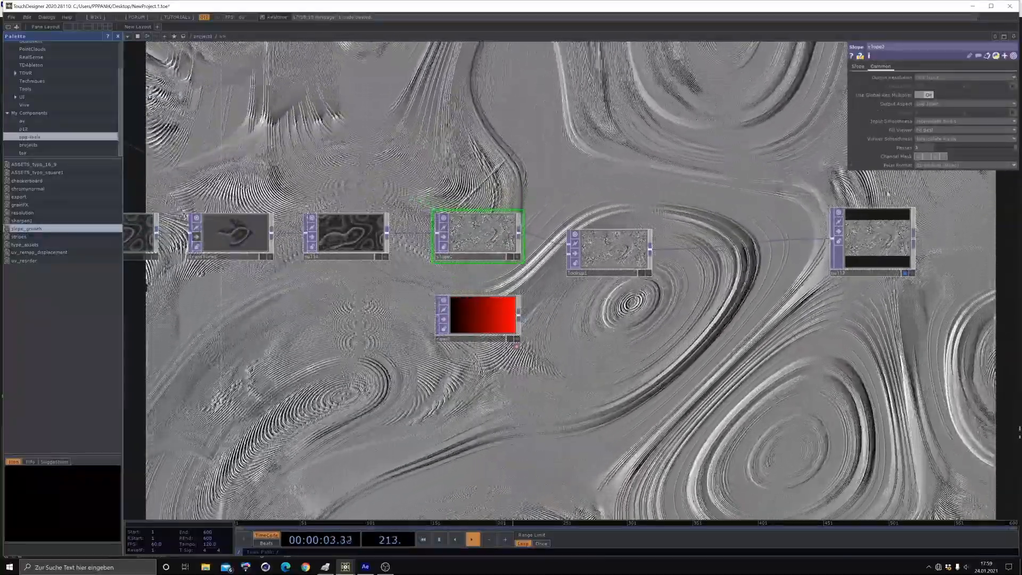
{"action": "left_click", "coordinate": [610, 249]}
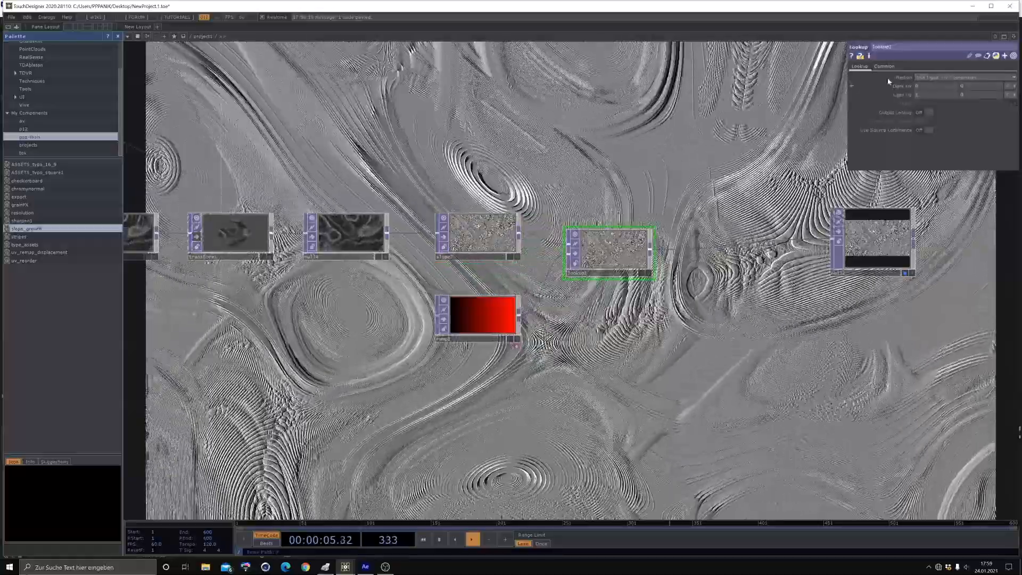
{"action": "left_click", "coordinate": [884, 66]}
{"action": "left_click", "coordinate": [918, 165]}
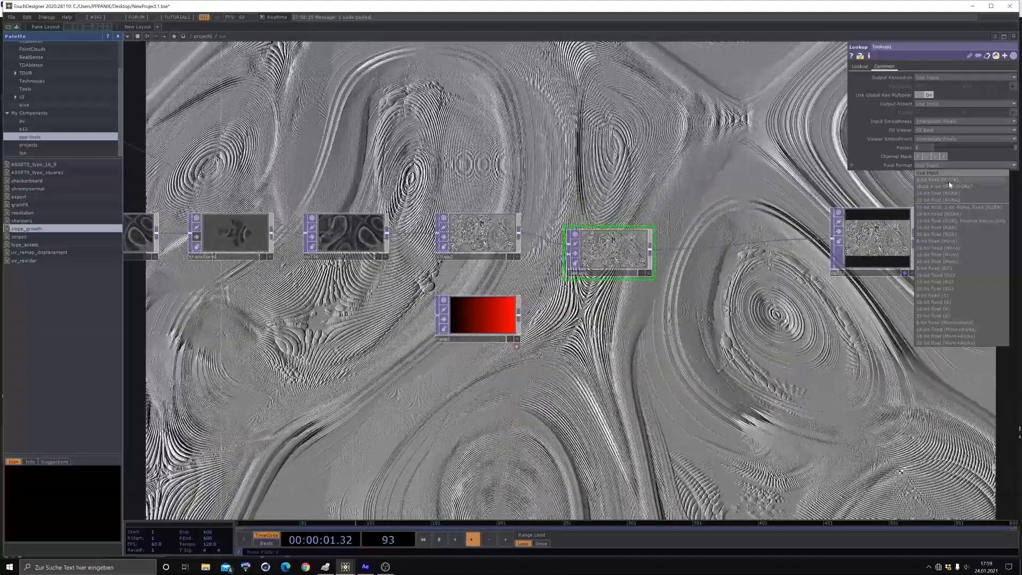
{"action": "left_click", "coordinate": [947, 200]}
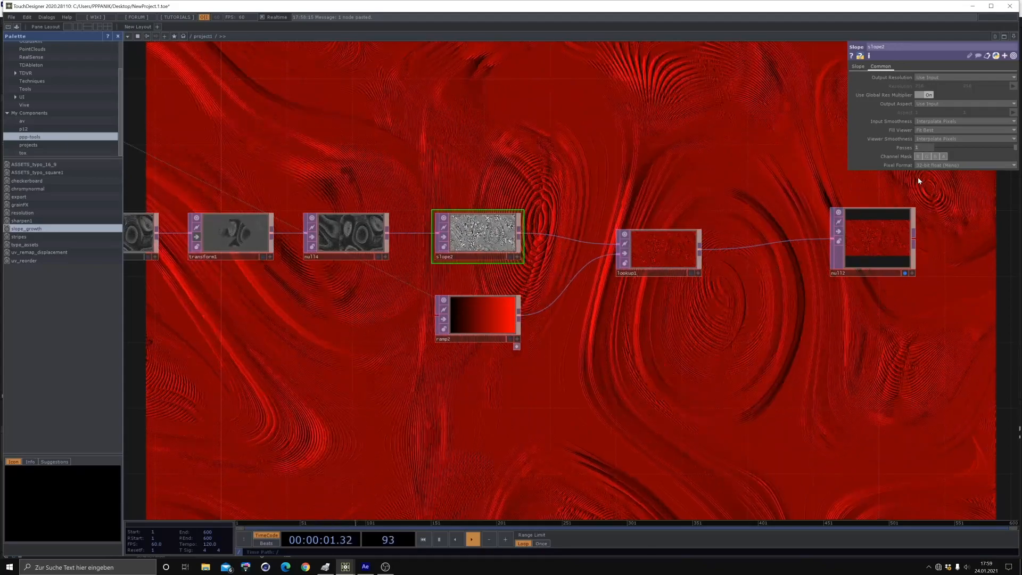
{"action": "left_click", "coordinate": [935, 166]}
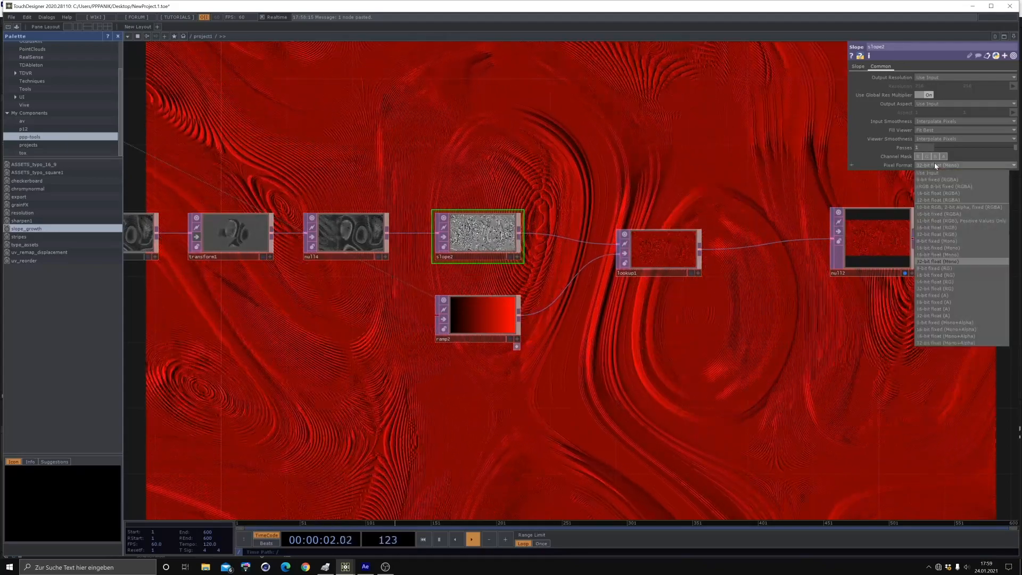
{"action": "left_click", "coordinate": [944, 194]}
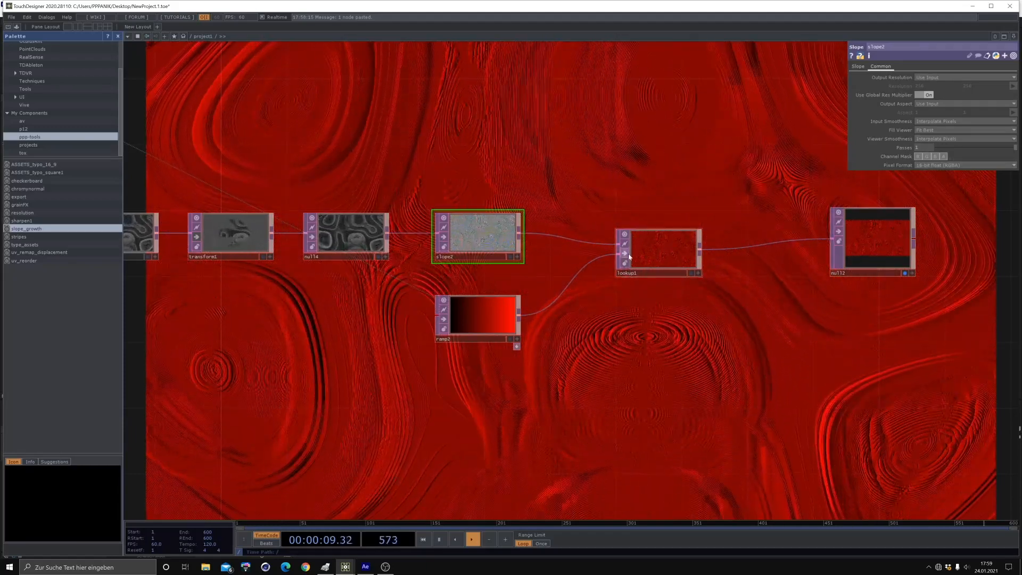
- Insert a Monochrome TOP between slope2 and lookup1 and line it up in a row with slope2
{"action": "right_click", "coordinate": [575, 240]}
{"action": "left_click", "coordinate": [585, 235]}
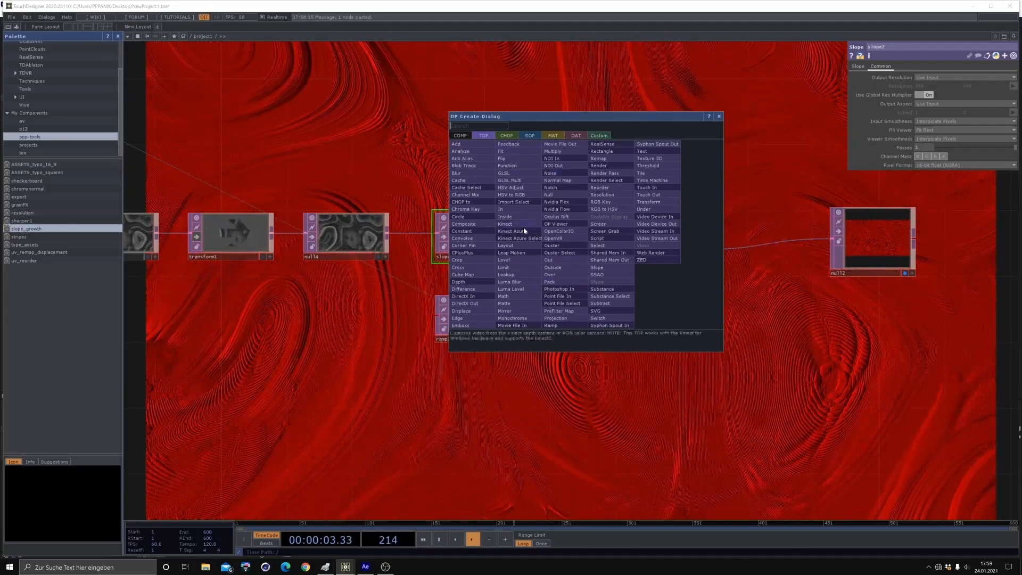
{"action": "left_click", "coordinate": [522, 318]}
{"action": "left_click", "coordinate": [583, 217]}
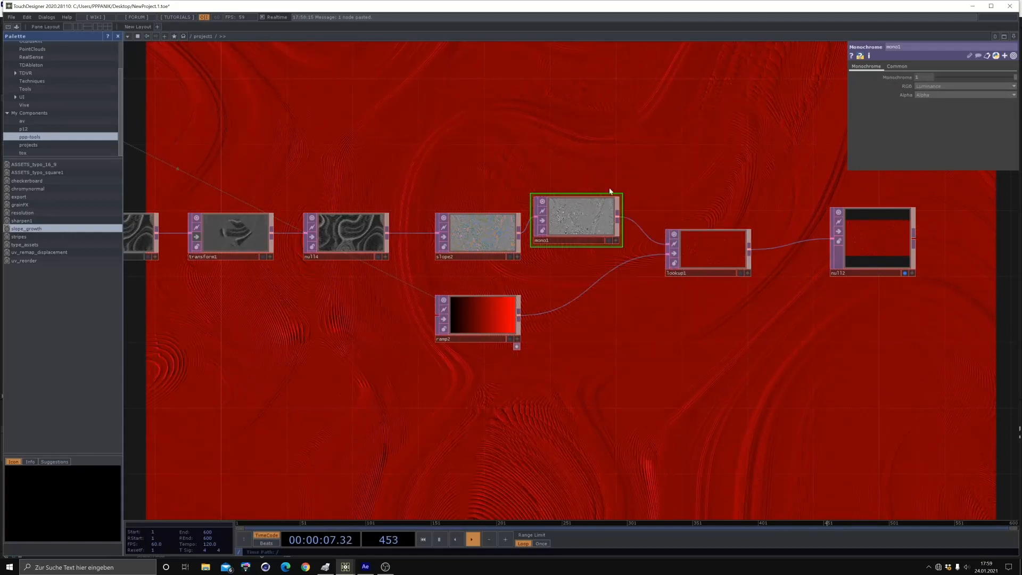
{"action": "scroll", "coordinate": [472, 244], "scroll_direction": "up", "scroll_amount": 5}
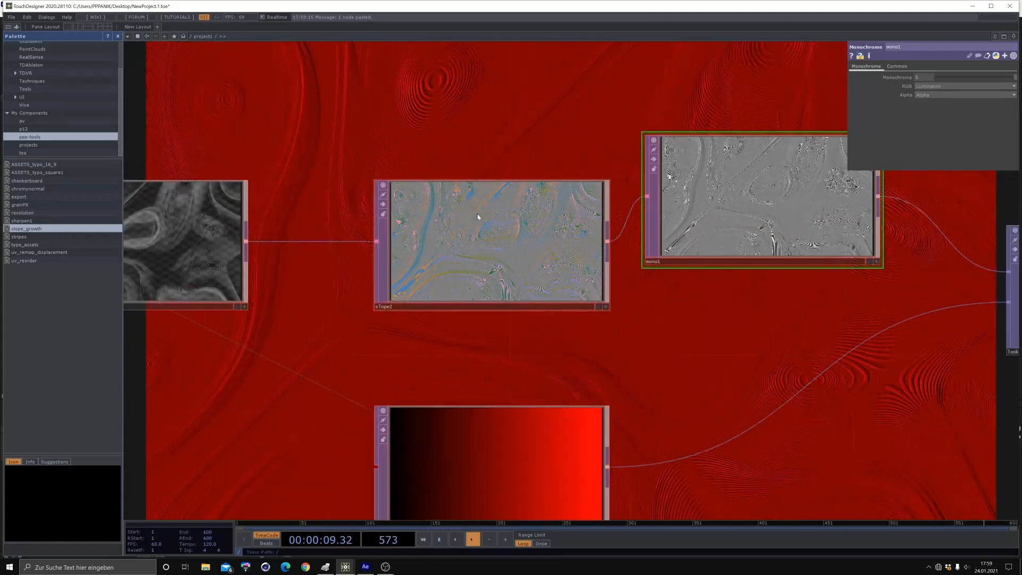
{"action": "scroll", "coordinate": [666, 340], "scroll_direction": "down", "scroll_amount": 5}
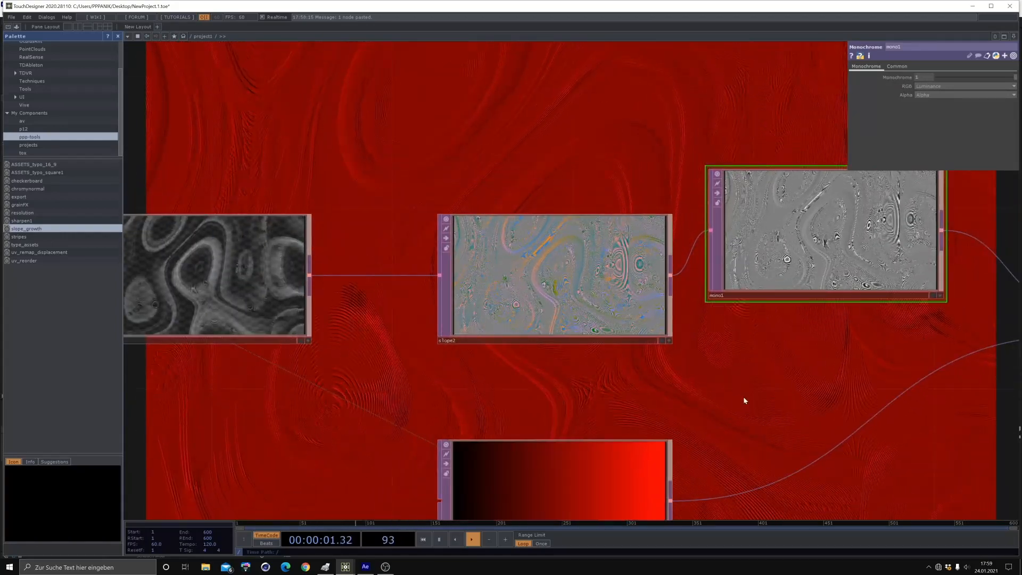
{"action": "left_click_drag", "start_coordinate": [532, 180], "coordinate": [234, 95]}
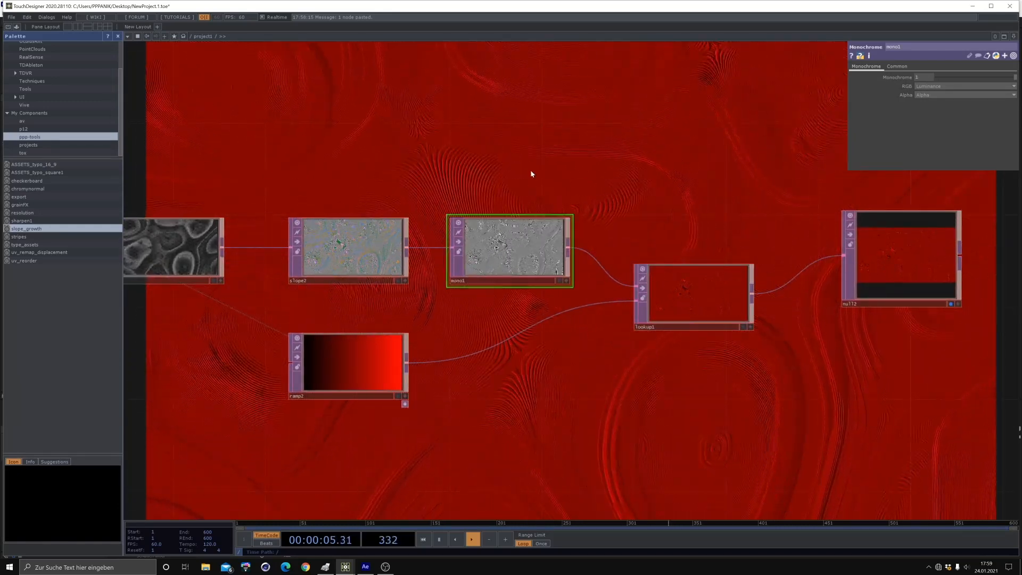
- Reduce the saturation of ramp2's red key to 0 and move ramp2 directly beneath mono1
{"action": "left_click", "coordinate": [364, 356]}
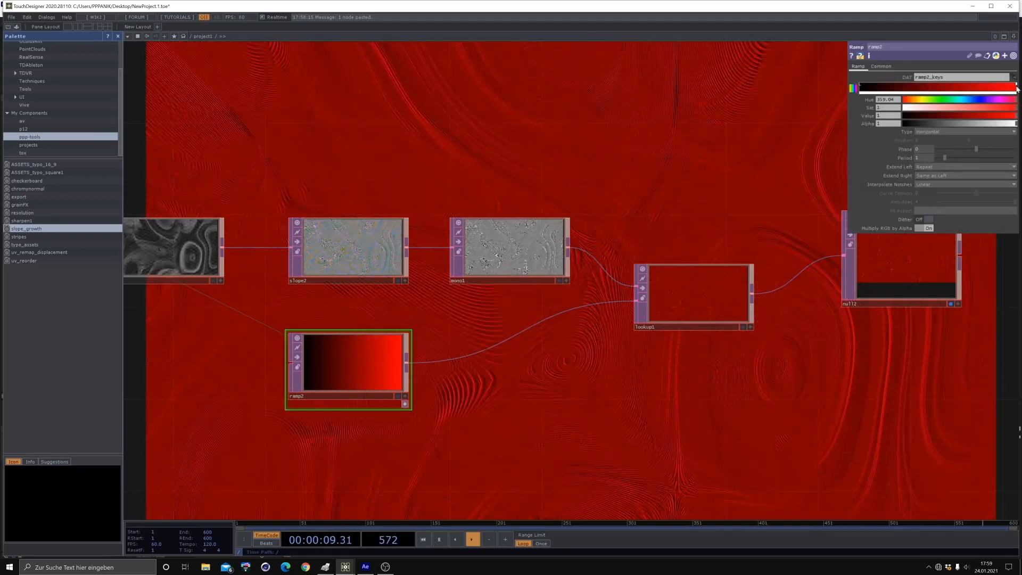
{"action": "left_click_drag", "start_coordinate": [932, 106], "coordinate": [854, 110]}
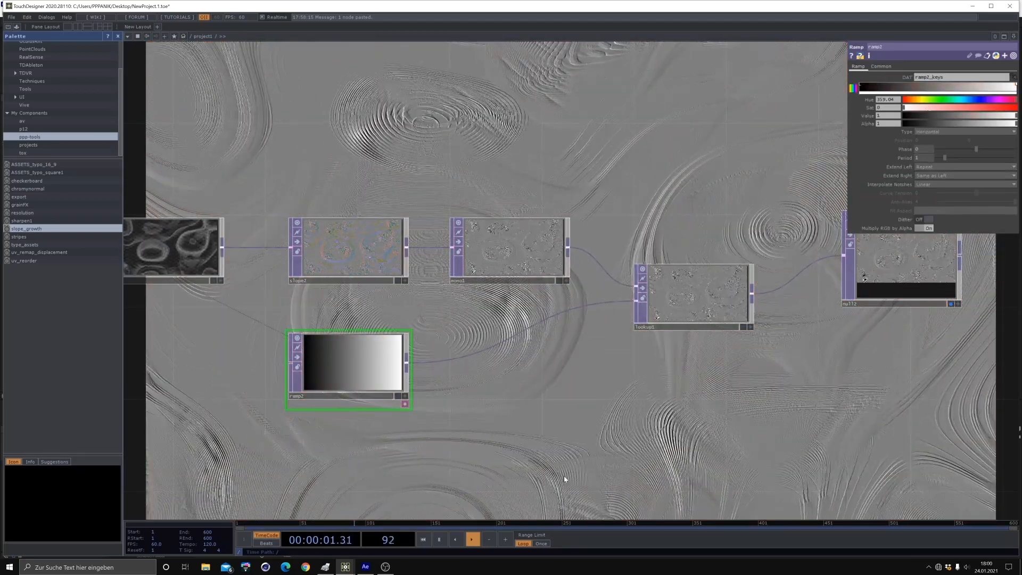
{"action": "left_click_drag", "start_coordinate": [321, 384], "coordinate": [484, 363]}
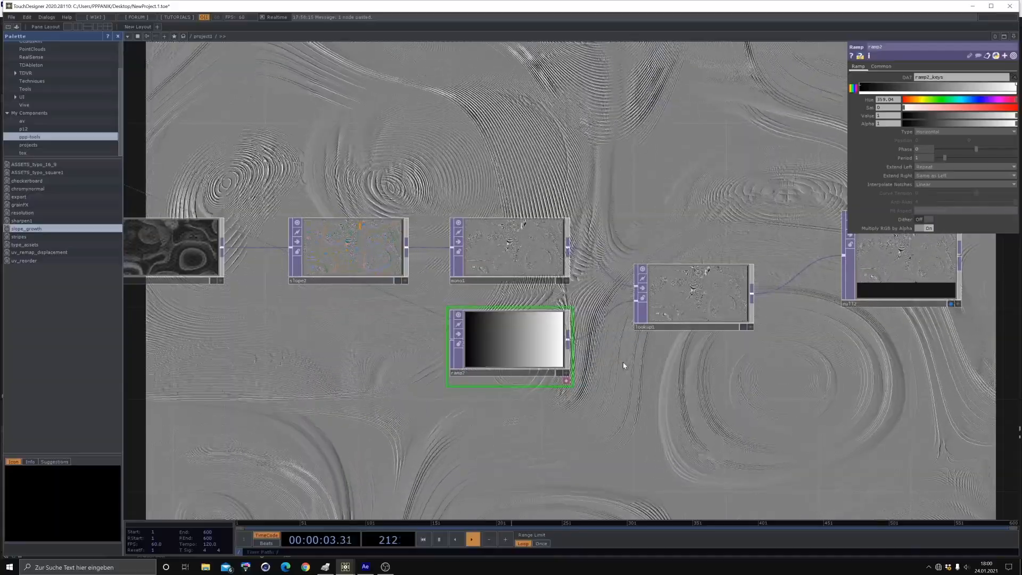
{"action": "left_click_drag", "start_coordinate": [604, 389], "coordinate": [433, 343]}
{"action": "left_click_drag", "start_coordinate": [565, 230], "coordinate": [565, 207]}
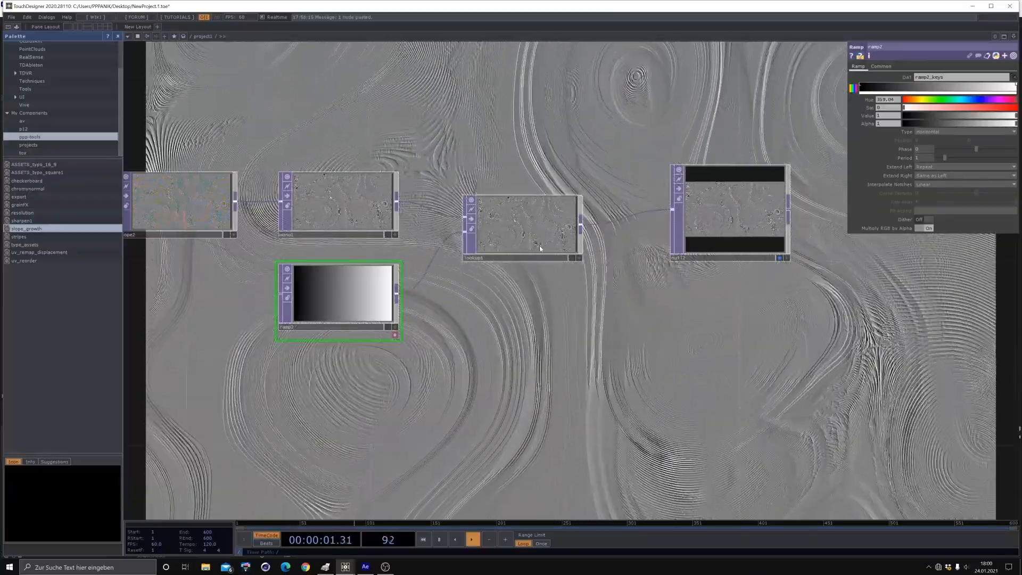
{"action": "left_click_drag", "start_coordinate": [353, 393], "coordinate": [446, 385]}
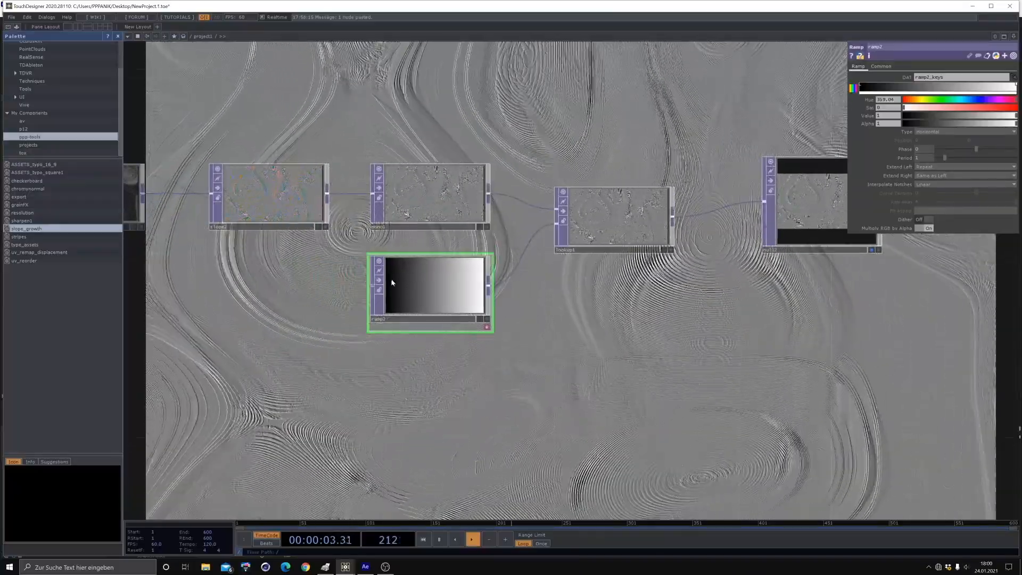
{"action": "scroll", "coordinate": [389, 286], "scroll_direction": "up", "scroll_amount": 3}
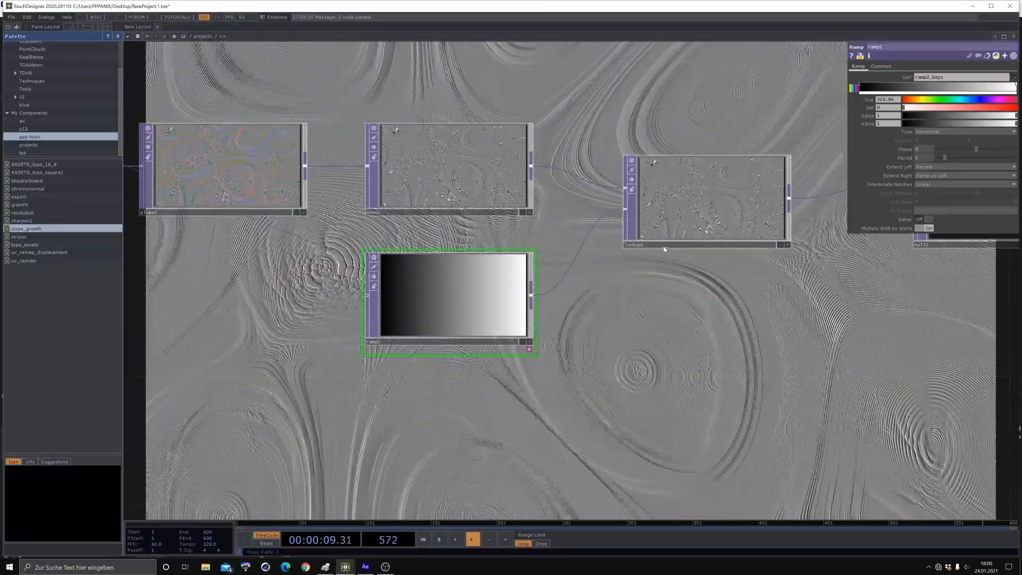
- Colour ramp2's white end key fully saturated red and its black end key dark blue with hue 237 and saturation 1
{"action": "left_click", "coordinate": [695, 219]}
{"action": "left_click", "coordinate": [519, 272]}
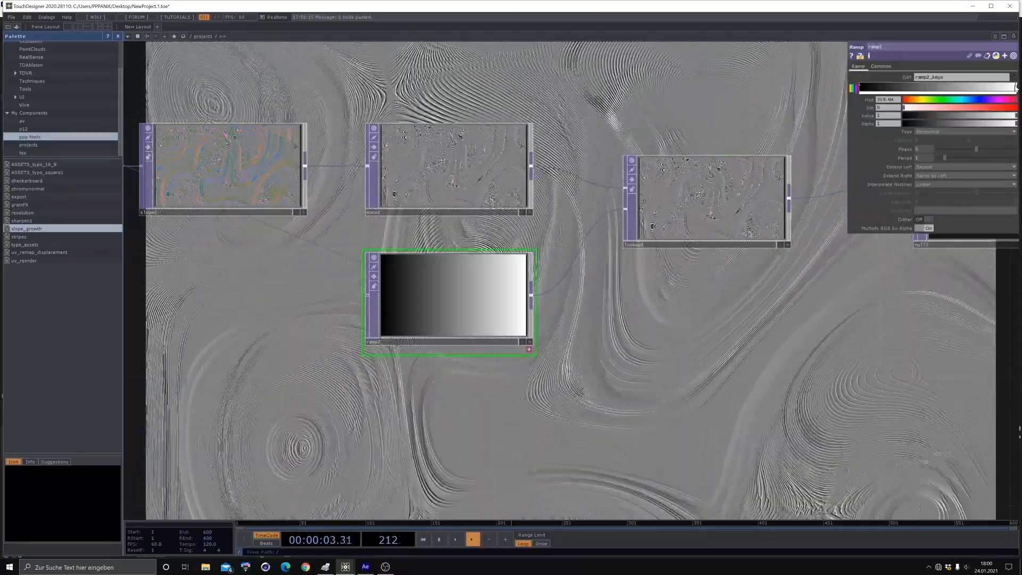
{"action": "left_click_drag", "start_coordinate": [1013, 109], "coordinate": [1020, 109]}
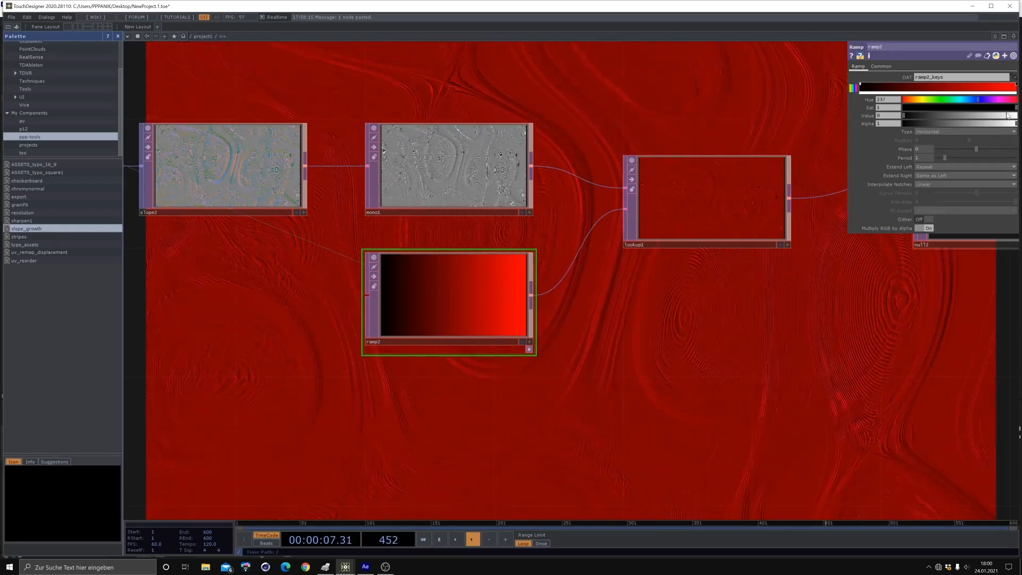
{"action": "left_click_drag", "start_coordinate": [1007, 114], "coordinate": [1016, 115]}
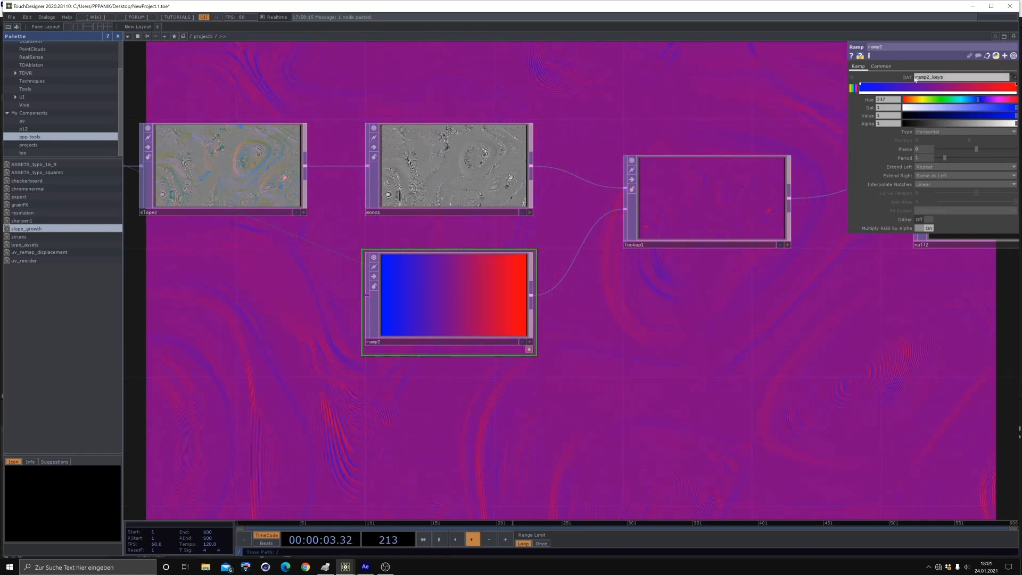
{"action": "left_click_drag", "start_coordinate": [937, 117], "coordinate": [932, 117]}
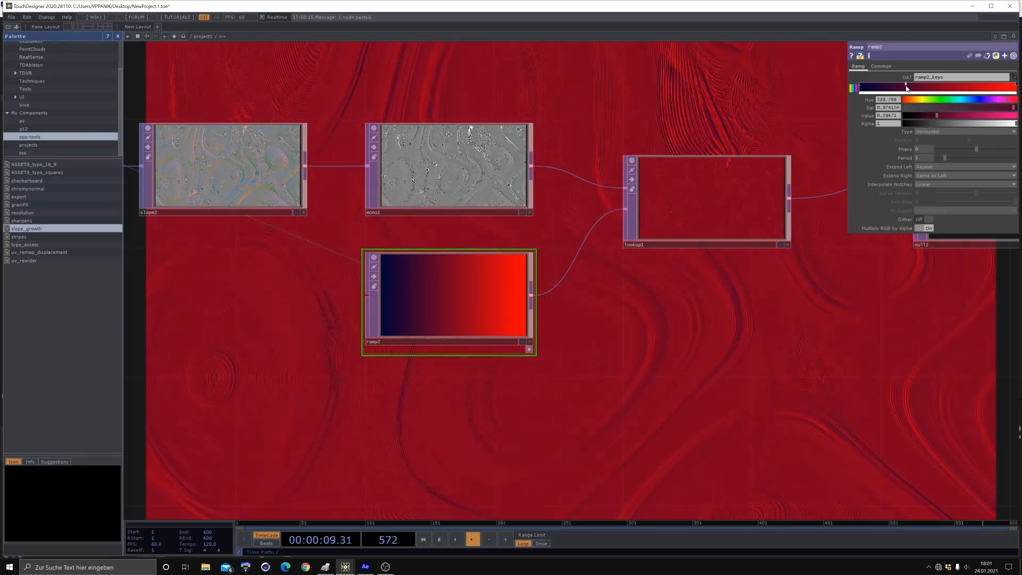
- Try additional keys along ramp2: a yellow-green one with hue 70, a pale one near the middle and a saturated blue one
{"action": "left_click", "coordinate": [927, 100]}
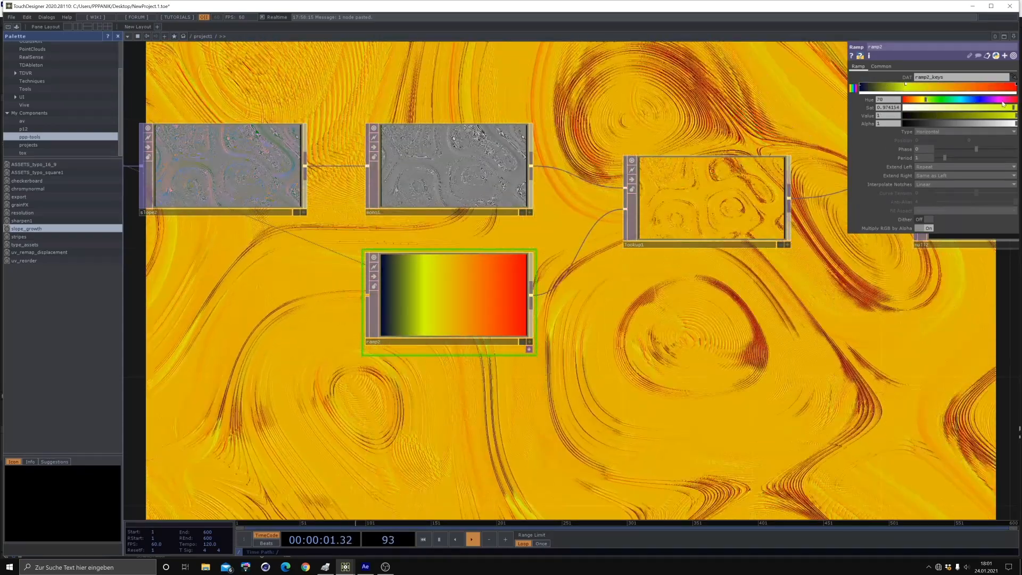
{"action": "mouse_move", "coordinate": [940, 104]}
{"action": "left_mouse_down"}
{"action": "mouse_move", "coordinate": [969, 104]}
{"action": "mouse_move", "coordinate": [939, 108]}
{"action": "left_mouse_up"}
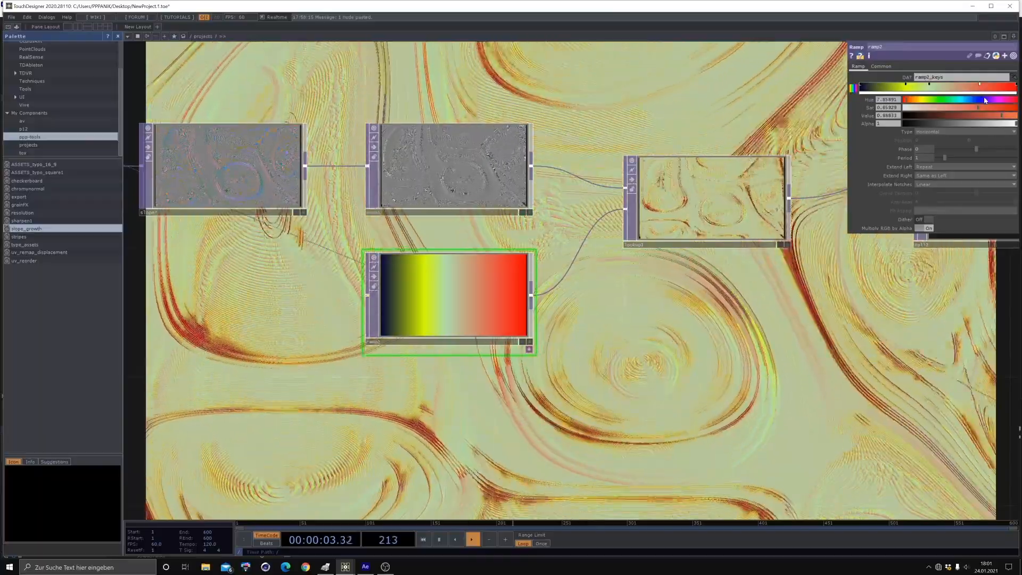
{"action": "left_click_drag", "start_coordinate": [989, 108], "coordinate": [1017, 107]}
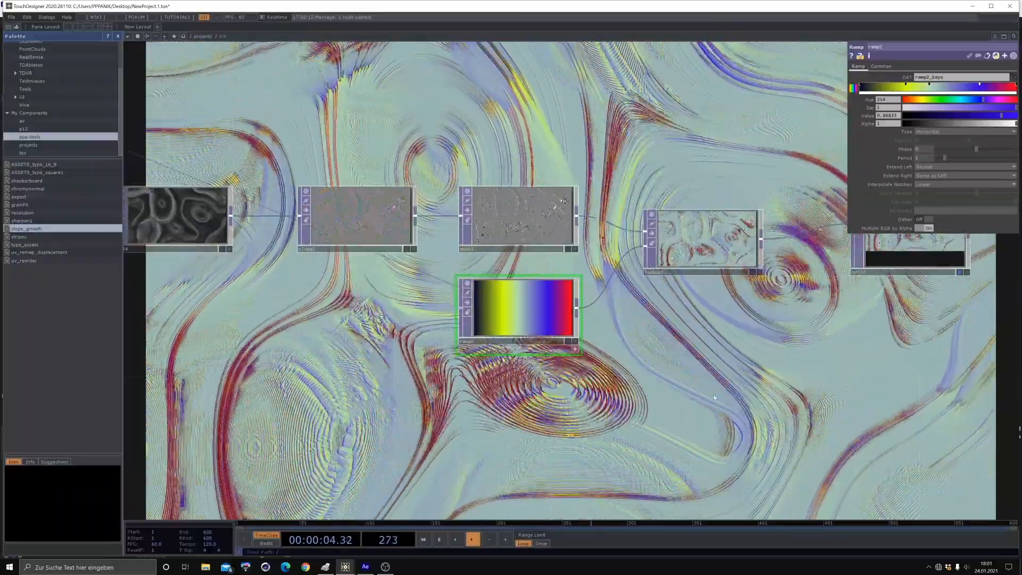
- Remove the intermediate keys from ramp2 and lower the saturation of its red end key to 0.372
{"action": "left_click_drag", "start_coordinate": [748, 314], "coordinate": [676, 311]}
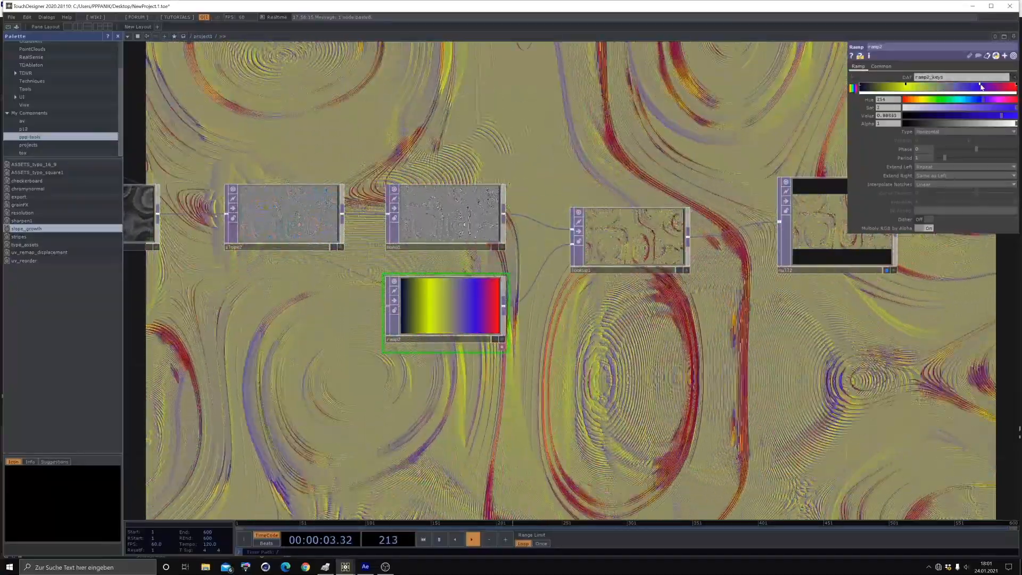
{"action": "left_click_drag", "start_coordinate": [980, 85], "coordinate": [983, 70]}
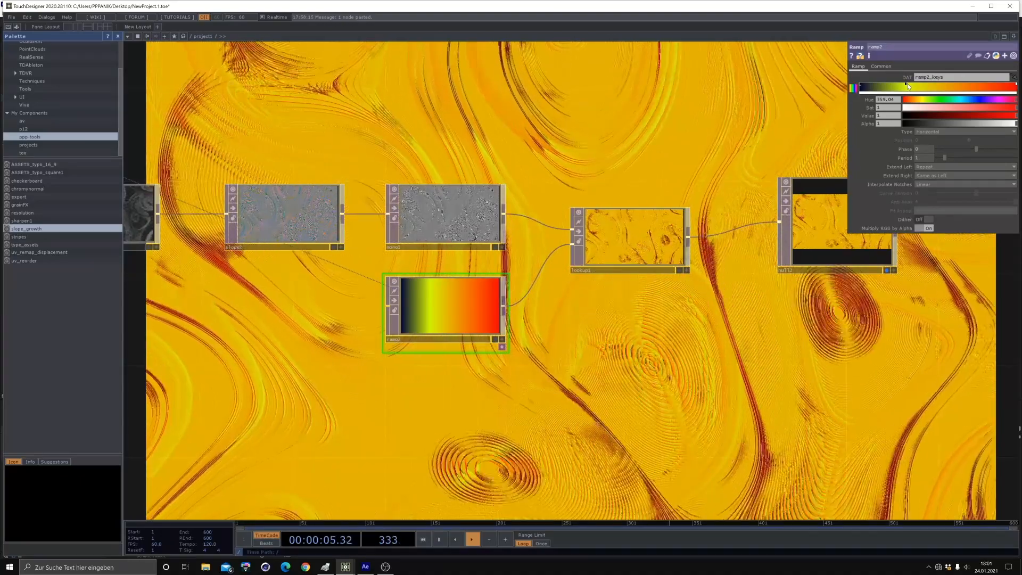
{"action": "left_click_drag", "start_coordinate": [908, 85], "coordinate": [913, 70]}
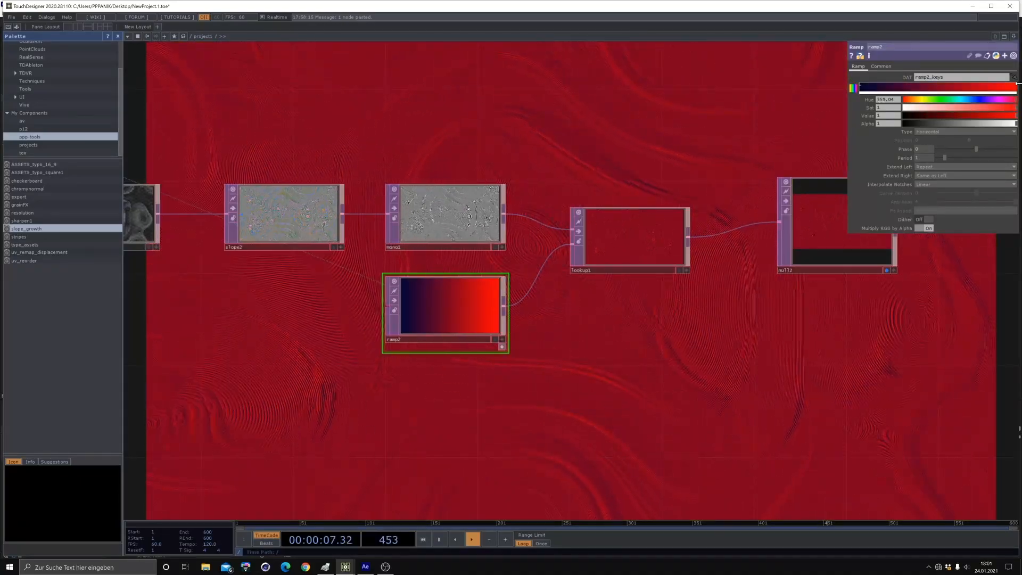
{"action": "left_click_drag", "start_coordinate": [967, 110], "coordinate": [947, 109]}
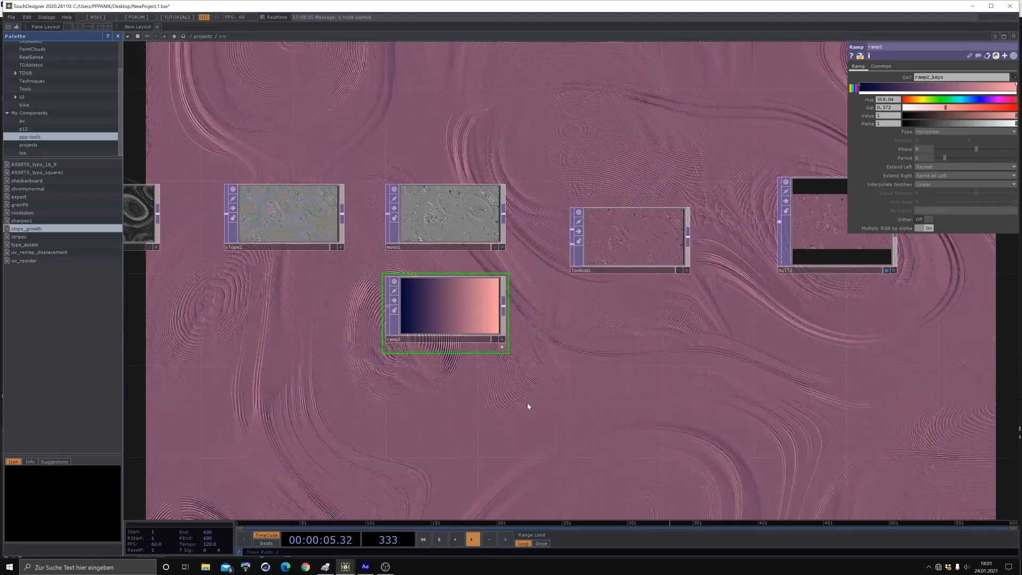
- Move slope2, mono1, ramp2 and lookup1 above the main chain, connect null4 directly to null2, and shift null2 further along
{"action": "left_click_drag", "start_coordinate": [537, 381], "coordinate": [604, 322]}
{"action": "scroll", "coordinate": [601, 318], "scroll_direction": "down", "scroll_amount": 1}
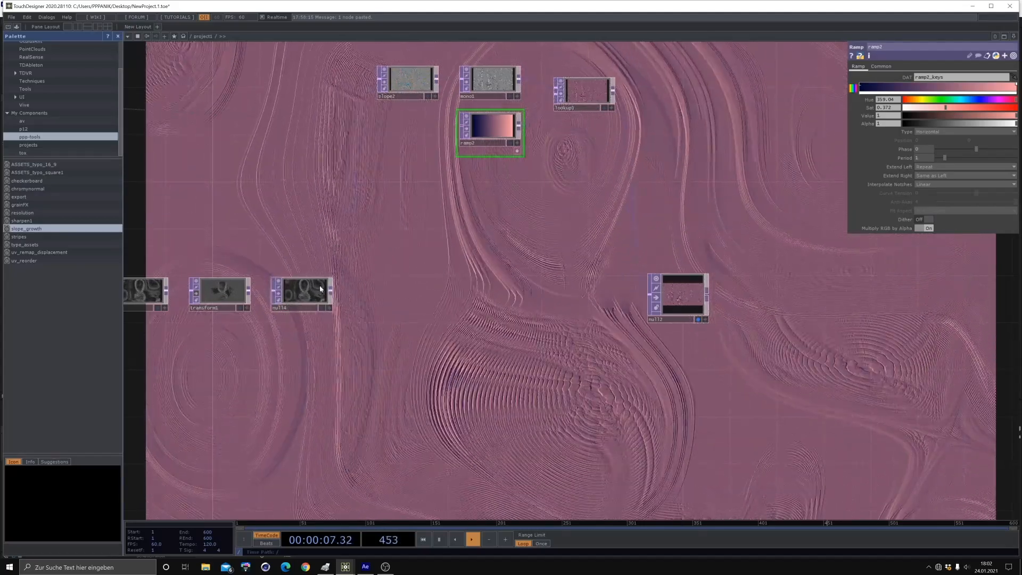
{"action": "left_click_drag", "start_coordinate": [637, 299], "coordinate": [651, 297]}
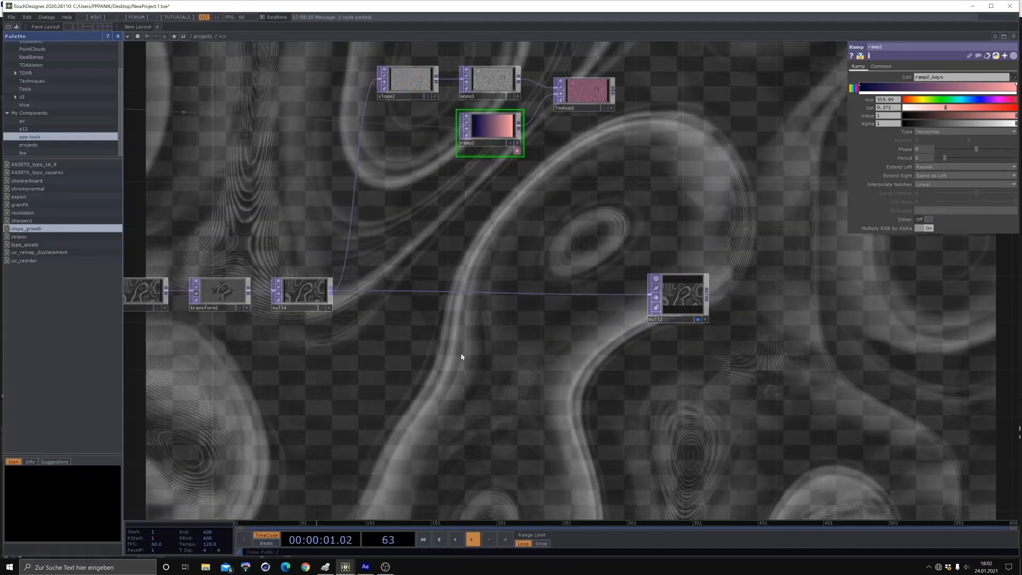
{"action": "left_click_drag", "start_coordinate": [413, 330], "coordinate": [487, 312]}
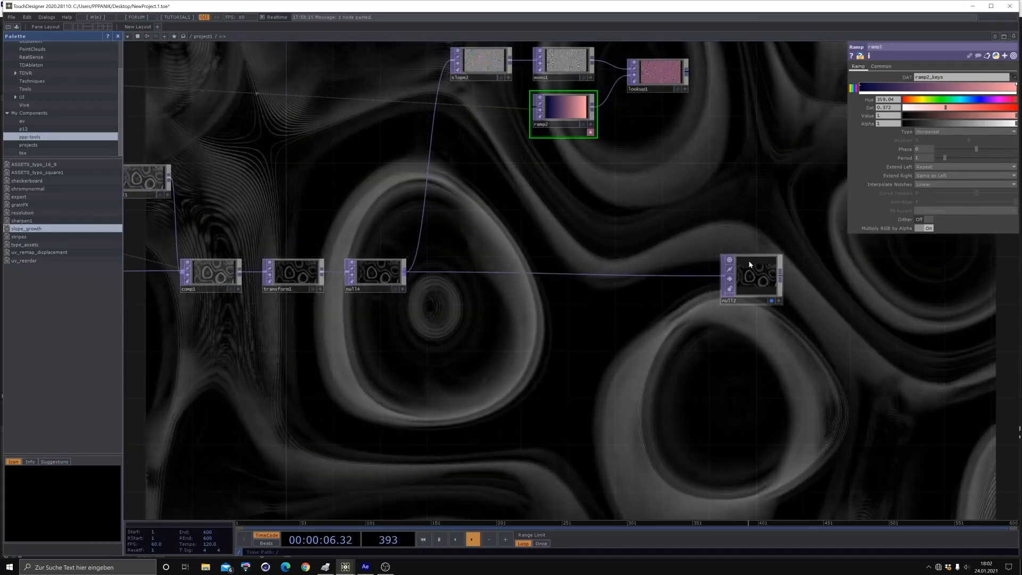
{"action": "left_click_drag", "start_coordinate": [754, 267], "coordinate": [766, 268]}
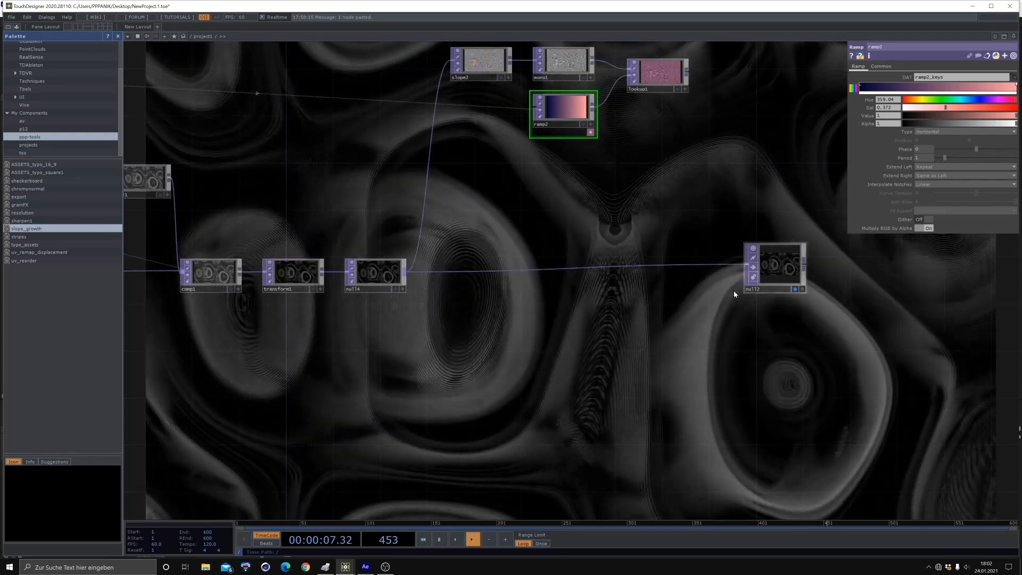
{"action": "scroll", "coordinate": [498, 287], "scroll_direction": "up", "scroll_amount": 5}
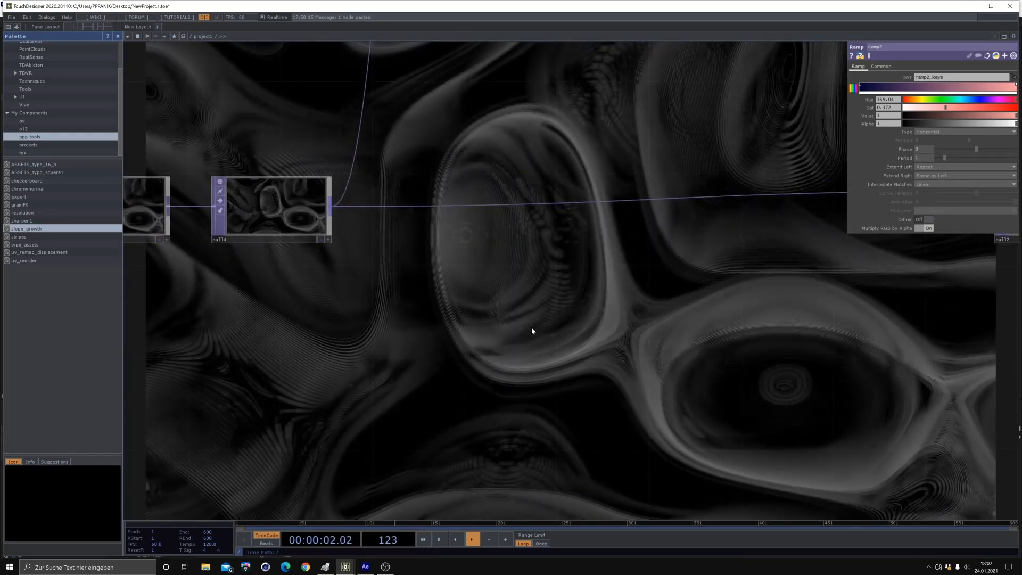
{"action": "scroll", "coordinate": [512, 379], "scroll_direction": "down", "scroll_amount": 3}
{"action": "left_click_drag", "start_coordinate": [513, 384], "coordinate": [474, 484]}
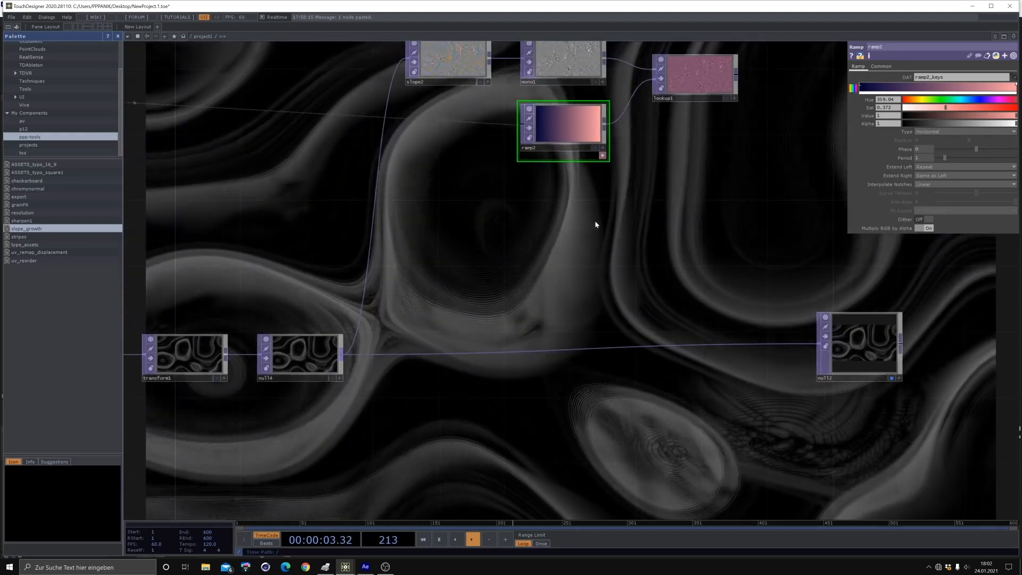
{"action": "left_click_drag", "start_coordinate": [595, 224], "coordinate": [593, 251]}
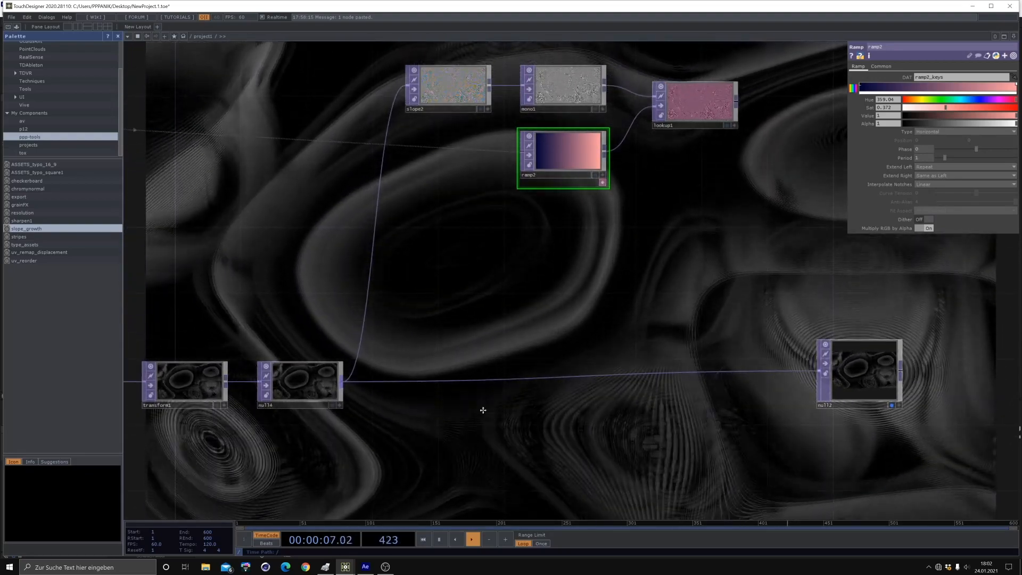
- Duplicate noise2 and place the copy below ramp2, above the wire between null4 and null2
{"action": "left_click_drag", "start_coordinate": [483, 410], "coordinate": [452, 305]}
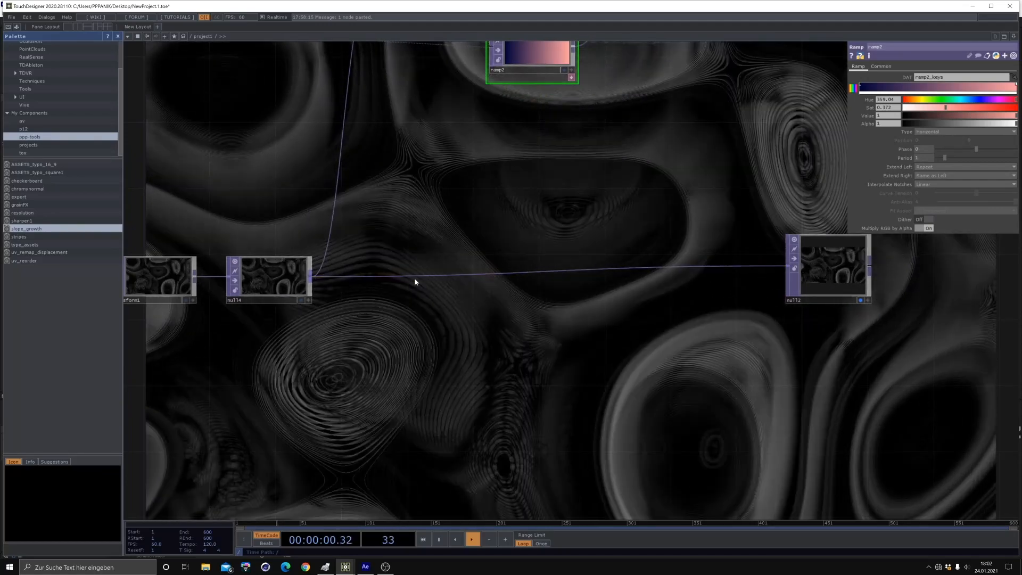
{"action": "right_click", "coordinate": [415, 279]}
{"action": "left_click", "coordinate": [381, 326]}
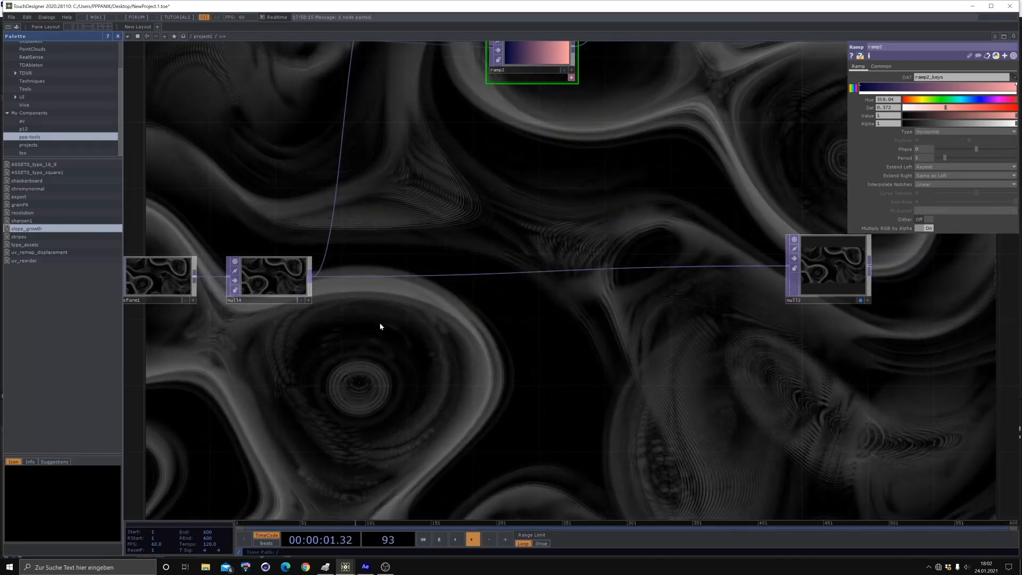
{"action": "scroll", "coordinate": [513, 367], "scroll_direction": "down", "scroll_amount": 6}
{"action": "left_click_drag", "start_coordinate": [561, 276], "coordinate": [869, 364]}
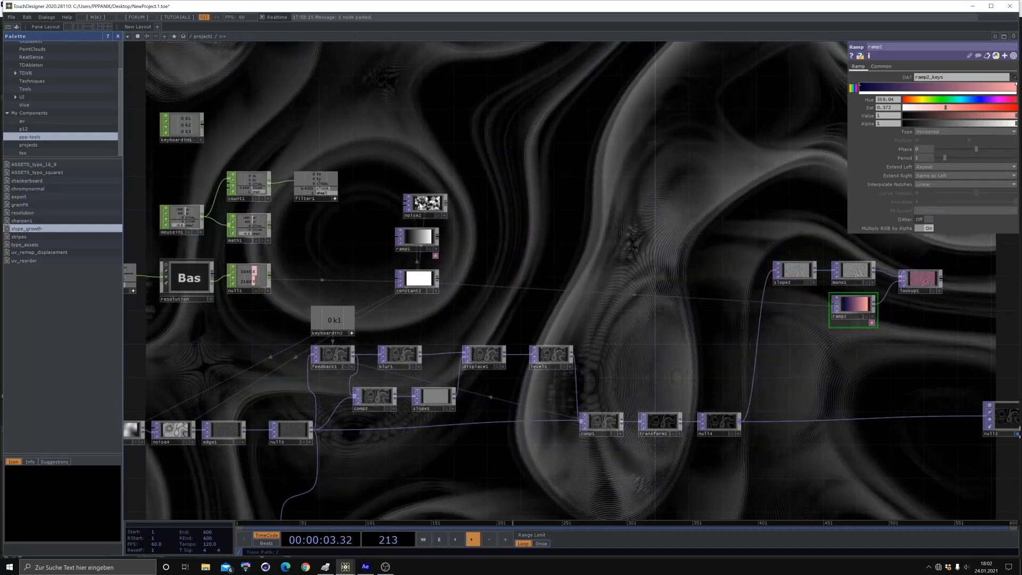
{"action": "left_click", "coordinate": [425, 203]}
{"action": "key", "text": "ctrl+c"}
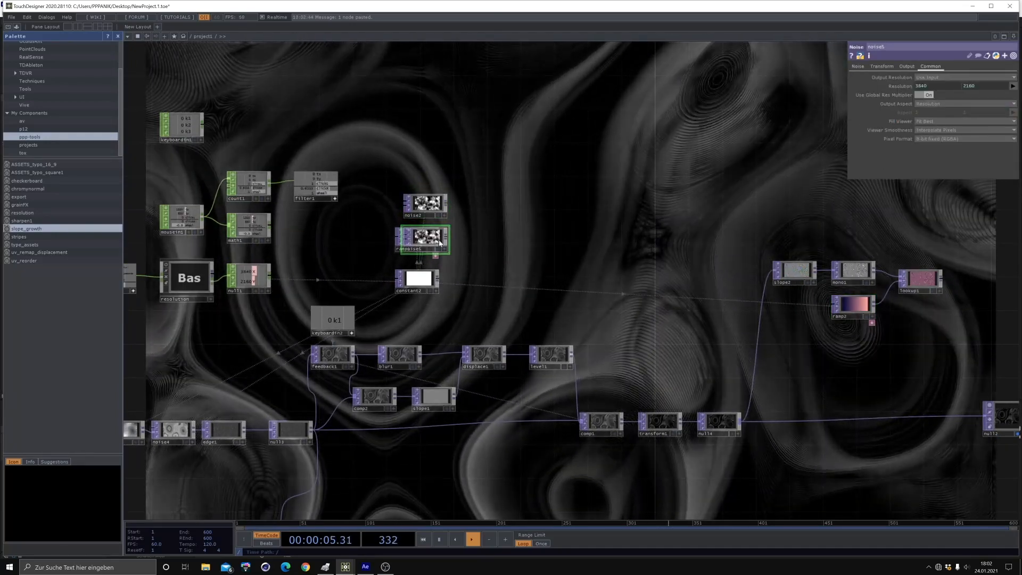
{"action": "key", "text": "ctrl+v"}
{"action": "left_click_drag", "start_coordinate": [868, 379], "coordinate": [502, 236]}
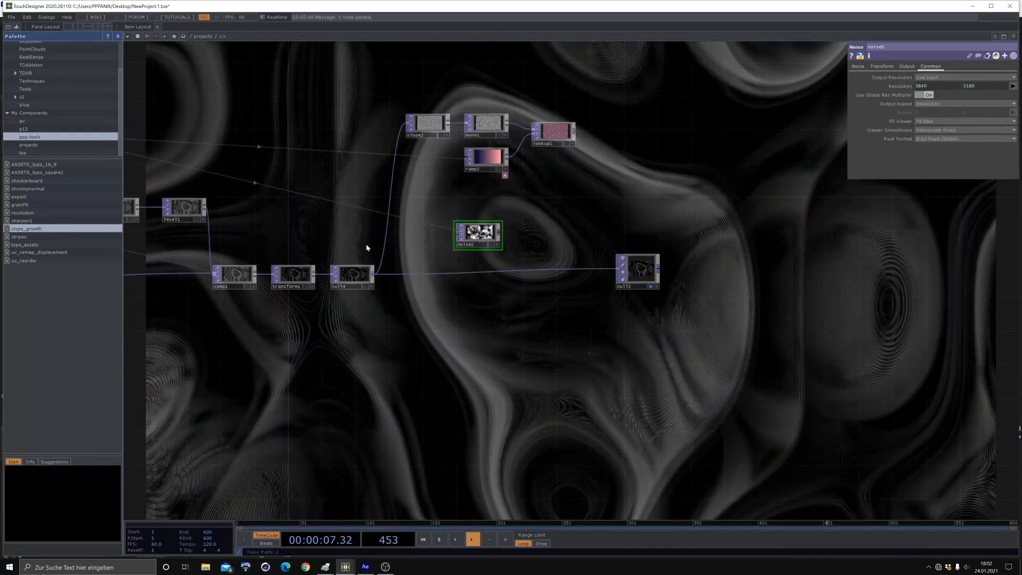
- Wire the noise5 copy between null4 and null2 and line it up with the main chain
{"action": "middle_click_drag", "start_coordinate": [321, 227], "coordinate": [320, 301]}
{"action": "left_click_drag", "start_coordinate": [303, 420], "coordinate": [890, 365]}
{"action": "scroll", "coordinate": [769, 372], "scroll_direction": "down", "scroll_amount": 2}
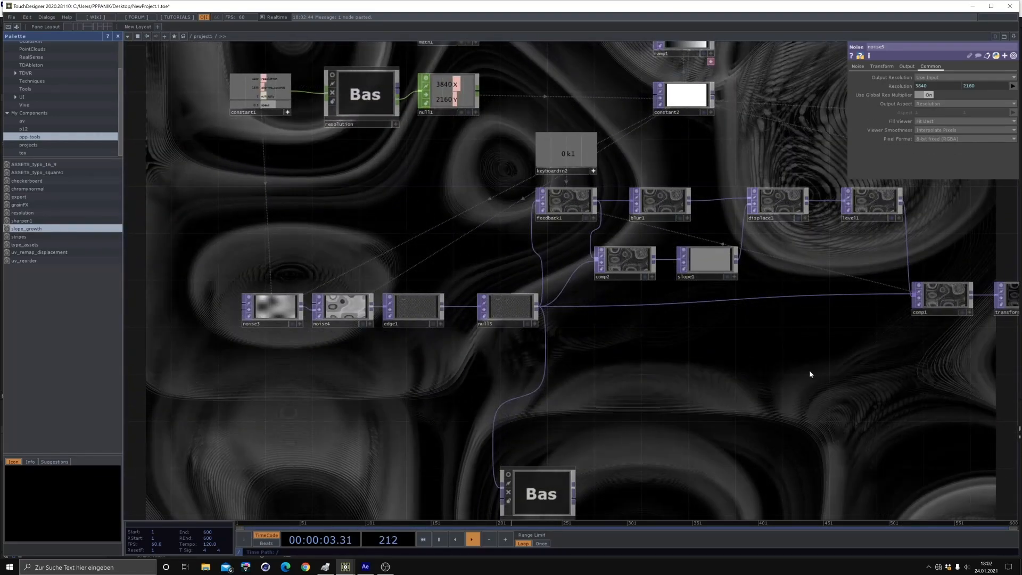
{"action": "left_click_drag", "start_coordinate": [673, 395], "coordinate": [247, 381]}
{"action": "left_click_drag", "start_coordinate": [708, 358], "coordinate": [431, 402]}
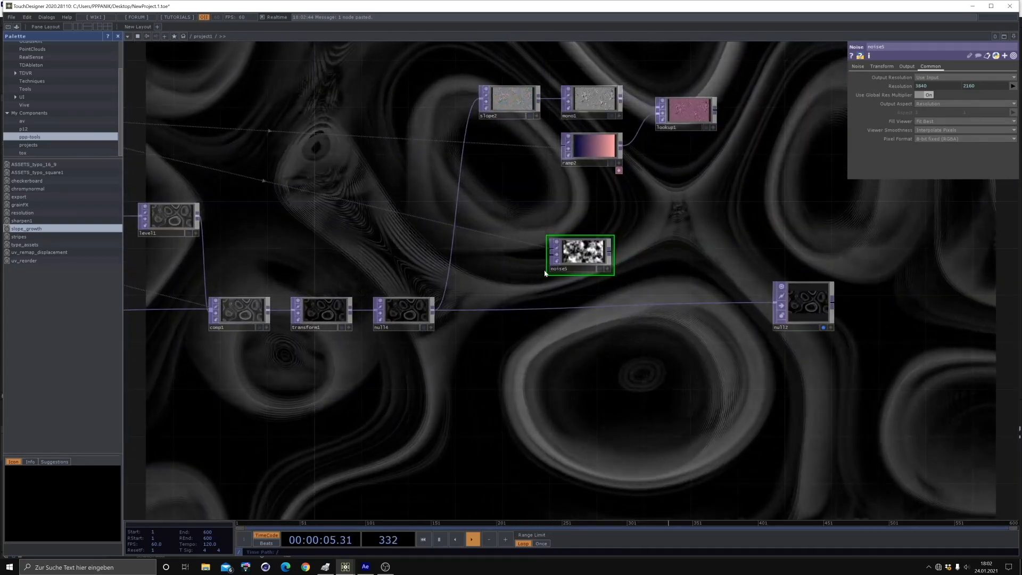
{"action": "scroll", "coordinate": [436, 318], "scroll_direction": "up", "scroll_amount": 3}
{"action": "left_click_drag", "start_coordinate": [433, 279], "coordinate": [492, 264]}
{"action": "left_click_drag", "start_coordinate": [576, 260], "coordinate": [705, 325]}
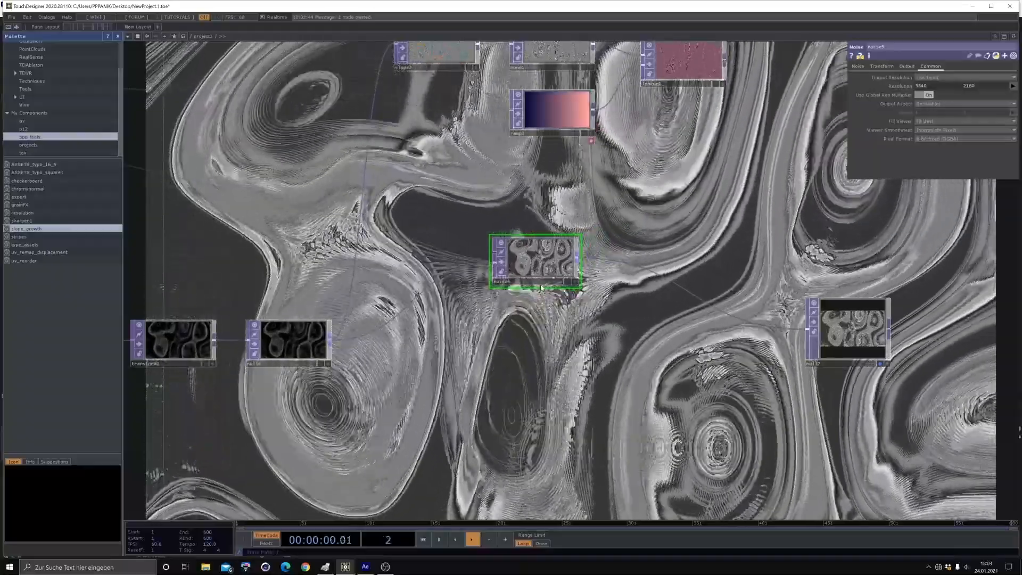
{"action": "left_click_drag", "start_coordinate": [545, 258], "coordinate": [530, 340]}
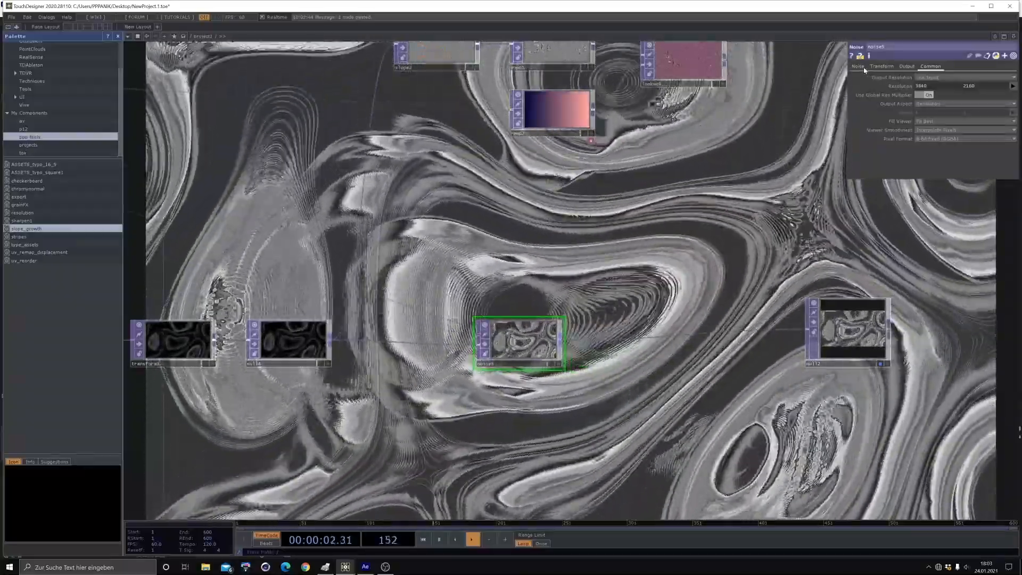
- Configure noise5 with period 2, monochrome off and seed 2742
{"action": "left_click", "coordinate": [857, 66]}
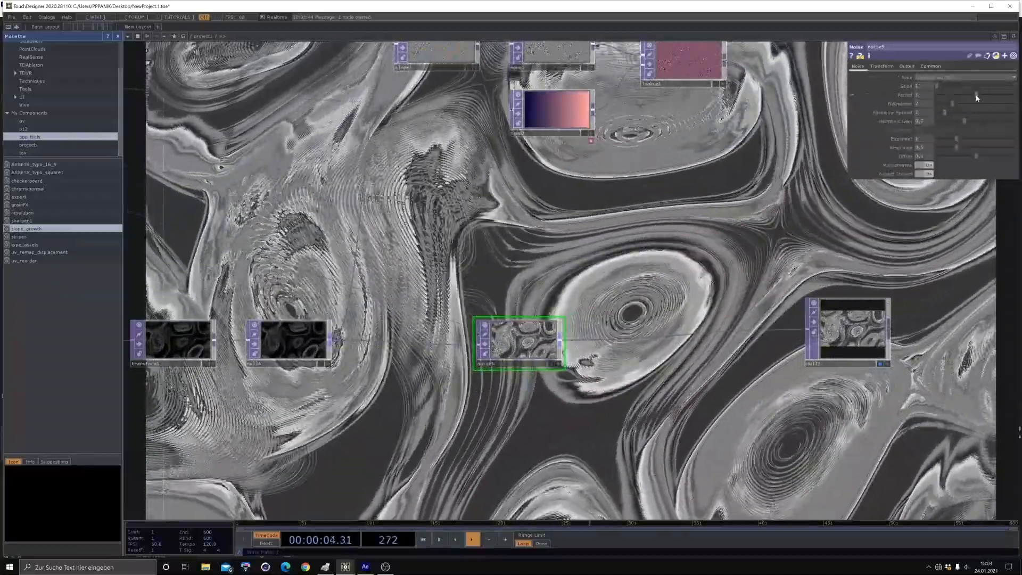
{"action": "left_click_drag", "start_coordinate": [976, 95], "coordinate": [1007, 95]}
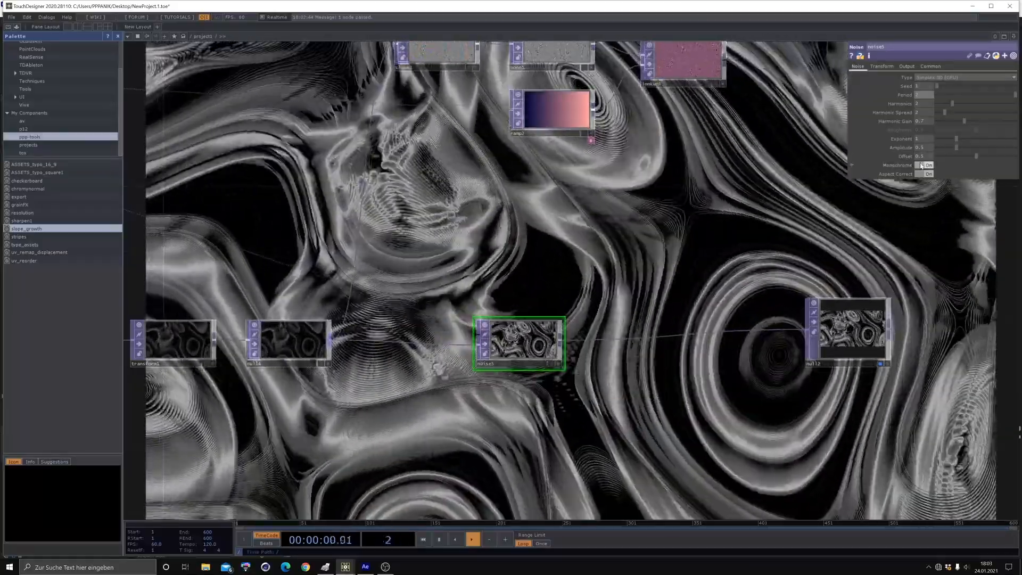
{"action": "left_click", "coordinate": [926, 165]}
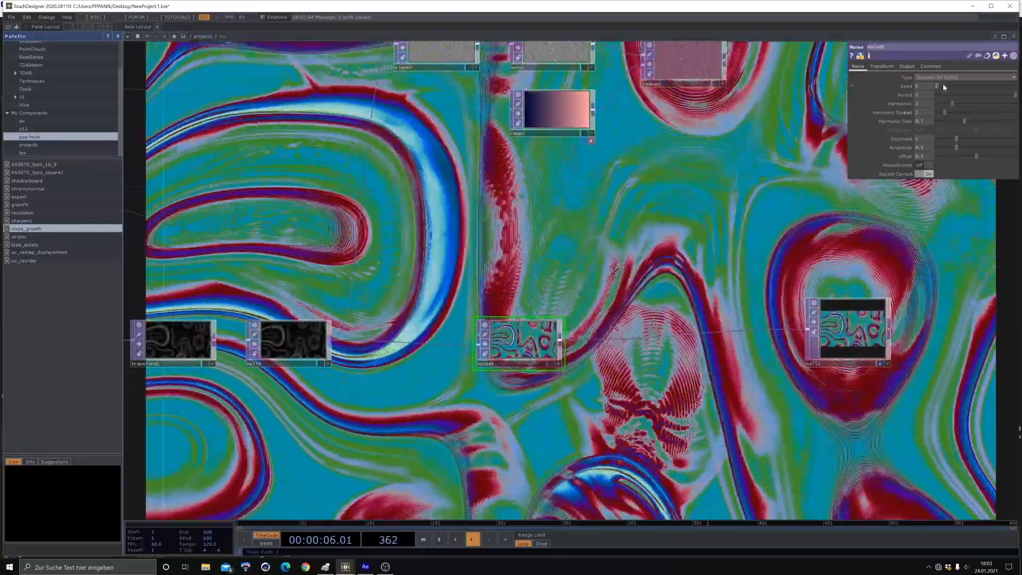
{"action": "left_click", "coordinate": [943, 88]}
{"action": "left_click", "coordinate": [960, 85]}
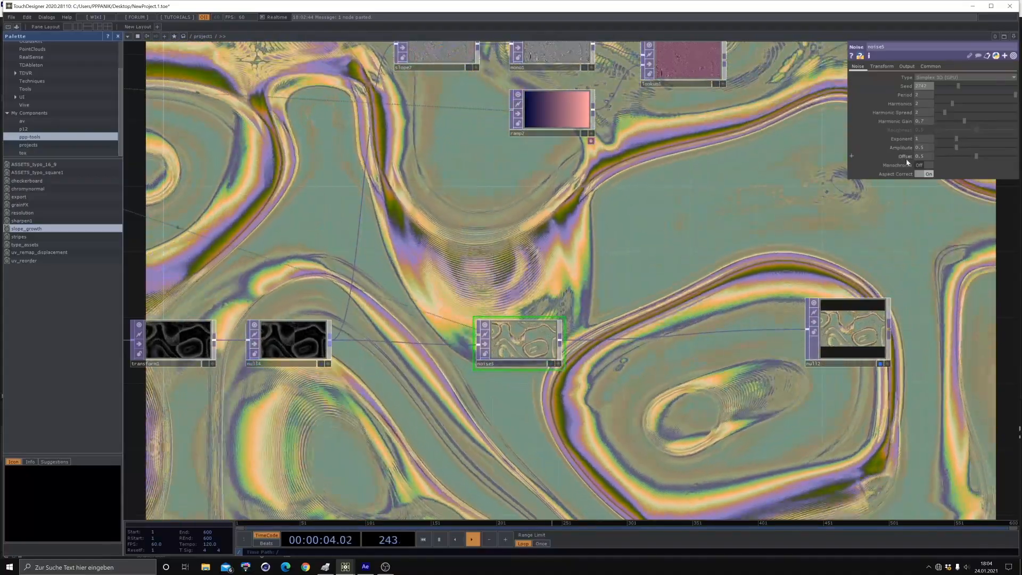
- Try noise5 with harmonics at 0 and vary its period up to 2
{"action": "left_click_drag", "start_coordinate": [952, 104], "coordinate": [925, 109]}
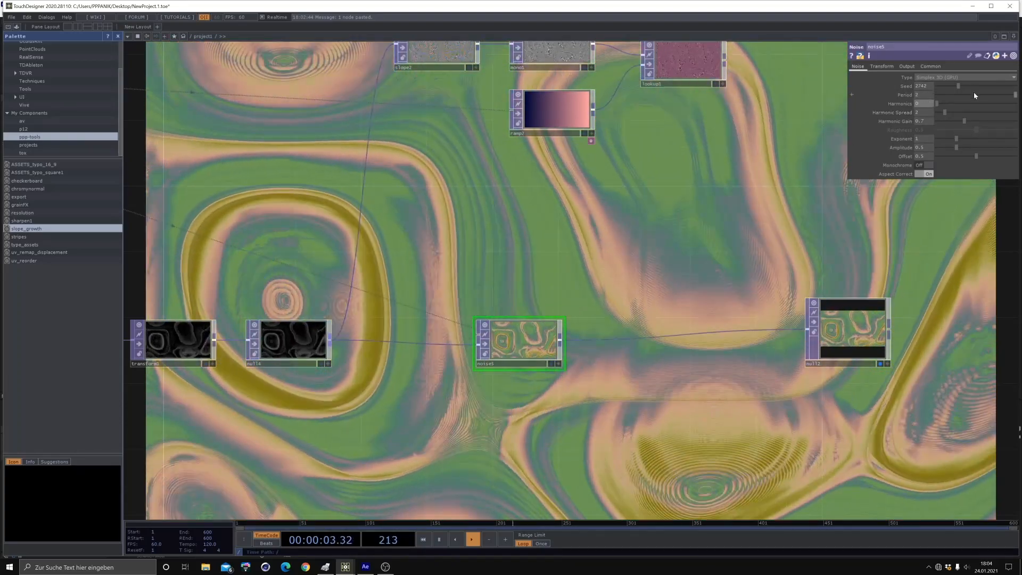
{"action": "left_click_drag", "start_coordinate": [973, 91], "coordinate": [1015, 95]}
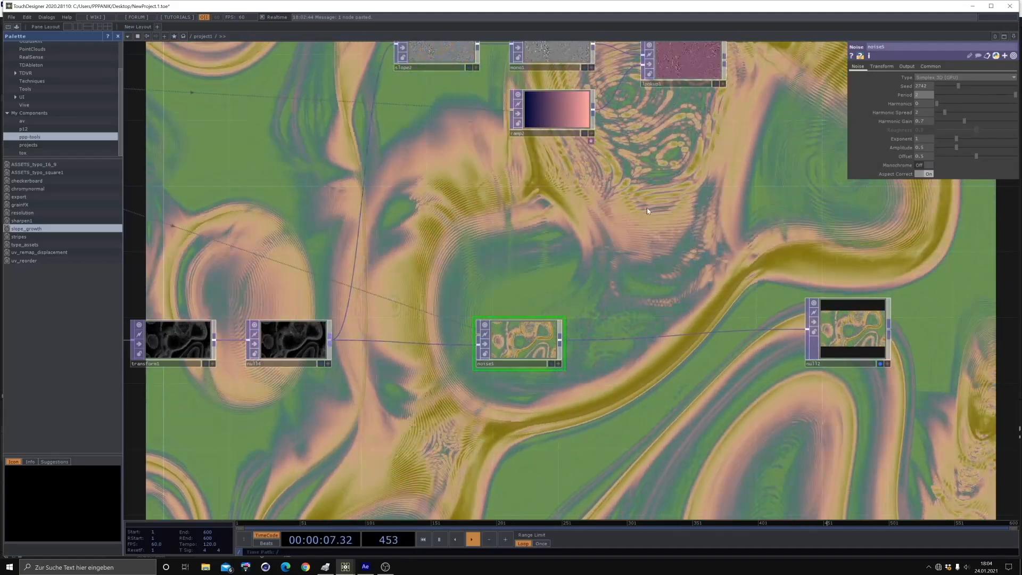
- Add two intermediate keys to ramp2: a yellow-green one with hue 73 and a teal one with hue 161
{"action": "left_click_drag", "start_coordinate": [638, 212], "coordinate": [587, 280]}
{"action": "left_click", "coordinate": [517, 181]}
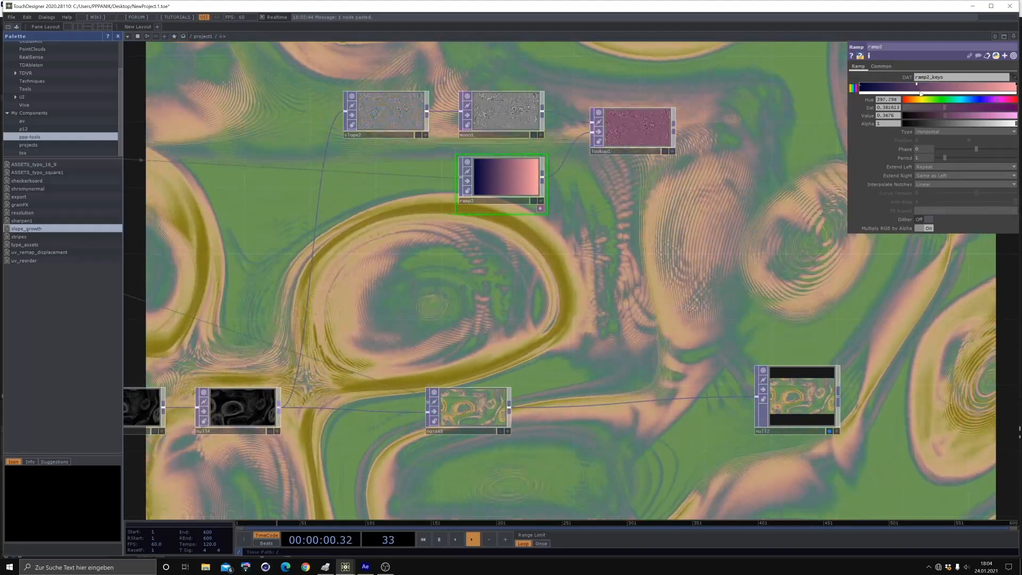
{"action": "left_click", "coordinate": [928, 101]}
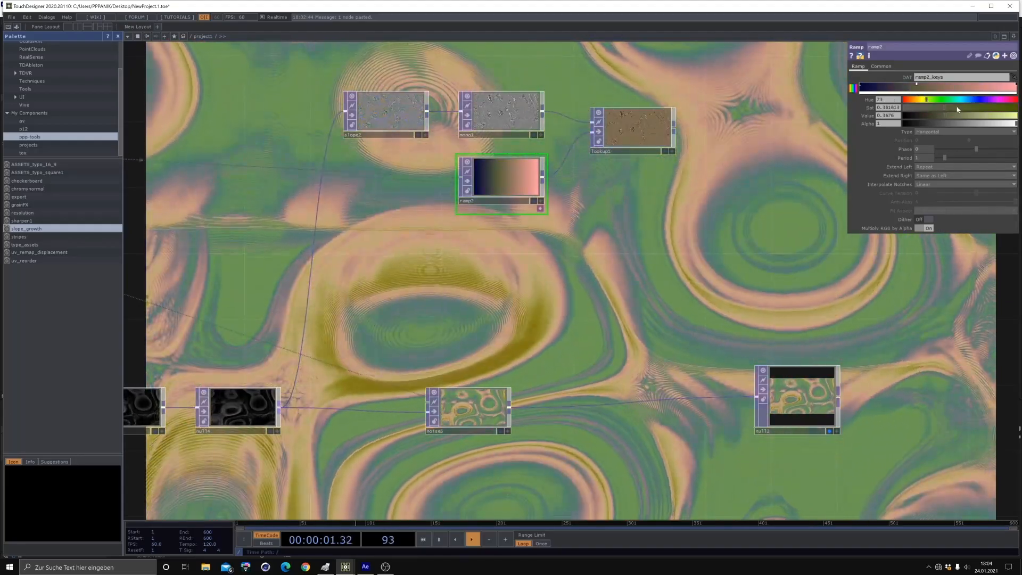
{"action": "left_click_drag", "start_coordinate": [945, 107], "coordinate": [926, 127]}
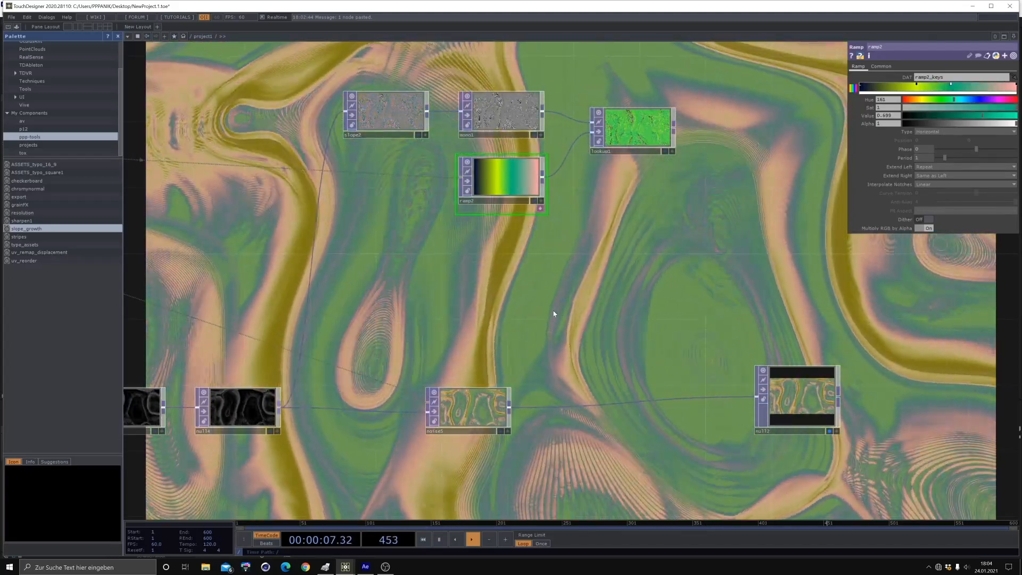
- Set noise5's harmonics to 2
{"action": "left_click_drag", "start_coordinate": [479, 264], "coordinate": [479, 206]}
{"action": "left_click", "coordinate": [489, 364]}
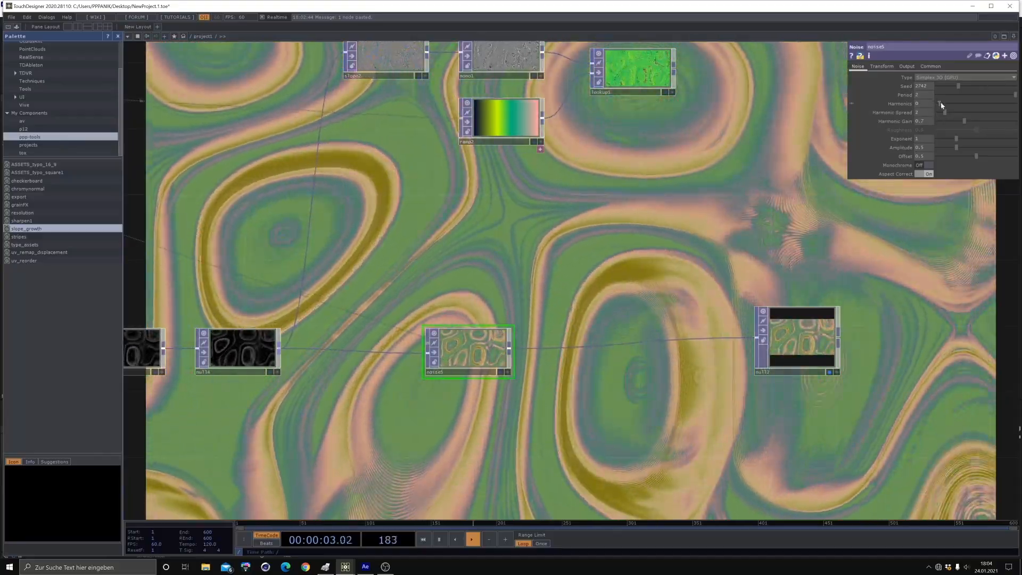
{"action": "left_click_drag", "start_coordinate": [941, 105], "coordinate": [956, 104]}
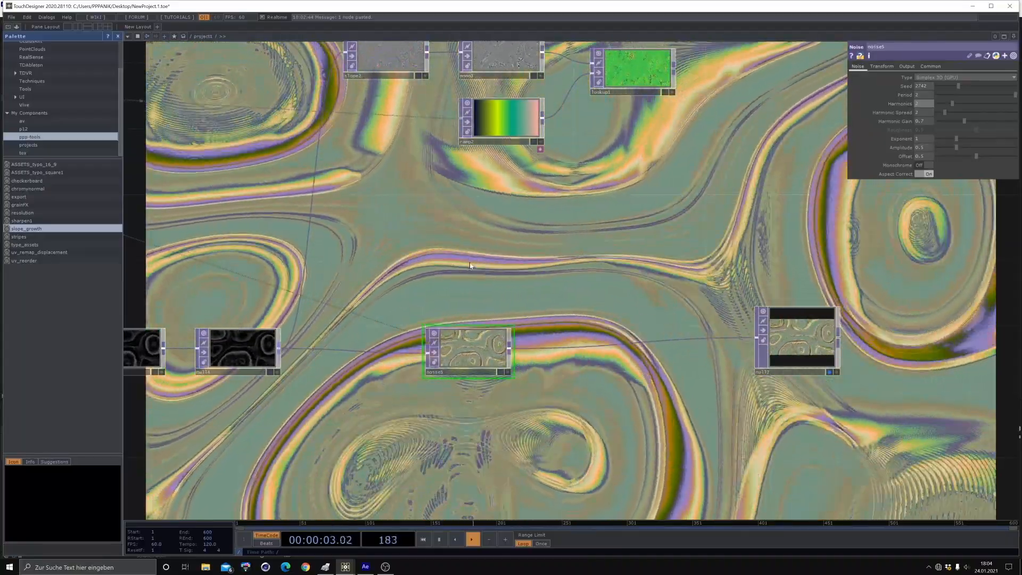
- Link noise5's Z translate to constant1's absTime_seconds channel with a CHOP reference
{"action": "left_click_drag", "start_coordinate": [469, 265], "coordinate": [474, 223]}
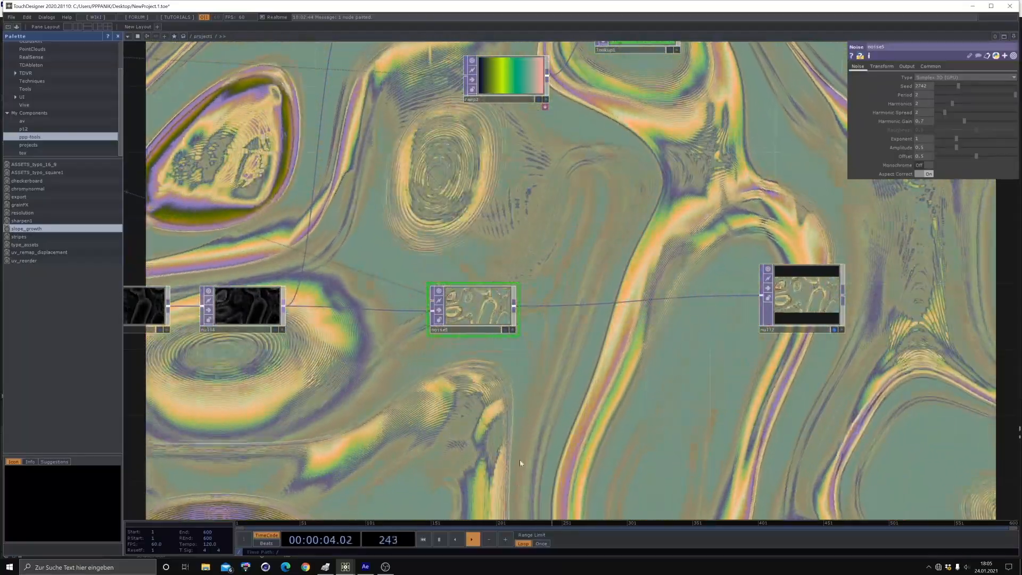
{"action": "left_click_drag", "start_coordinate": [493, 364], "coordinate": [478, 306]}
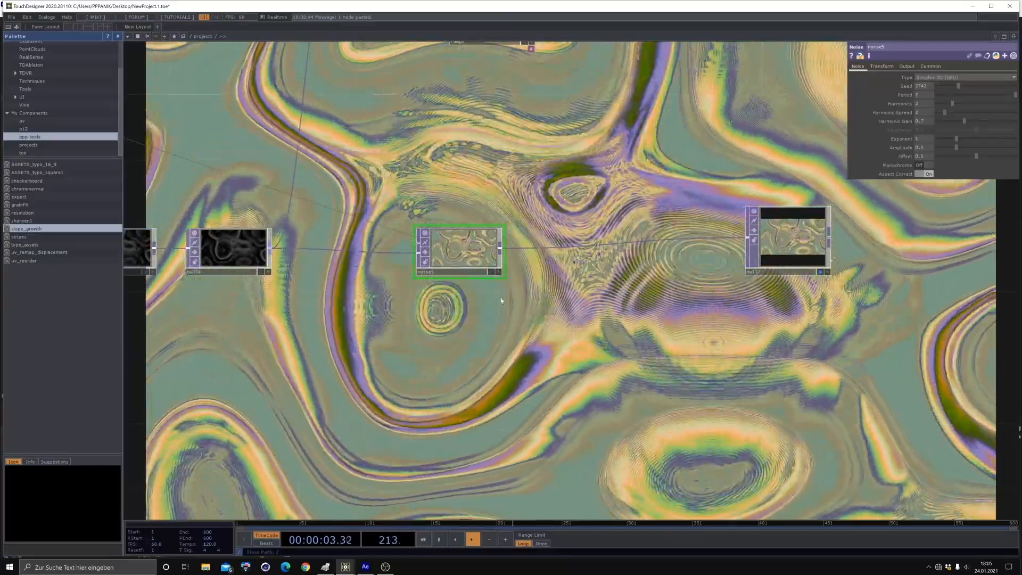
{"action": "left_click_drag", "start_coordinate": [512, 142], "coordinate": [716, 237]}
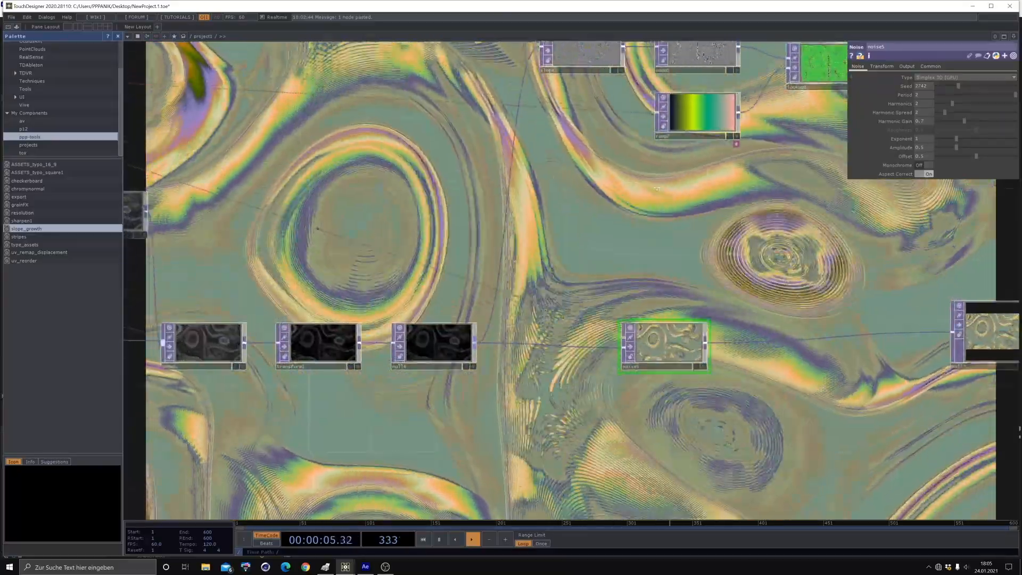
{"action": "left_click_drag", "start_coordinate": [257, 195], "coordinate": [520, 180]}
{"action": "scroll", "coordinate": [519, 179], "scroll_direction": "down", "scroll_amount": 3}
{"action": "left_click", "coordinate": [881, 67]}
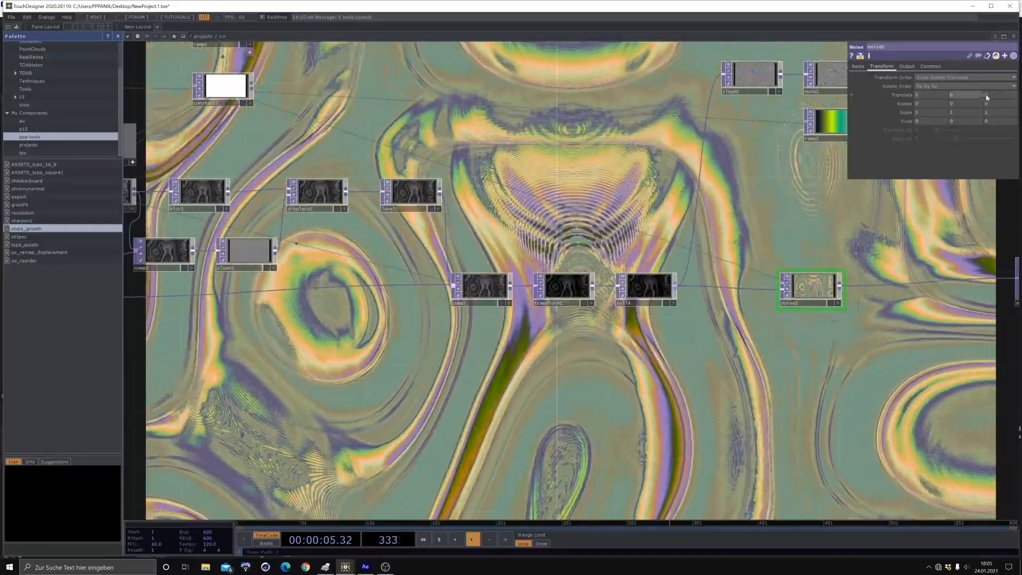
{"action": "scroll", "coordinate": [745, 362], "scroll_direction": "down", "scroll_amount": 3}
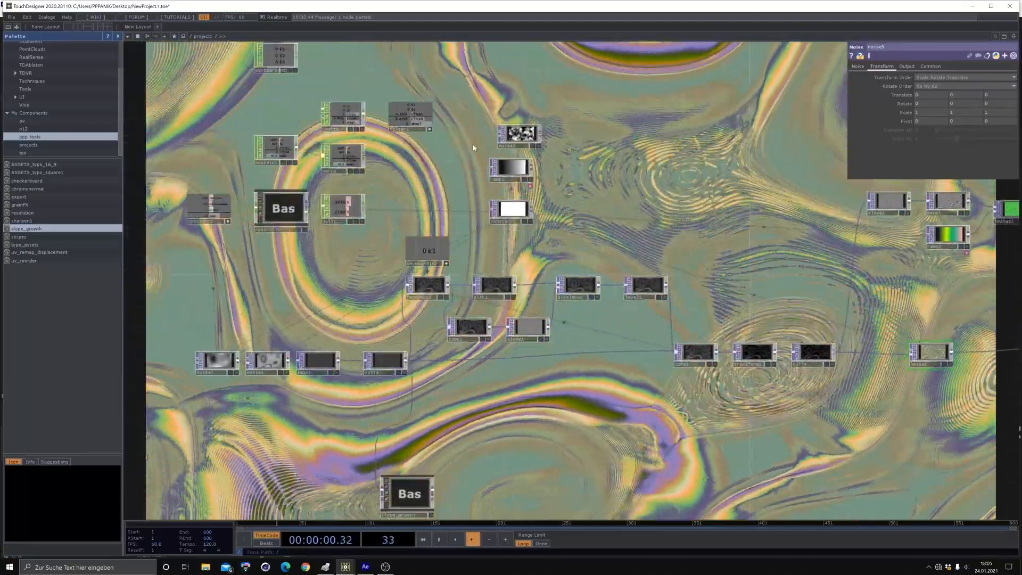
{"action": "left_click_drag", "start_coordinate": [472, 145], "coordinate": [486, 149]}
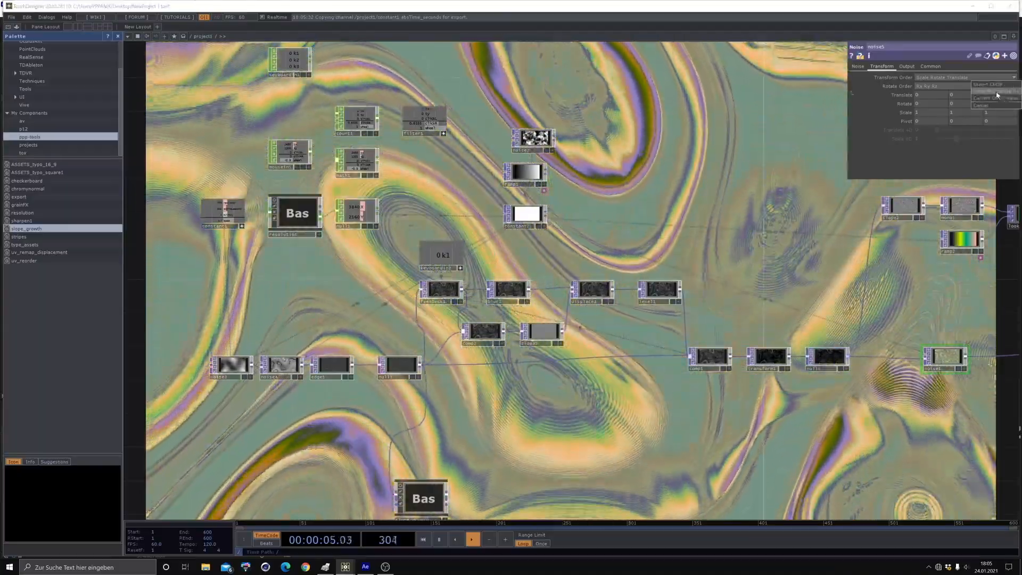
{"action": "left_click", "coordinate": [997, 94]}
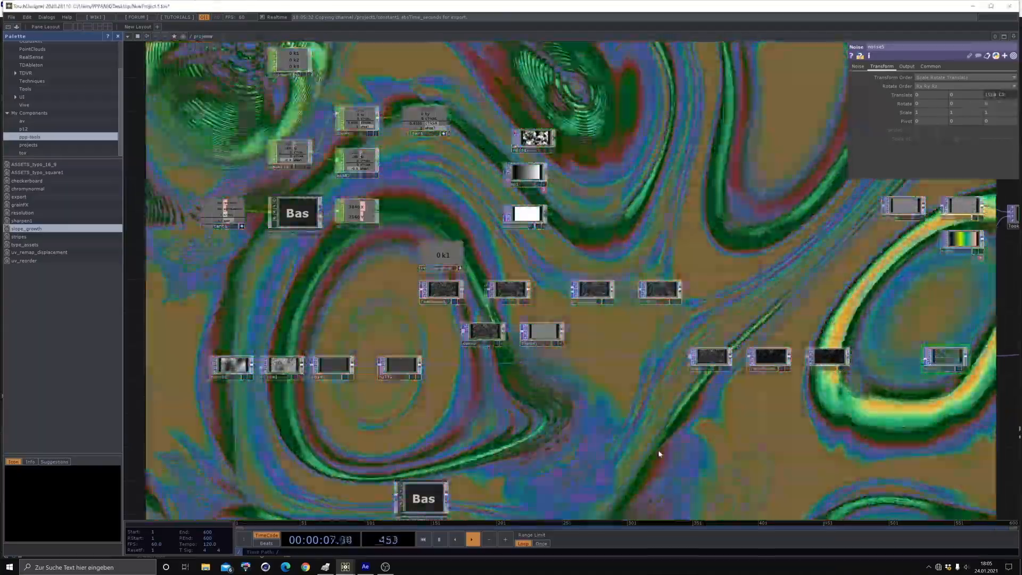
- Slow the animation by adding a divisor to the absTime_seconds expression in noise5's Z translate
{"action": "left_click_drag", "start_coordinate": [658, 451], "coordinate": [339, 373]}
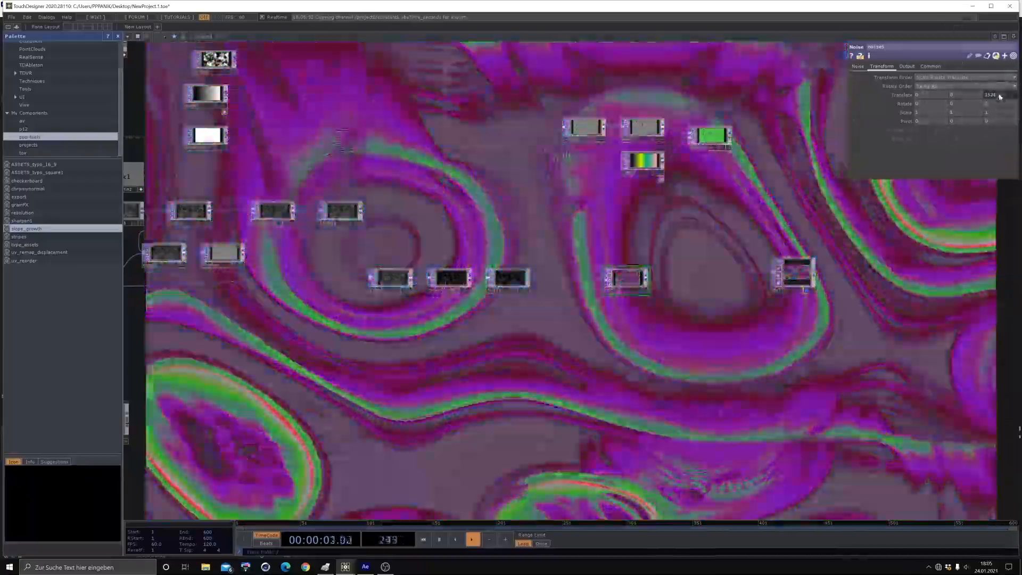
{"action": "left_click", "coordinate": [999, 95]}
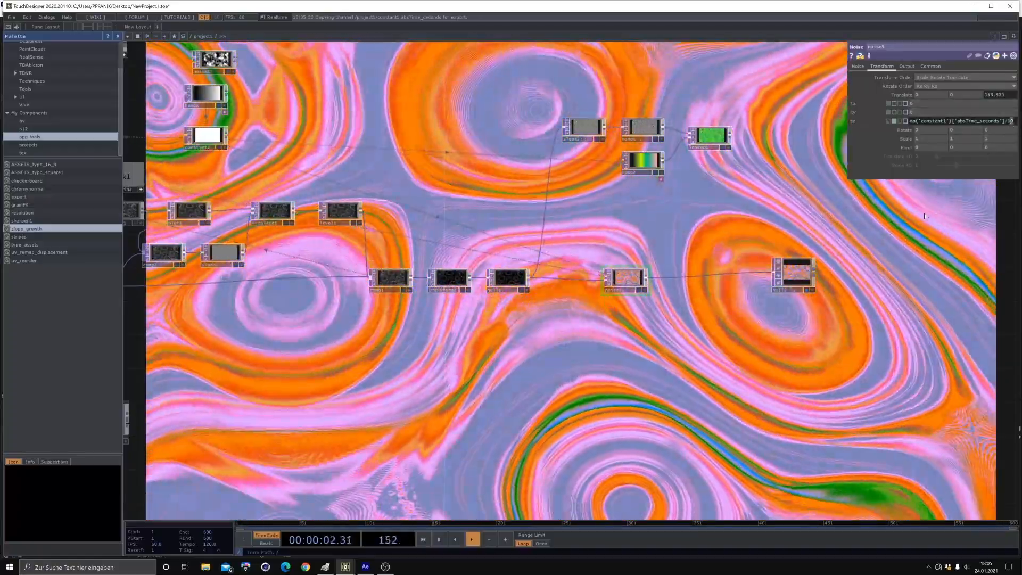
{"action": "left_click", "coordinate": [848, 350]}
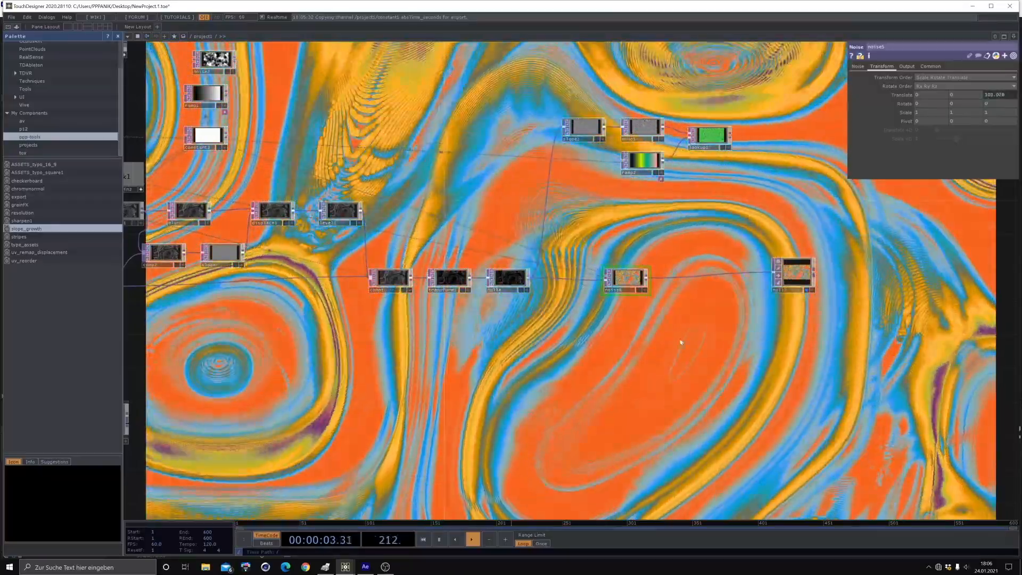
- Move noise5 above the main chain between null4 and null2, and compare its output with null4's up close
{"action": "scroll", "coordinate": [644, 286], "scroll_direction": "up", "scroll_amount": 2}
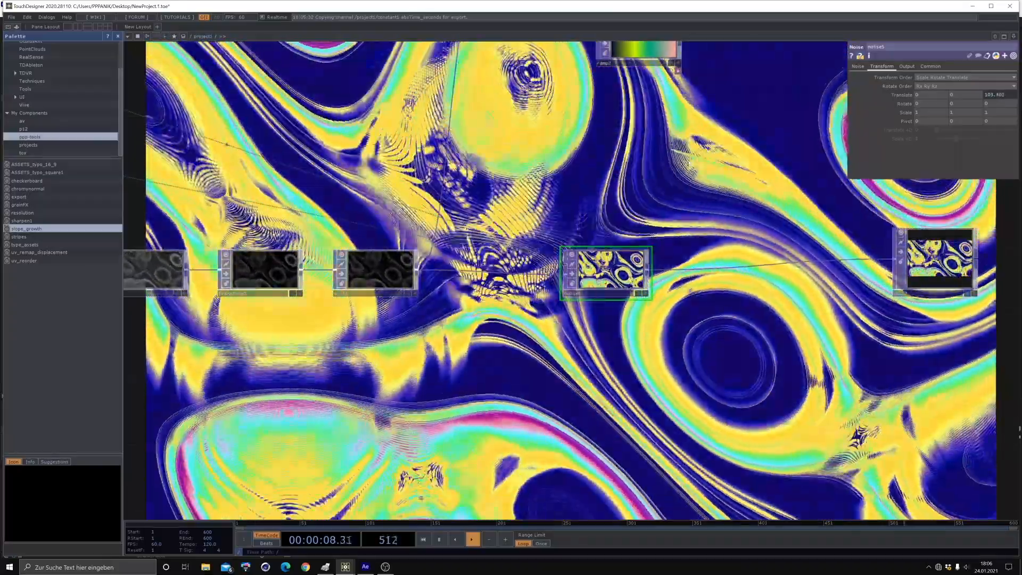
{"action": "left_click_drag", "start_coordinate": [662, 156], "coordinate": [617, 195]}
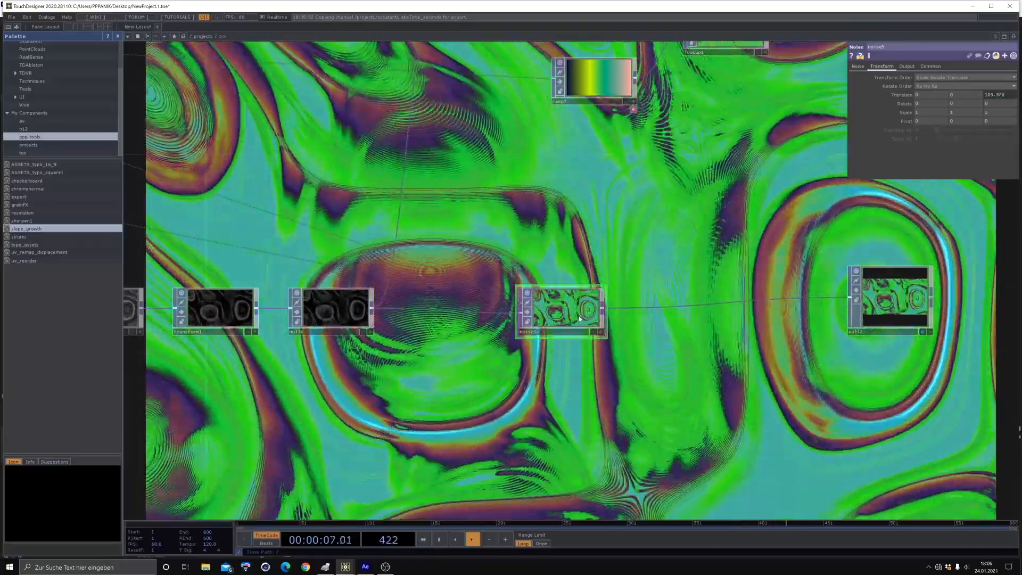
{"action": "left_click_drag", "start_coordinate": [561, 319], "coordinate": [543, 237]}
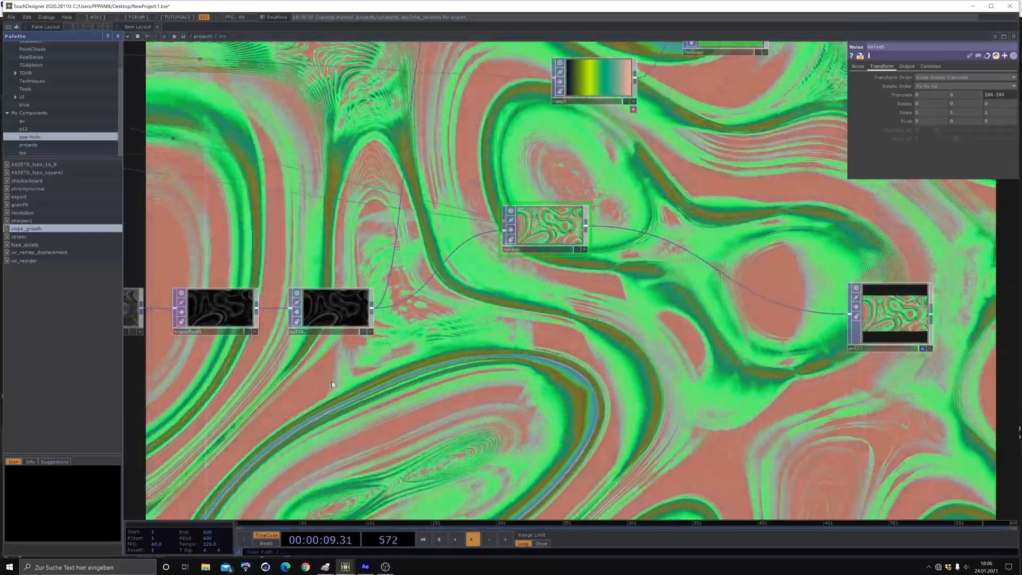
{"action": "scroll", "coordinate": [305, 318], "scroll_direction": "up", "scroll_amount": 4}
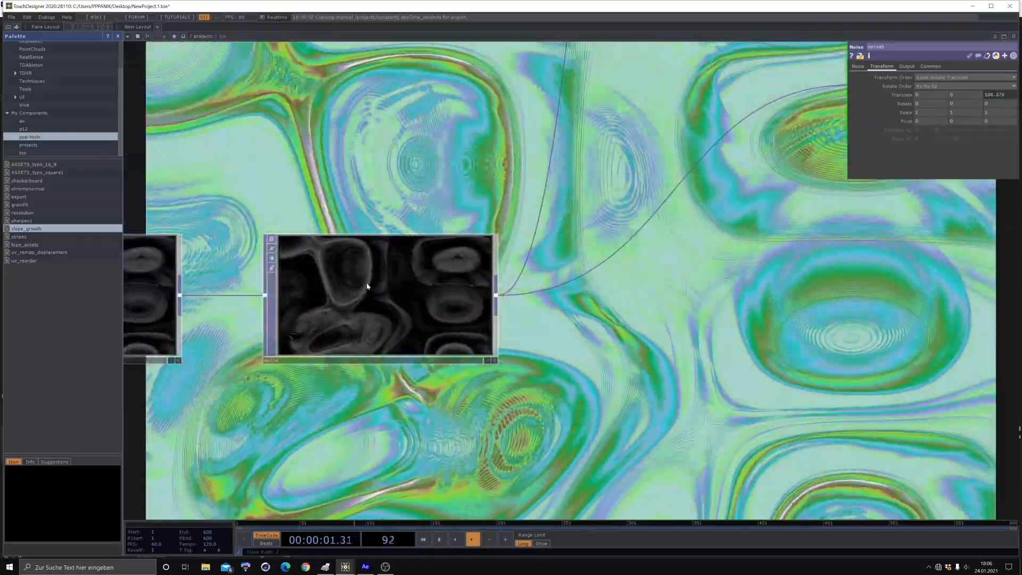
{"action": "left_click_drag", "start_coordinate": [766, 187], "coordinate": [449, 245]}
{"action": "scroll", "coordinate": [554, 266], "scroll_direction": "down", "scroll_amount": 5}
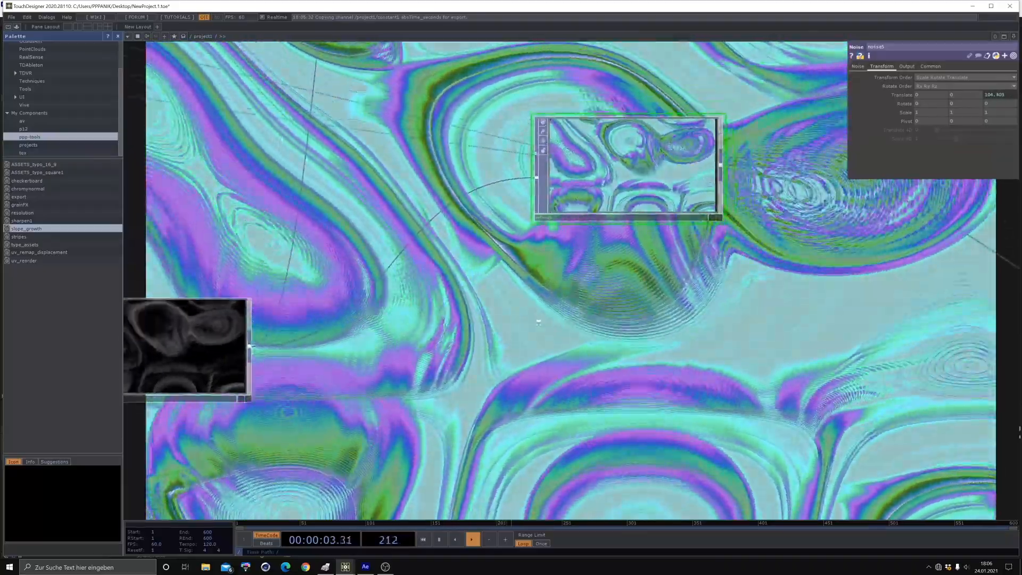
- Insert a Composite TOP between noise5 and null2 and wire null4 into it as the second input
{"action": "scroll", "coordinate": [499, 301], "scroll_direction": "down", "scroll_amount": 2}
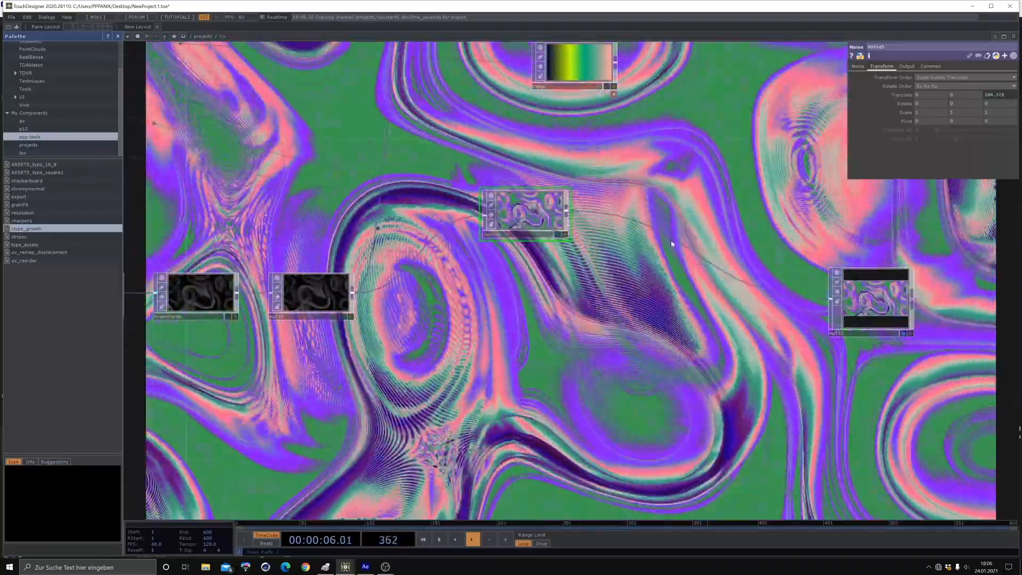
{"action": "right_click", "coordinate": [674, 240]}
{"action": "left_click", "coordinate": [687, 230]}
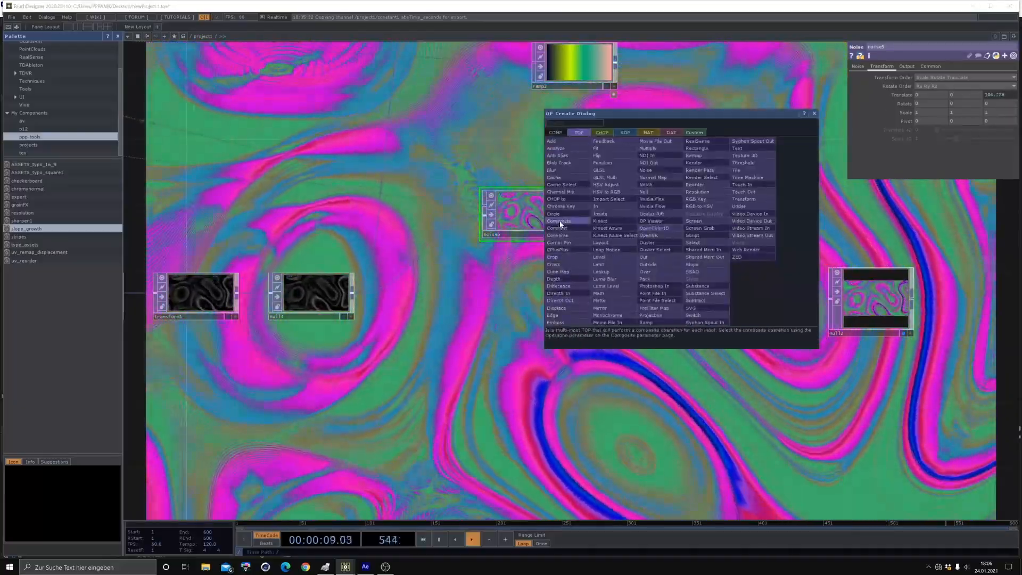
{"action": "left_click", "coordinate": [559, 221]}
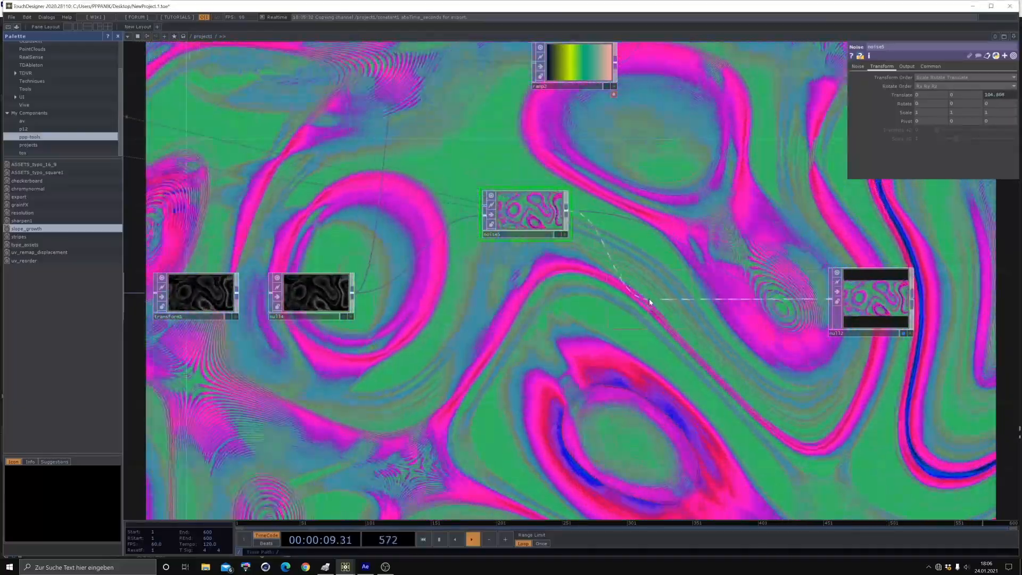
{"action": "left_click", "coordinate": [650, 298]}
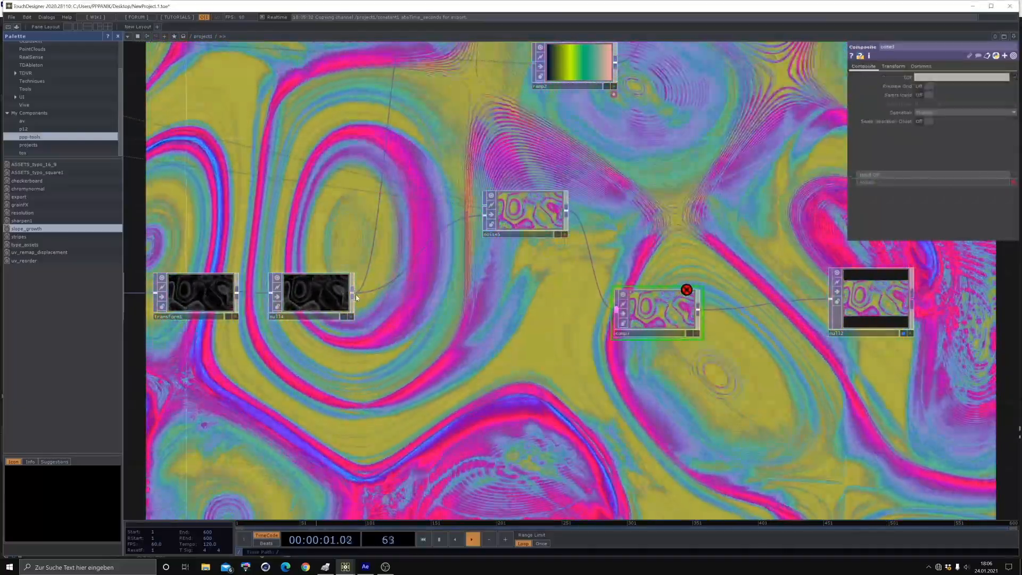
{"action": "left_click", "coordinate": [353, 294]}
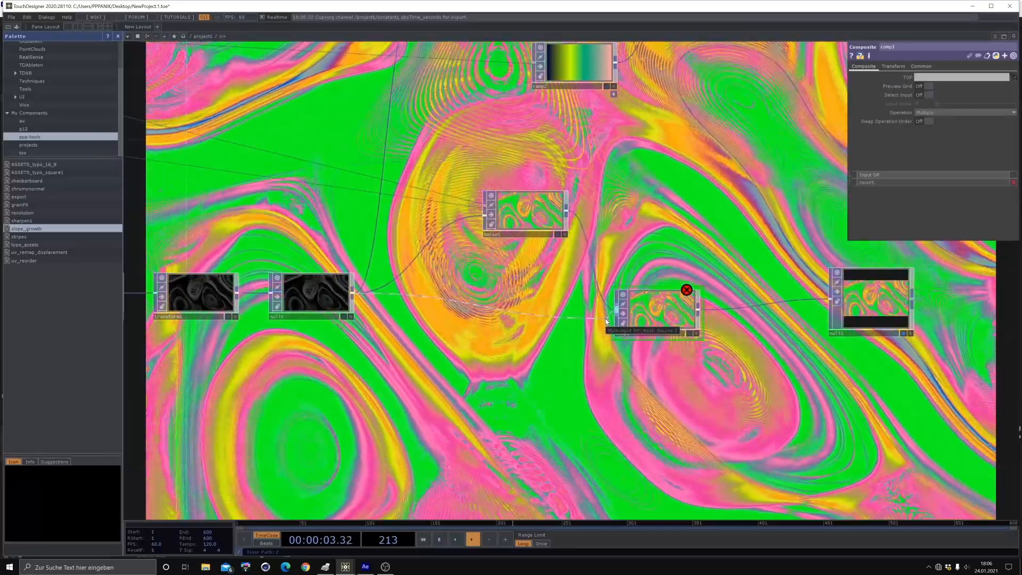
{"action": "left_click", "coordinate": [605, 321]}
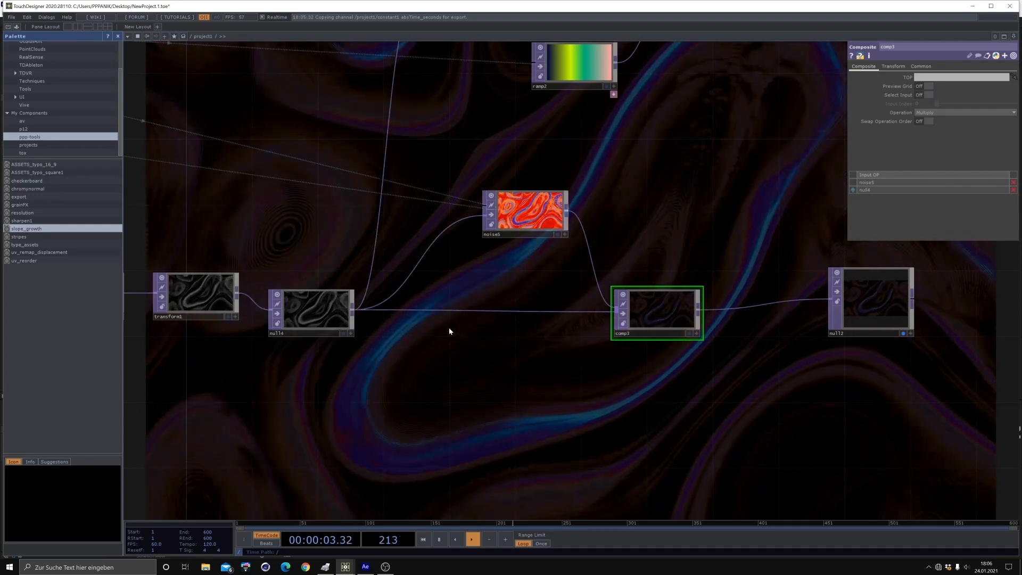
- Insert a Level TOP between null4 and the Composite TOP, with brightness 2 and contrast 1.03
{"action": "right_click", "coordinate": [475, 312]}
{"action": "left_click", "coordinate": [486, 299]}
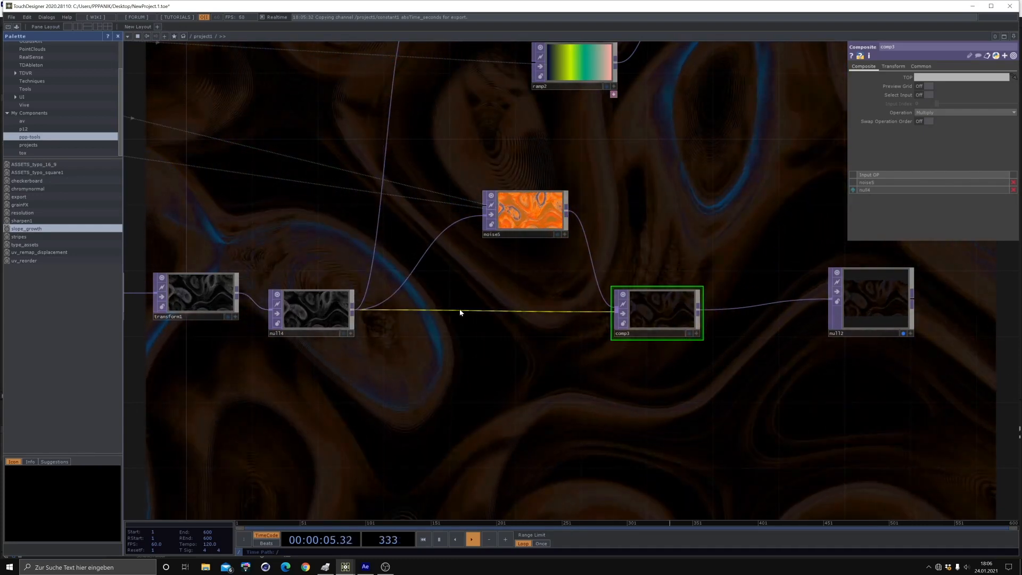
{"action": "left_click", "coordinate": [475, 306]}
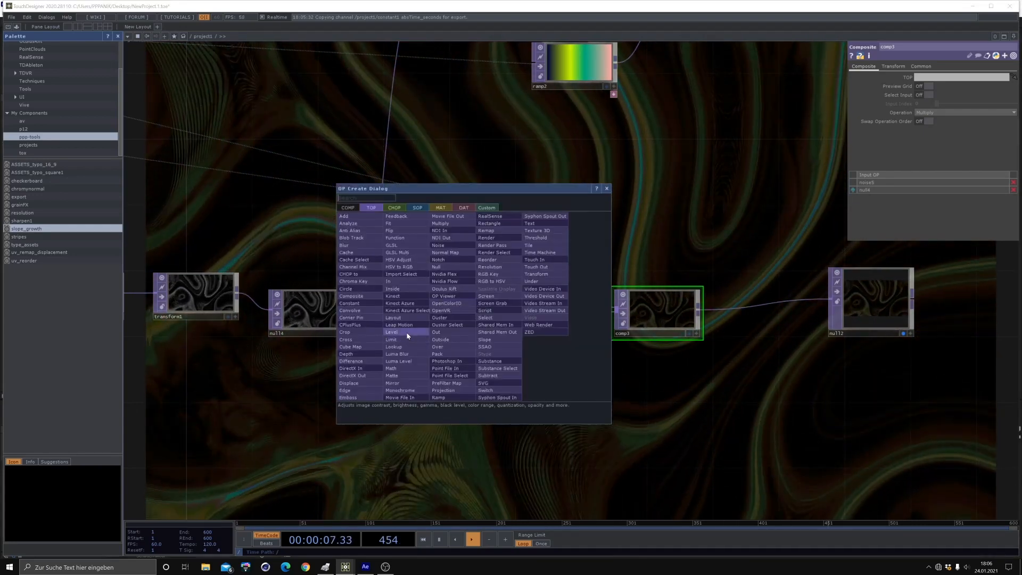
{"action": "left_click", "coordinate": [407, 332]}
{"action": "left_click", "coordinate": [511, 306]}
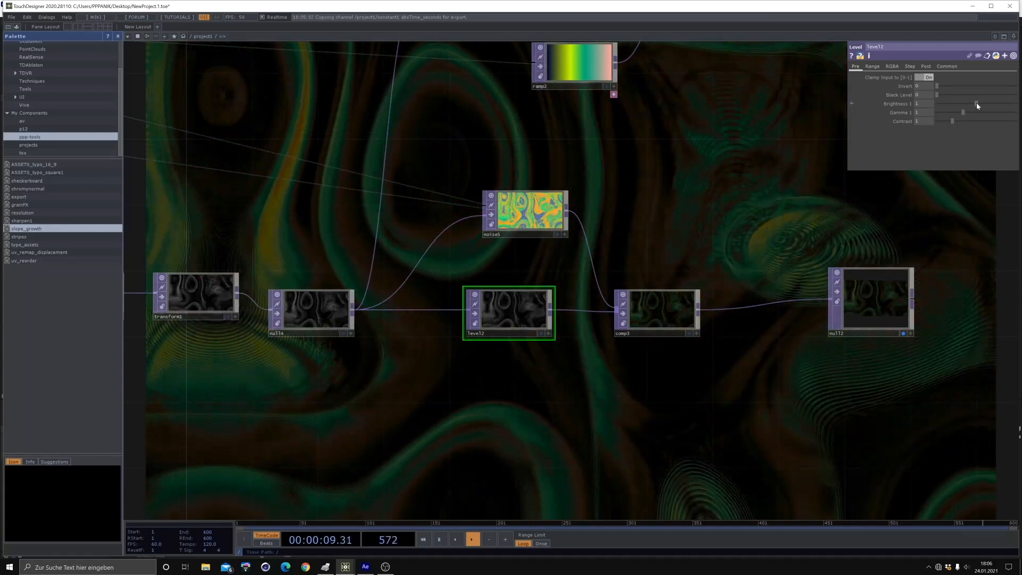
{"action": "left_click_drag", "start_coordinate": [992, 100], "coordinate": [1015, 104]}
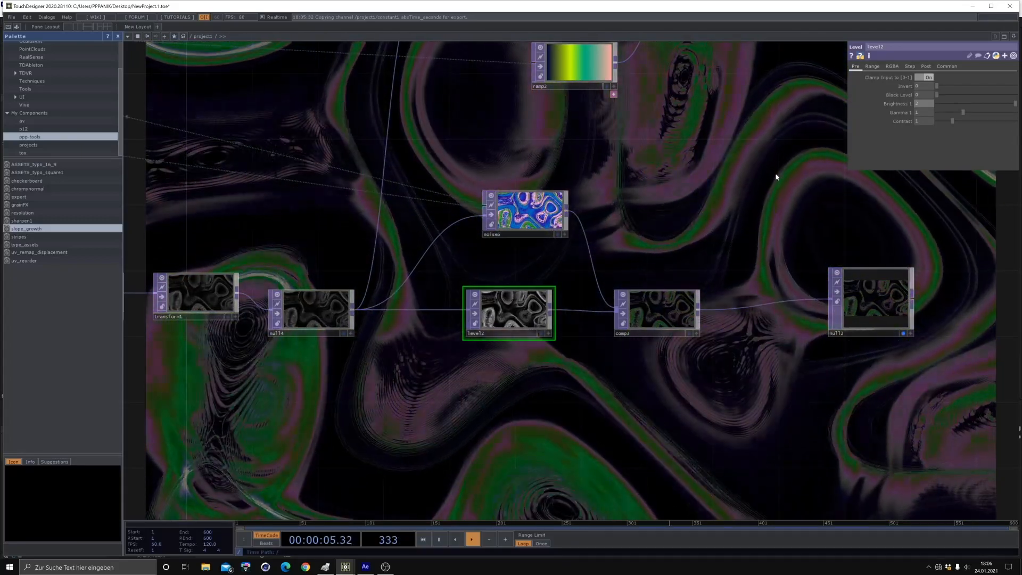
{"action": "left_click_drag", "start_coordinate": [954, 120], "coordinate": [953, 124]}
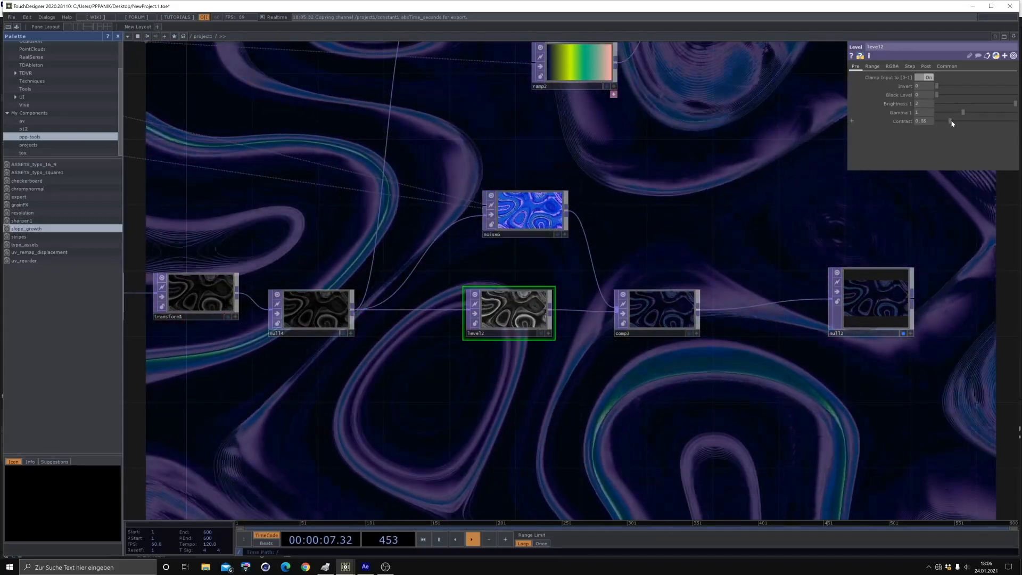
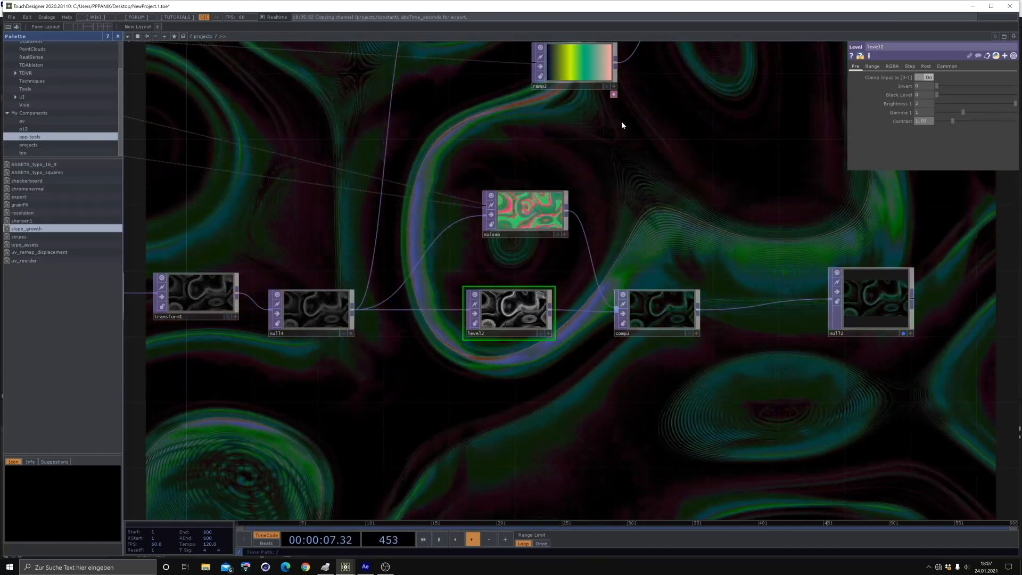
- Move null2 farther away from the Composite TOP to free space in the main chain
{"action": "scroll", "coordinate": [661, 154], "scroll_direction": "down", "scroll_amount": 2}
{"action": "scroll", "coordinate": [662, 155], "scroll_direction": "down", "scroll_amount": 2}
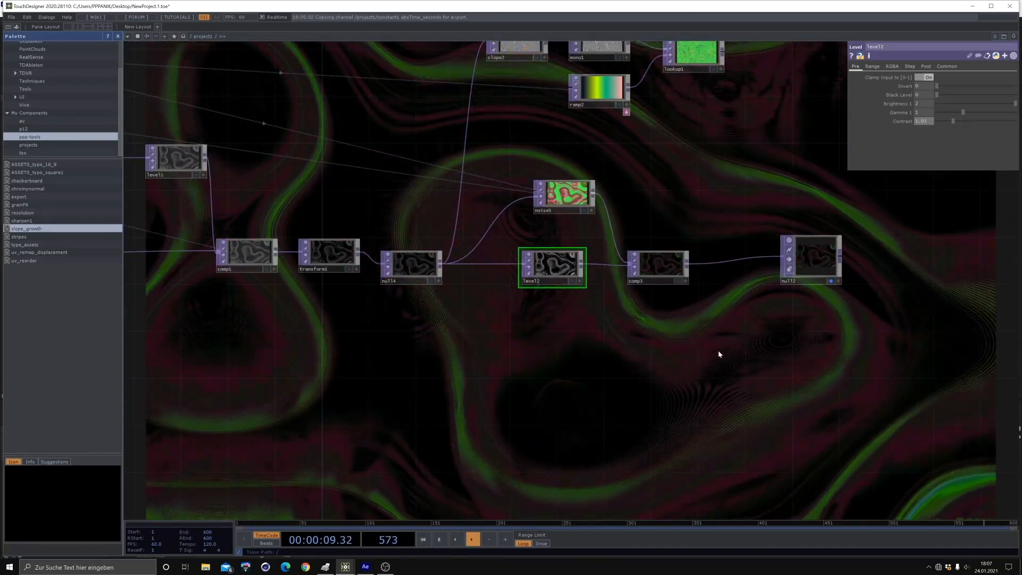
{"action": "left_click_drag", "start_coordinate": [595, 380], "coordinate": [422, 452]}
{"action": "left_click_drag", "start_coordinate": [554, 365], "coordinate": [556, 352]}
{"action": "left_click_drag", "start_coordinate": [661, 320], "coordinate": [793, 283]}
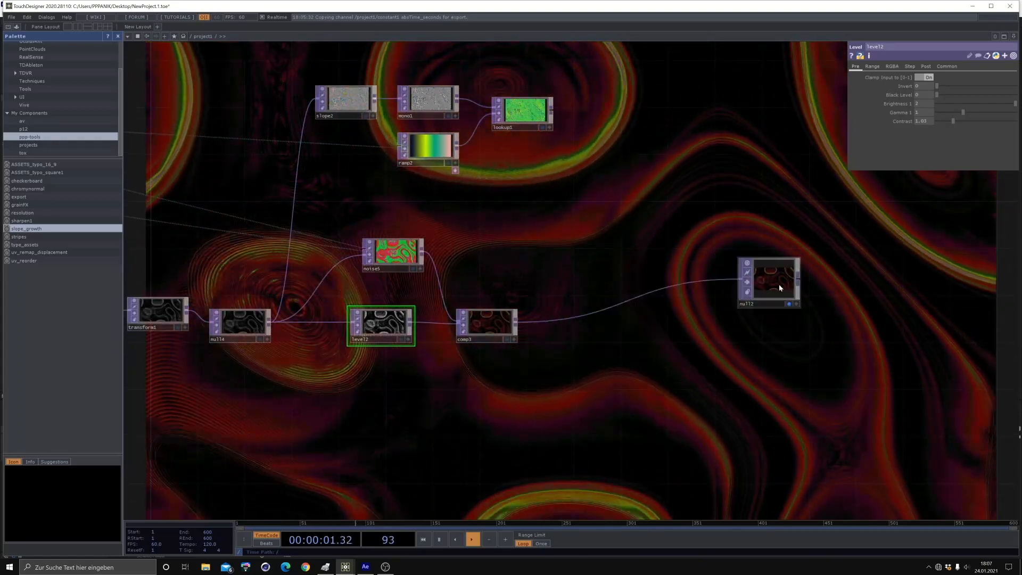
- Move noise5, level2 and the Composite TOP below the main chain and wire null4 directly into null2
{"action": "left_click_drag", "start_coordinate": [475, 408], "coordinate": [603, 326]}
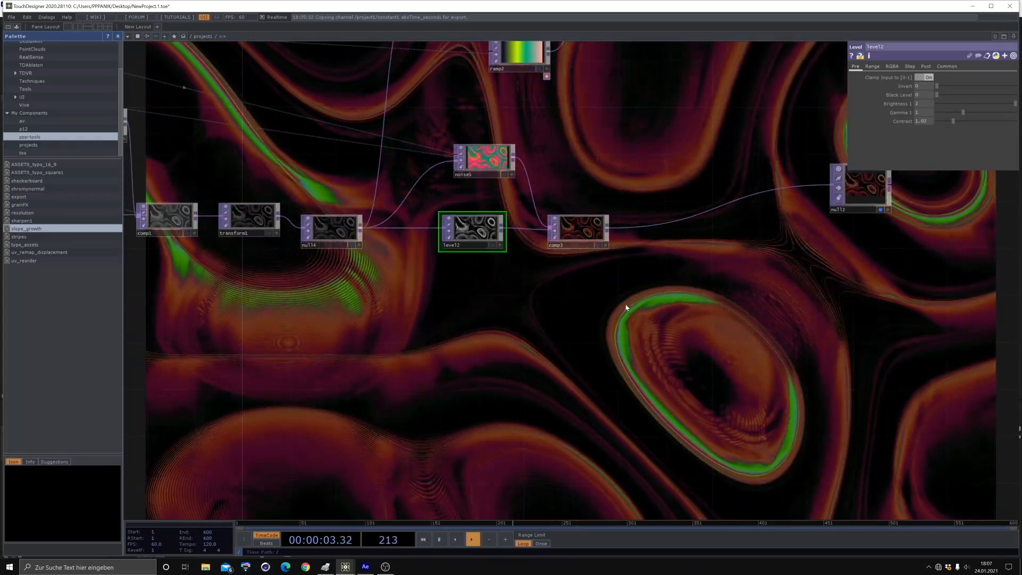
{"action": "right_click_drag", "start_coordinate": [627, 305], "coordinate": [453, 159]}
{"action": "left_click_drag", "start_coordinate": [479, 174], "coordinate": [467, 397]}
{"action": "left_click_drag", "start_coordinate": [495, 250], "coordinate": [492, 274]}
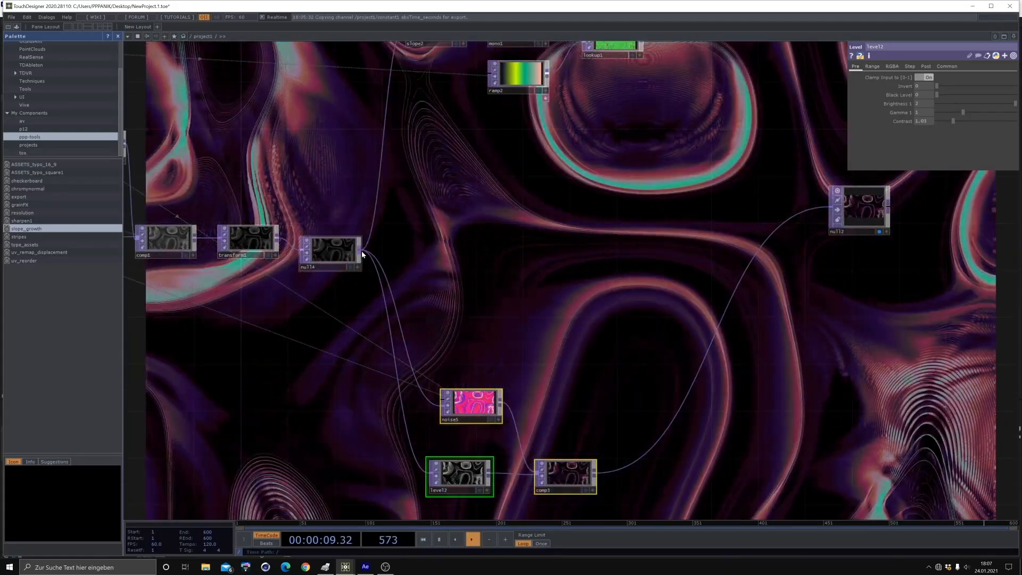
{"action": "left_click_drag", "start_coordinate": [362, 255], "coordinate": [830, 207]}
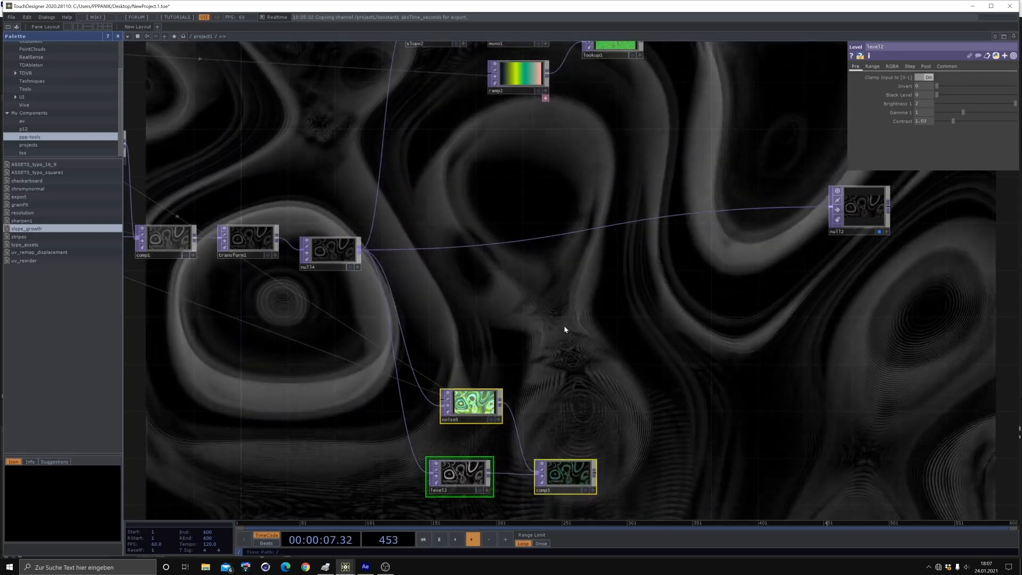
- Insert a Slope TOP between null4 and null2 and align it in line with null4
{"action": "left_click_drag", "start_coordinate": [563, 331], "coordinate": [449, 482]}
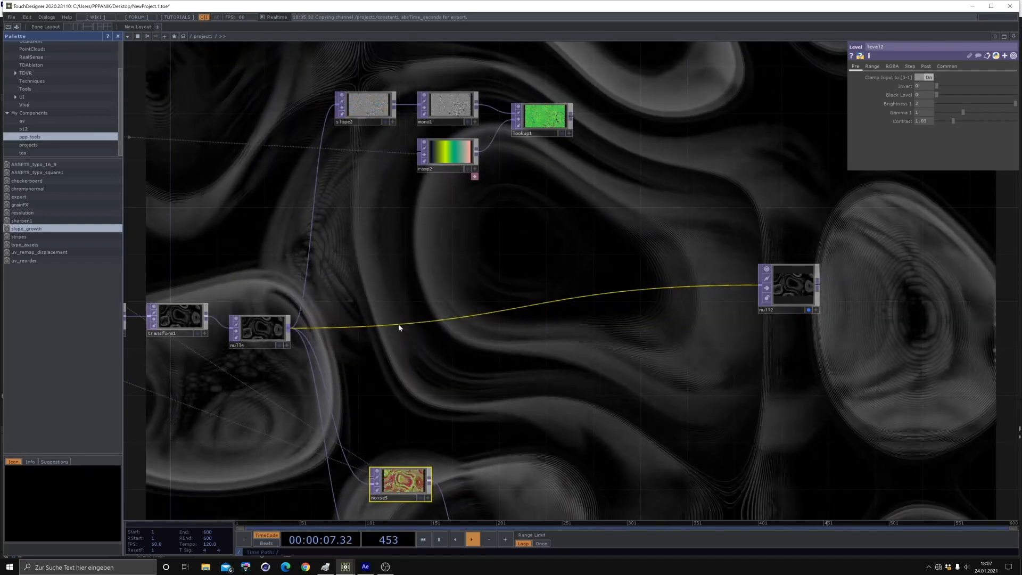
{"action": "right_click", "coordinate": [400, 326]}
{"action": "left_click", "coordinate": [404, 317]}
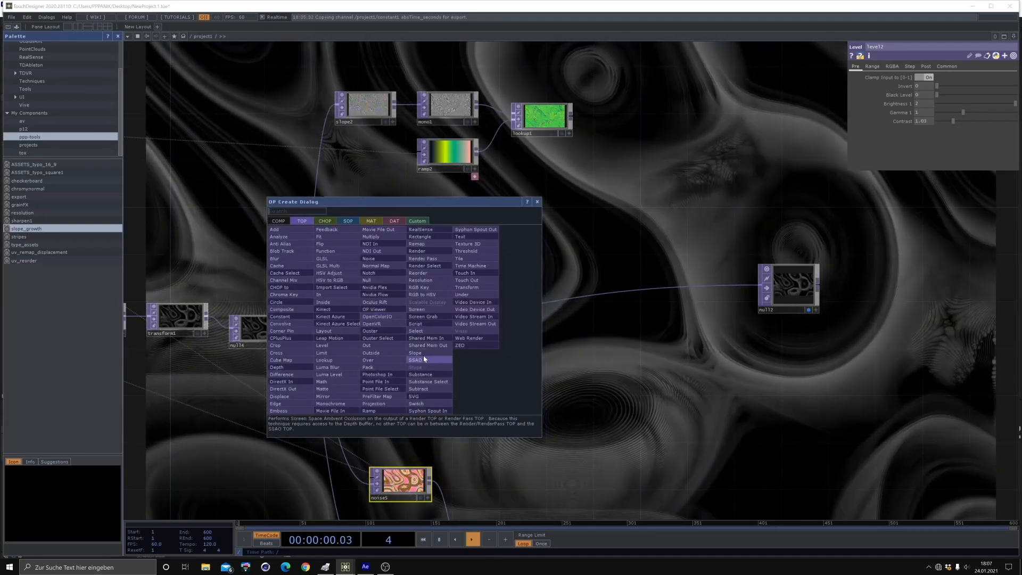
{"action": "left_click", "coordinate": [423, 354]}
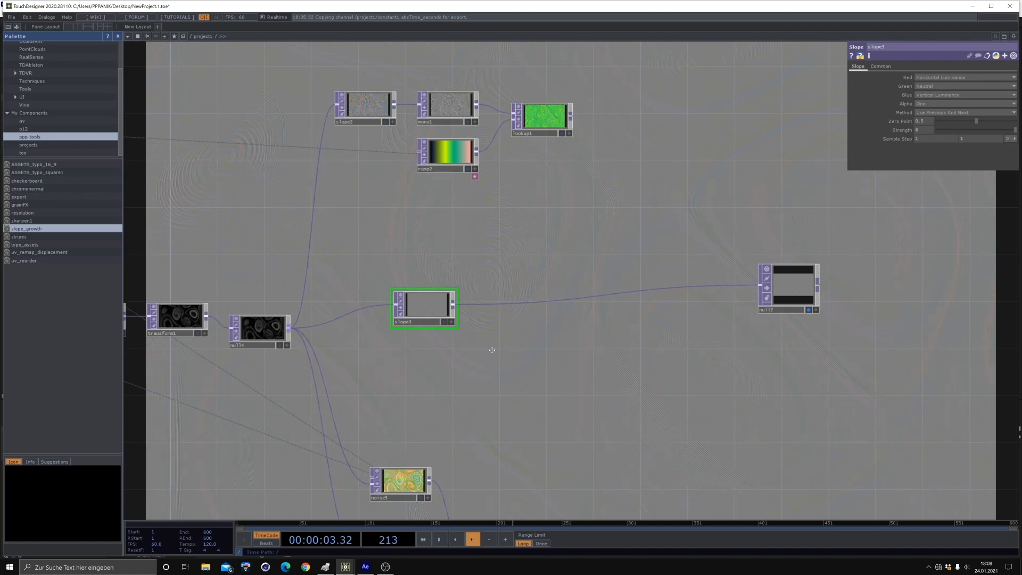
{"action": "left_click_drag", "start_coordinate": [492, 349], "coordinate": [448, 363]}
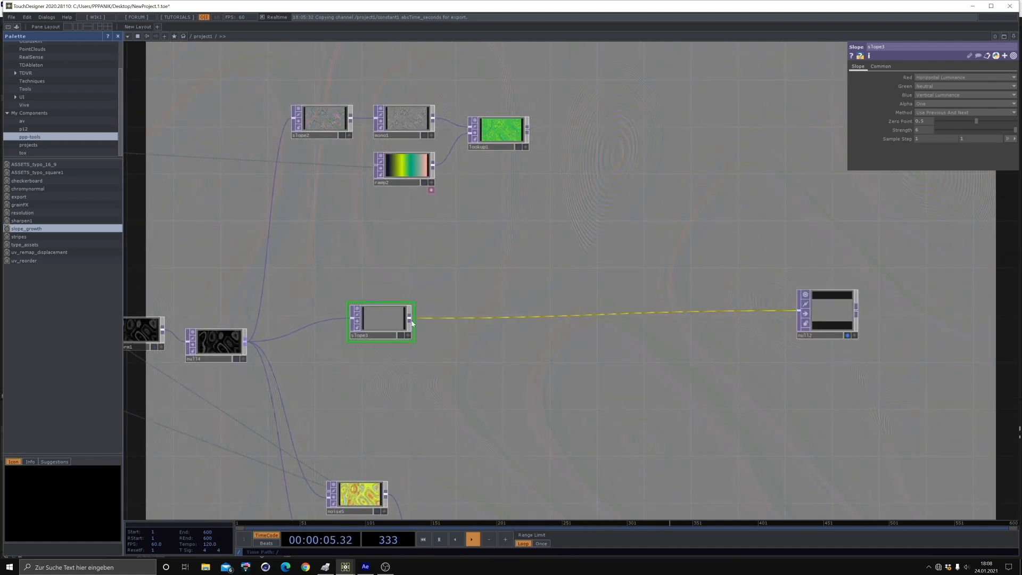
{"action": "left_click_drag", "start_coordinate": [386, 317], "coordinate": [385, 341]}
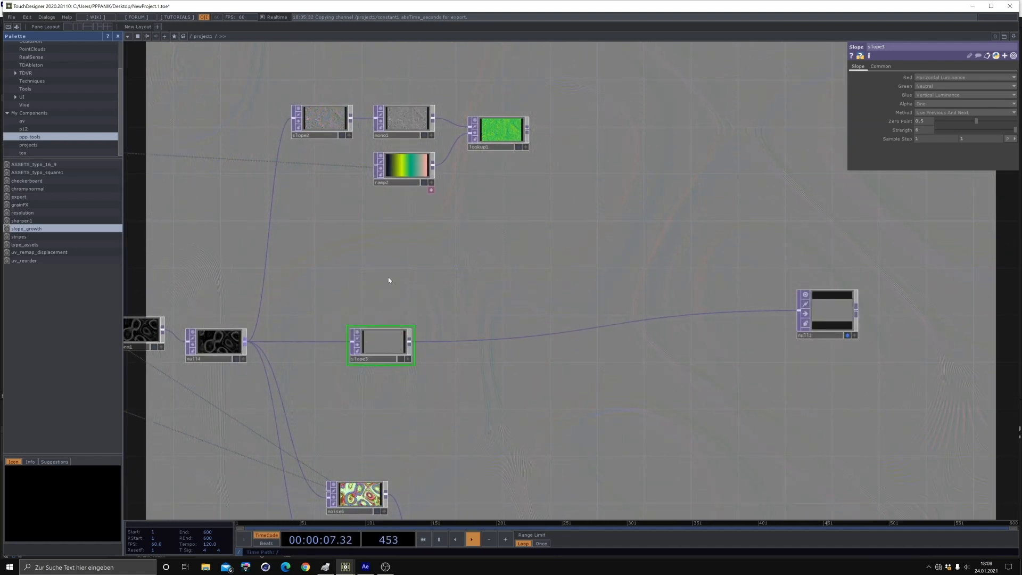
- Insert a Blur TOP between the new Slope TOP and null2
{"action": "right_click", "coordinate": [446, 340]}
{"action": "left_click", "coordinate": [492, 332]}
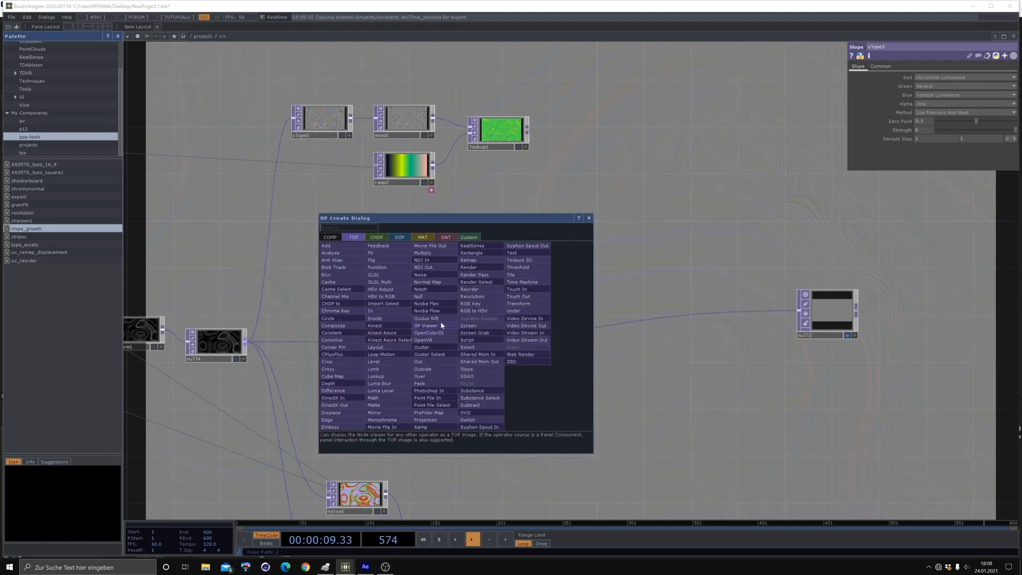
{"action": "left_click", "coordinate": [334, 281]}
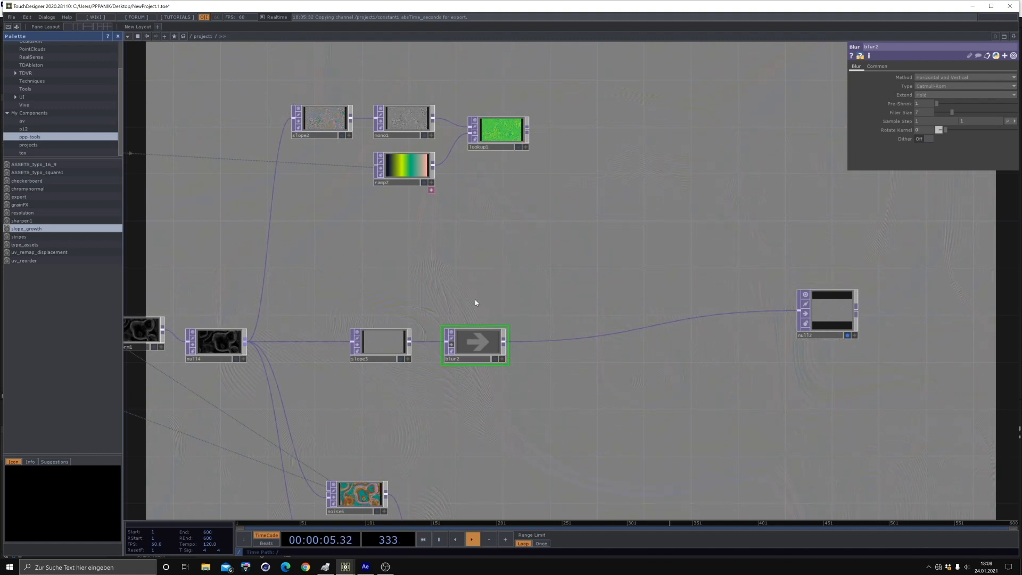
- Add a Movie File In TOP in the free space above the slope and blur chain
{"action": "left_click_drag", "start_coordinate": [458, 278], "coordinate": [422, 348]}
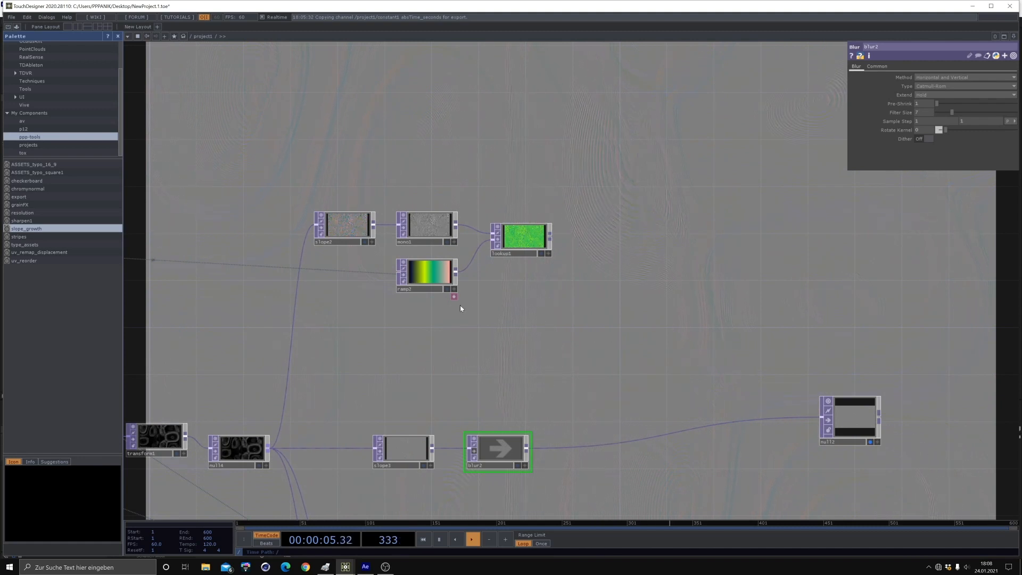
{"action": "left_click_drag", "start_coordinate": [600, 292], "coordinate": [657, 255]}
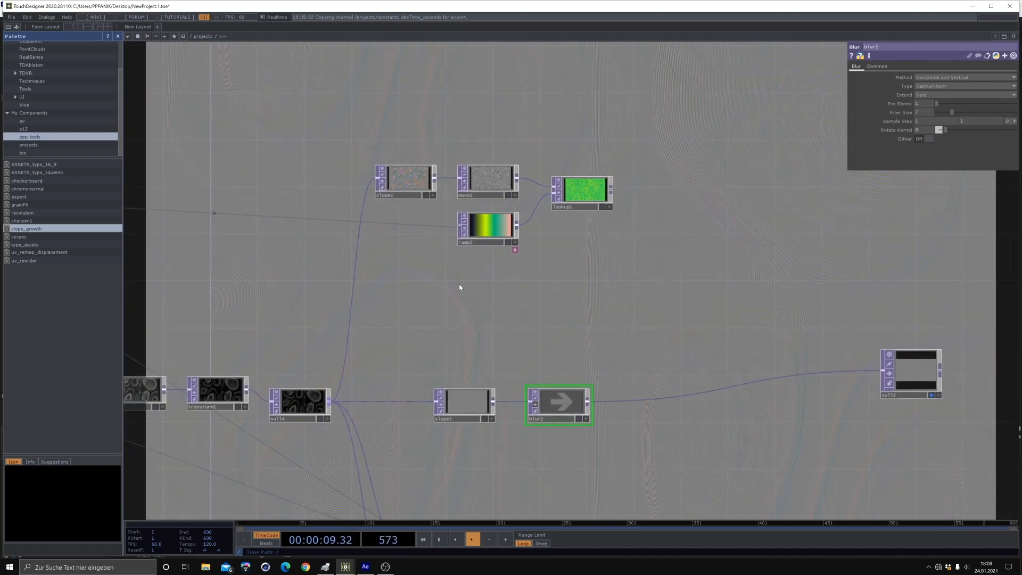
{"action": "key", "text": "Tab"}
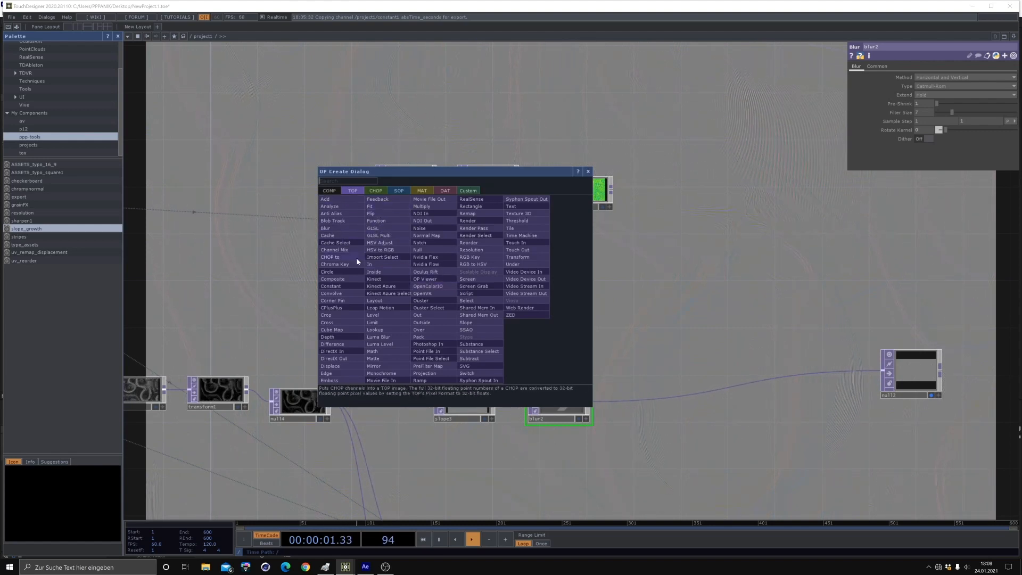
{"action": "left_click", "coordinate": [380, 381]}
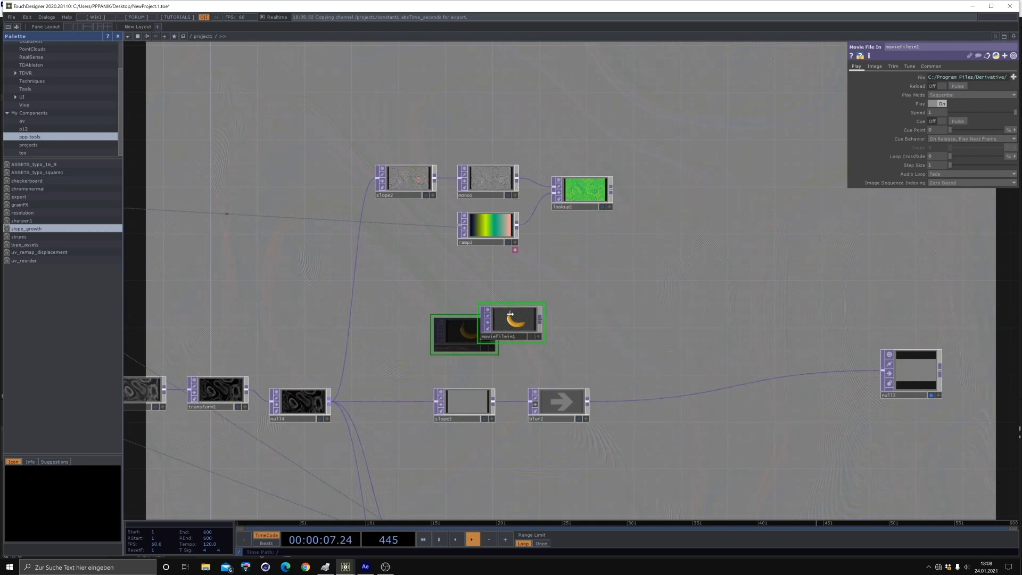
- Add a Displace TOP after the Movie File In TOP and wire the Blur TOP into its second input
{"action": "left_click", "coordinate": [608, 334]}
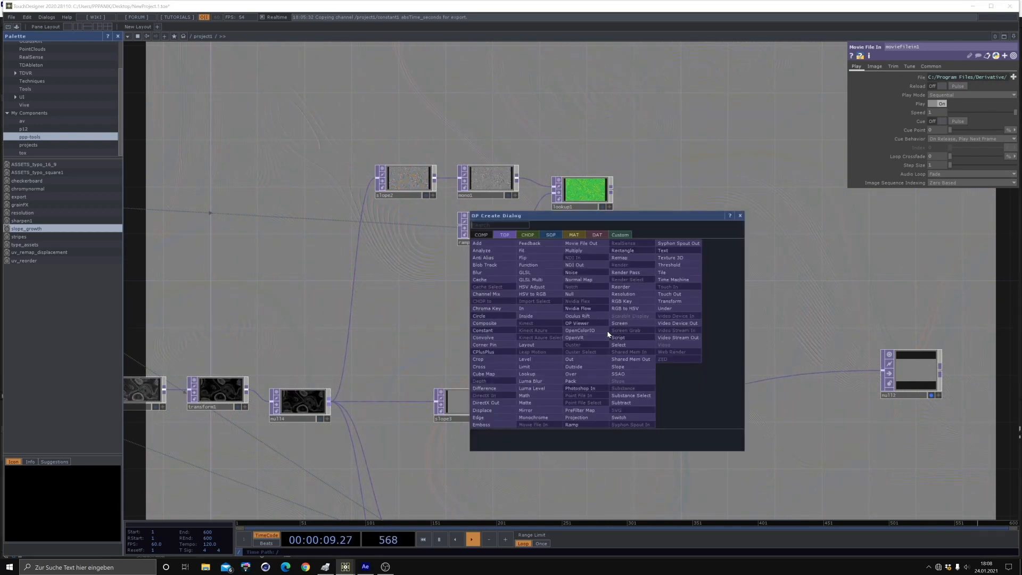
{"action": "left_click", "coordinate": [482, 411]}
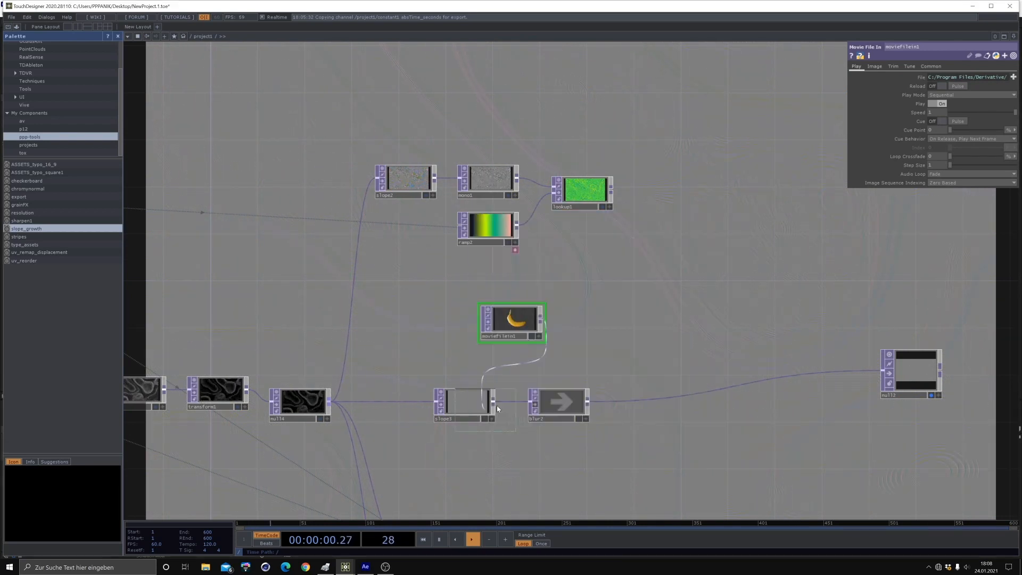
{"action": "left_click", "coordinate": [588, 403]}
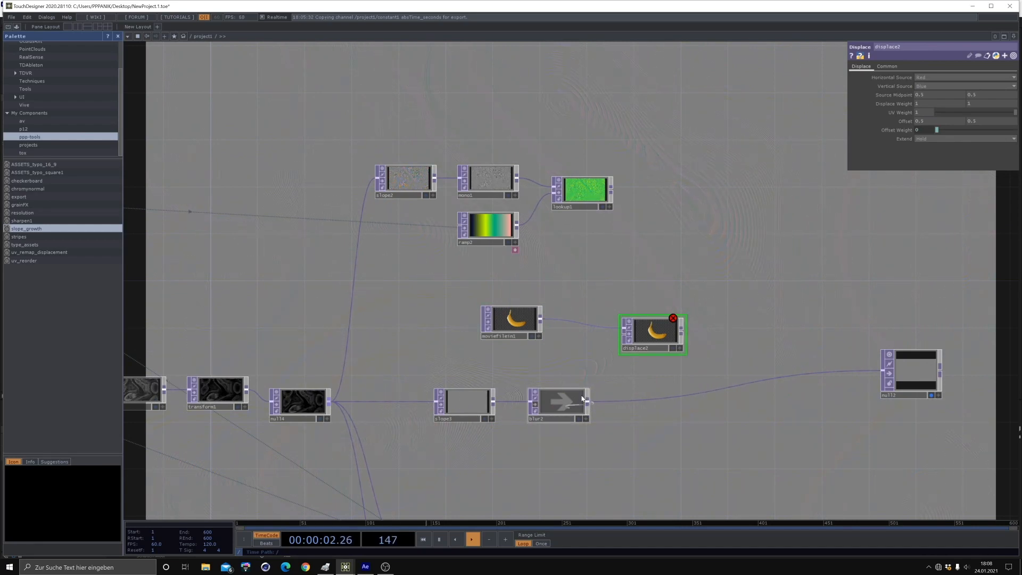
{"action": "left_click", "coordinate": [617, 340]}
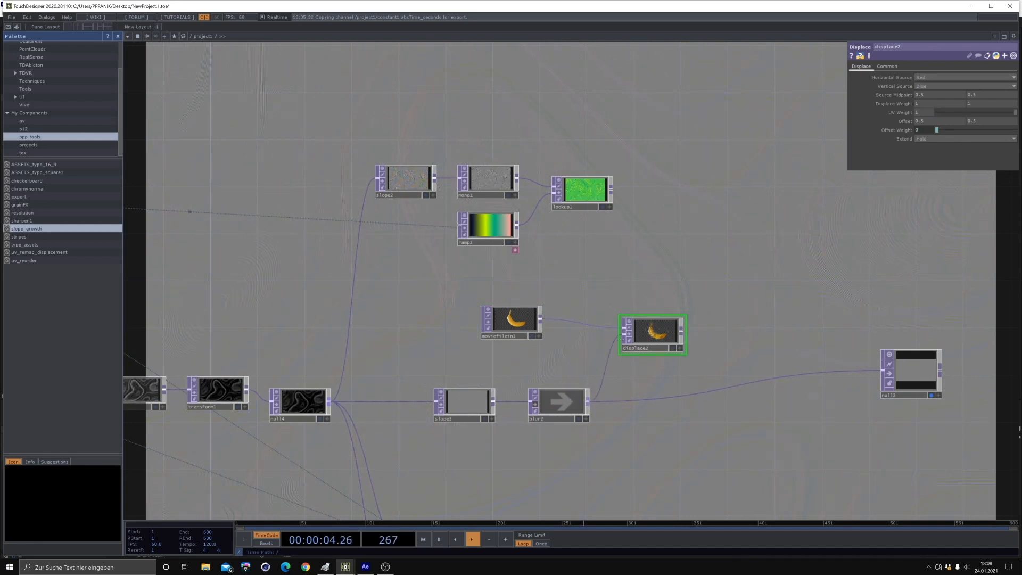
- Route the Displace TOP's output into null2 and align the Movie File In TOP directly above slope3
{"action": "left_click", "coordinate": [730, 385]}
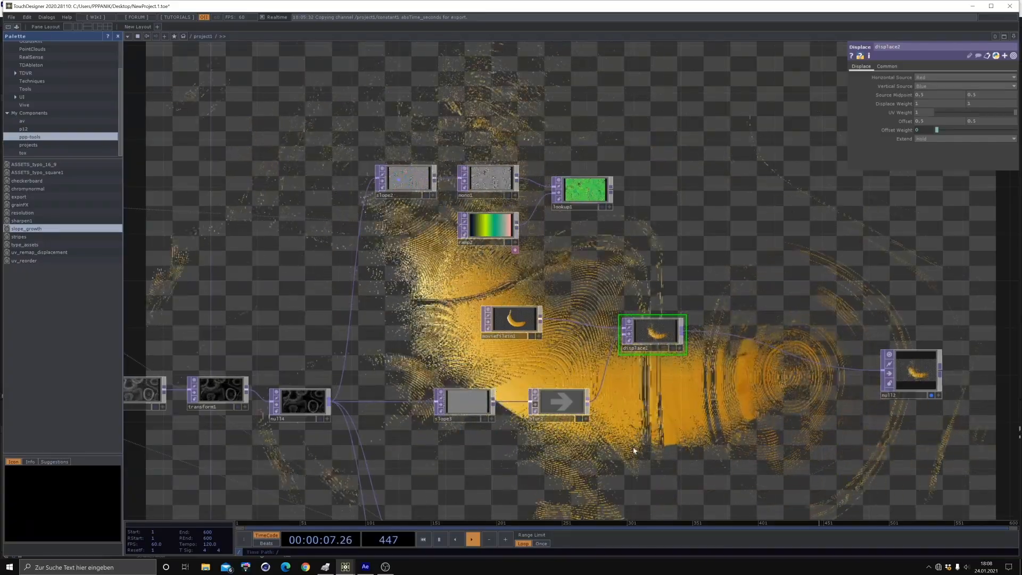
{"action": "left_click", "coordinate": [501, 323]}
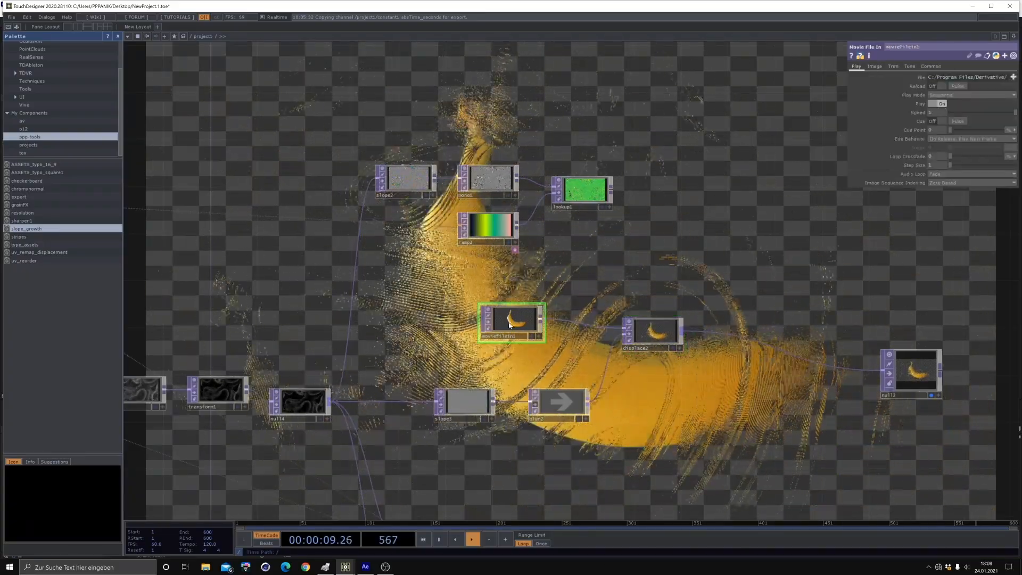
{"action": "left_click_drag", "start_coordinate": [500, 323], "coordinate": [454, 322]}
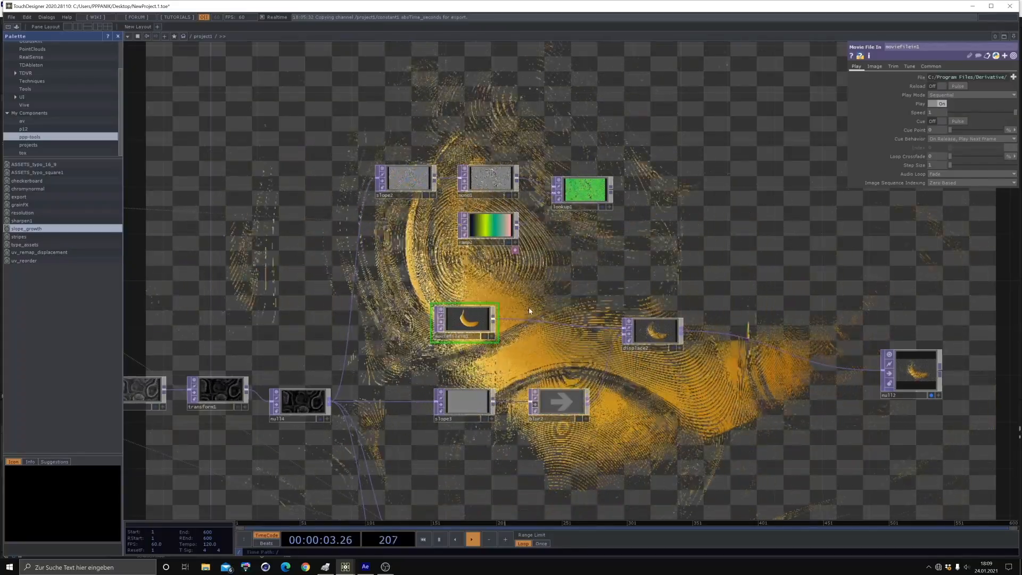
- Insert a Fit TOP between the Movie File In TOP and the Displace TOP that feeds null2
{"action": "left_click", "coordinate": [931, 66]}
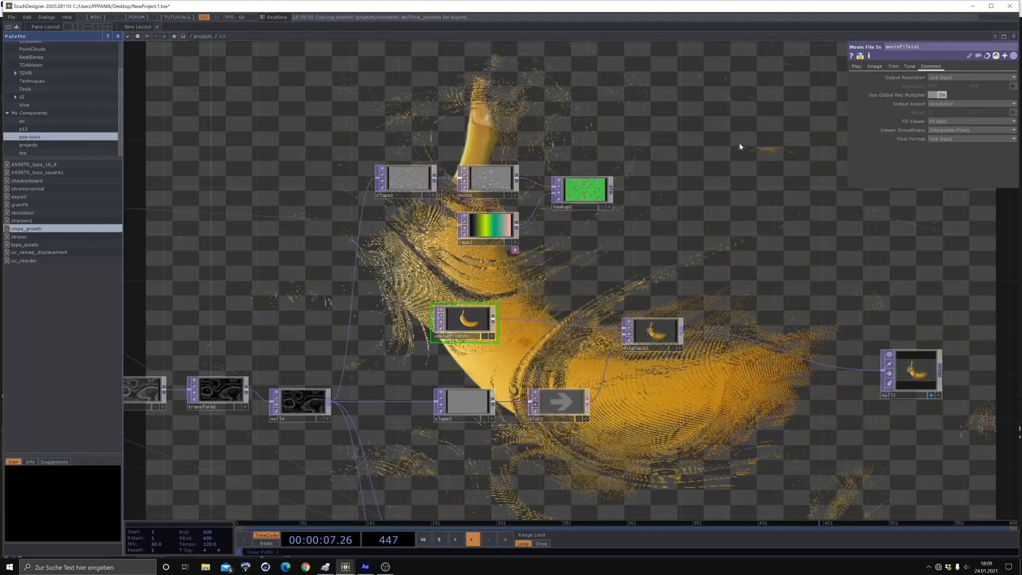
{"action": "right_click", "coordinate": [573, 325]}
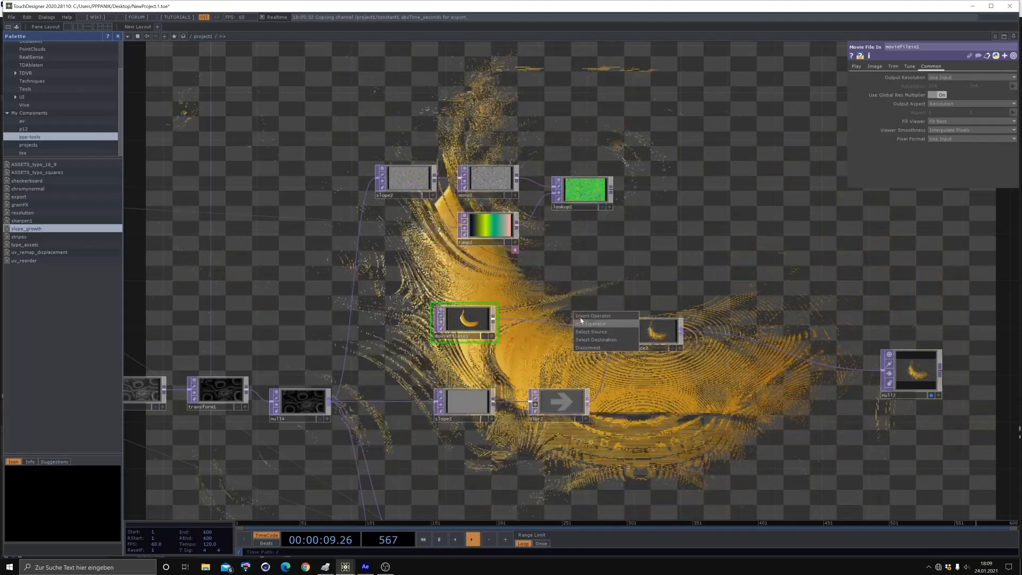
{"action": "left_click", "coordinate": [581, 320]}
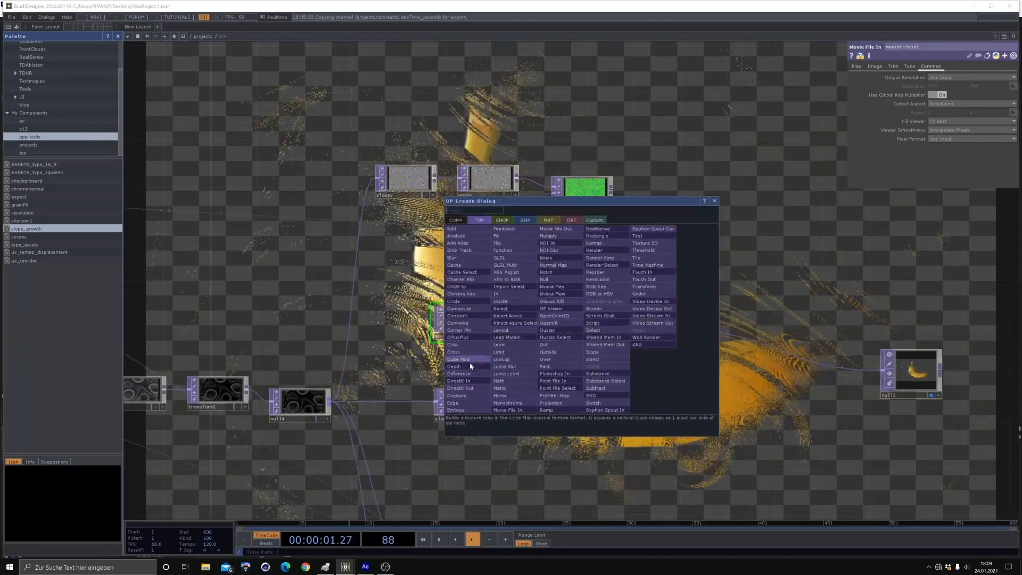
{"action": "left_click", "coordinate": [503, 238]}
{"action": "left_click", "coordinate": [560, 278]}
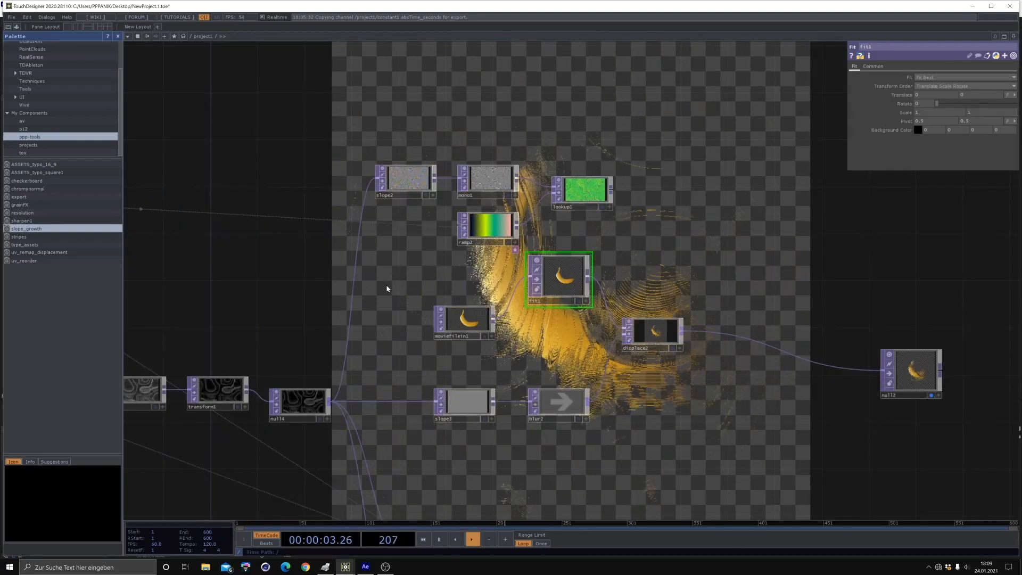
- Reference the white Constant TOP's 3840 by 2160 resolution in the Fit TOP's output resolution
{"action": "left_click_drag", "start_coordinate": [388, 289], "coordinate": [599, 287]}
{"action": "left_click_drag", "start_coordinate": [395, 253], "coordinate": [658, 248]}
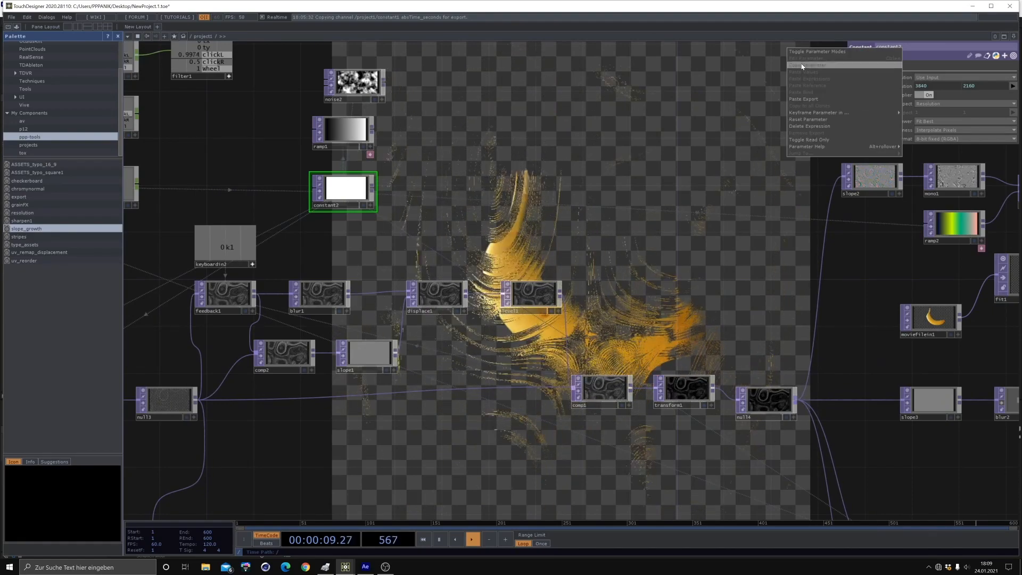
{"action": "left_click_drag", "start_coordinate": [780, 273], "coordinate": [551, 252]}
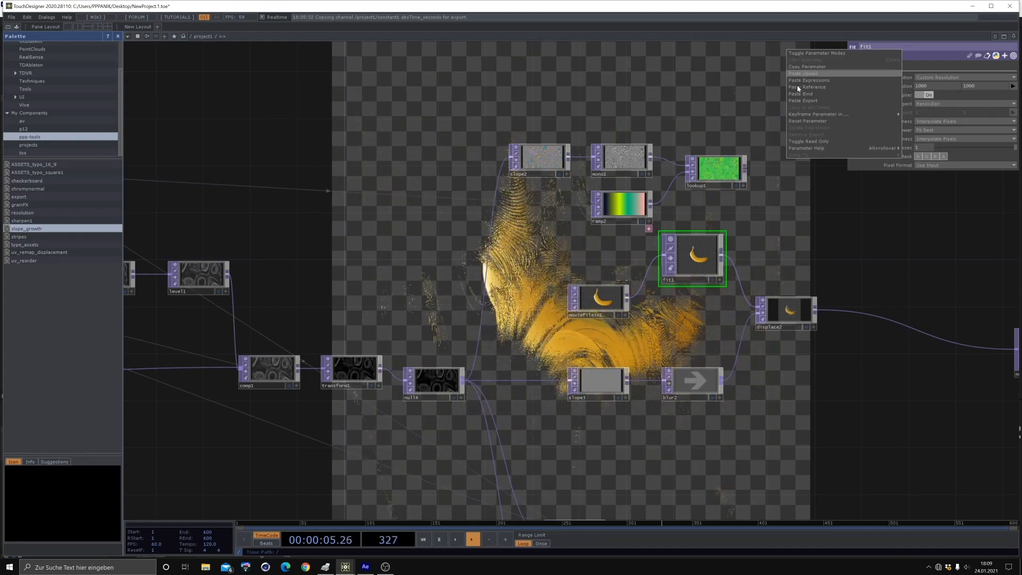
{"action": "left_click", "coordinate": [804, 89]}
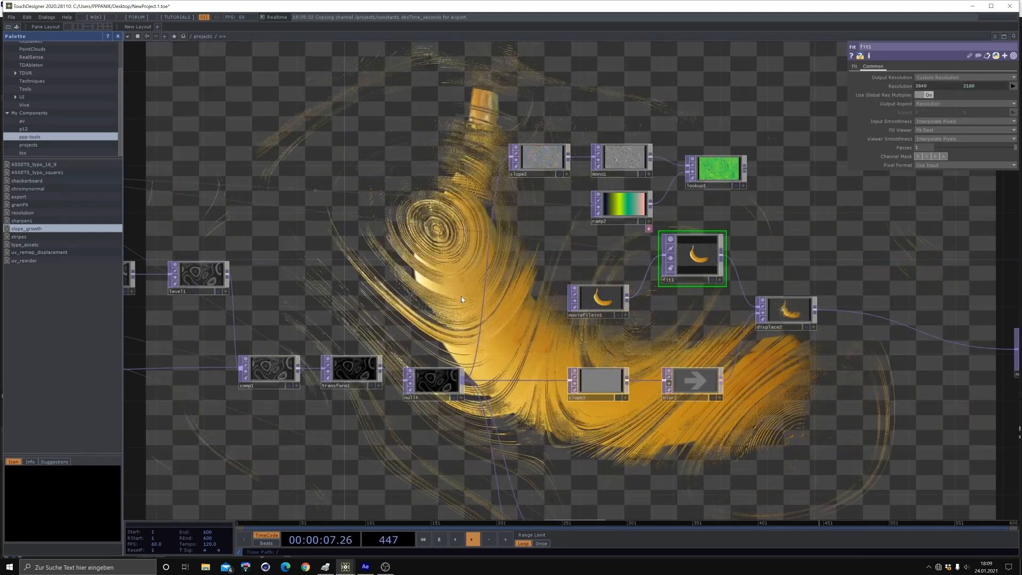
- Line up the Movie File In and Fit TOPs ahead of the Displace TOP, above the slope and blur chain
{"action": "left_click_drag", "start_coordinate": [388, 259], "coordinate": [450, 293]}
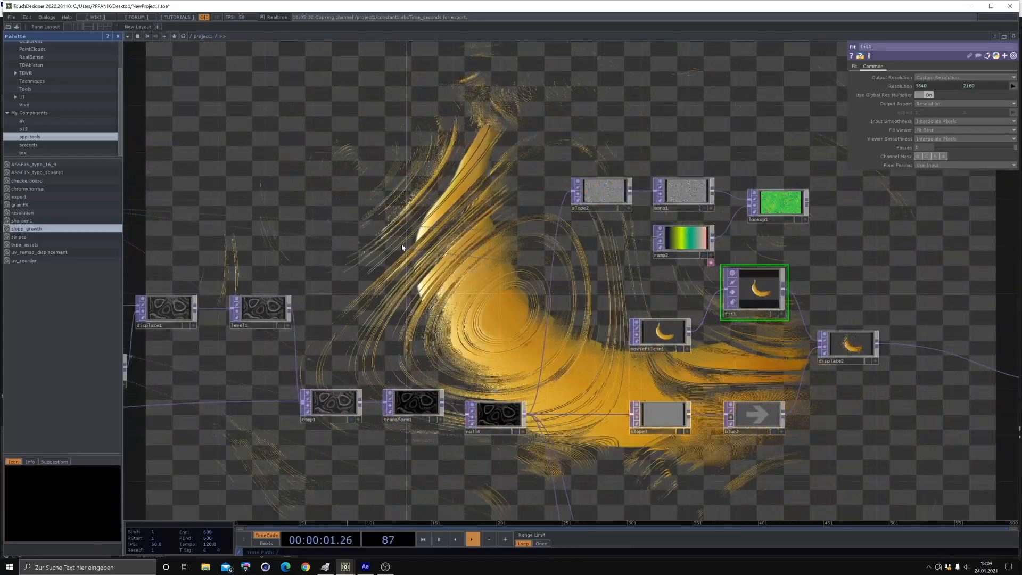
{"action": "left_click_drag", "start_coordinate": [842, 192], "coordinate": [636, 88]}
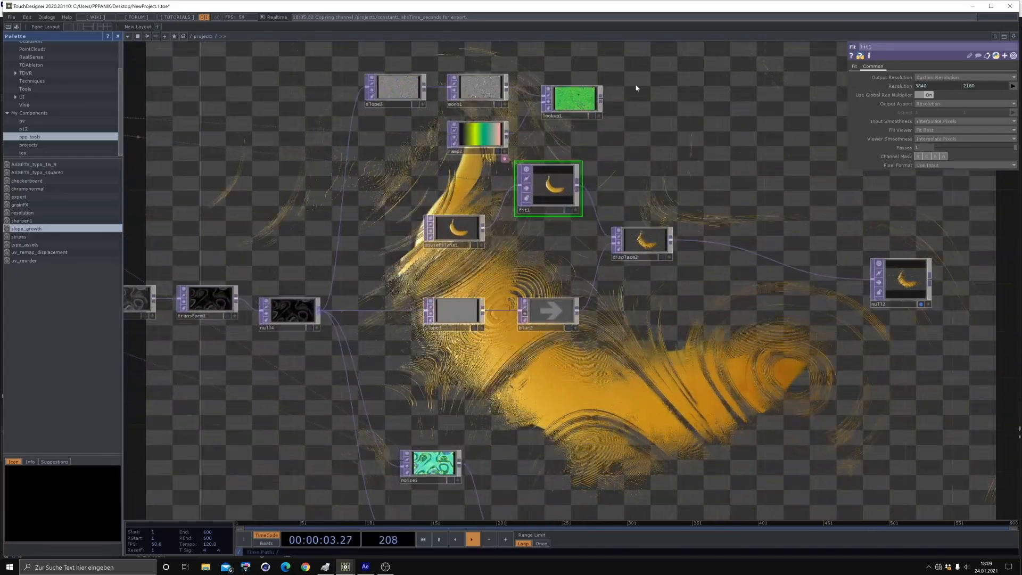
{"action": "left_click_drag", "start_coordinate": [634, 324], "coordinate": [505, 339]}
{"action": "left_click_drag", "start_coordinate": [618, 335], "coordinate": [713, 417]}
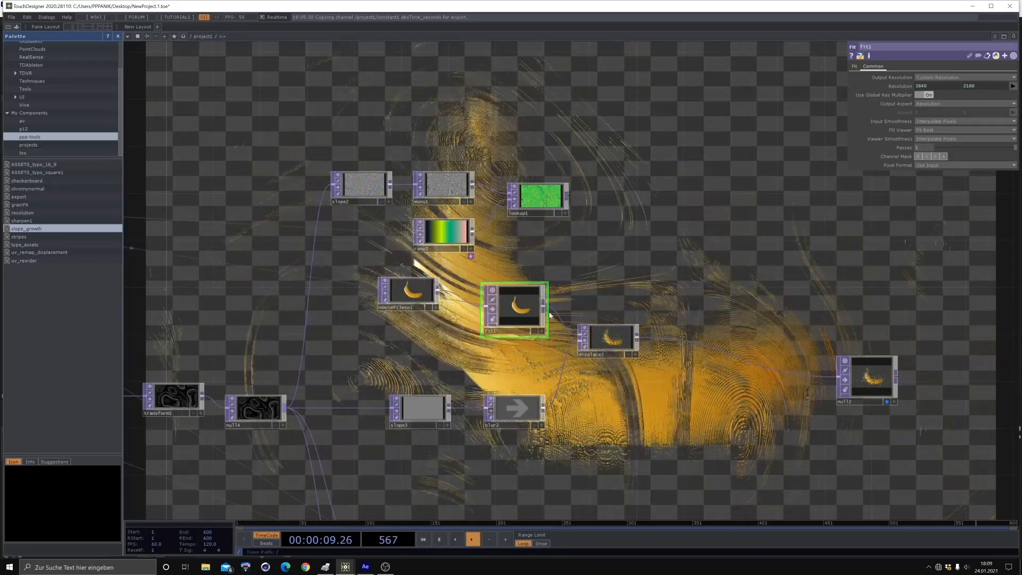
{"action": "left_click_drag", "start_coordinate": [714, 288], "coordinate": [584, 152]}
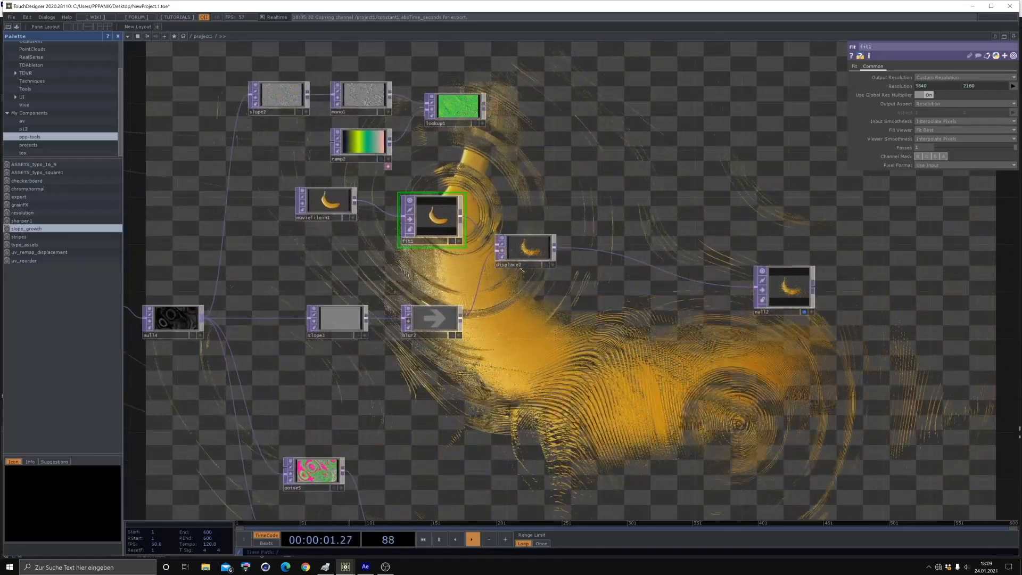
{"action": "left_click_drag", "start_coordinate": [654, 335], "coordinate": [791, 448]}
- Replace the banana in the Movie File In TOP with a landscape picture from the sample Nature folder
{"action": "left_click", "coordinate": [459, 312]}
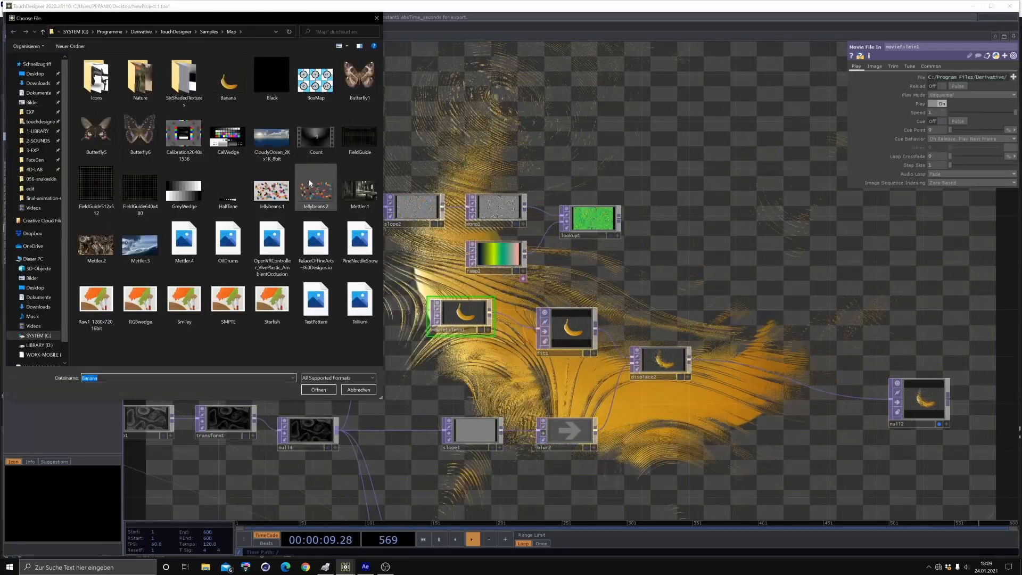
{"action": "double_click", "coordinate": [141, 78]}
{"action": "left_click", "coordinate": [317, 392]}
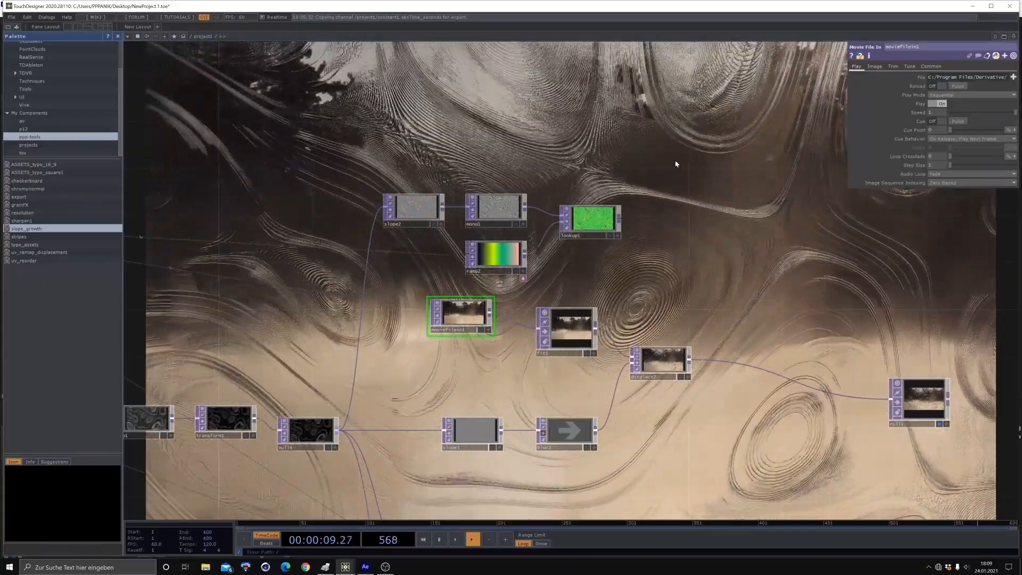
- Copy the Noise TOP from above the black-and-white ramp and place the duplicate below the Movie File In TOP
{"action": "left_click_drag", "start_coordinate": [632, 256], "coordinate": [468, 155]}
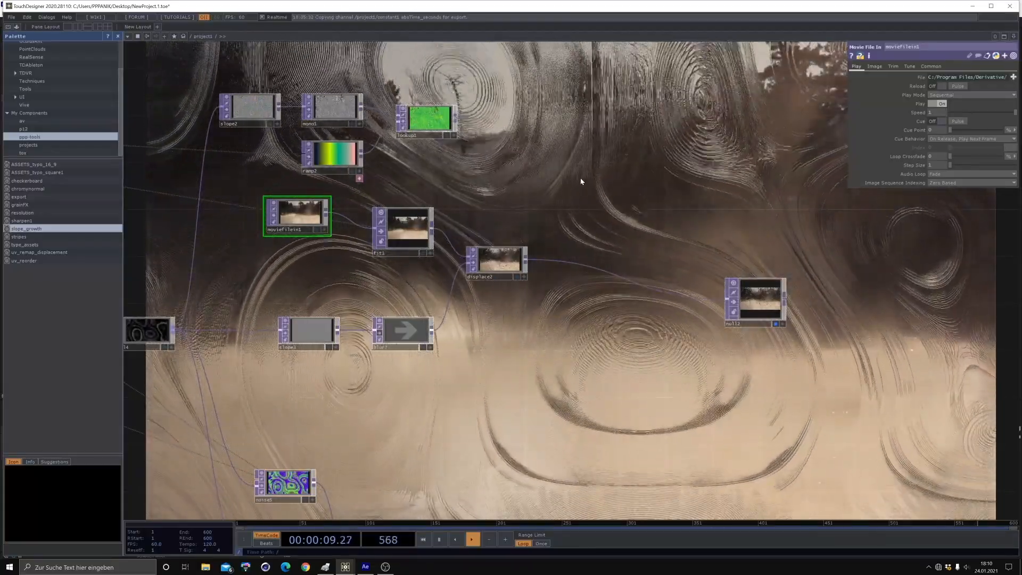
{"action": "left_click_drag", "start_coordinate": [659, 180], "coordinate": [898, 250]}
{"action": "scroll", "coordinate": [542, 178], "scroll_direction": "down", "scroll_amount": 3}
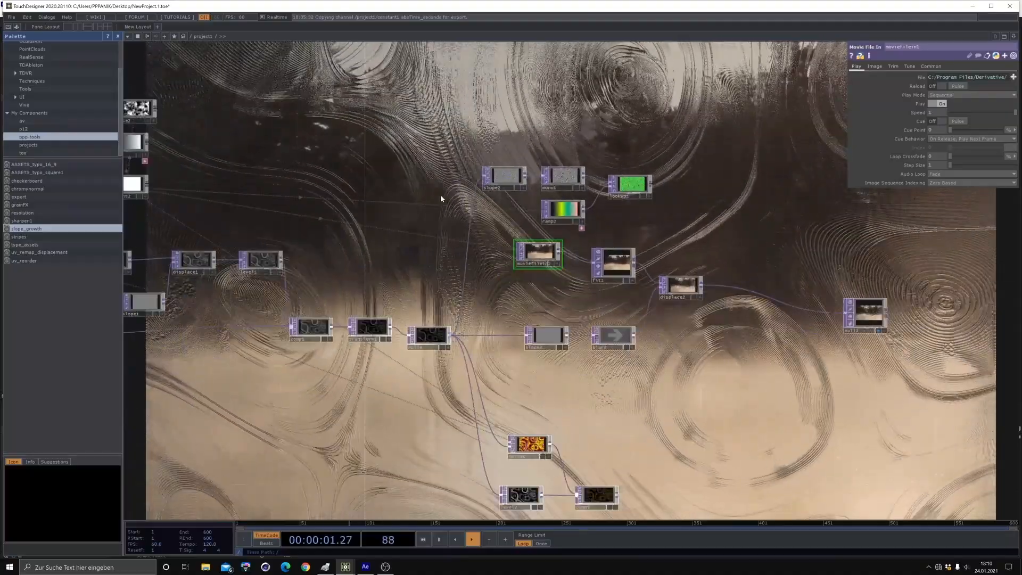
{"action": "left_click_drag", "start_coordinate": [456, 228], "coordinate": [512, 256]}
{"action": "left_click_drag", "start_coordinate": [498, 157], "coordinate": [552, 190]}
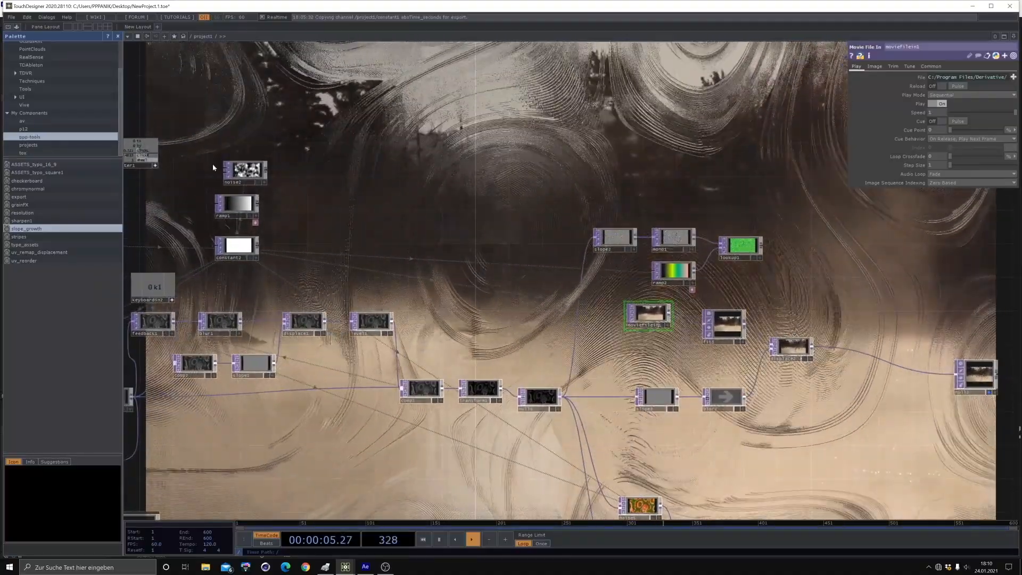
{"action": "left_click", "coordinate": [261, 172]}
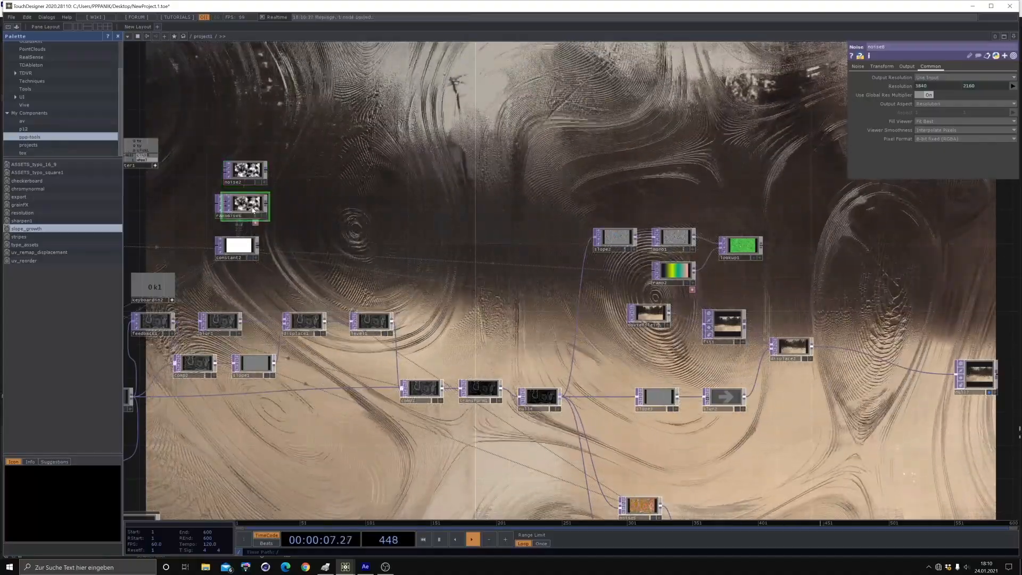
{"action": "key", "text": "ctrl+v"}
{"action": "left_click", "coordinate": [672, 349]}
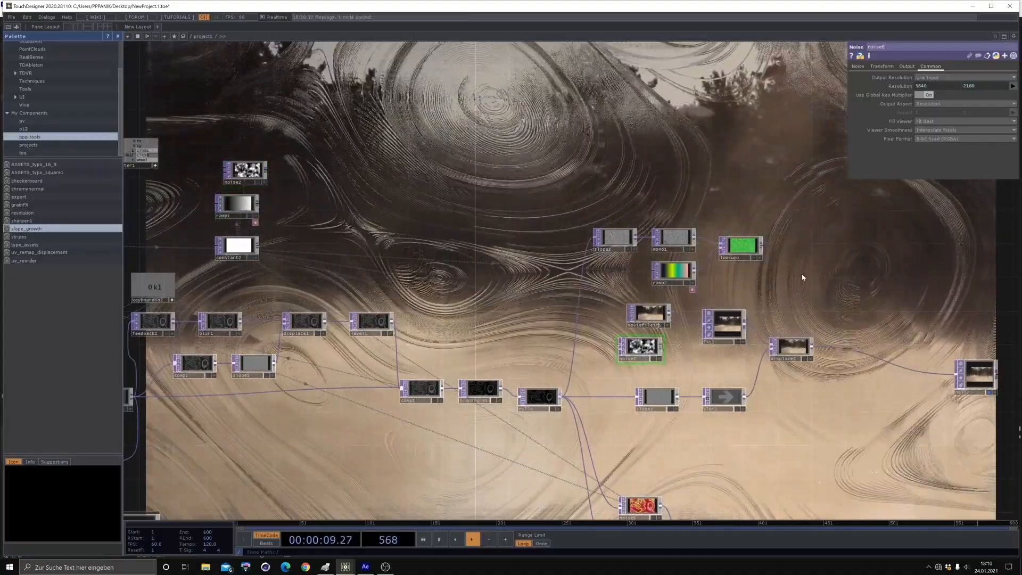
- Wire the copied Noise TOP into the Displace TOP's first input in place of the Fit TOP and position it below the Fit TOP
{"action": "left_click_drag", "start_coordinate": [801, 273], "coordinate": [707, 208]}
{"action": "scroll", "coordinate": [567, 260], "scroll_direction": "up", "scroll_amount": 2}
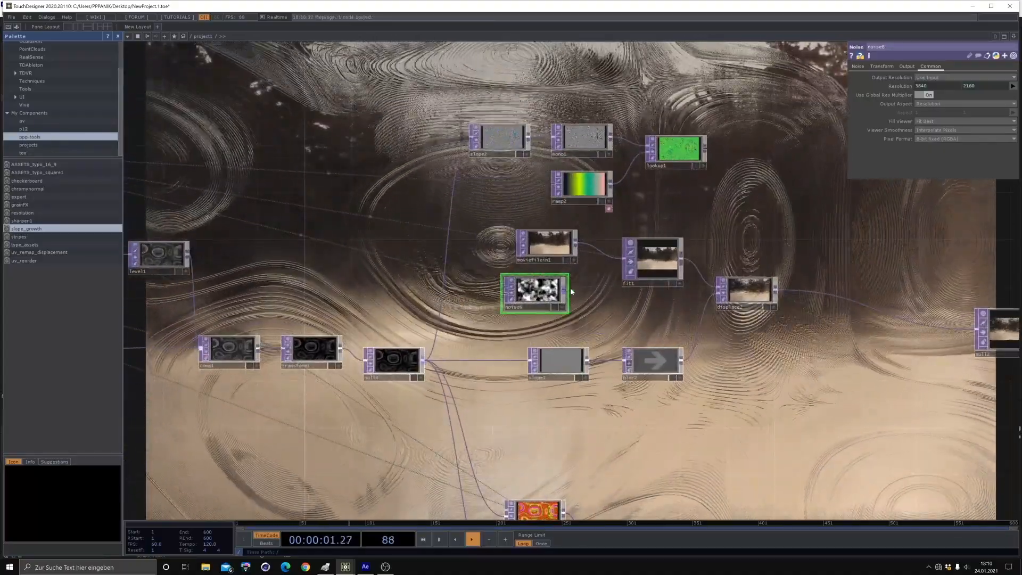
{"action": "left_click", "coordinate": [719, 290]}
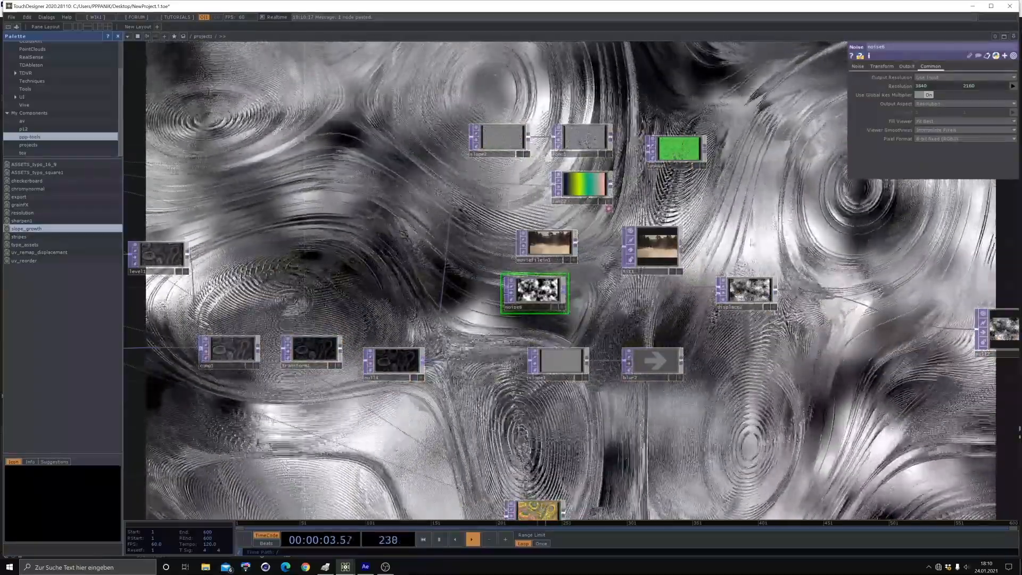
{"action": "left_click_drag", "start_coordinate": [718, 223], "coordinate": [531, 149]}
{"action": "left_click_drag", "start_coordinate": [352, 220], "coordinate": [469, 244]}
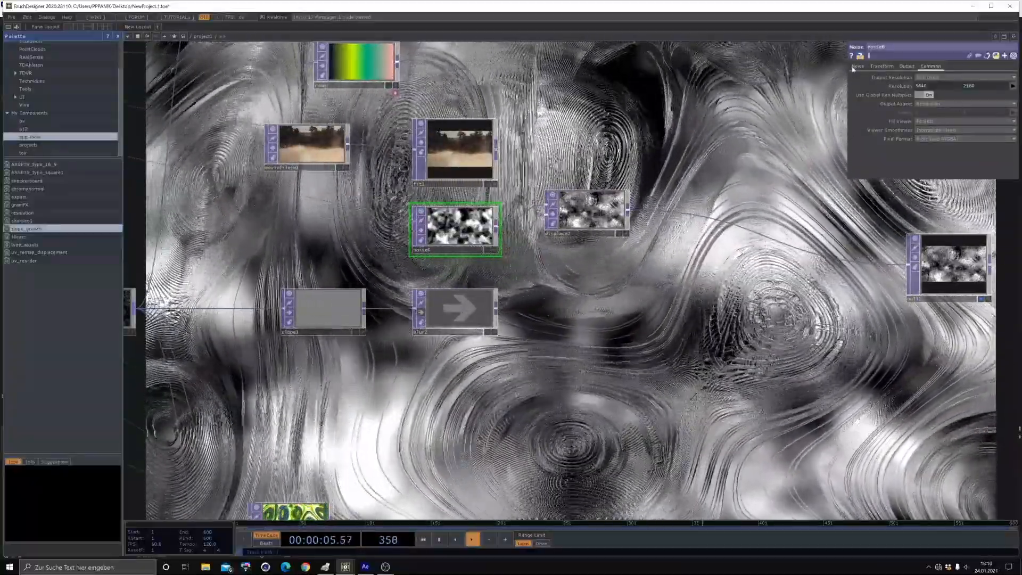
- Set the copied Noise TOP's harmonics to 1 and lower its harmonic spread, briefly trying it without monochrome
{"action": "left_click", "coordinate": [869, 76]}
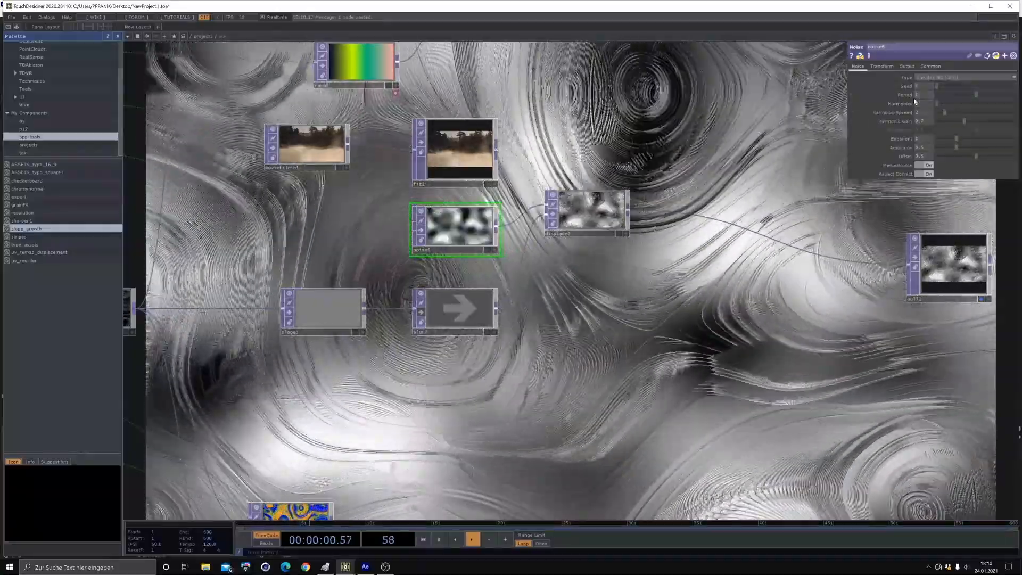
{"action": "mouse_move", "coordinate": [914, 101]}
{"action": "left_mouse_down"}
{"action": "mouse_move", "coordinate": [956, 101]}
{"action": "mouse_move", "coordinate": [909, 96]}
{"action": "mouse_move", "coordinate": [917, 97]}
{"action": "left_mouse_up"}
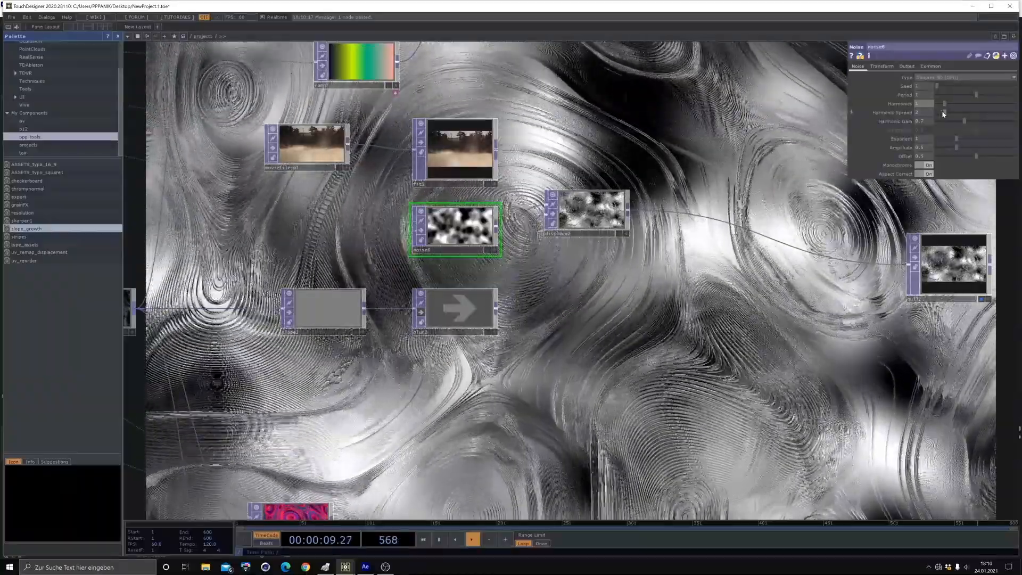
{"action": "left_click", "coordinate": [940, 112]}
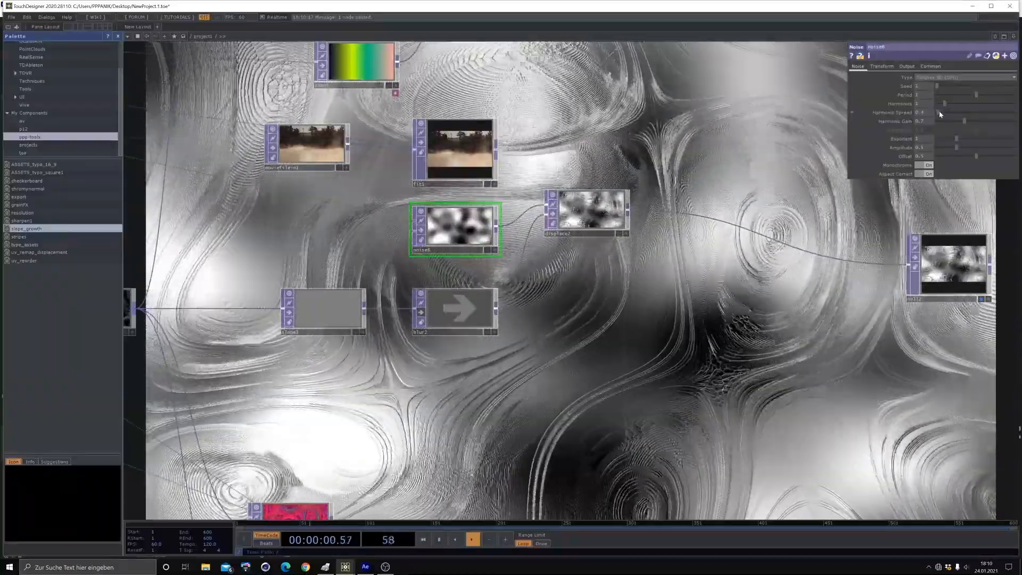
{"action": "left_click_drag", "start_coordinate": [940, 113], "coordinate": [941, 113]}
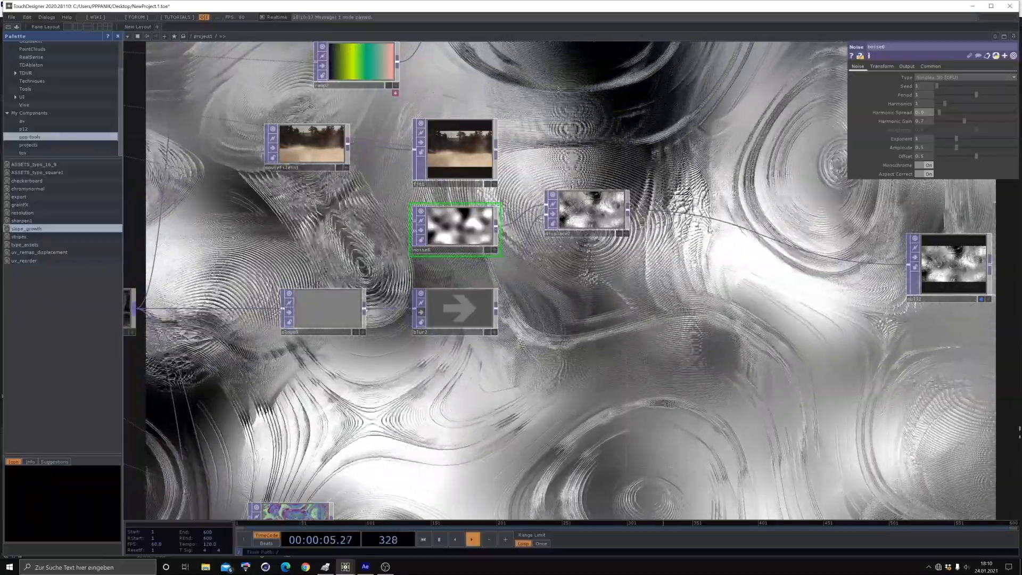
{"action": "left_click", "coordinate": [928, 165]}
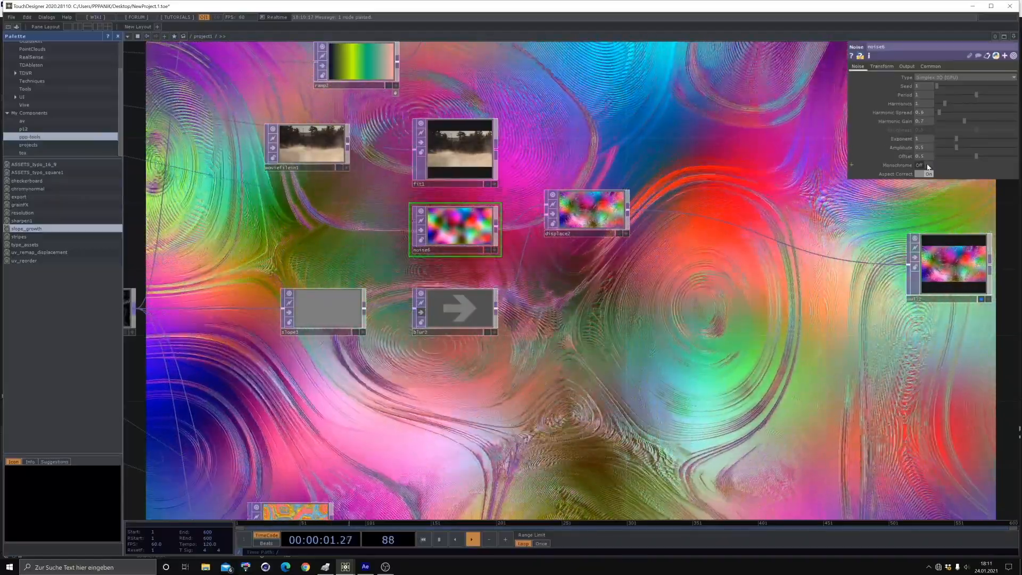
{"action": "left_click", "coordinate": [928, 165]}
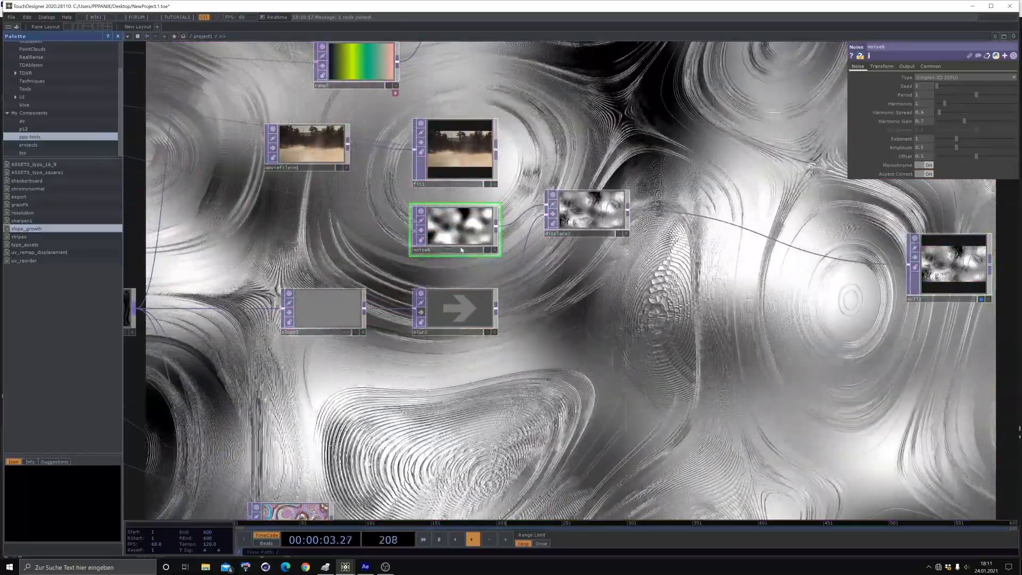
- Turn off the bypass on the Blur TOP that feeds the Displace TOP's second input
{"action": "left_click_drag", "start_coordinate": [636, 397], "coordinate": [615, 286]}
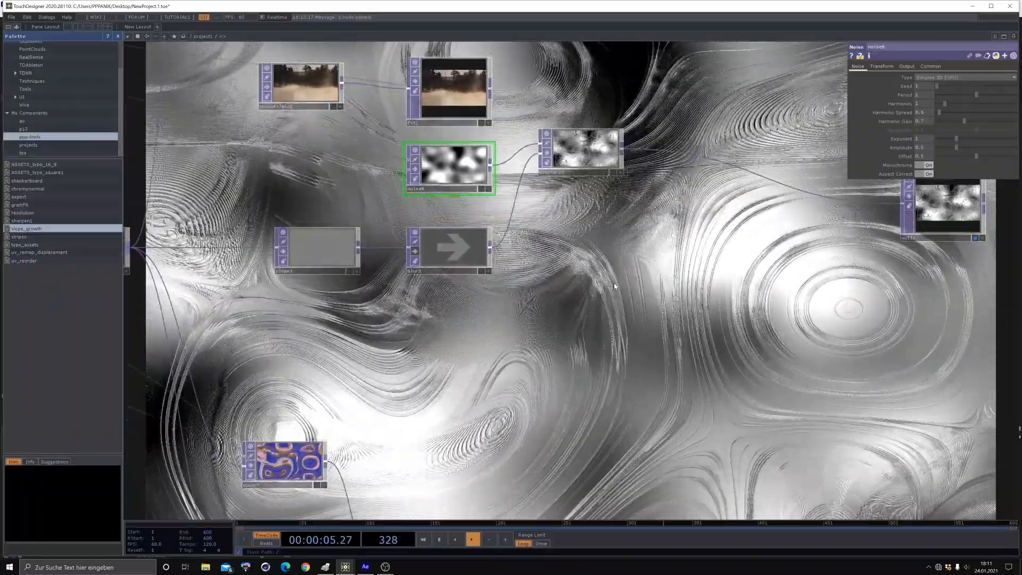
{"action": "scroll", "coordinate": [539, 297], "scroll_direction": "up", "scroll_amount": 2}
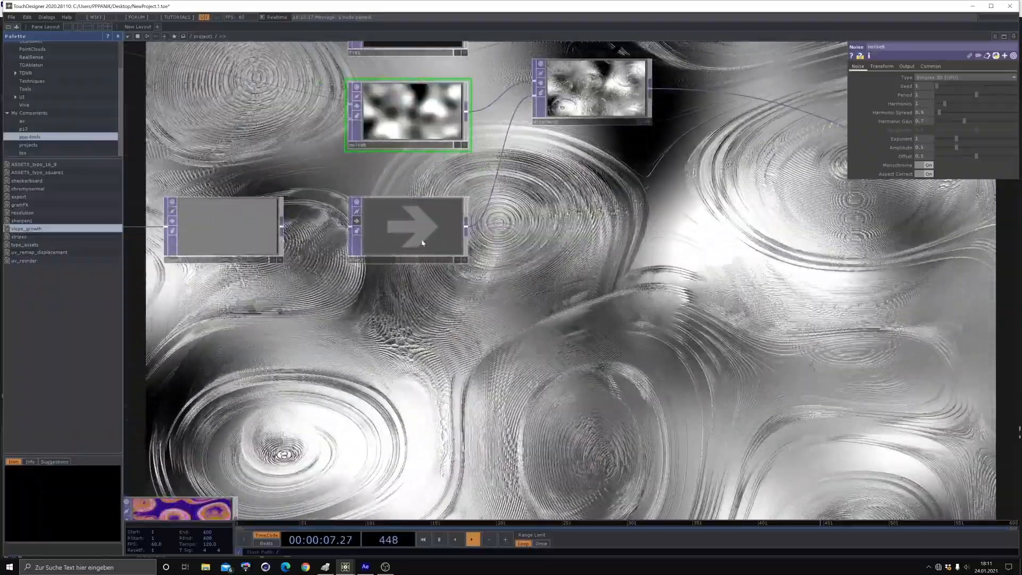
{"action": "left_click_drag", "start_coordinate": [592, 296], "coordinate": [529, 301]}
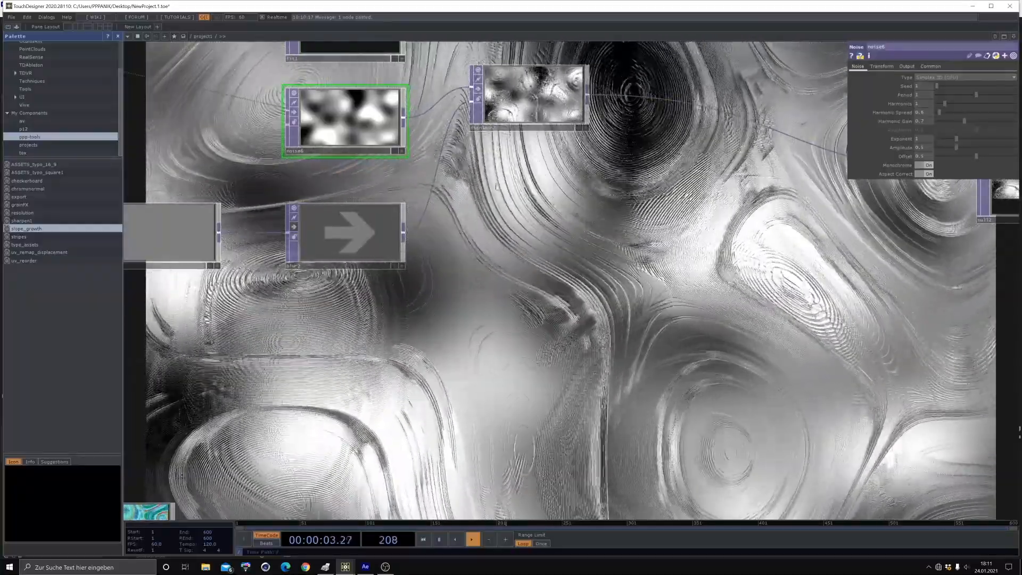
{"action": "left_click_drag", "start_coordinate": [337, 229], "coordinate": [416, 270]}
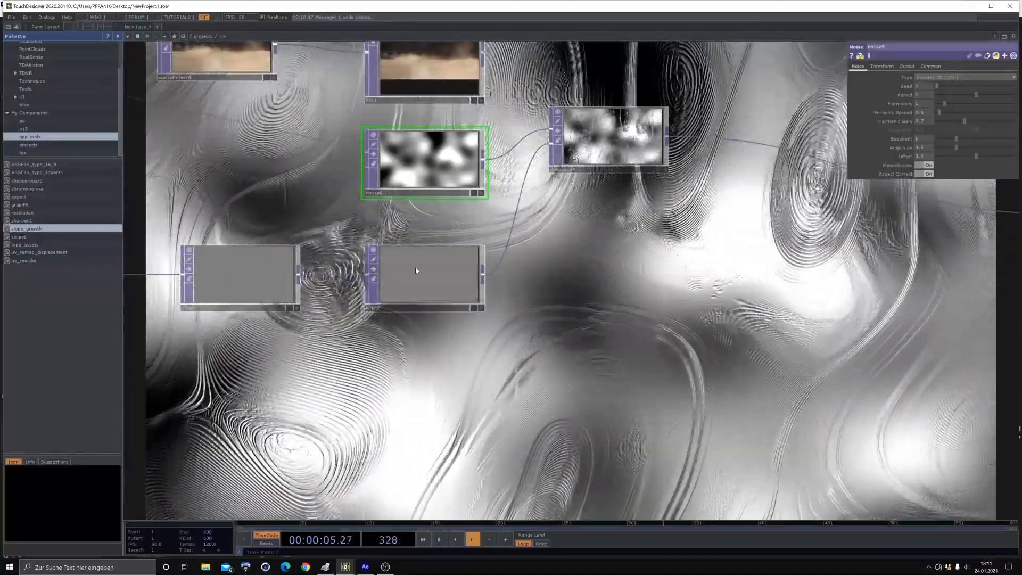
- Lower the Blur TOP's sample step and raise its filter size to 14
{"action": "left_click", "coordinate": [416, 270]}
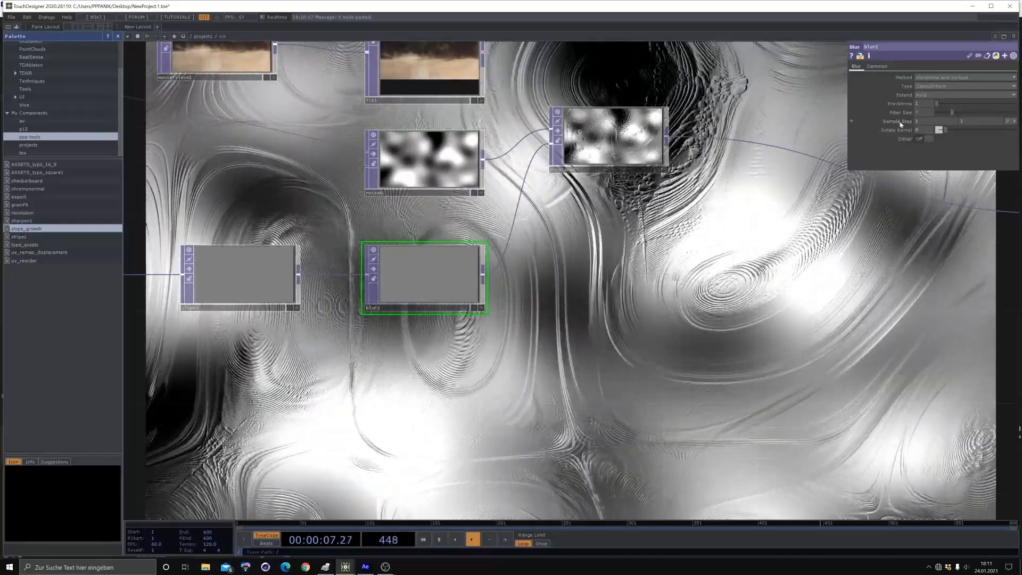
{"action": "middle_click_drag", "start_coordinate": [896, 121], "coordinate": [870, 120]}
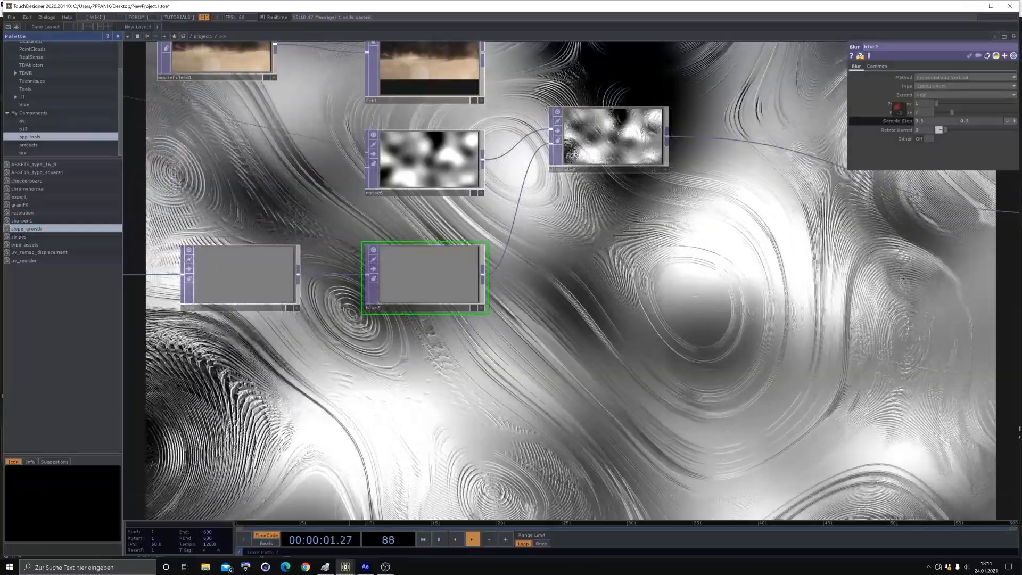
{"action": "left_click_drag", "start_coordinate": [621, 328], "coordinate": [545, 301]}
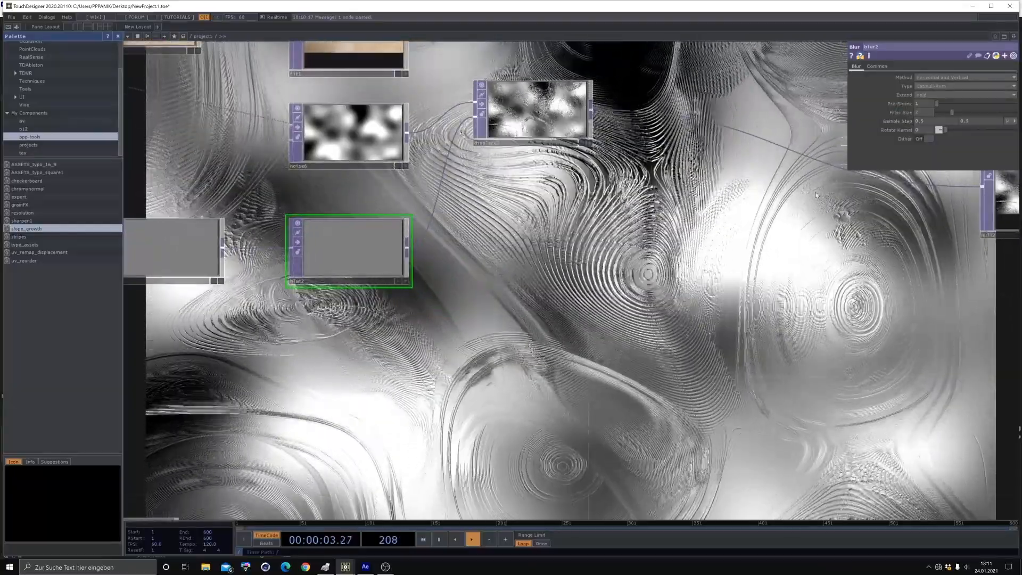
{"action": "left_click_drag", "start_coordinate": [952, 113], "coordinate": [971, 112]}
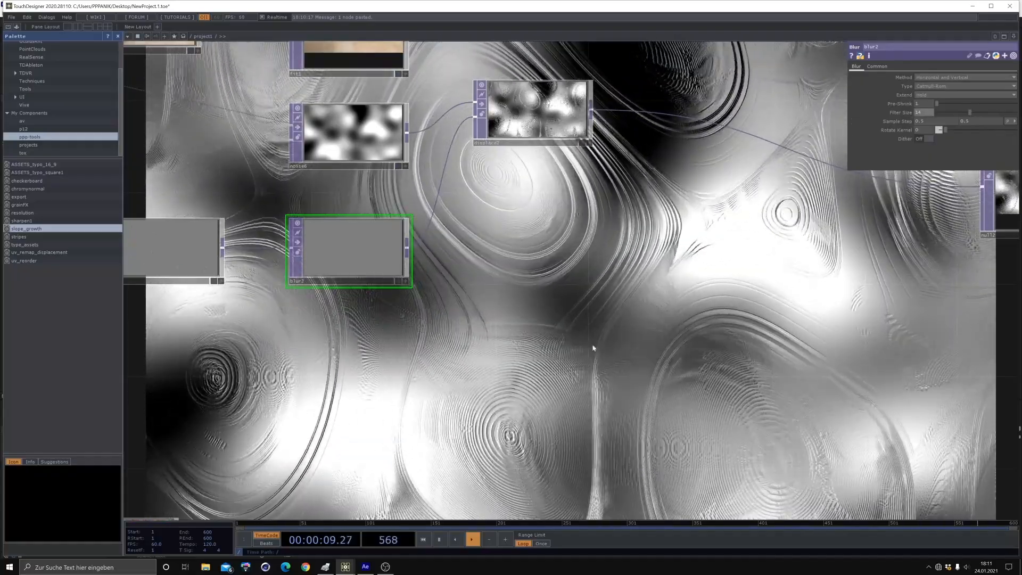
- Space out the network by moving the final Null TOP farther from the Displace TOP and the Lookup TOP farther from its inputs
{"action": "scroll", "coordinate": [589, 250], "scroll_direction": "down", "scroll_amount": 2}
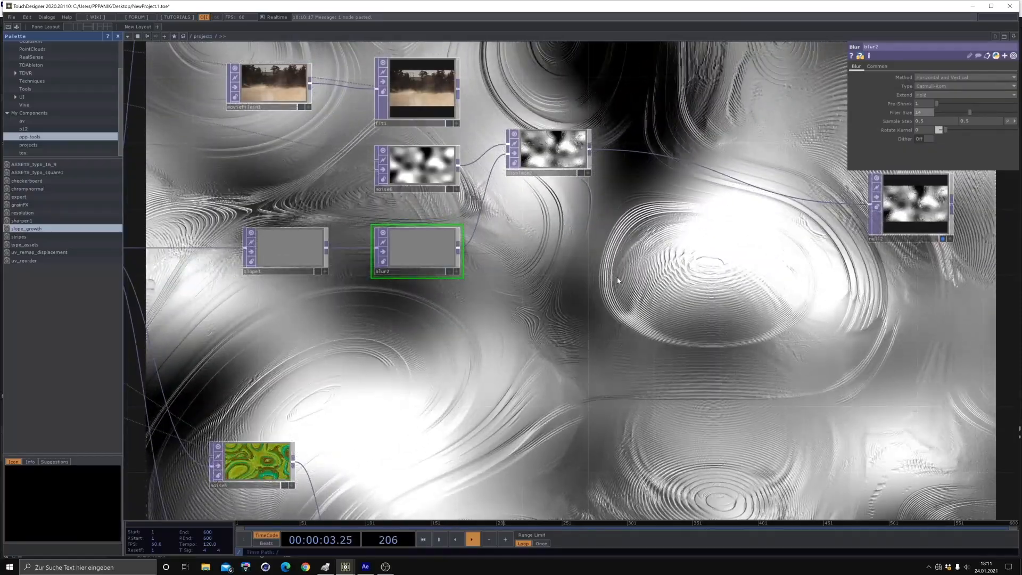
{"action": "scroll", "coordinate": [618, 277], "scroll_direction": "down", "scroll_amount": 1}
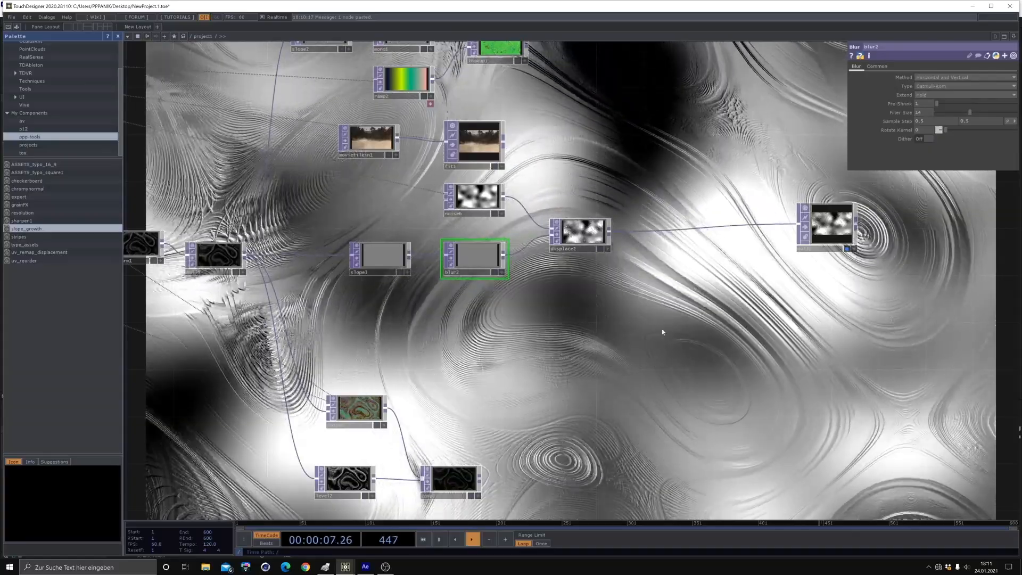
{"action": "left_click_drag", "start_coordinate": [662, 332], "coordinate": [686, 332]}
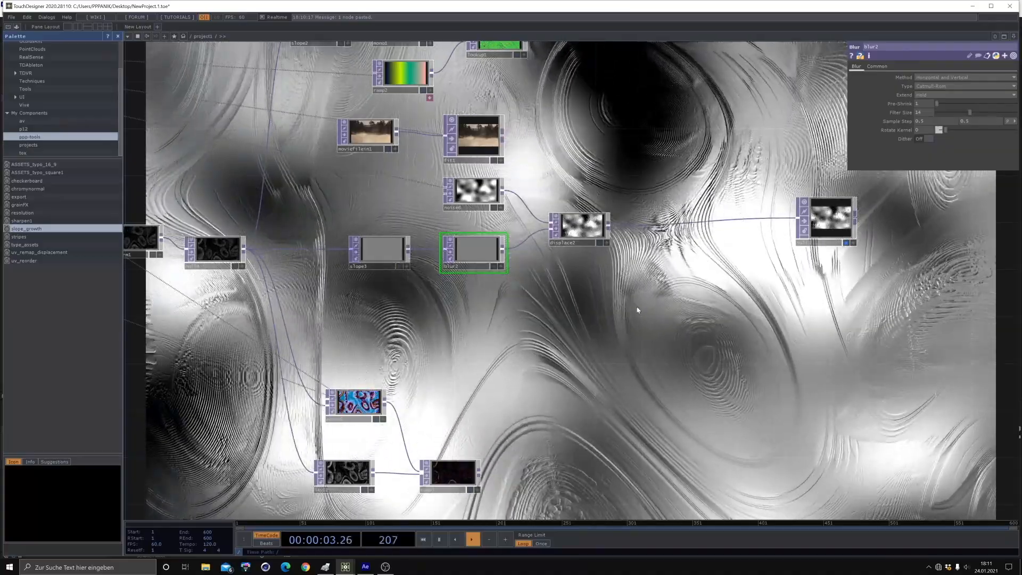
{"action": "left_click_drag", "start_coordinate": [638, 310], "coordinate": [523, 366]}
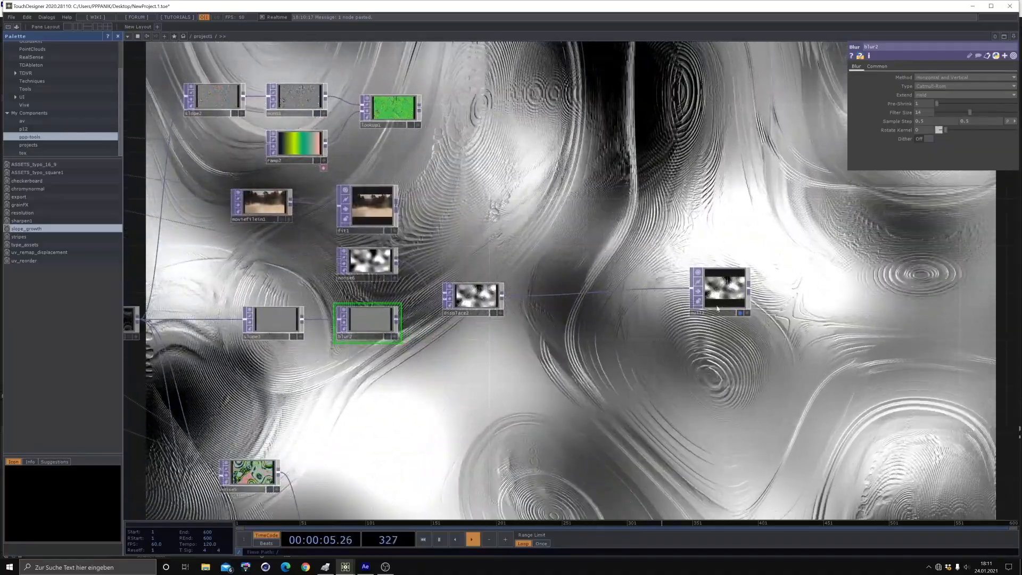
{"action": "left_click_drag", "start_coordinate": [717, 309], "coordinate": [764, 320]}
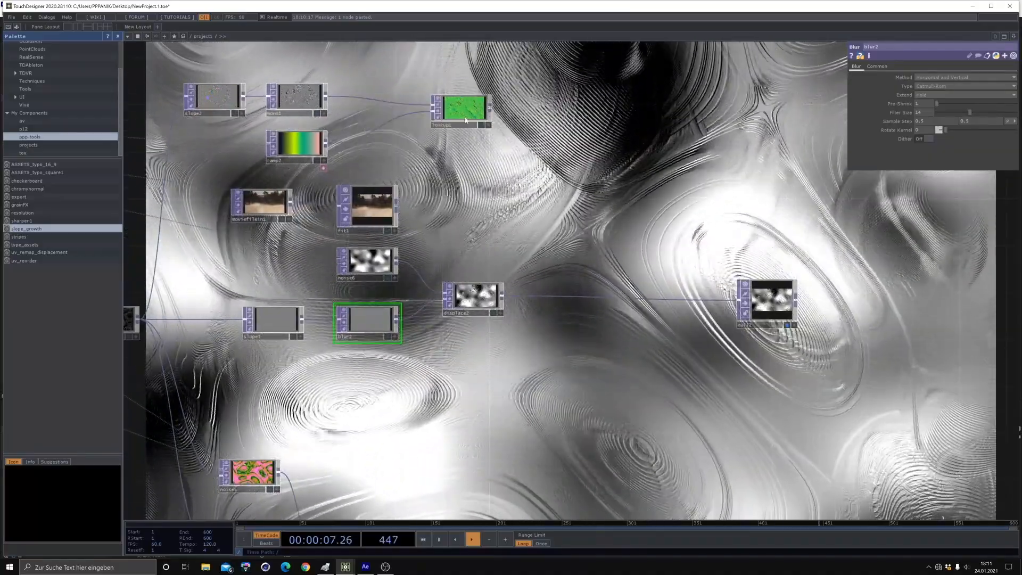
{"action": "left_click_drag", "start_coordinate": [489, 184], "coordinate": [483, 139]}
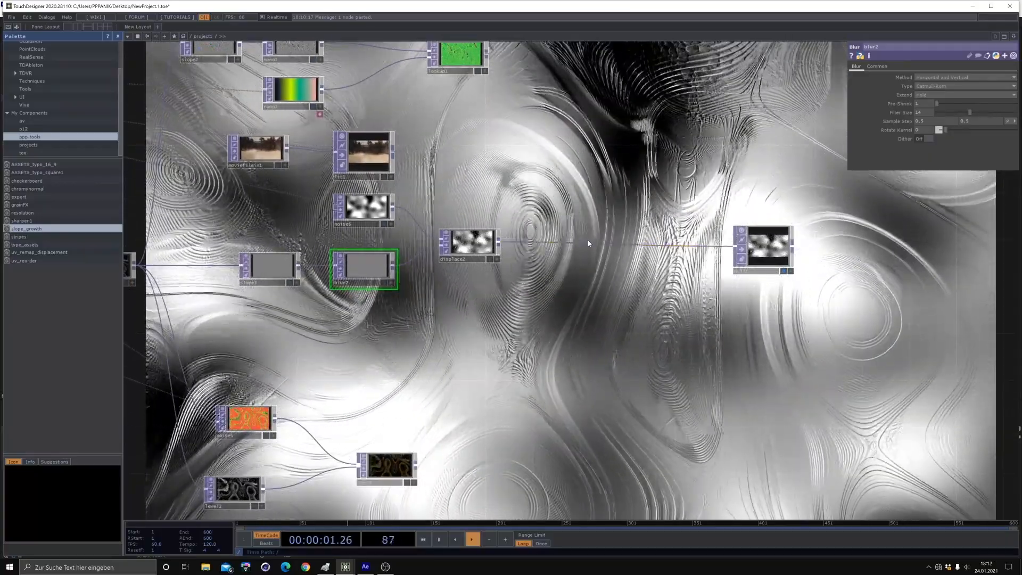
- Insert a Null TOP on the wire between the Displace TOP and the final Null TOP
{"action": "right_click", "coordinate": [588, 241]}
{"action": "left_click", "coordinate": [588, 236]}
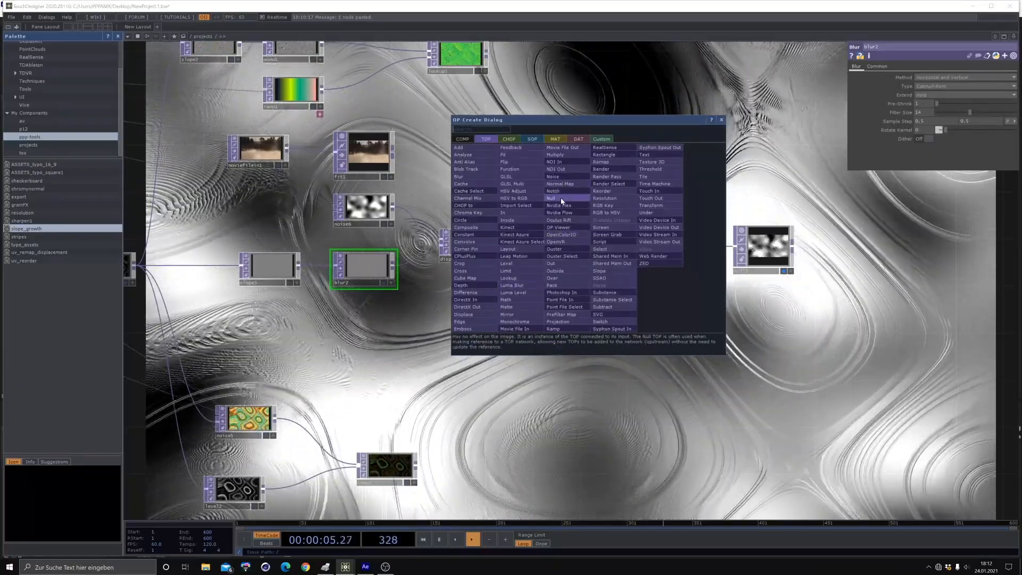
{"action": "left_click", "coordinate": [562, 200]}
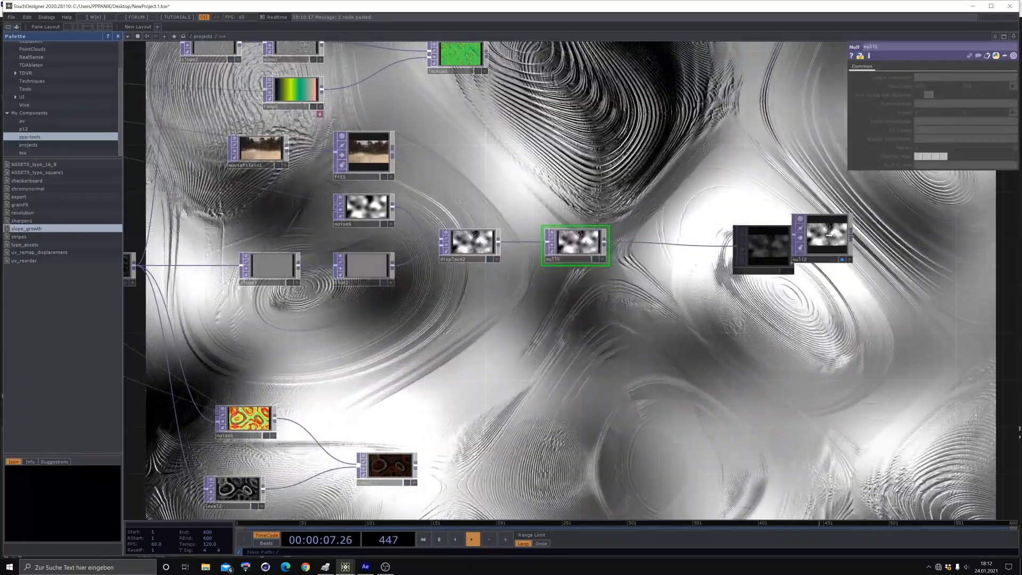
- Move the final Null TOP farther away and insert a Switch TOP between it and the new Null TOP
{"action": "left_click_drag", "start_coordinate": [828, 234], "coordinate": [828, 234]}
{"action": "right_click", "coordinate": [654, 239]}
{"action": "left_click", "coordinate": [664, 232]}
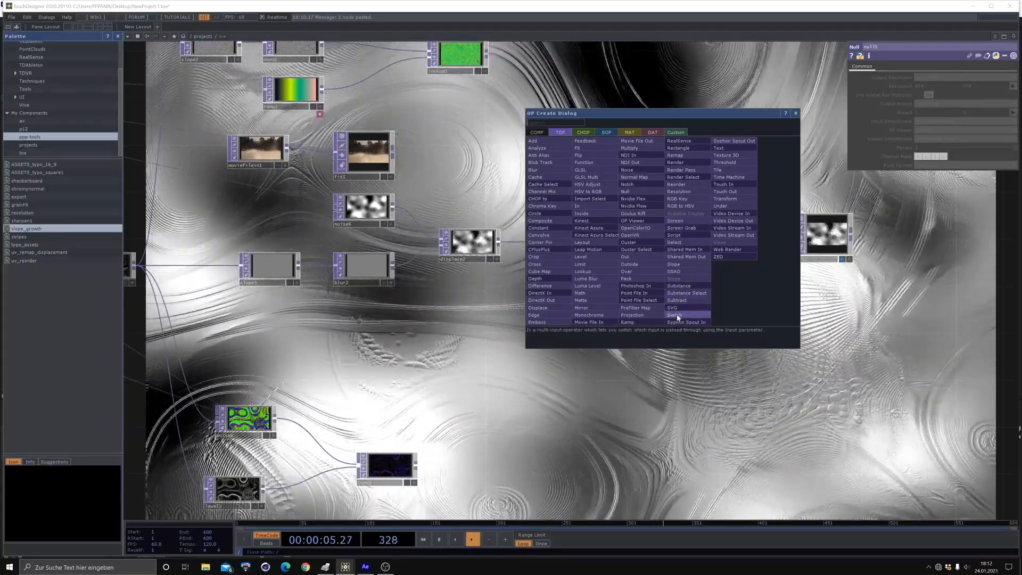
{"action": "left_click", "coordinate": [678, 318]}
{"action": "left_click", "coordinate": [682, 256]}
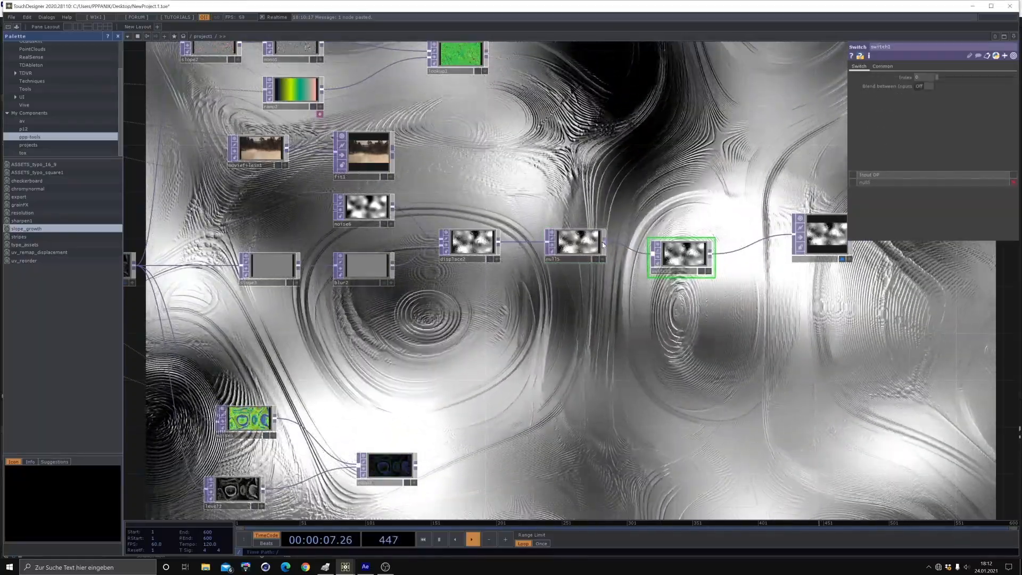
- Wire the Composite TOP and the Lookup TOP into the Switch TOP as additional inputs and set its index to 2.08
{"action": "left_click_drag", "start_coordinate": [661, 314], "coordinate": [590, 269]}
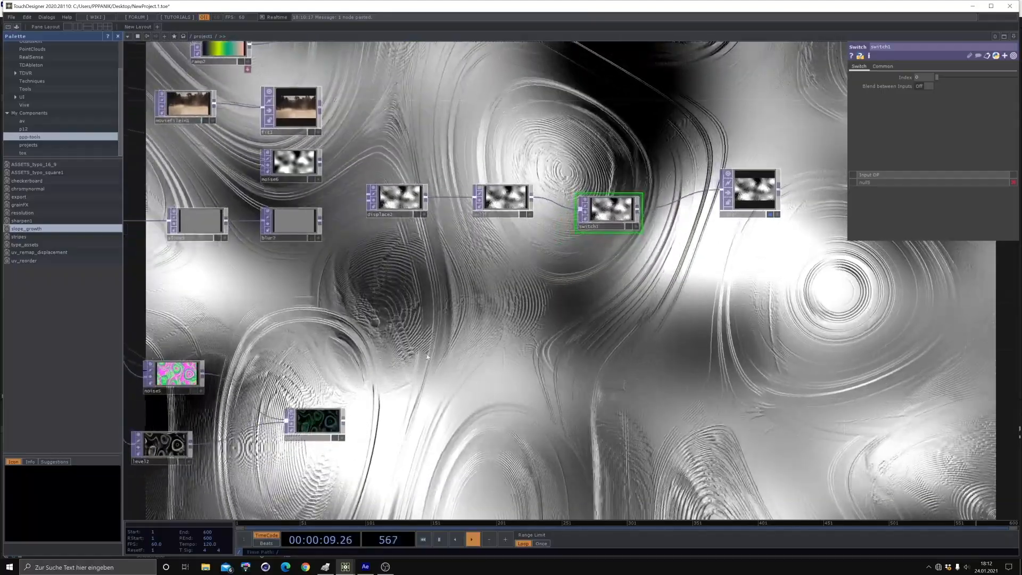
{"action": "left_click_drag", "start_coordinate": [322, 432], "coordinate": [581, 208]}
{"action": "left_click_drag", "start_coordinate": [551, 242], "coordinate": [582, 451]}
{"action": "left_click_drag", "start_coordinate": [448, 217], "coordinate": [604, 420]}
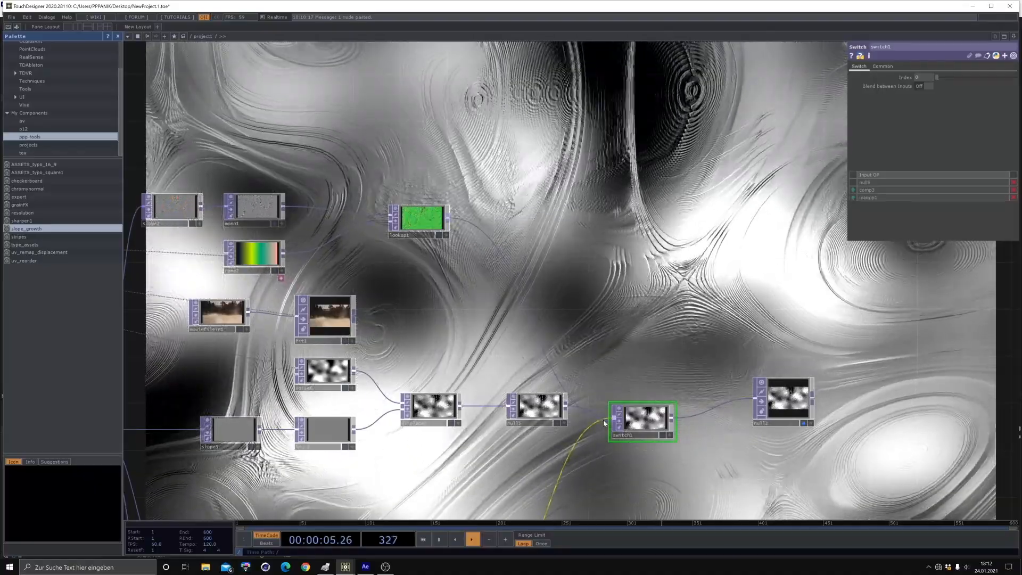
{"action": "left_click_drag", "start_coordinate": [527, 254], "coordinate": [352, 121]}
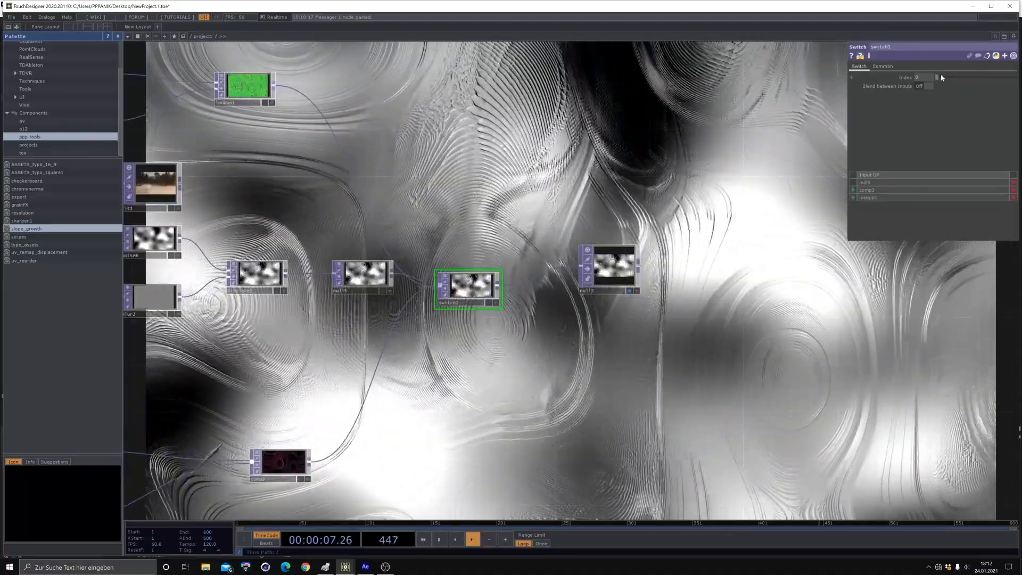
{"action": "left_click_drag", "start_coordinate": [939, 78], "coordinate": [953, 78]}
- Remove the yellow and teal colour keys from the Ramp TOP feeding the Lookup, leaving a dark blue to pink gradient
{"action": "left_click_drag", "start_coordinate": [462, 169], "coordinate": [768, 239]}
{"action": "left_click", "coordinate": [386, 189]}
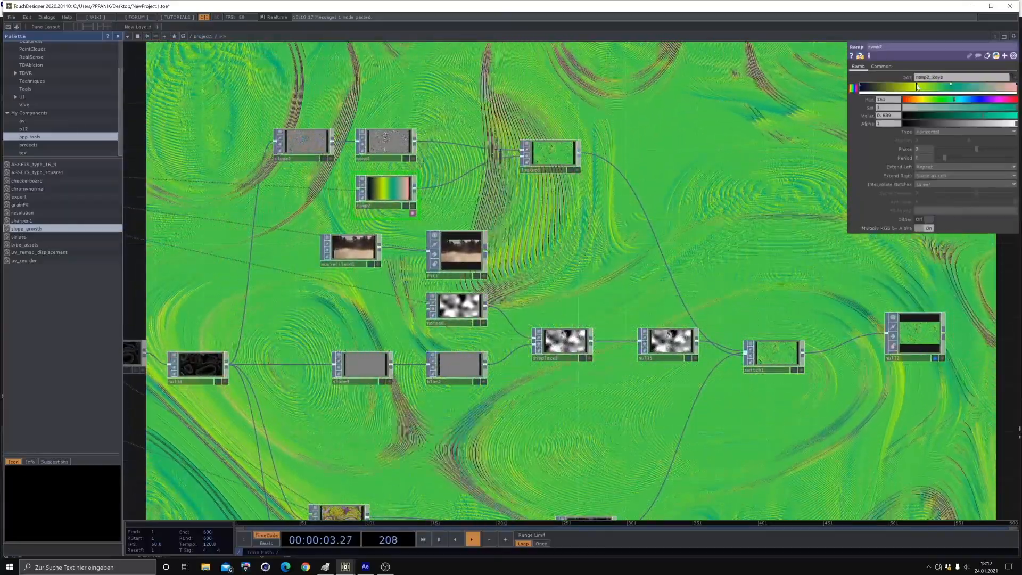
{"action": "left_click_drag", "start_coordinate": [917, 87], "coordinate": [917, 51]}
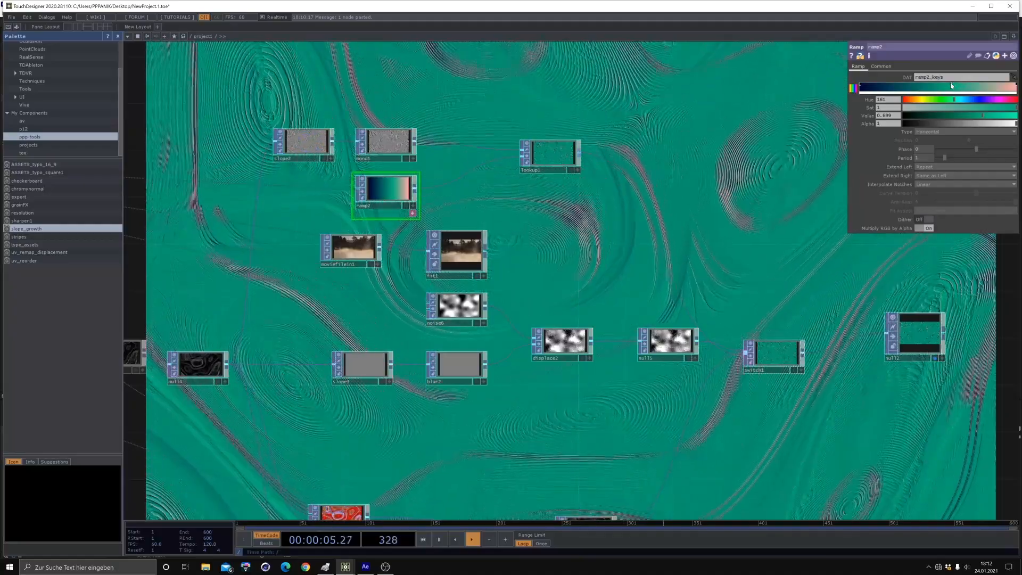
{"action": "left_click_drag", "start_coordinate": [674, 215], "coordinate": [536, 153]}
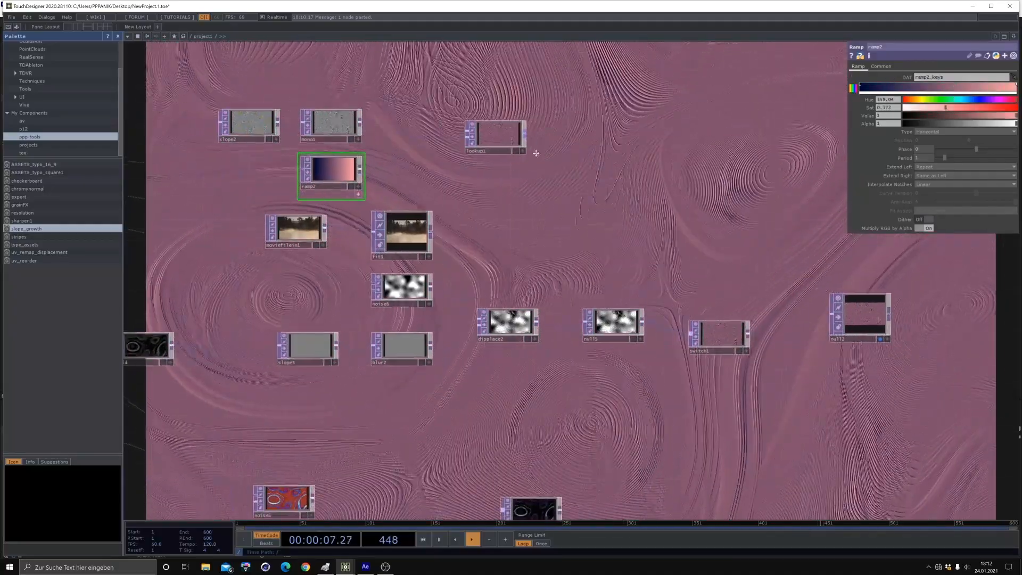
- Turn on blending between inputs in the Switch TOP and set its index to 0.41
{"action": "left_click_drag", "start_coordinate": [648, 215], "coordinate": [544, 88]}
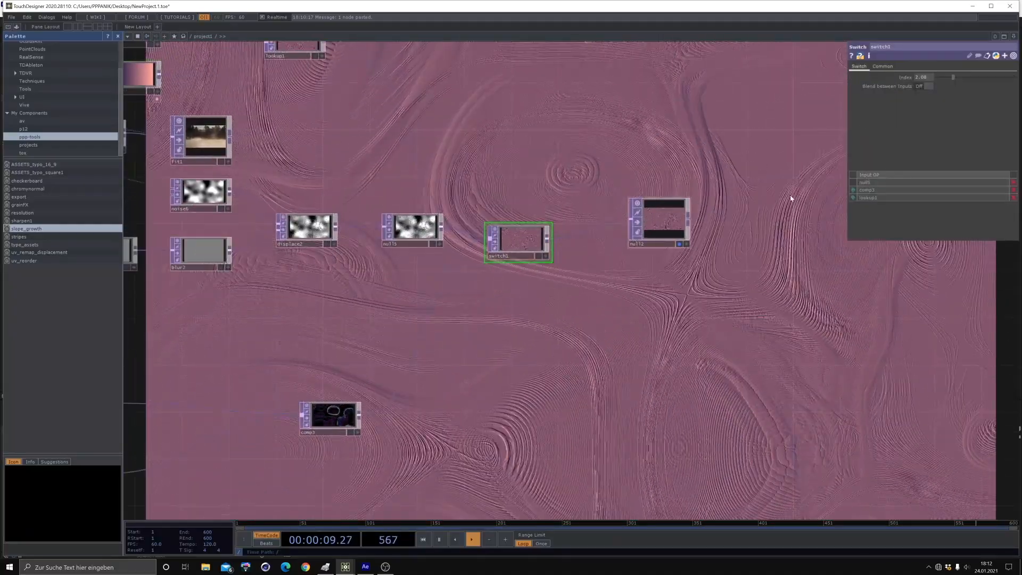
{"action": "left_click_drag", "start_coordinate": [953, 77], "coordinate": [924, 80]}
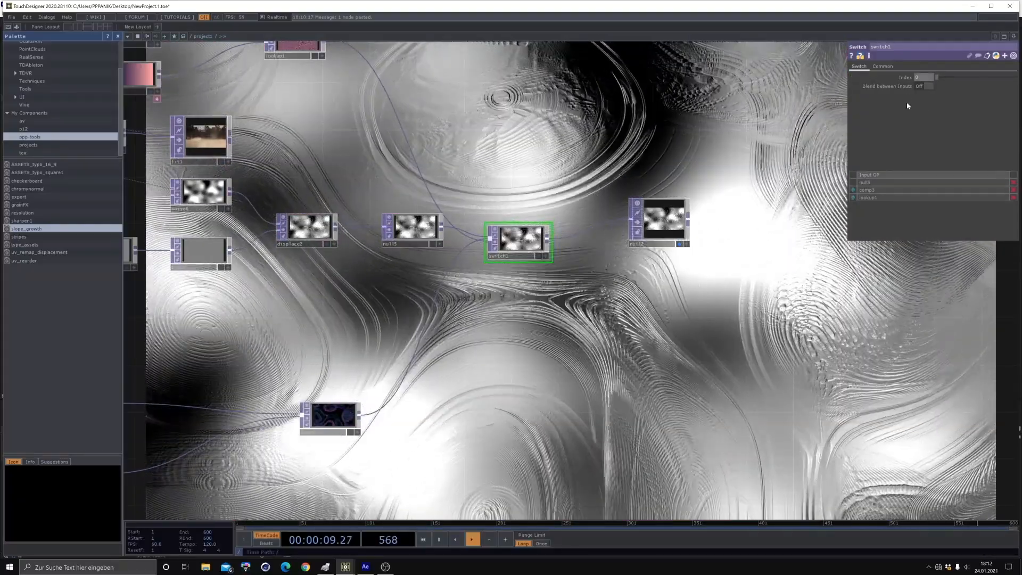
{"action": "left_click", "coordinate": [926, 85]}
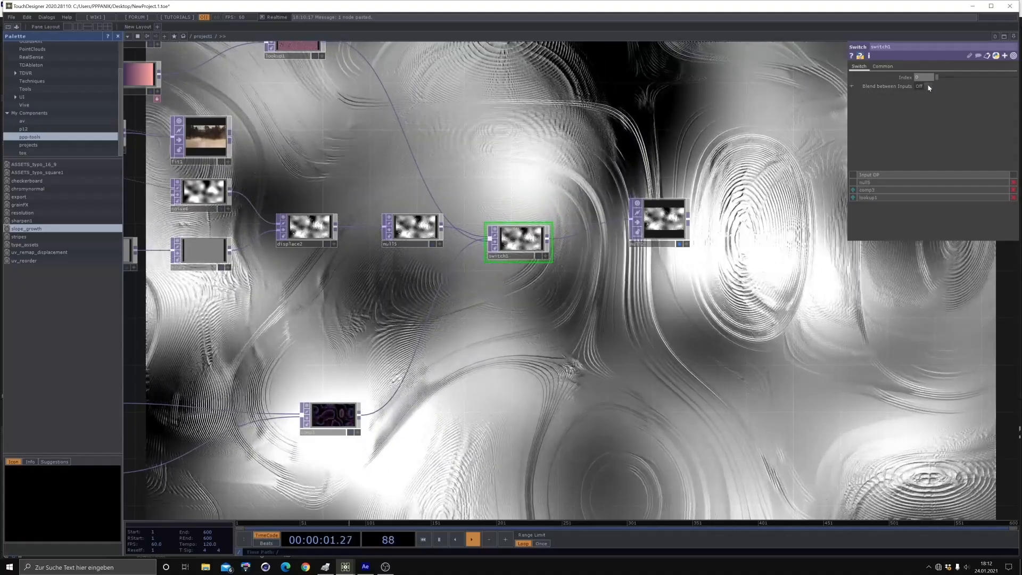
{"action": "mouse_move", "coordinate": [938, 78]}
{"action": "left_mouse_down"}
{"action": "mouse_move", "coordinate": [952, 77]}
{"action": "mouse_move", "coordinate": [941, 77]}
{"action": "left_mouse_up"}
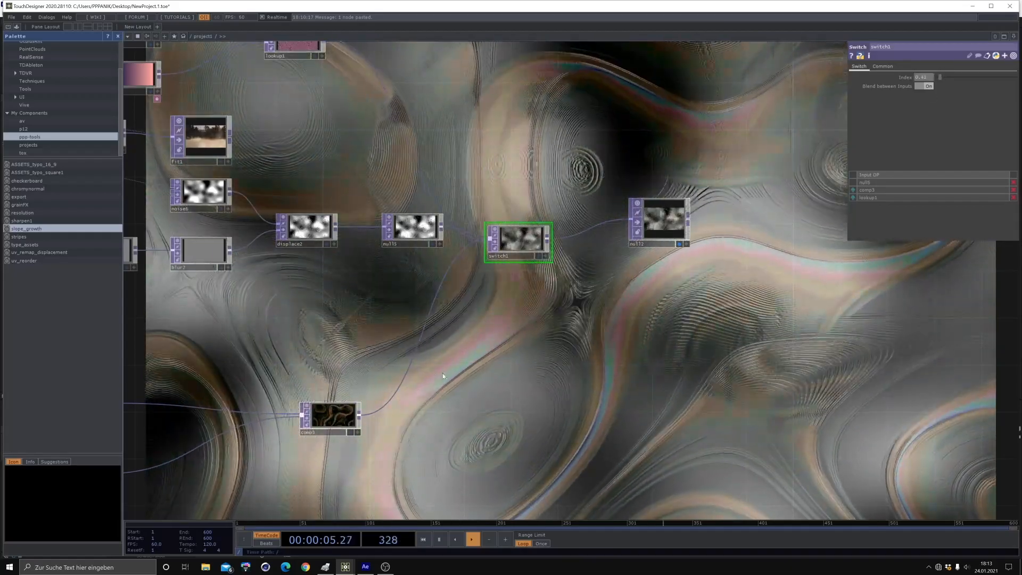
- Insert a Level TOP between the Switch TOP and the final Null TOP, with black level 0.06 and brightness 1.22
{"action": "left_click_drag", "start_coordinate": [442, 375], "coordinate": [627, 271]}
{"action": "scroll", "coordinate": [506, 335], "scroll_direction": "up", "scroll_amount": 6}
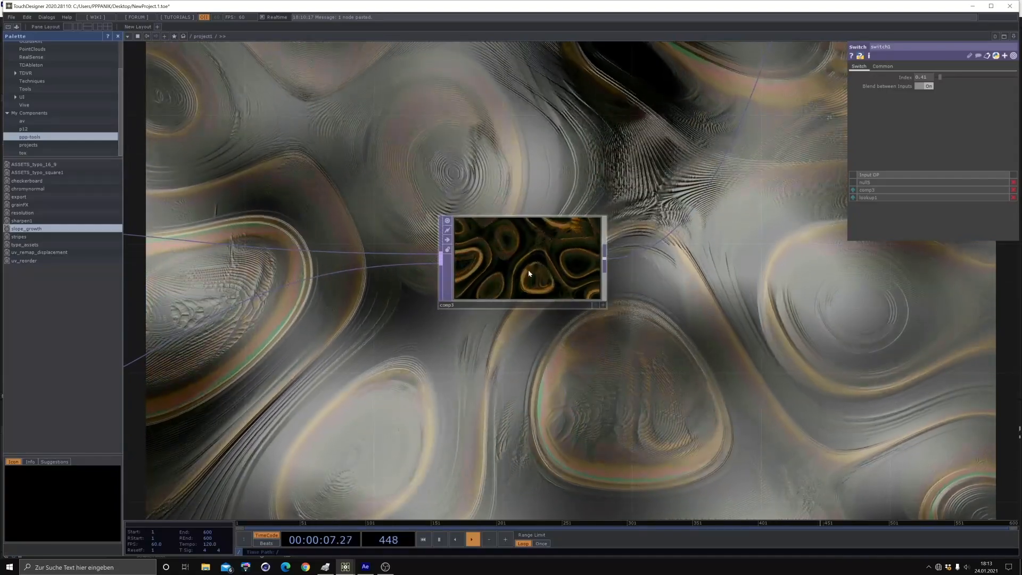
{"action": "left_click_drag", "start_coordinate": [590, 120], "coordinate": [554, 237]}
{"action": "scroll", "coordinate": [593, 198], "scroll_direction": "down", "scroll_amount": 5}
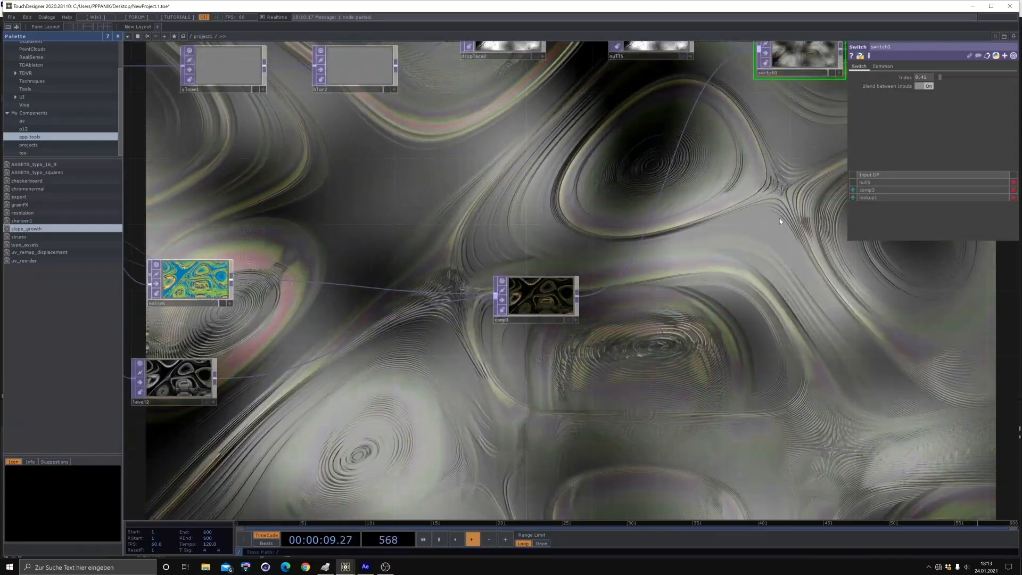
{"action": "left_click_drag", "start_coordinate": [750, 230], "coordinate": [635, 347]}
{"action": "scroll", "coordinate": [636, 309], "scroll_direction": "down", "scroll_amount": 3}
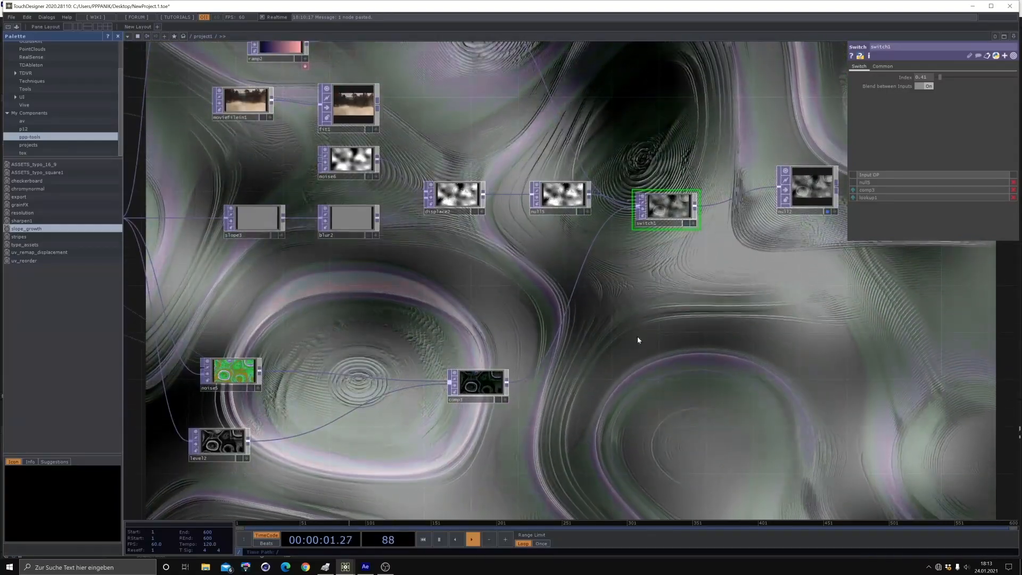
{"action": "left_click_drag", "start_coordinate": [830, 178], "coordinate": [719, 327]}
{"action": "right_click", "coordinate": [537, 328]}
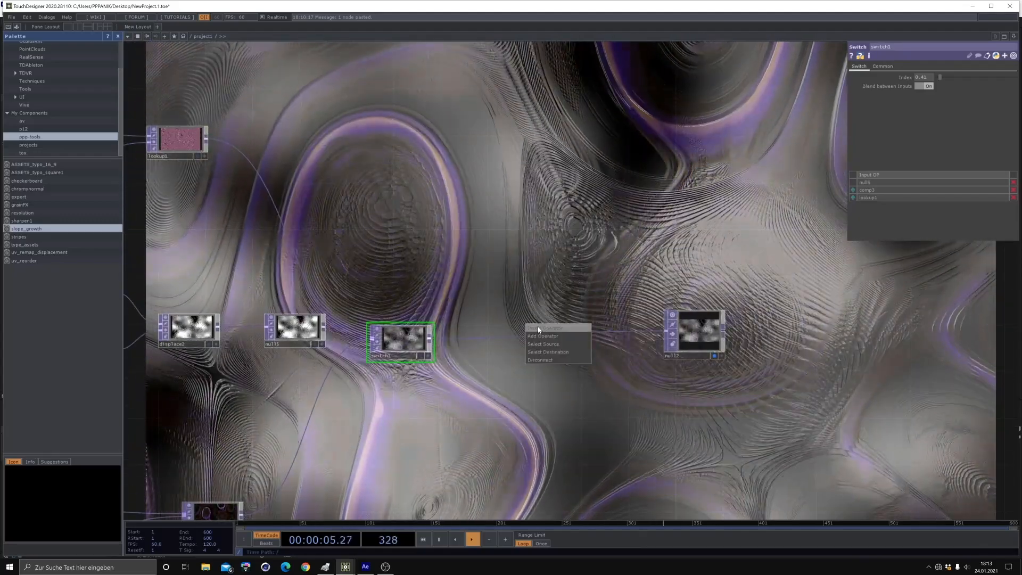
{"action": "left_click", "coordinate": [538, 328]}
{"action": "left_click", "coordinate": [455, 354]}
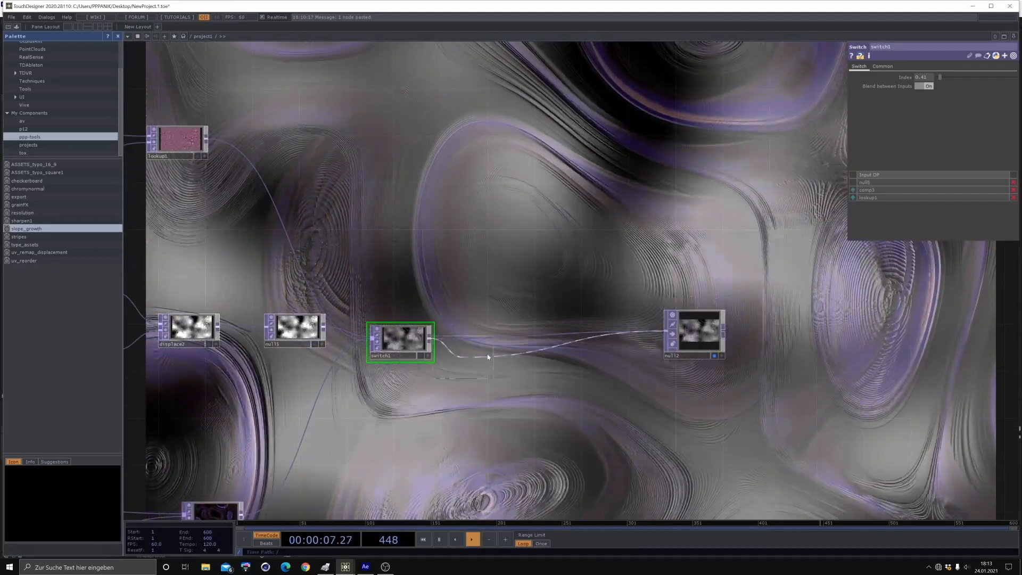
{"action": "left_click", "coordinate": [514, 351]}
{"action": "left_click_drag", "start_coordinate": [977, 104], "coordinate": [941, 95]}
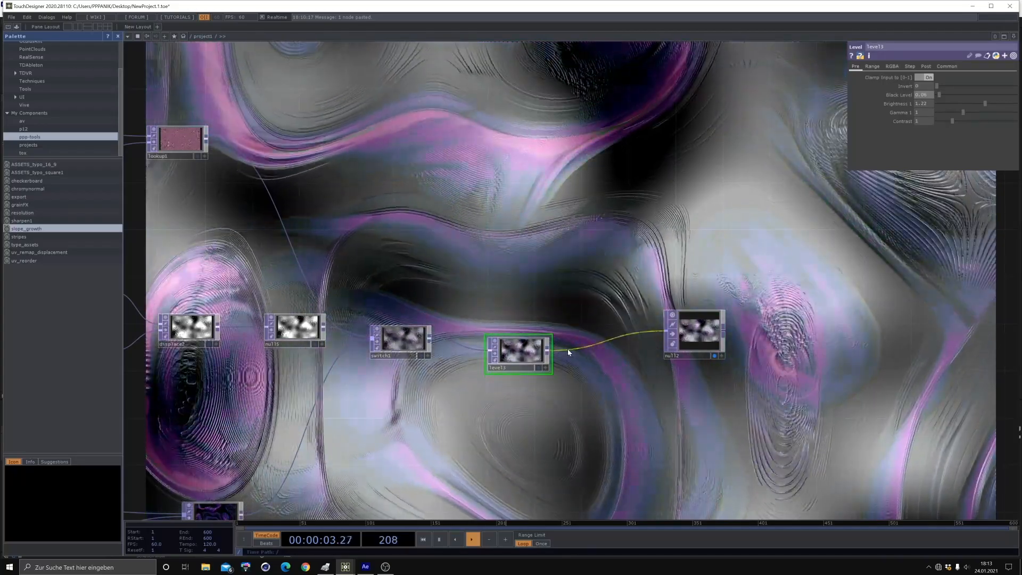
- Insert an HSV Adjust TOP between the Level TOP and the final Null, with hue offset -104 and saturation multiplier 1.07
{"action": "left_click", "coordinate": [587, 341]}
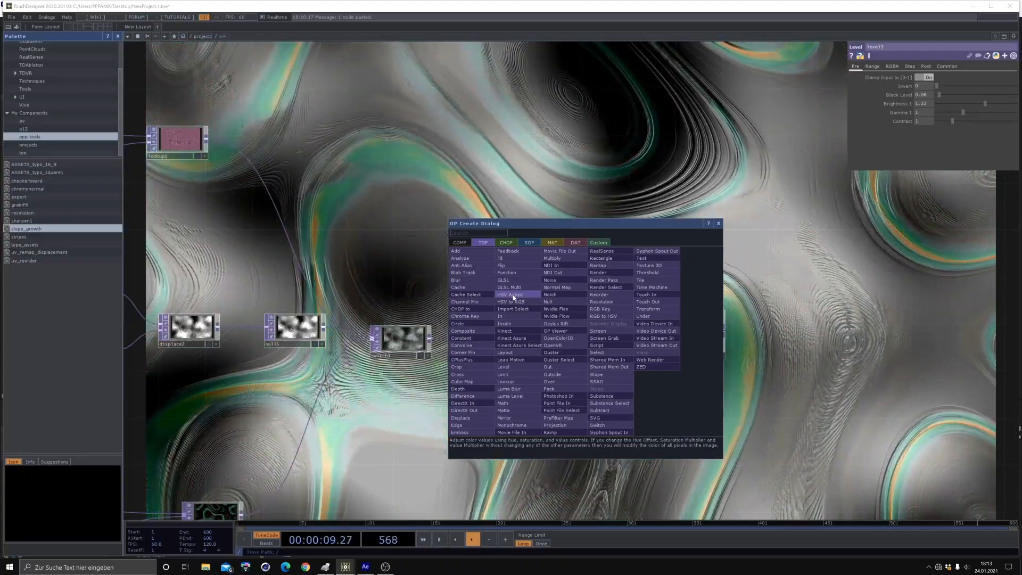
{"action": "left_click", "coordinate": [514, 296]}
{"action": "left_click", "coordinate": [612, 341]}
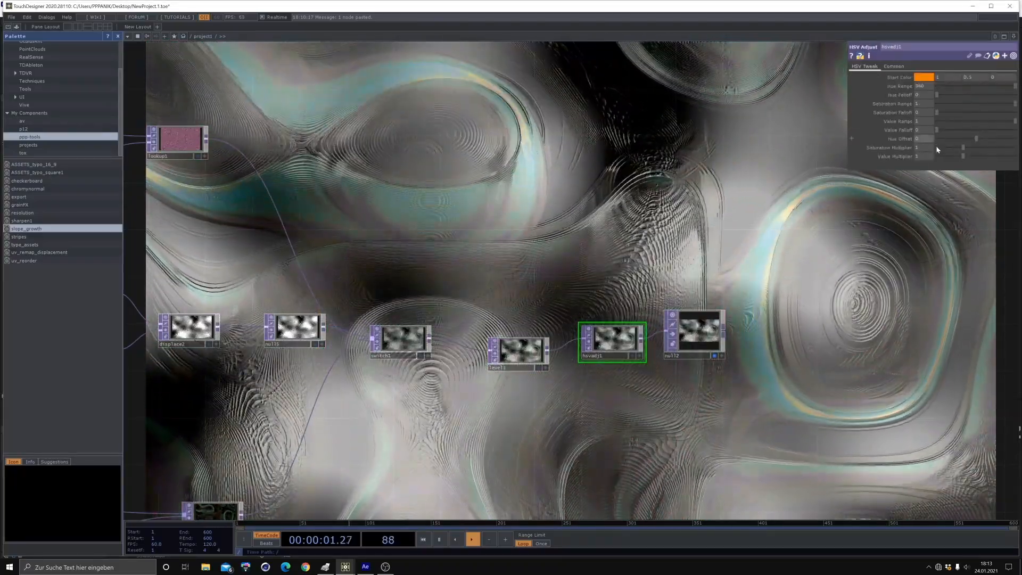
{"action": "left_click_drag", "start_coordinate": [949, 138], "coordinate": [961, 164]}
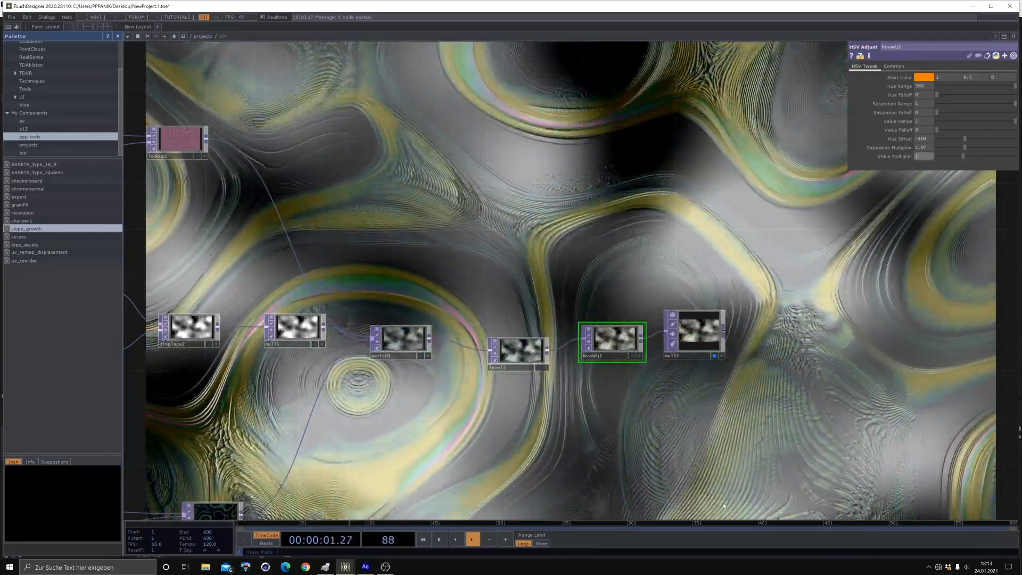